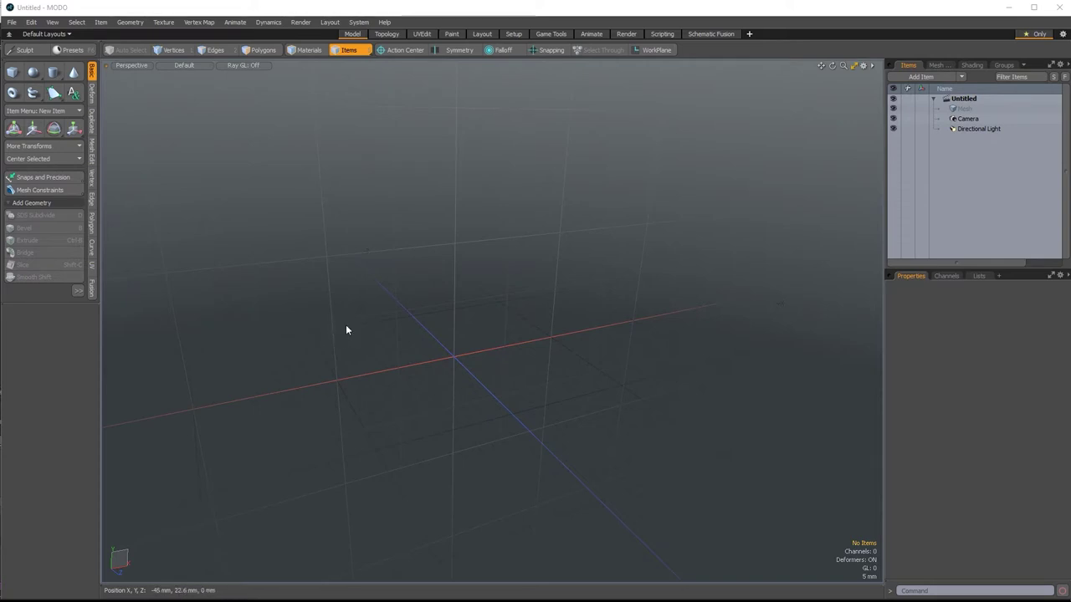
Open the preferences and review the distance unit settings and the tool handle settings.
{"action": "left_click", "coordinate": [358, 23]}
{"action": "left_click", "coordinate": [368, 33]}
{"action": "scroll", "coordinate": [265, 414], "scroll_direction": "down", "scroll_amount": 4}
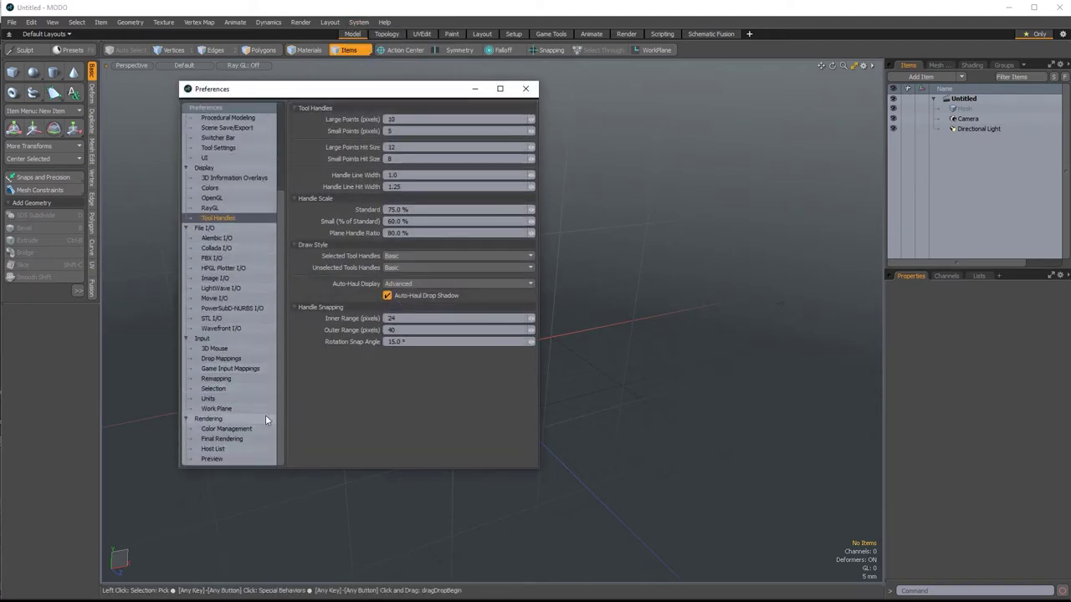
{"action": "left_click", "coordinate": [209, 398]}
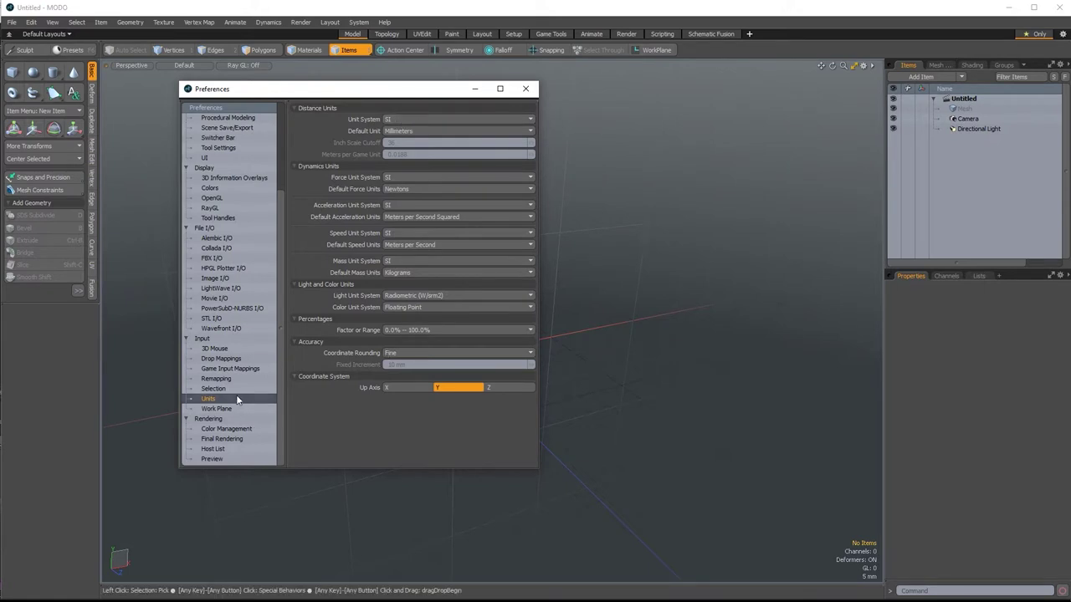
{"action": "left_click", "coordinate": [220, 218]}
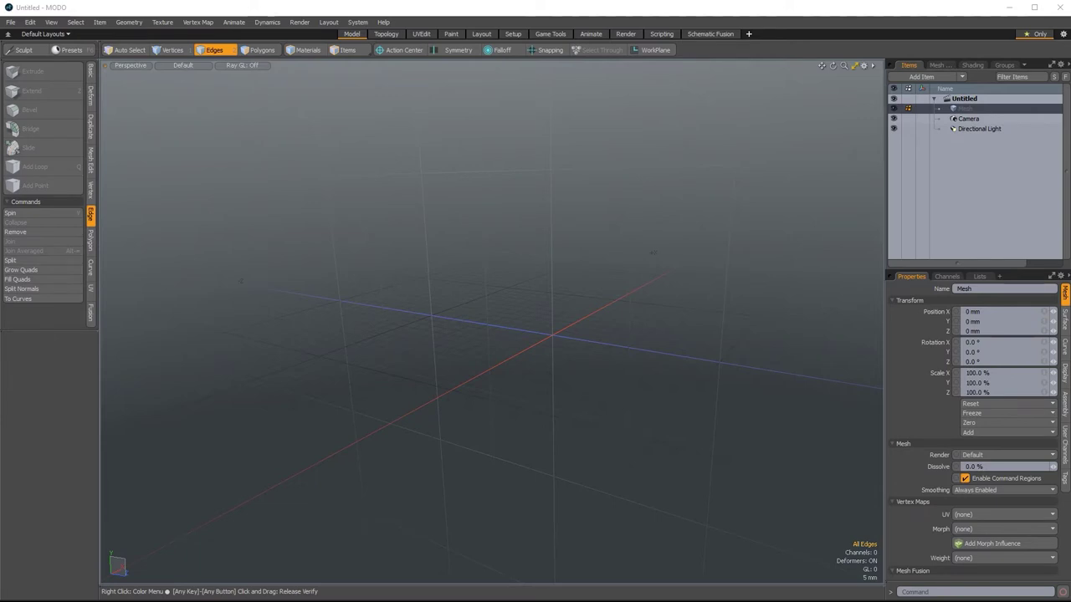
Look through the project's Content folder, and open the user scripts folder.
{"action": "left_click_drag", "start_coordinate": [0, 186], "coordinate": [530, 145]}
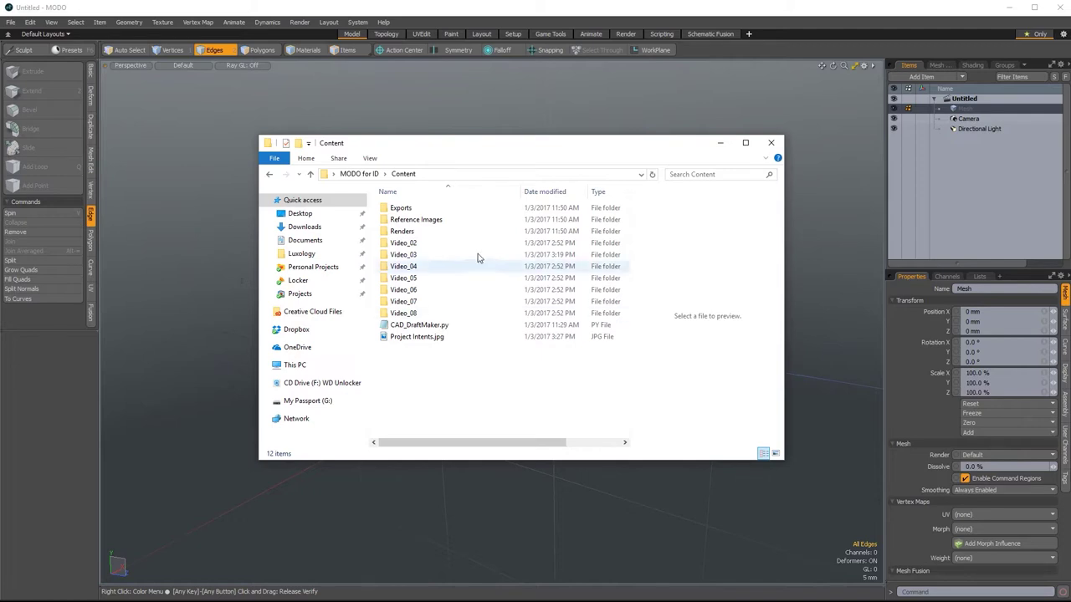
{"action": "left_click_drag", "start_coordinate": [507, 144], "coordinate": [2, 352]}
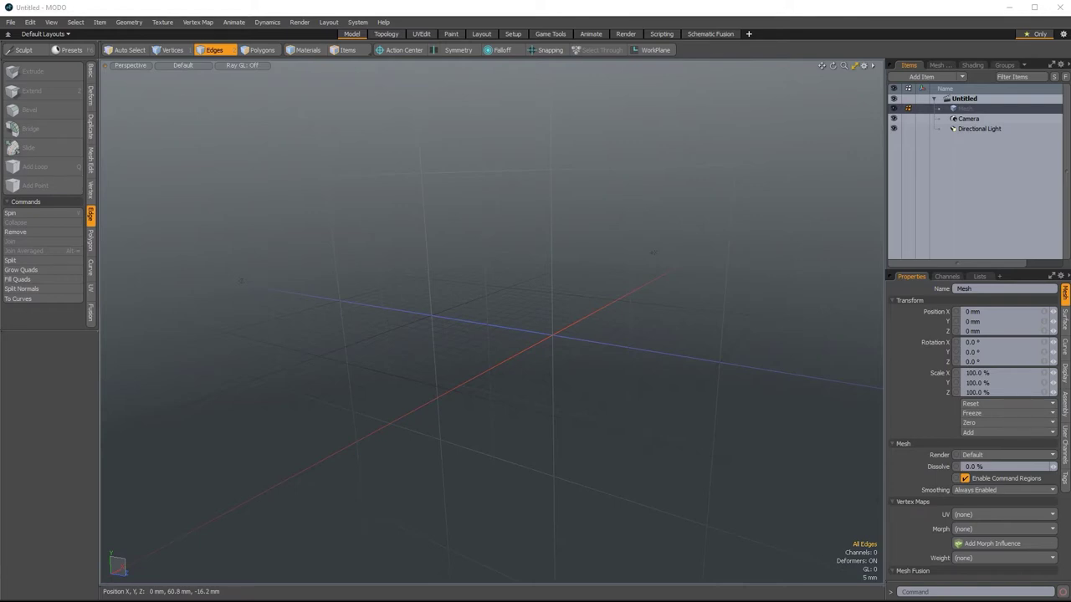
{"action": "left_click", "coordinate": [355, 23]}
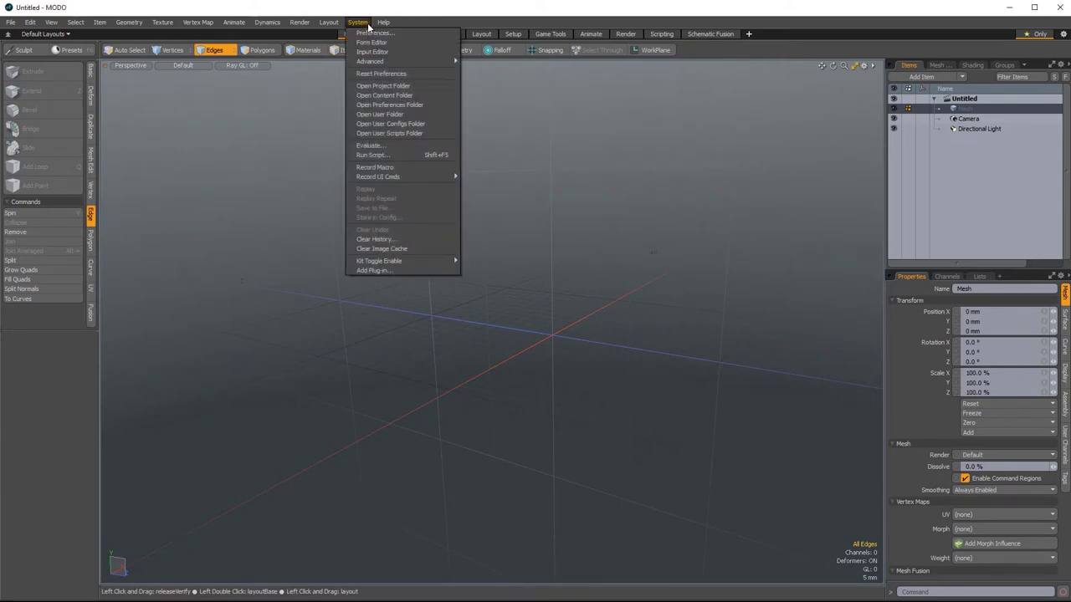
{"action": "left_click", "coordinate": [381, 133]}
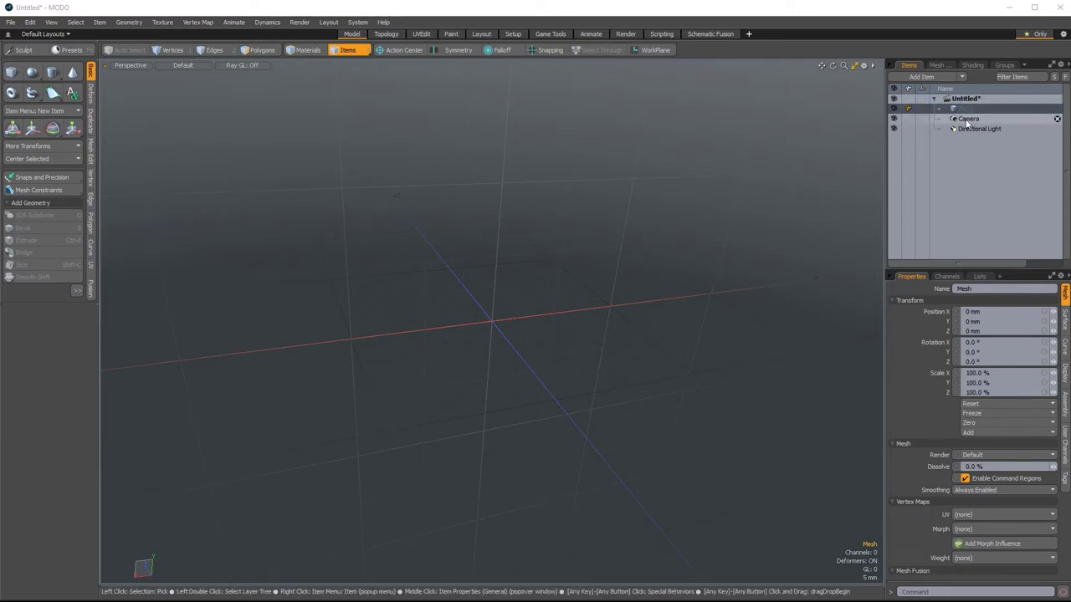
In polygon mode, draw a flat Cube base about 35 mm wide and 49 mm high on the XY plane.
{"action": "left_click", "coordinate": [259, 49]}
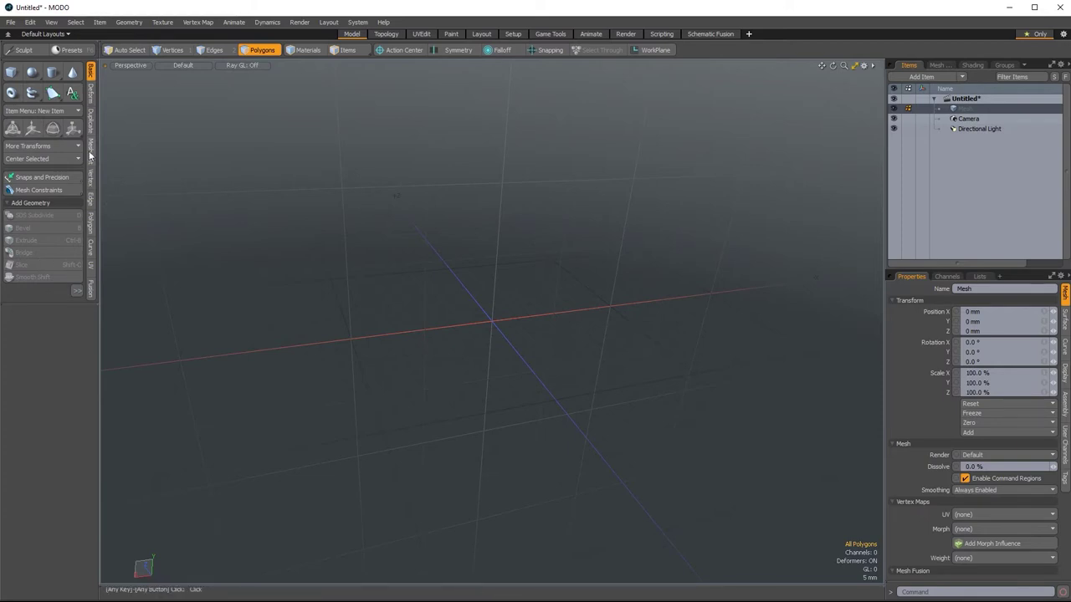
{"action": "left_click", "coordinate": [14, 73]}
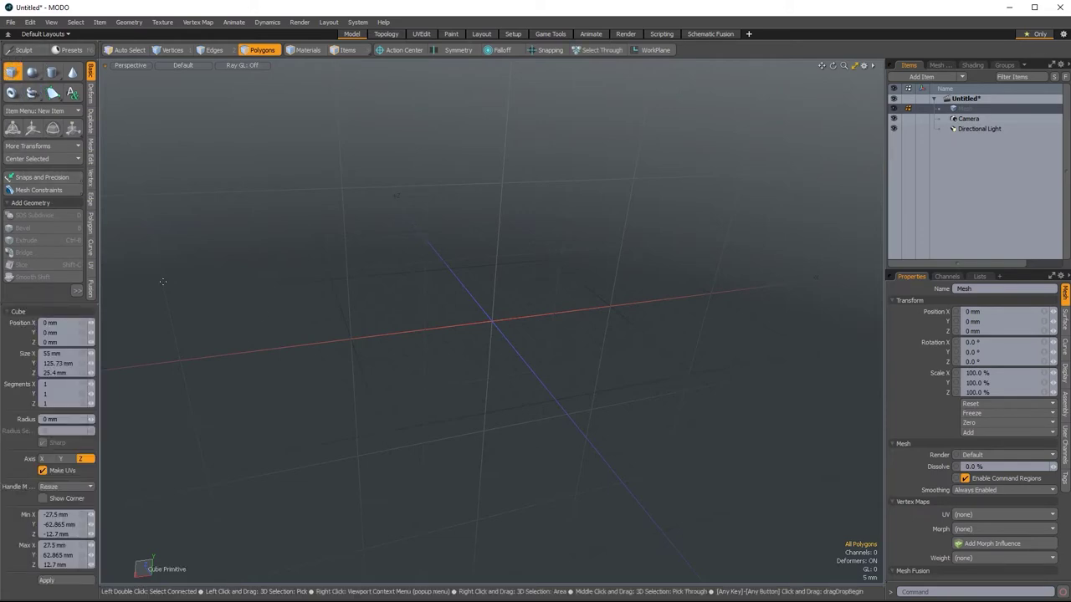
{"action": "left_click_drag", "start_coordinate": [394, 407], "coordinate": [452, 352], "text": "alt"}
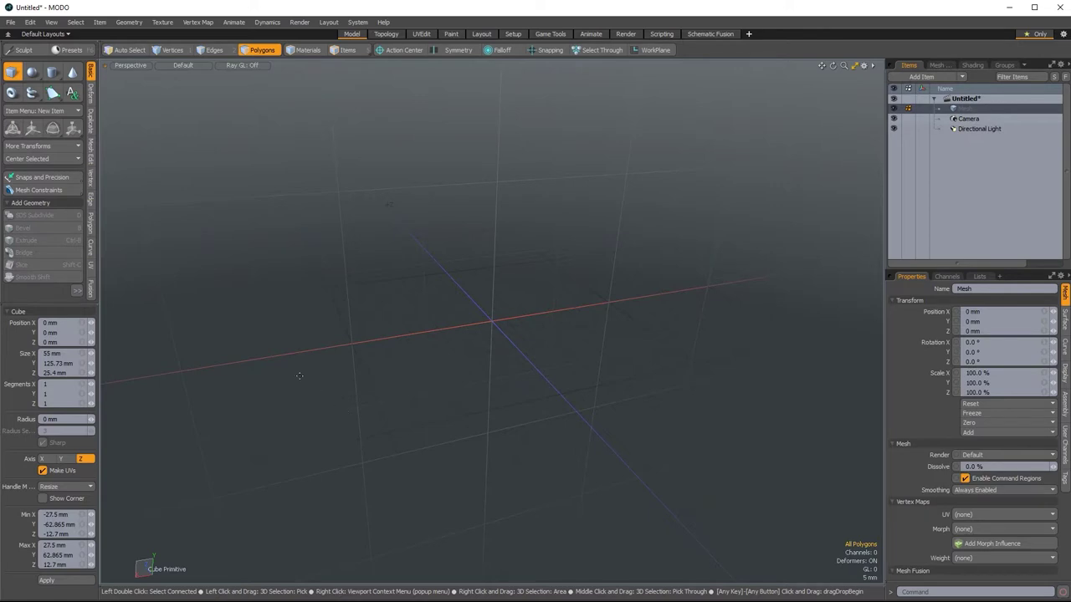
{"action": "left_click_drag", "start_coordinate": [265, 376], "coordinate": [263, 320], "text": "alt"}
{"action": "left_click_drag", "start_coordinate": [513, 219], "coordinate": [518, 408], "text": "alt"}
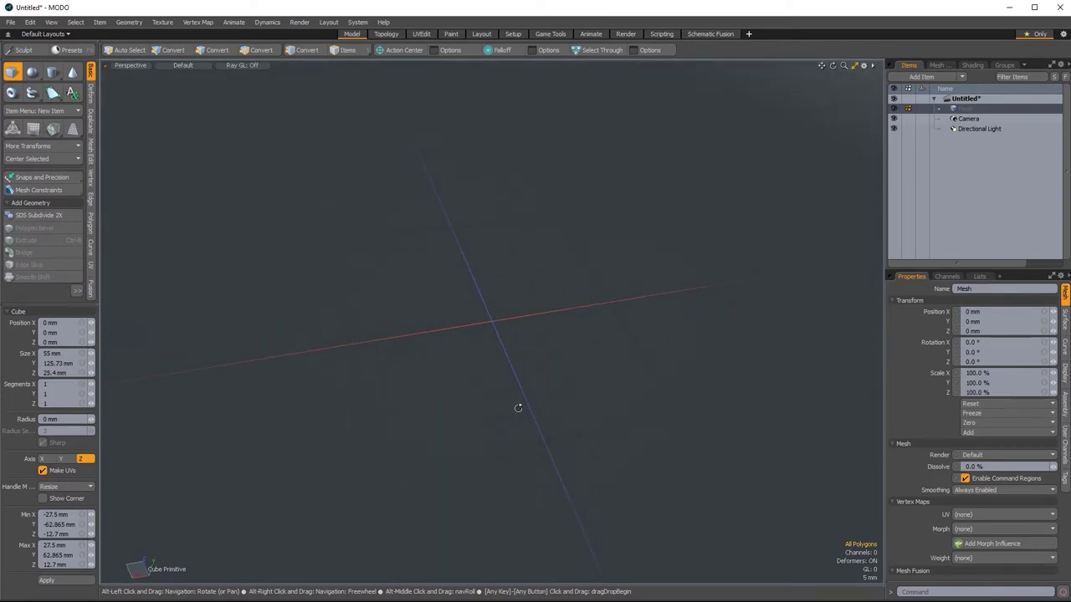
{"action": "mouse_move", "coordinate": [449, 382]}
{"action": "left_mouse_down", "text": "alt"}
{"action": "mouse_move", "coordinate": [569, 307]}
{"action": "mouse_move", "coordinate": [337, 253]}
{"action": "mouse_move", "coordinate": [571, 290]}
{"action": "mouse_move", "coordinate": [494, 337]}
{"action": "mouse_move", "coordinate": [421, 260]}
{"action": "mouse_move", "coordinate": [413, 201]}
{"action": "mouse_move", "coordinate": [401, 301]}
{"action": "mouse_move", "coordinate": [591, 306]}
{"action": "mouse_move", "coordinate": [468, 407]}
{"action": "mouse_move", "coordinate": [453, 359]}
{"action": "mouse_move", "coordinate": [463, 410]}
{"action": "left_mouse_up", "text": "alt"}
{"action": "key", "text": "3"}
{"action": "mouse_move", "coordinate": [324, 122]}
{"action": "left_mouse_down"}
{"action": "mouse_move", "coordinate": [348, 253]}
{"action": "mouse_move", "coordinate": [401, 299]}
{"action": "mouse_move", "coordinate": [439, 280]}
{"action": "left_mouse_up"}
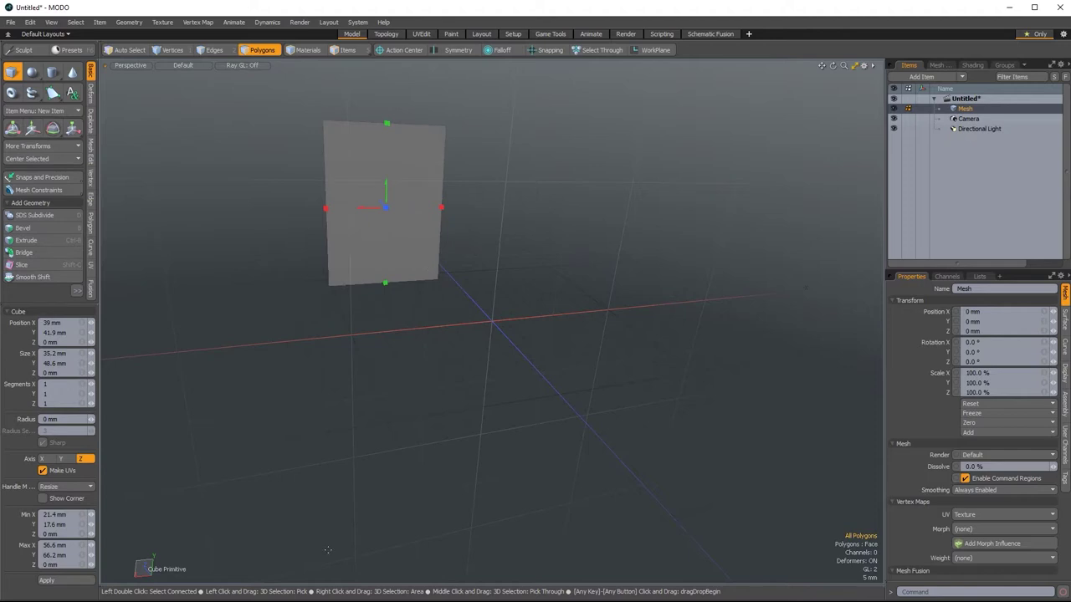
Narrow the flat cube to about 29 mm, raise it along Y, and pull it to a depth of about 14 mm.
{"action": "left_click_drag", "start_coordinate": [536, 299], "coordinate": [668, 392], "text": "alt"}
{"action": "left_click_drag", "start_coordinate": [439, 237], "coordinate": [440, 196]}
{"action": "mouse_move", "coordinate": [386, 238]}
{"action": "left_mouse_down"}
{"action": "mouse_move", "coordinate": [420, 233]}
{"action": "mouse_move", "coordinate": [403, 227]}
{"action": "left_mouse_up"}
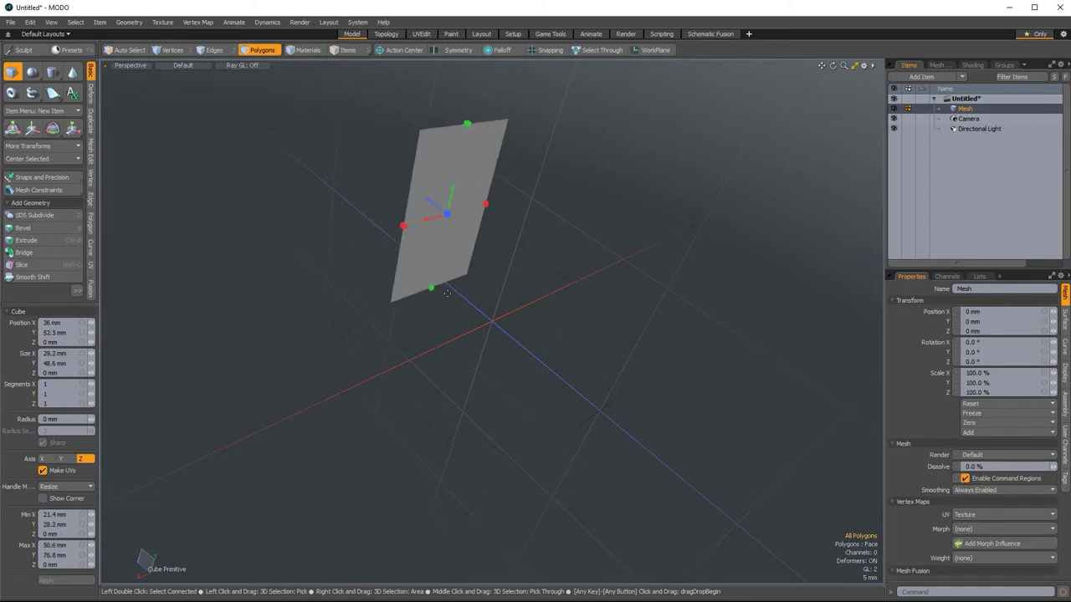
{"action": "left_click_drag", "start_coordinate": [493, 409], "coordinate": [539, 347], "text": "alt"}
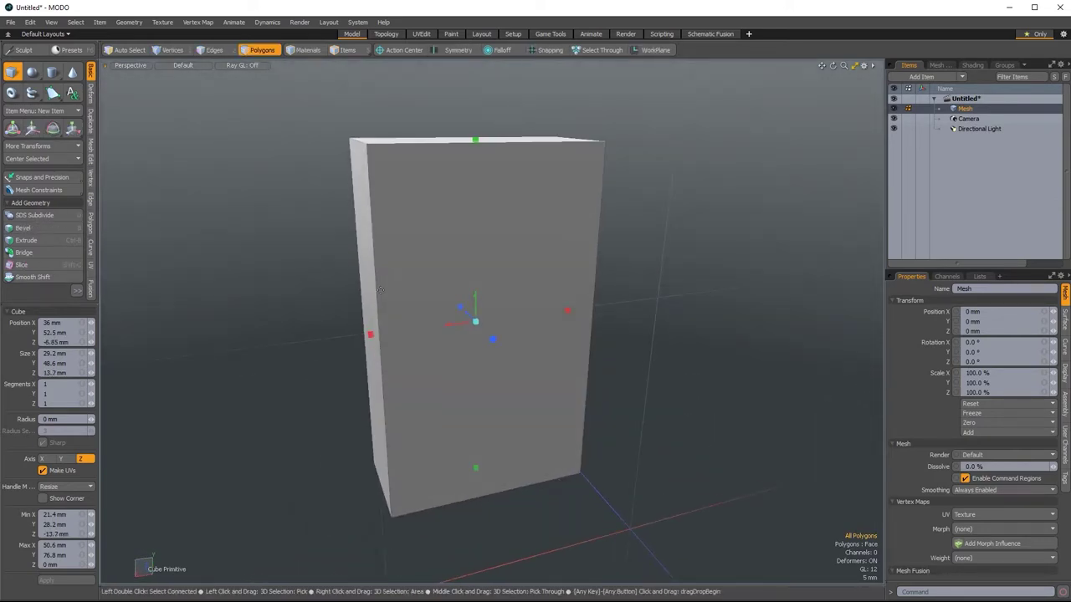
Try different segment counts on the box and finish the Cube tool.
{"action": "key", "text": "Right"}
{"action": "key", "text": "Up"}
{"action": "key", "text": "Down"}
{"action": "key", "text": "Down"}
{"action": "key", "text": "Down"}
{"action": "key", "text": "Down"}
{"action": "key", "text": "space"}
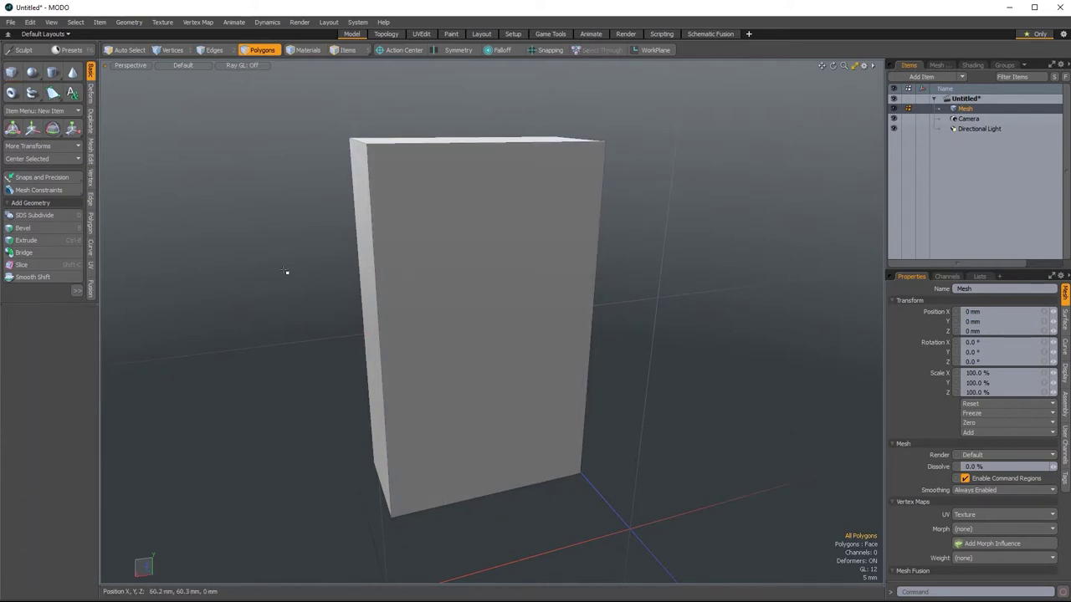
Try editing the Cube tool's X size, and delete the practice box.
{"action": "left_click", "coordinate": [10, 72]}
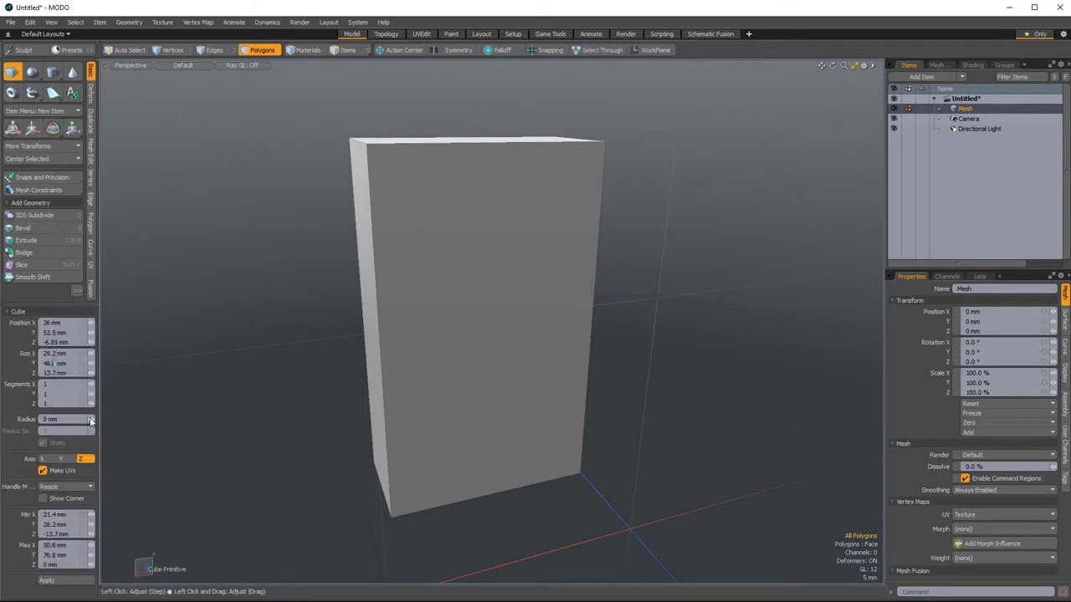
{"action": "left_click", "coordinate": [61, 354]}
{"action": "key", "text": "BackSpace"}
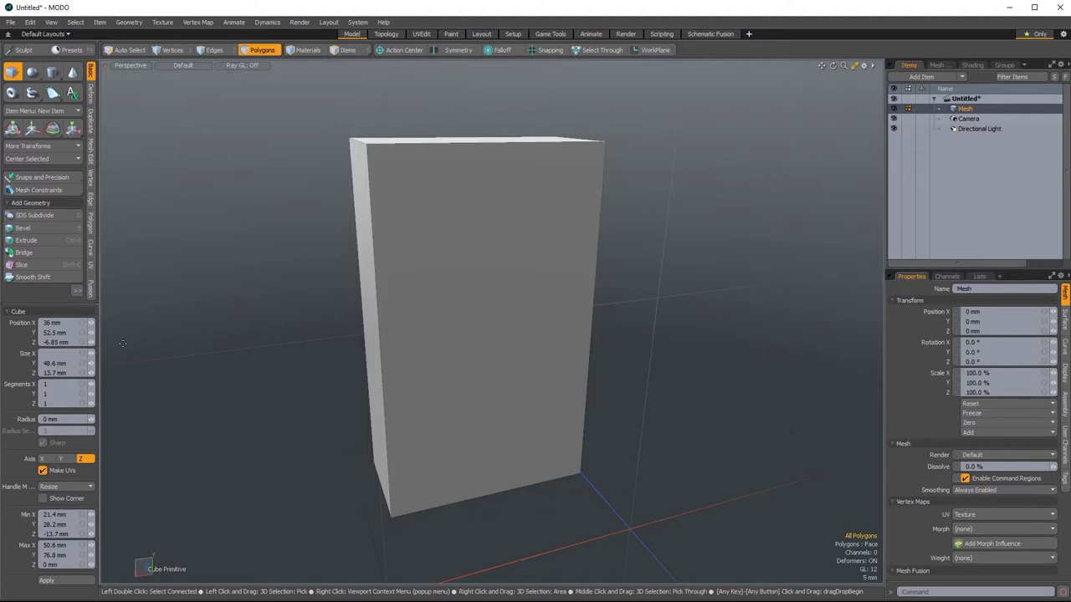
{"action": "key", "text": "Return"}
{"action": "key", "text": "q"}
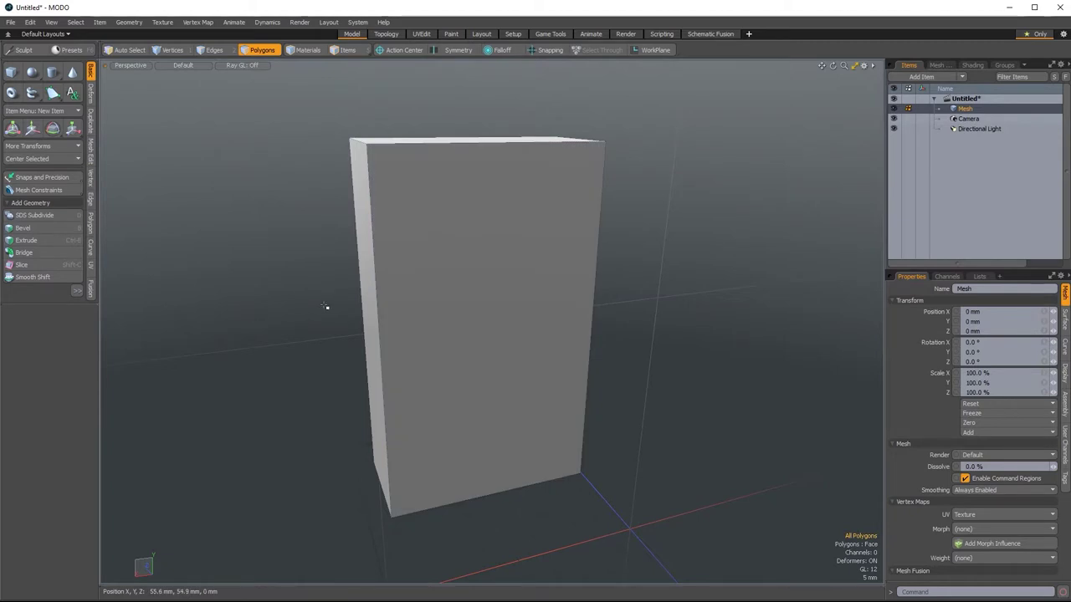
{"action": "key", "text": "Delete"}
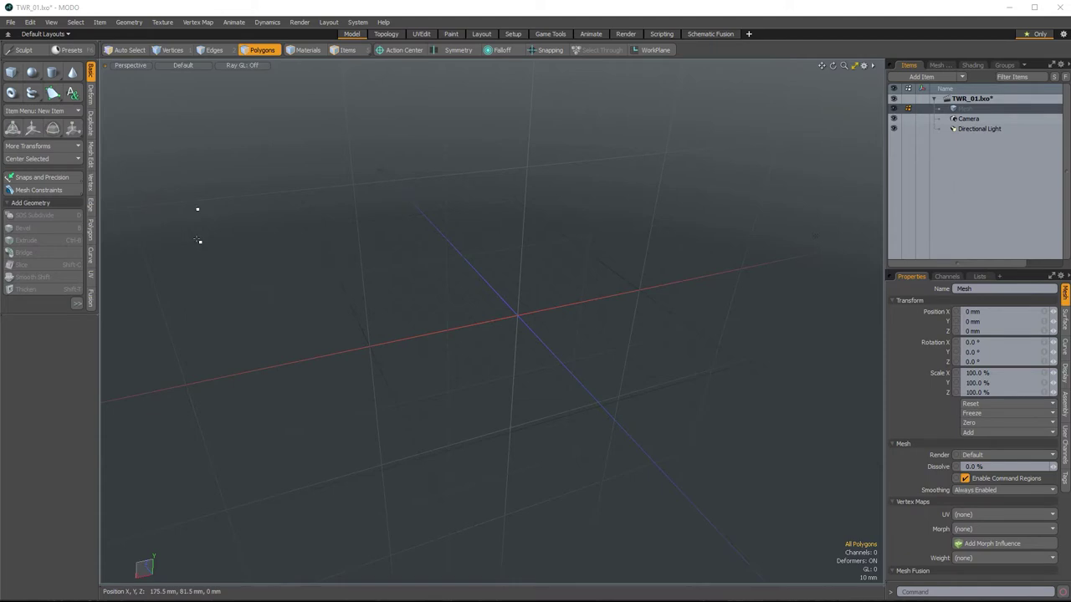
Create a cube sized 55 mm in X, 121.25 mm in Y and 25.4 mm in Z.
{"action": "left_click", "coordinate": [11, 73]}
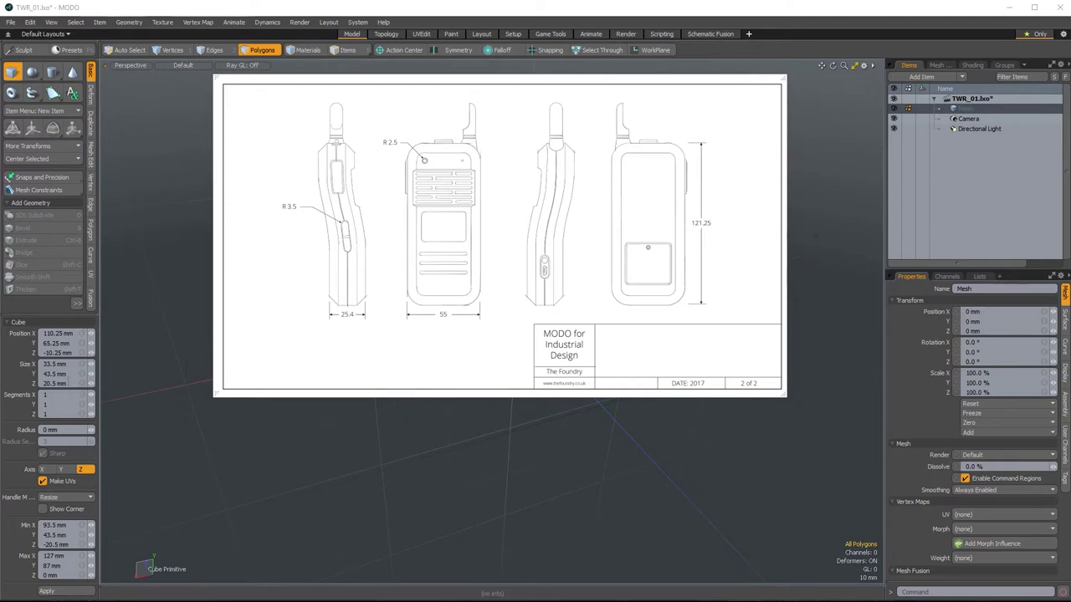
{"action": "left_click", "coordinate": [57, 364]}
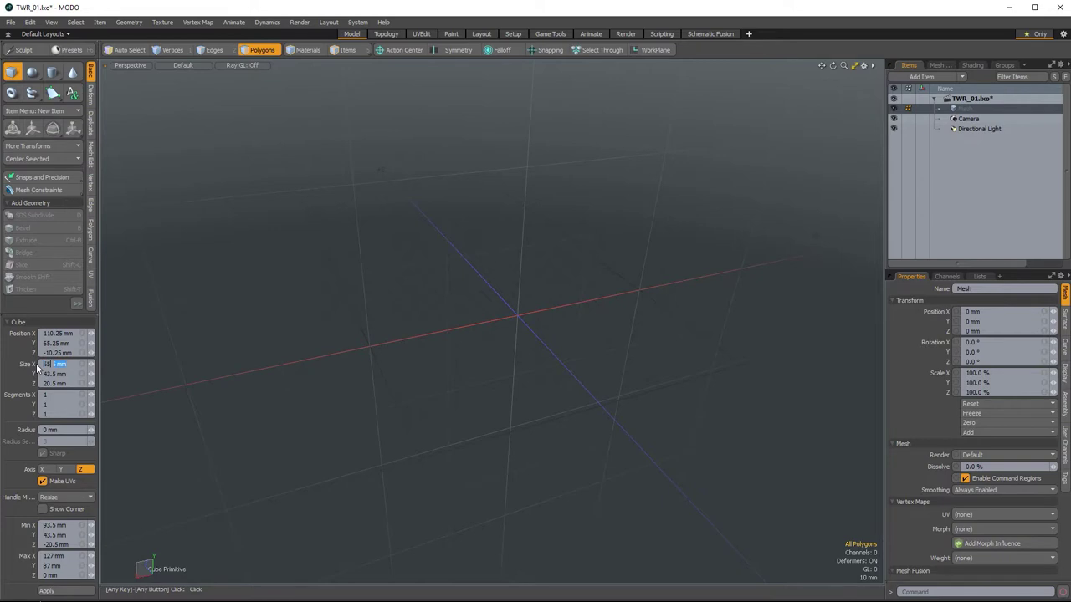
{"action": "key", "text": "Tab"}
{"action": "type", "text": "121.25"}
{"action": "key", "text": "Tab"}
{"action": "type", "text": "25.4mm"}
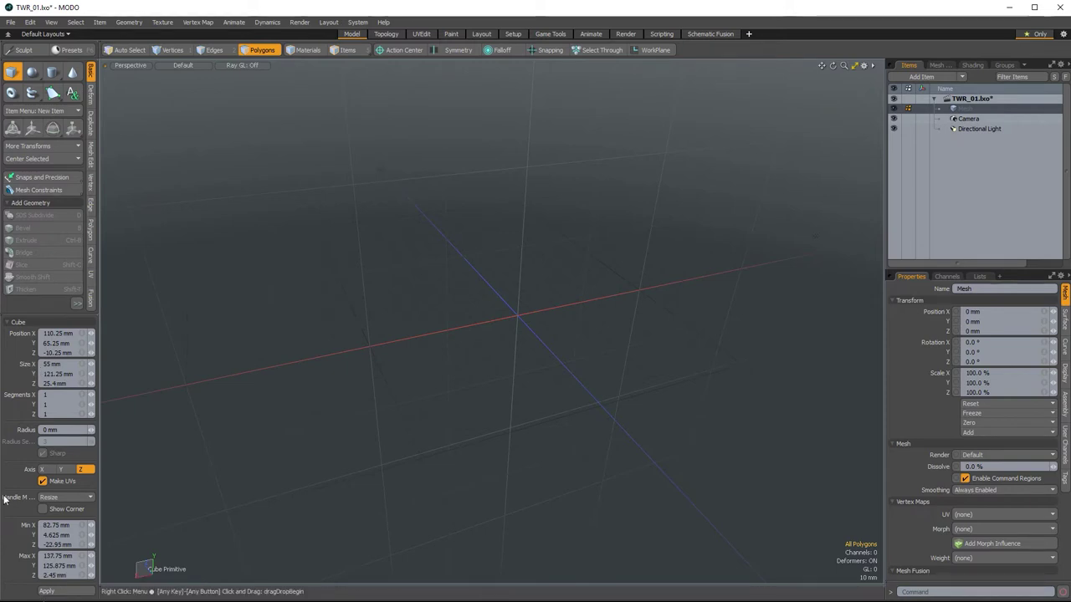
{"action": "left_click", "coordinate": [46, 590]}
{"action": "key", "text": "space"}
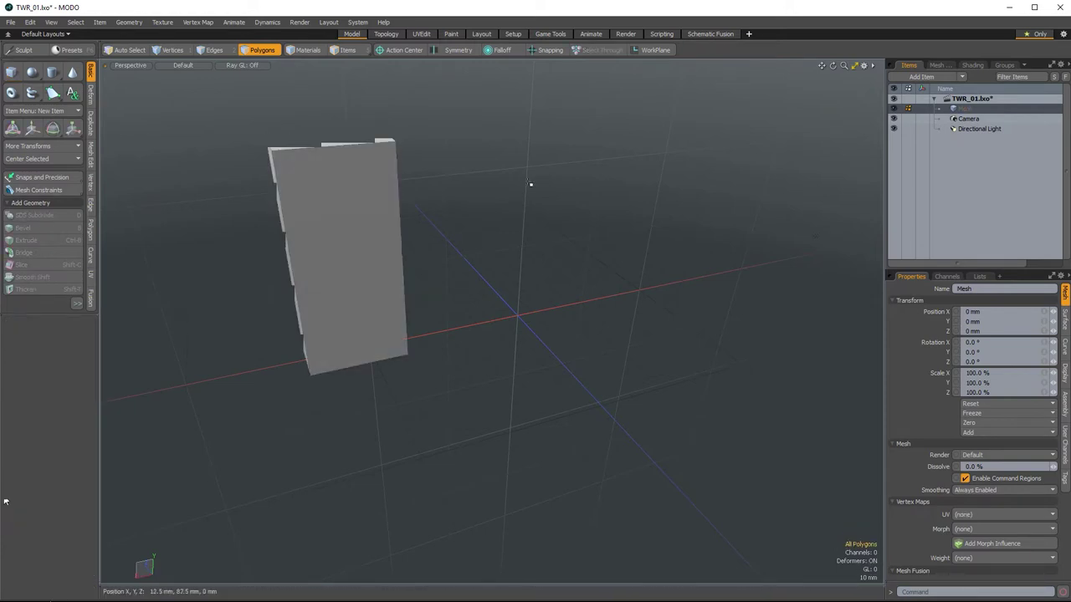
Center the box geometry at the origin on all axes.
{"action": "left_click_drag", "start_coordinate": [531, 181], "coordinate": [595, 467], "text": "alt"}
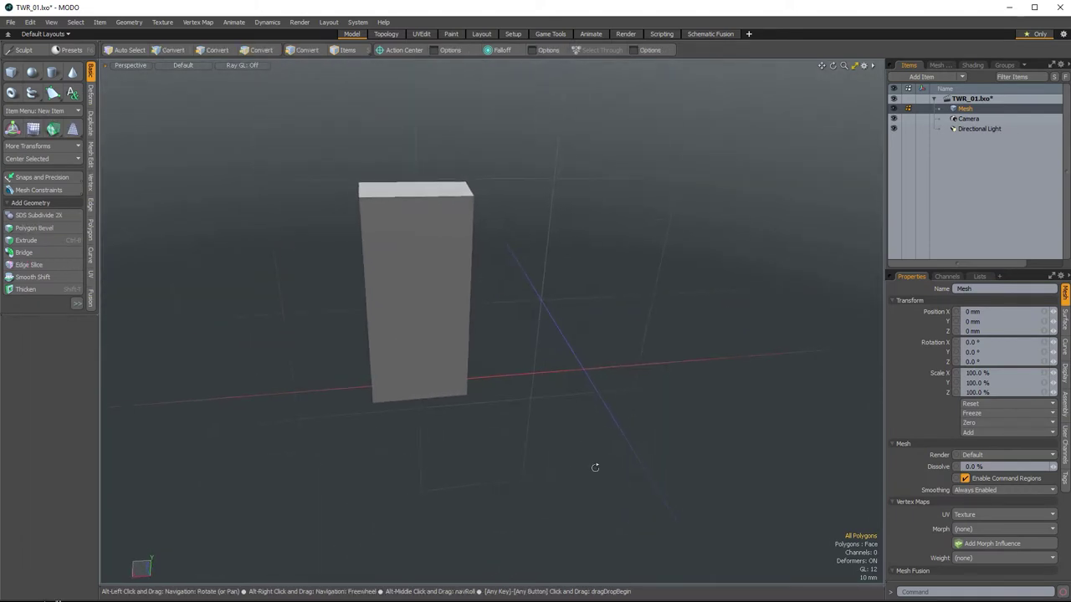
{"action": "left_click_drag", "start_coordinate": [647, 423], "coordinate": [541, 299], "text": "alt"}
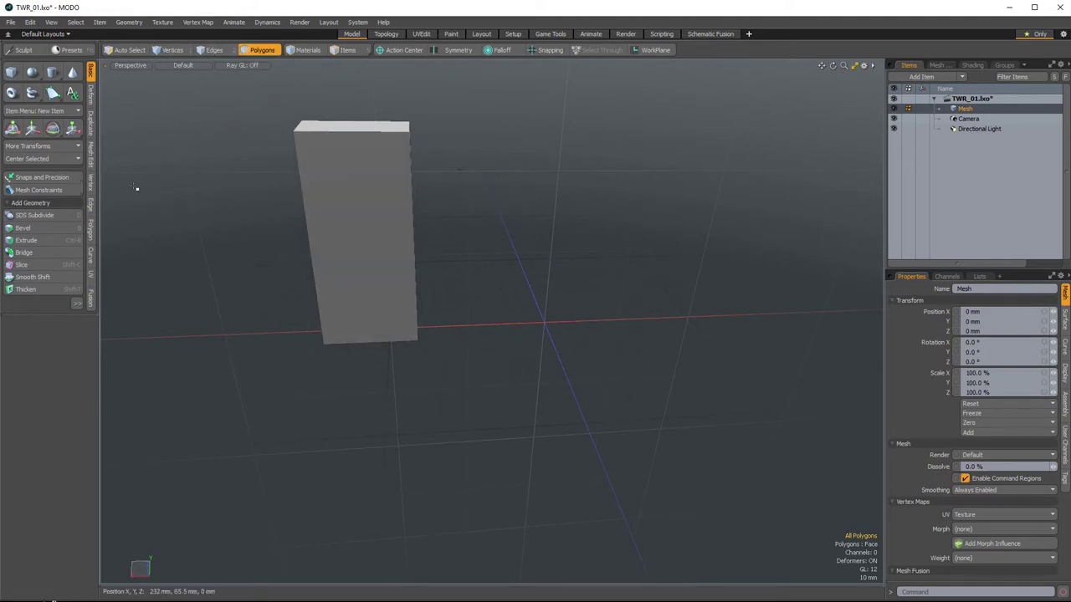
{"action": "left_click", "coordinate": [55, 159]}
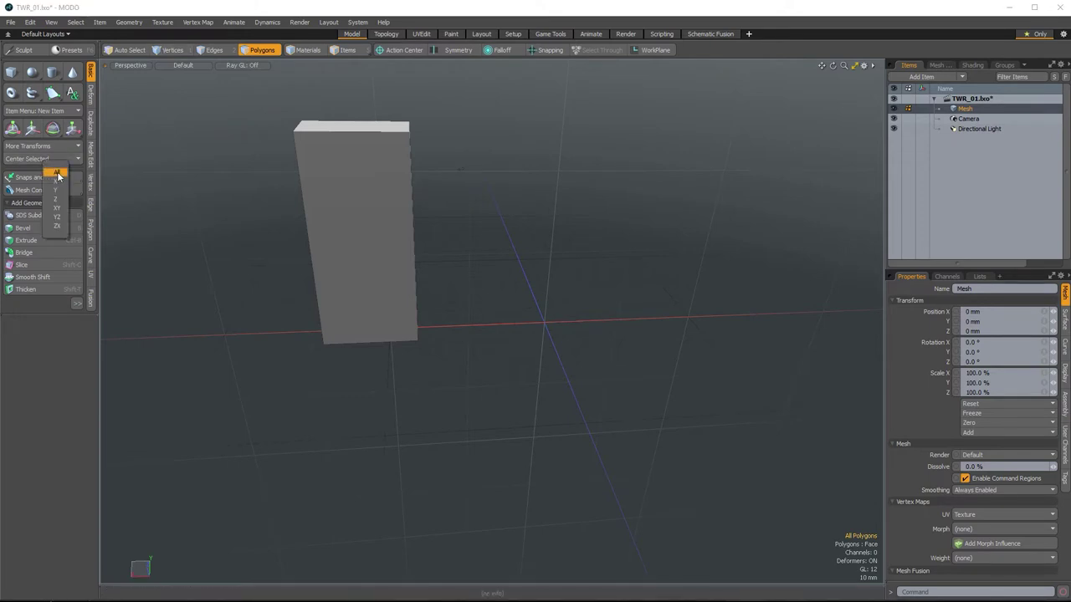
{"action": "left_click", "coordinate": [57, 176]}
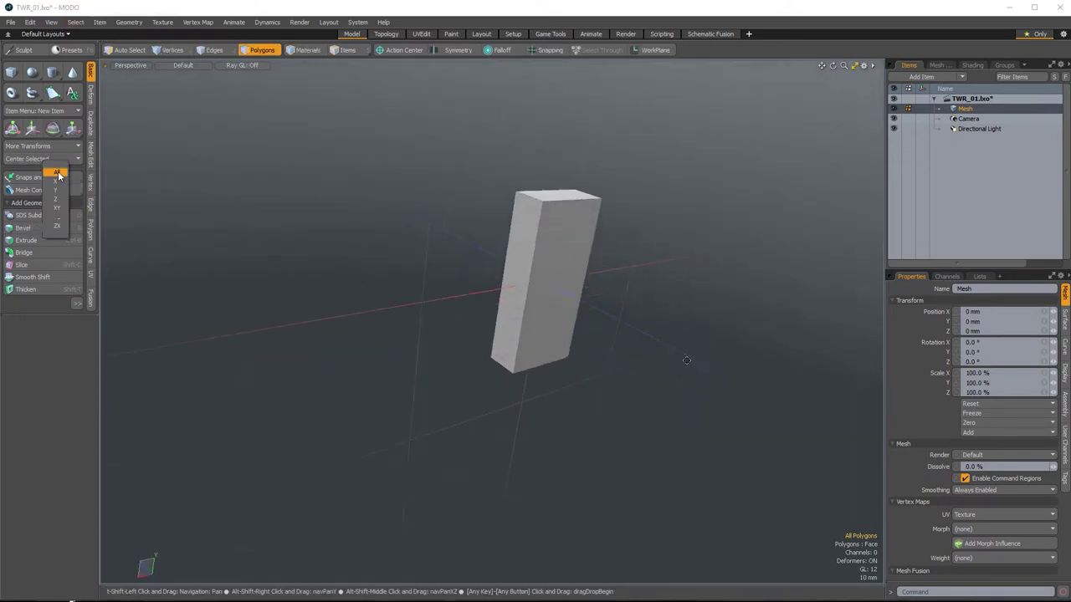
{"action": "left_click", "coordinate": [58, 176]}
{"action": "left_click_drag", "start_coordinate": [671, 309], "coordinate": [633, 252], "text": "alt"}
{"action": "left_click_drag", "start_coordinate": [680, 134], "coordinate": [682, 293], "text": "alt"}
{"action": "left_click_drag", "start_coordinate": [792, 312], "coordinate": [678, 308], "text": "alt"}
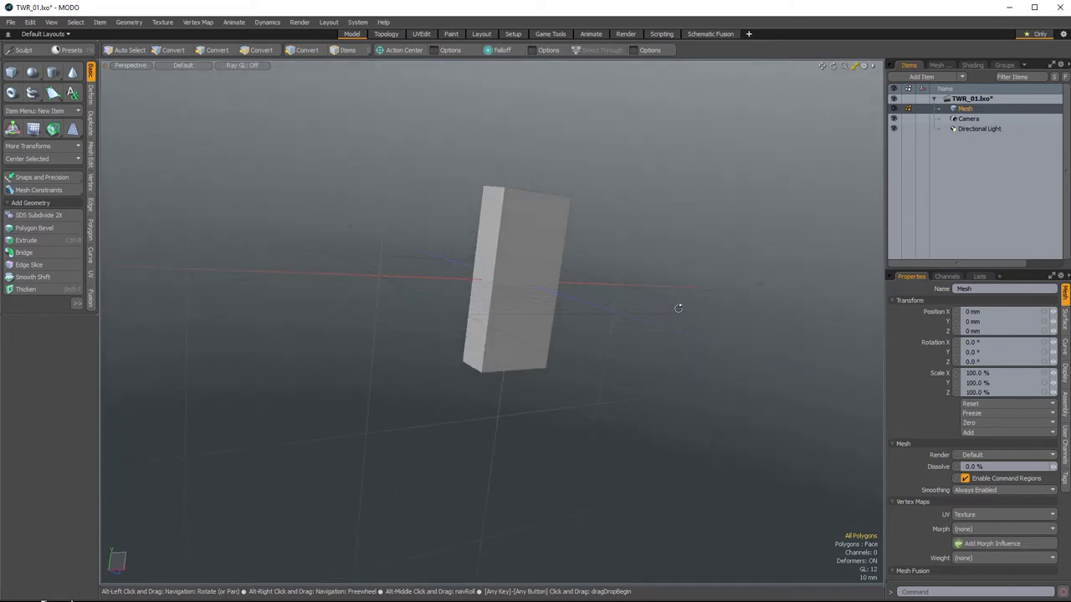
{"action": "left_click_drag", "start_coordinate": [481, 305], "coordinate": [614, 397], "text": "alt"}
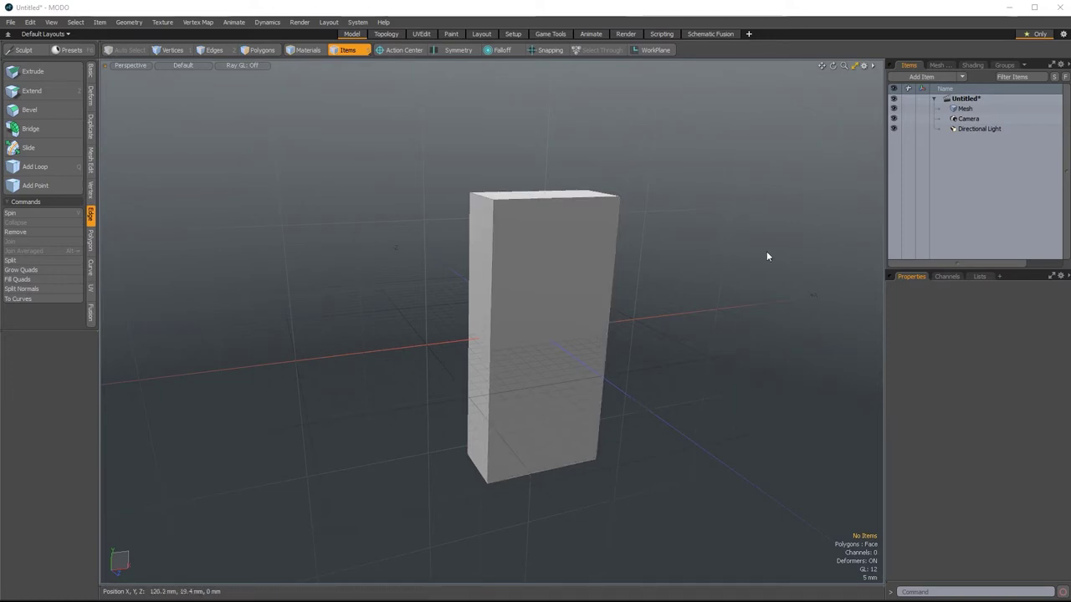
Rename the box's mesh item as Body.
{"action": "left_click", "coordinate": [966, 110]}
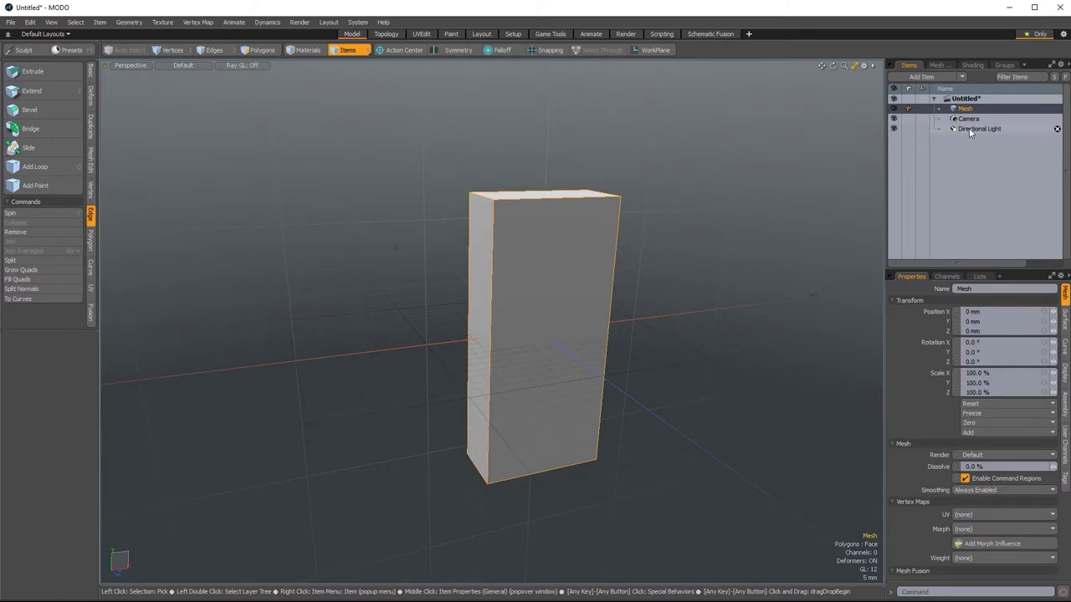
{"action": "double_click", "coordinate": [964, 110]}
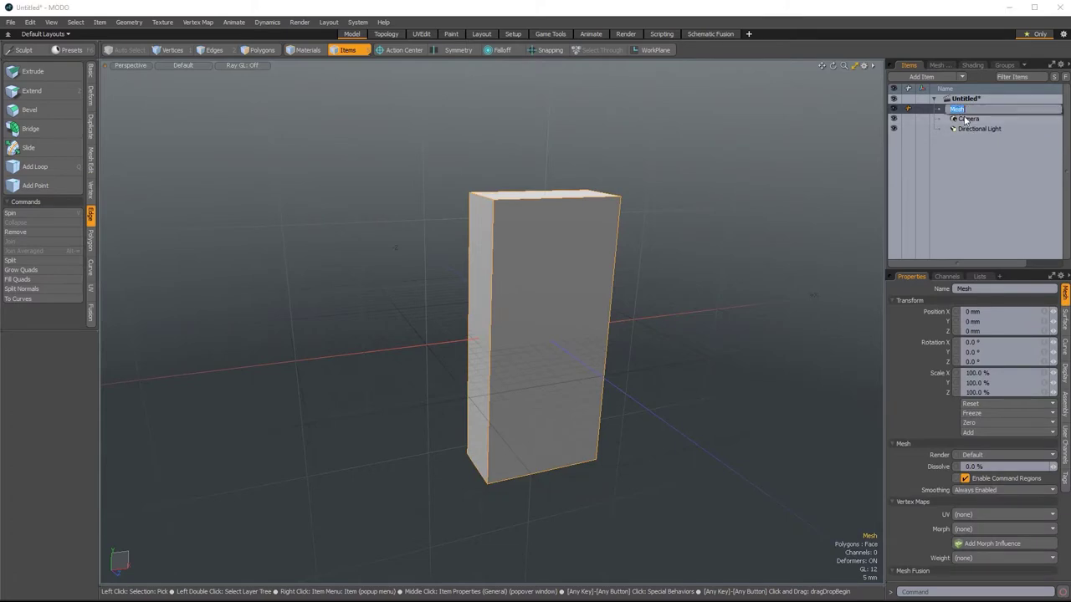
{"action": "type", "text": "Body"}
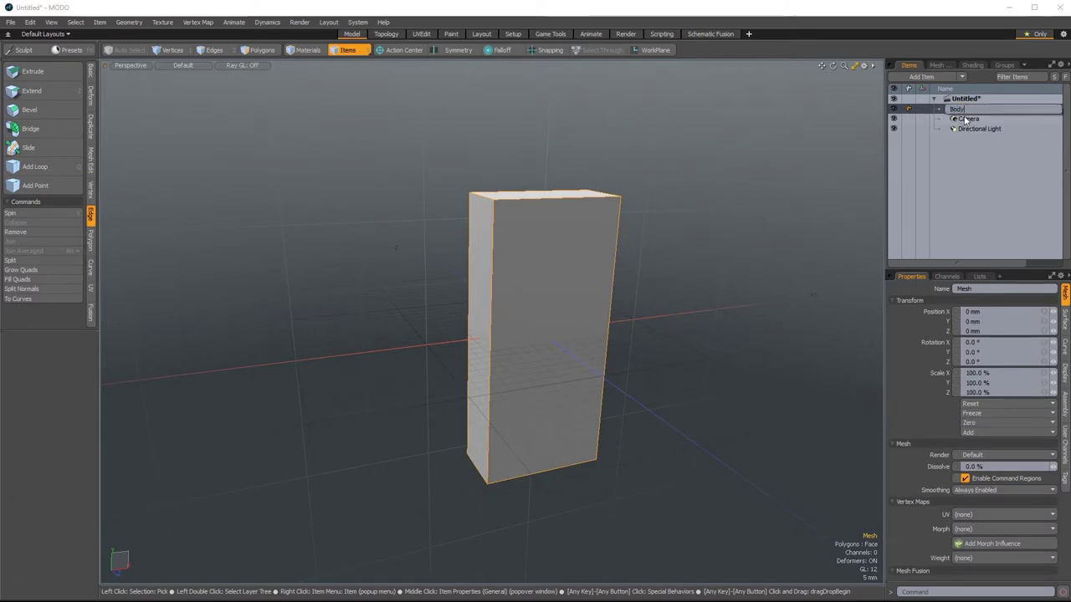
{"action": "key", "text": "Return"}
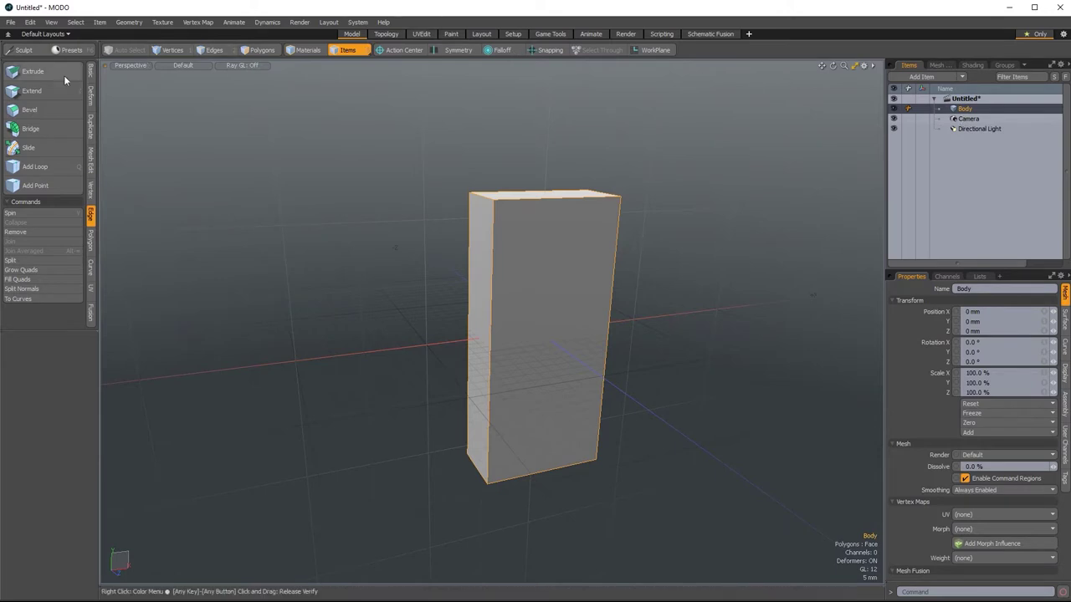
Save the scene as TWR_01.lxo in the Content > Video_03 folder, replacing the existing file.
{"action": "left_click", "coordinate": [11, 22]}
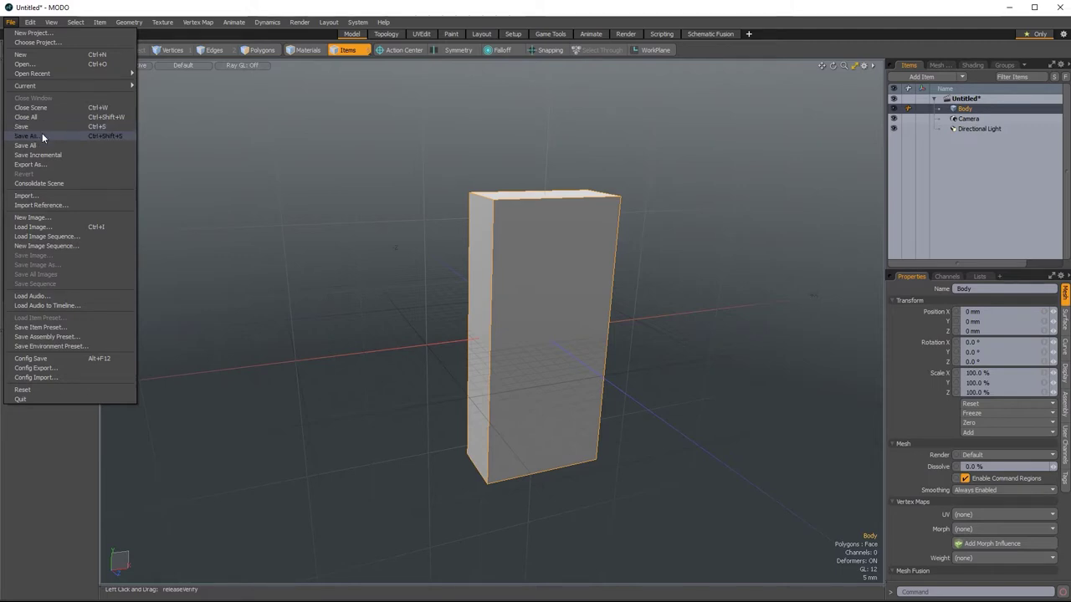
{"action": "left_click", "coordinate": [39, 127]}
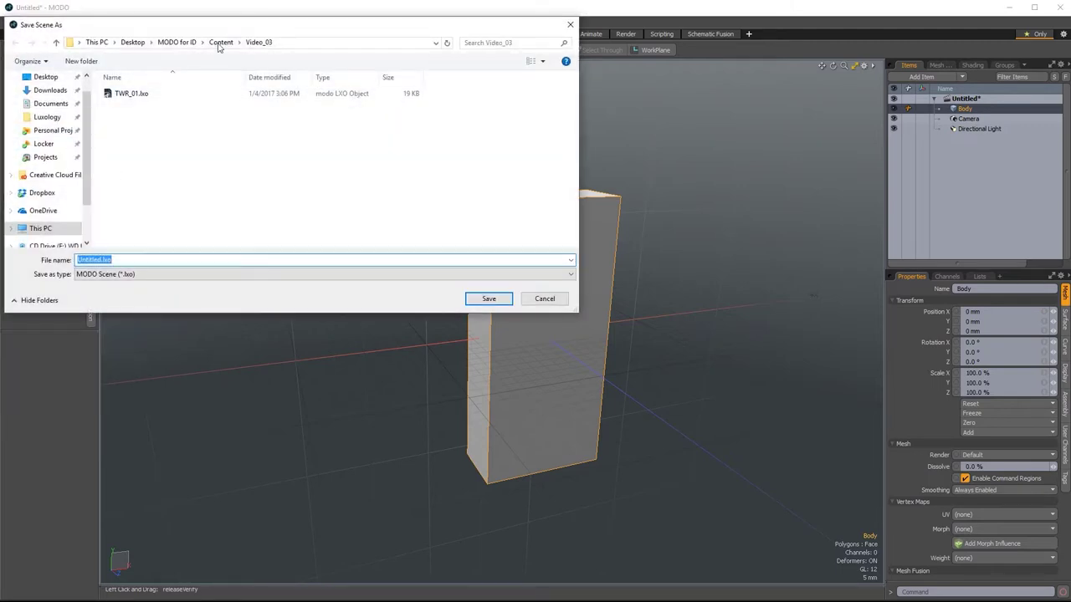
{"action": "left_click", "coordinate": [221, 41]}
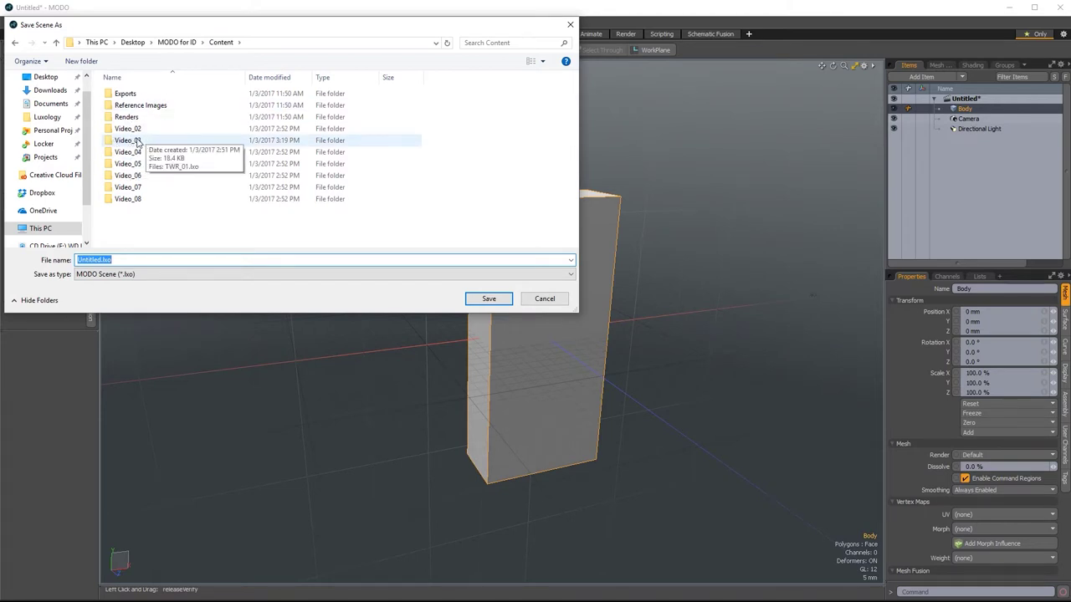
{"action": "double_click", "coordinate": [137, 140]}
{"action": "left_click", "coordinate": [130, 96]}
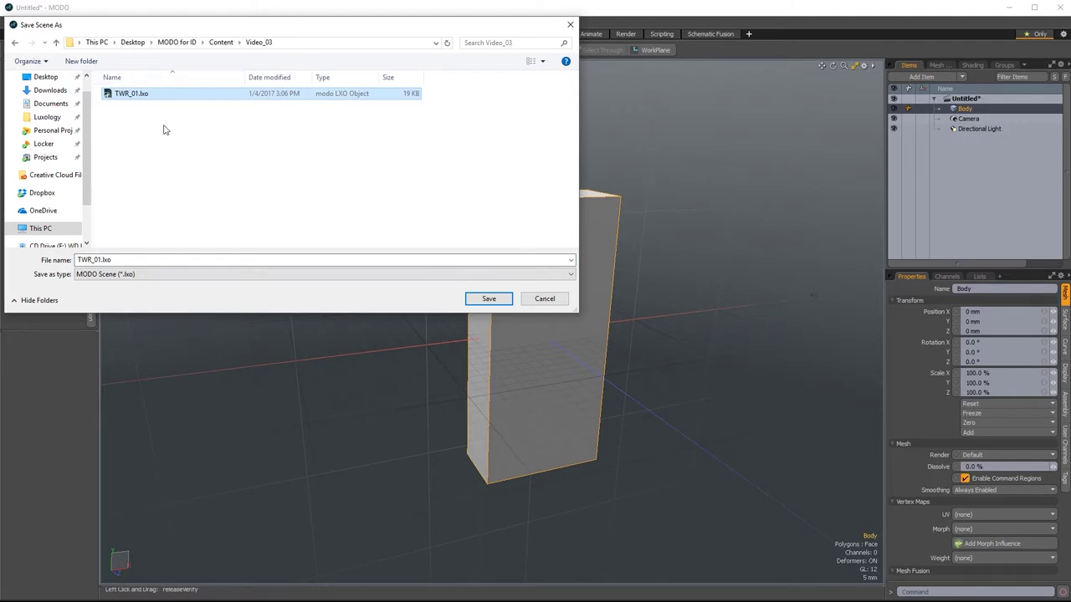
{"action": "left_click", "coordinate": [480, 303]}
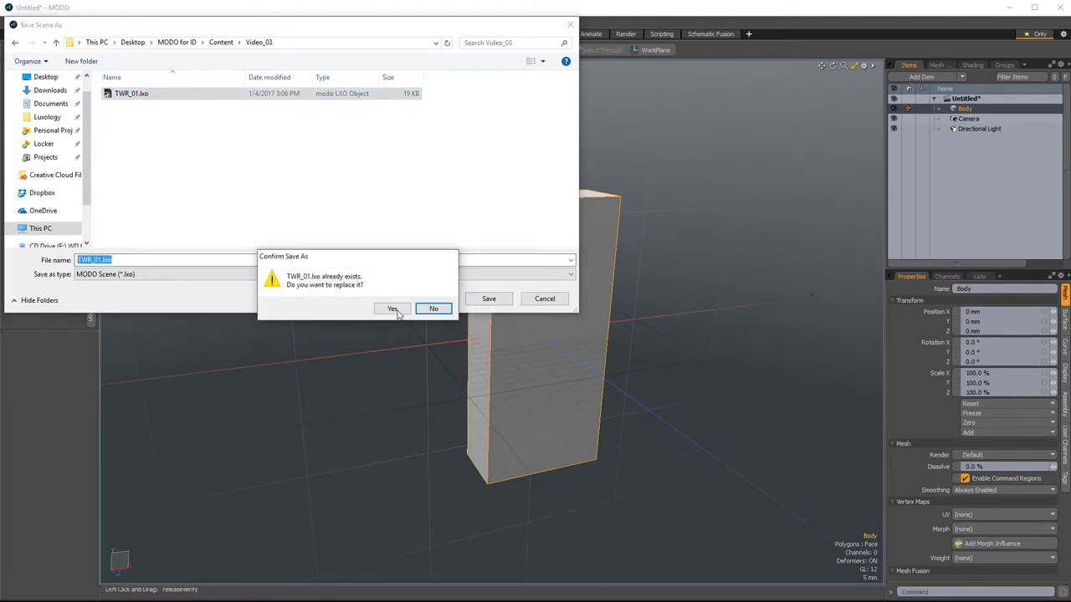
{"action": "left_click", "coordinate": [393, 309]}
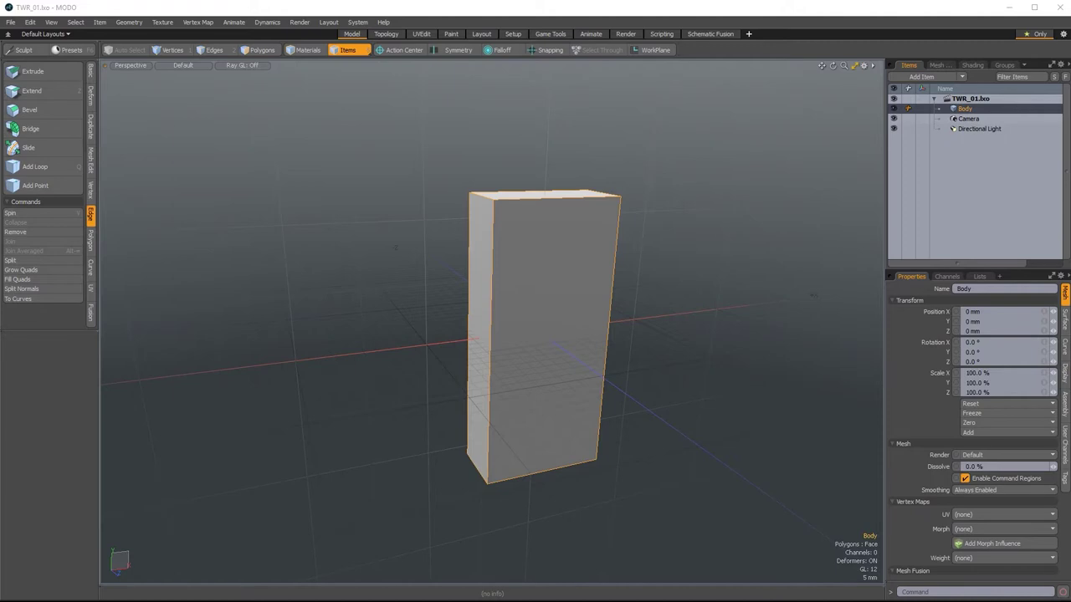
Look at the pictures in the Reference Images folder within Content in File Explorer, and return to MODO.
{"action": "left_click", "coordinate": [318, 201]}
{"action": "double_click", "coordinate": [318, 202]}
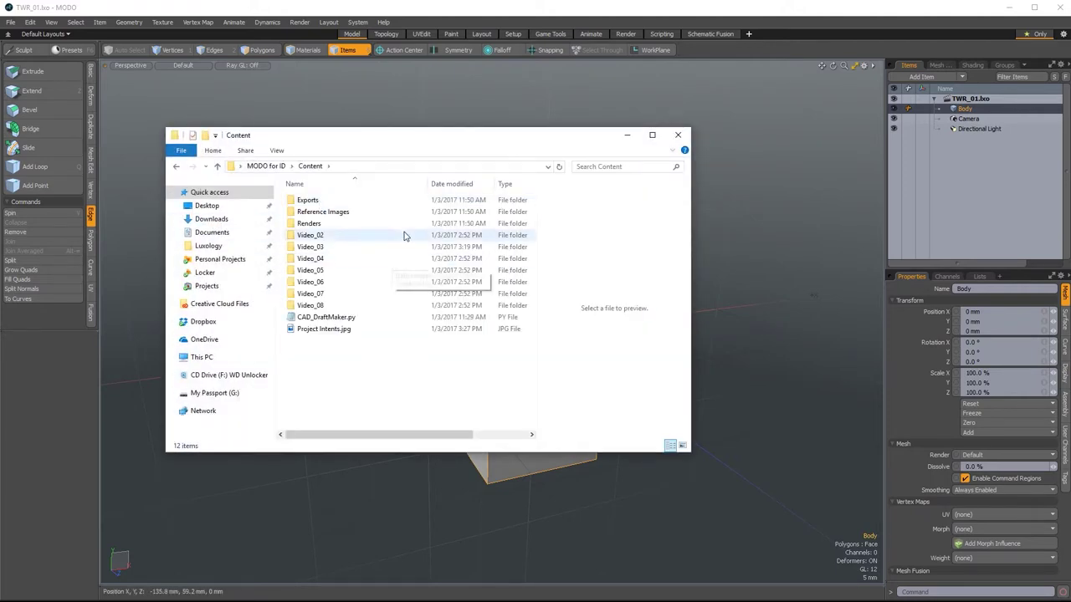
{"action": "double_click", "coordinate": [366, 214]}
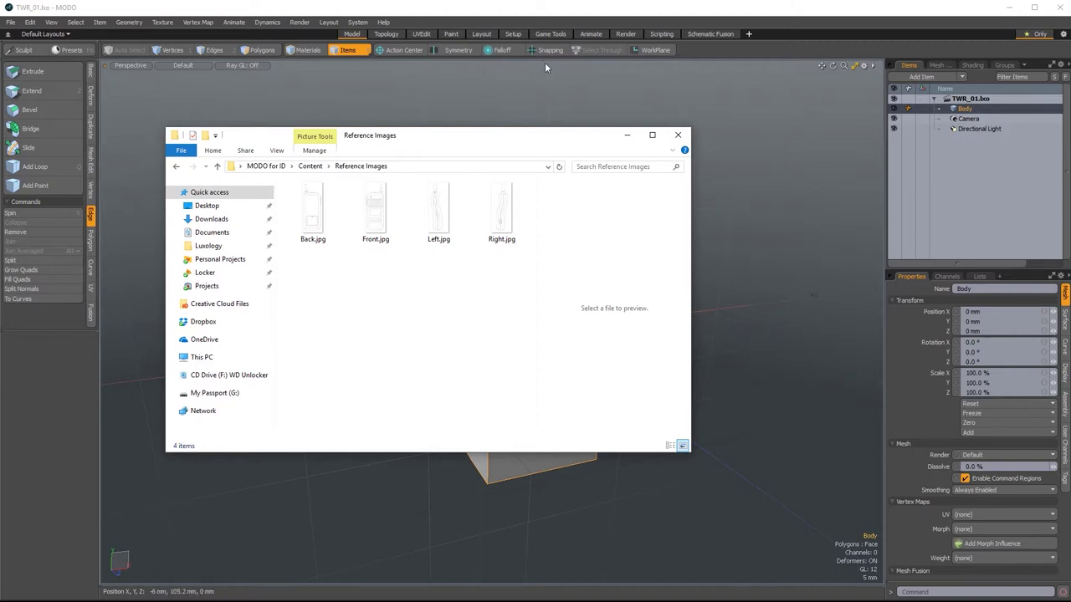
{"action": "left_click", "coordinate": [753, 174]}
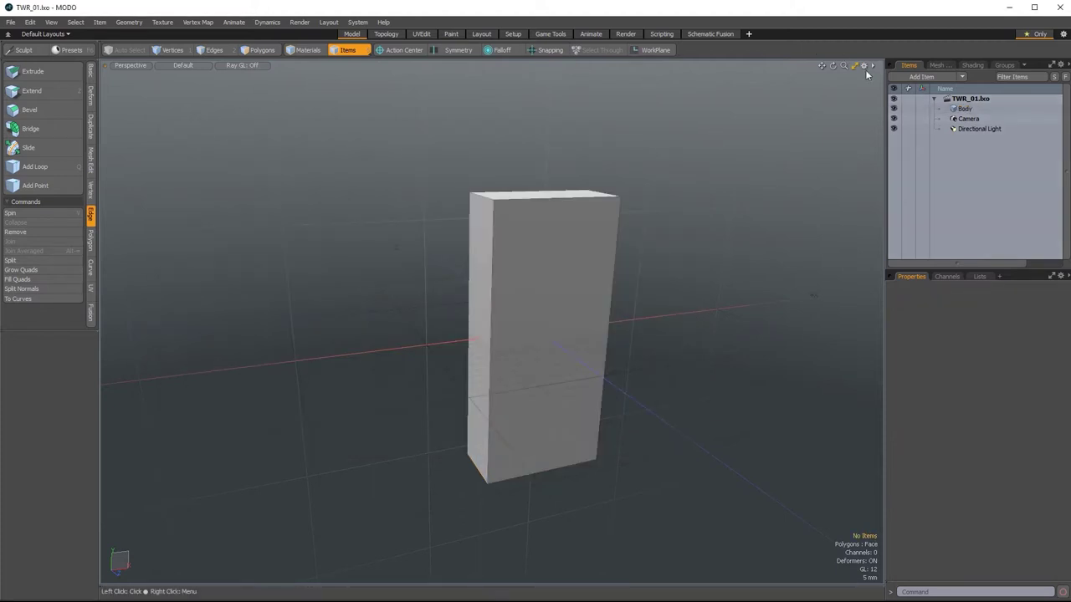
Add a backdrop item to the scene and duplicate it three times.
{"action": "left_click", "coordinate": [961, 78]}
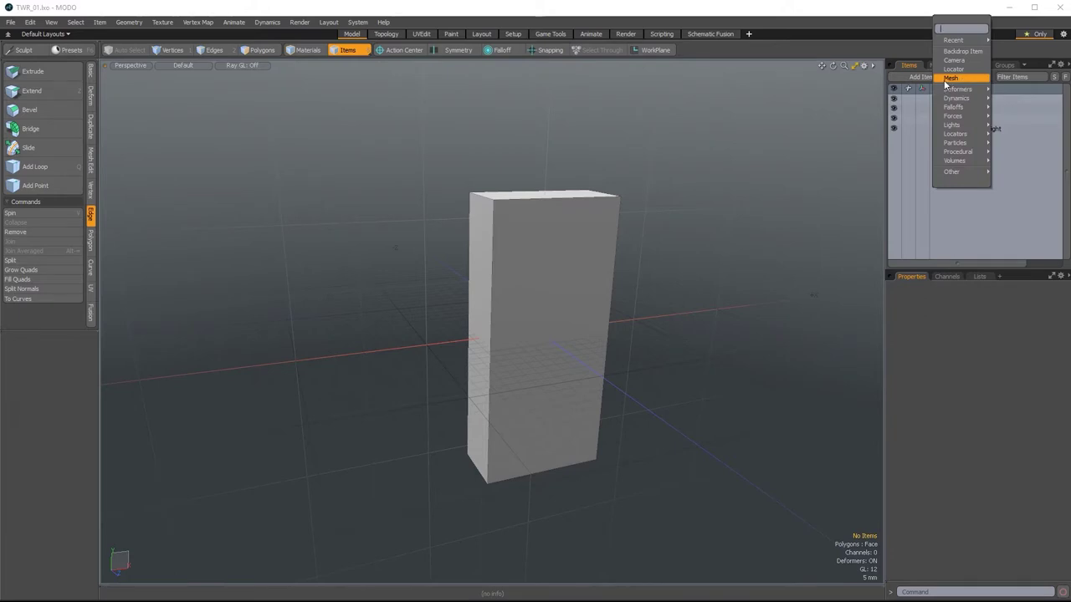
{"action": "left_click", "coordinate": [954, 52]}
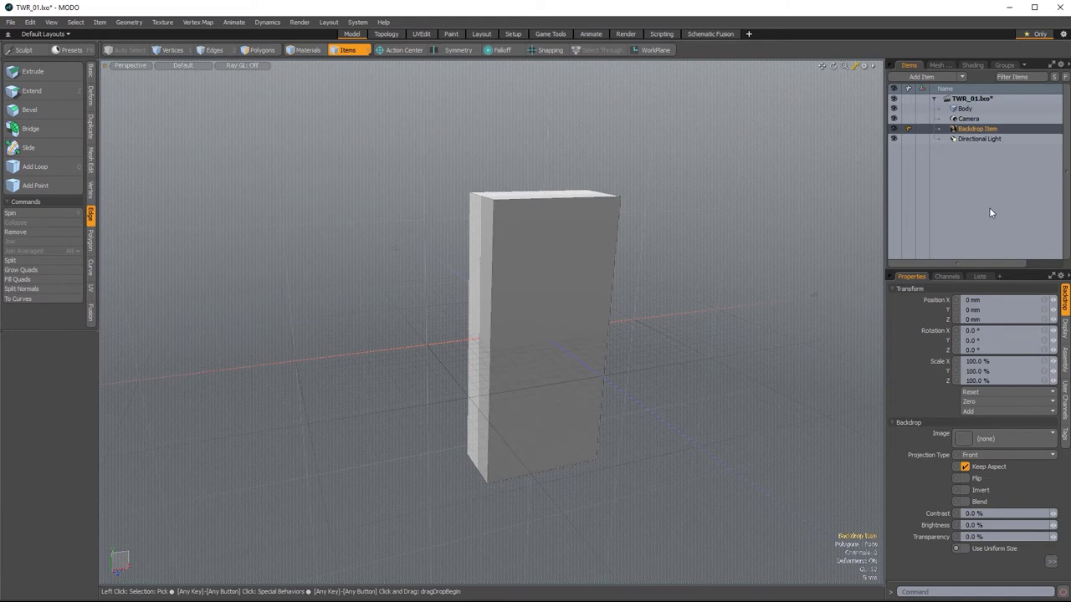
{"action": "left_click", "coordinate": [962, 76]}
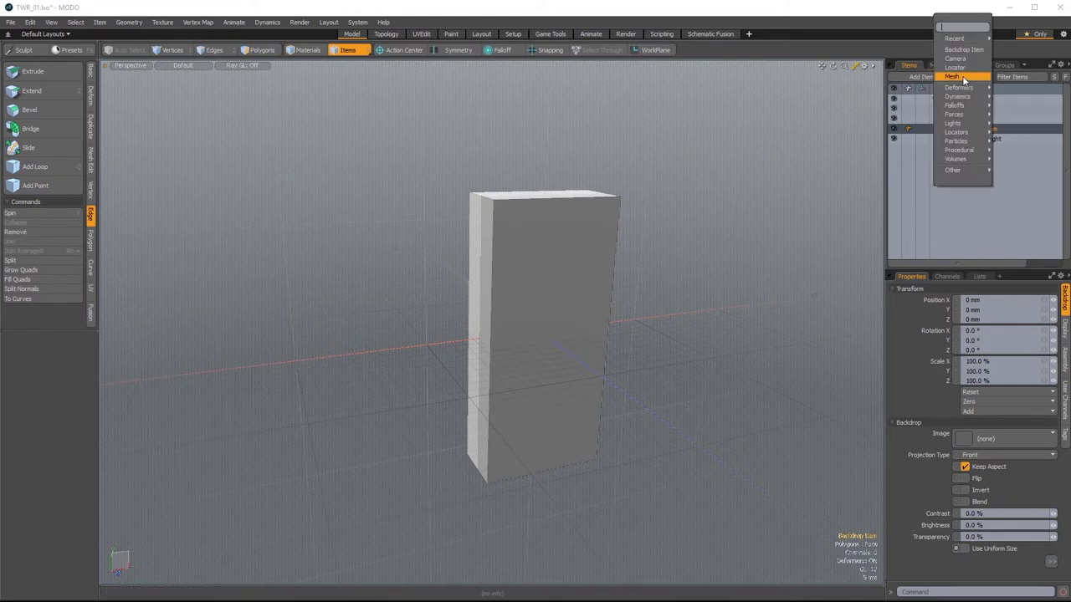
{"action": "left_click", "coordinate": [938, 221]}
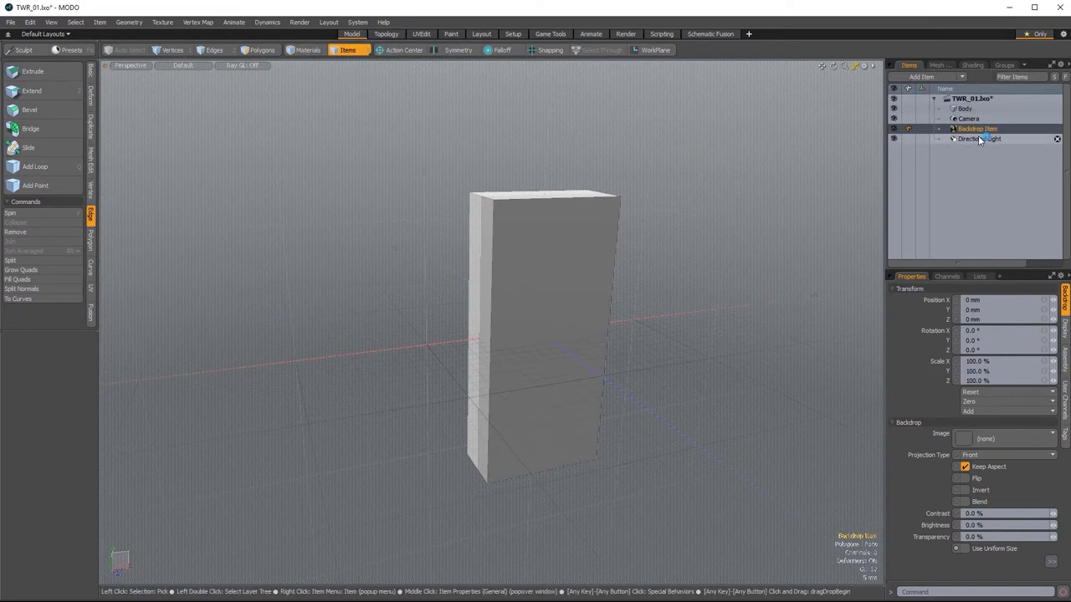
{"action": "key", "text": "ctrl+d"}
{"action": "key", "text": "ctrl+d"}
{"action": "key", "text": "ctrl+d"}
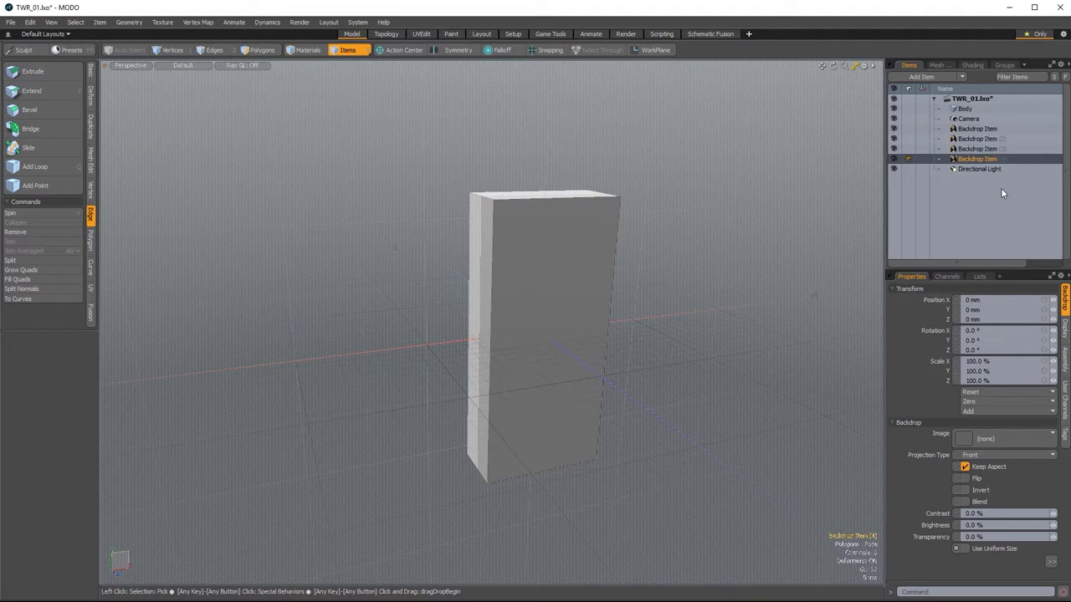
Load Front.jpg from the Reference Images folder as the image of the first backdrop item.
{"action": "left_click", "coordinate": [982, 129]}
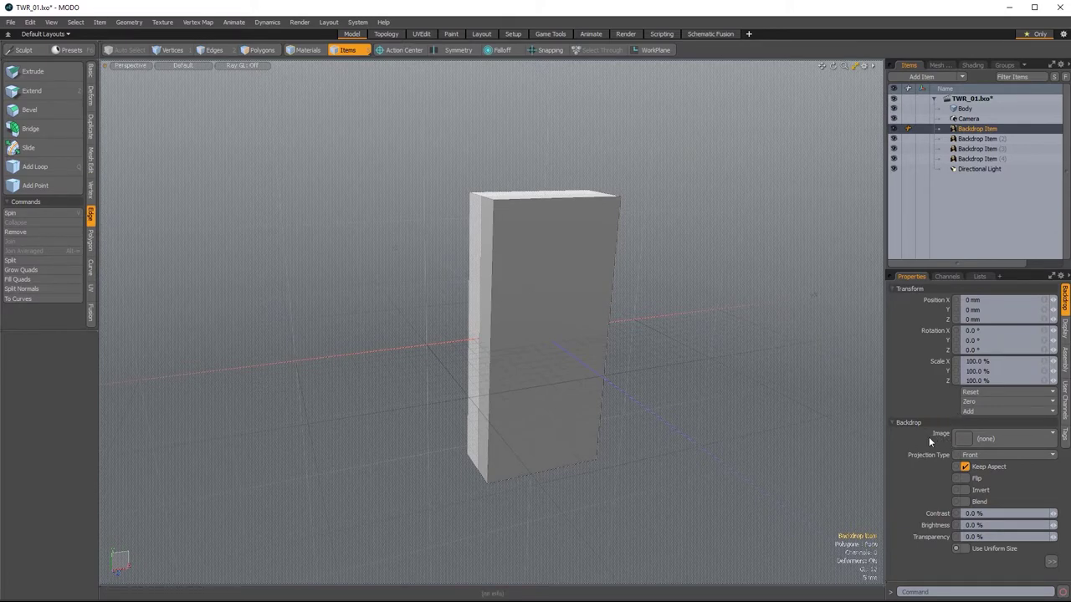
{"action": "left_click", "coordinate": [998, 439]}
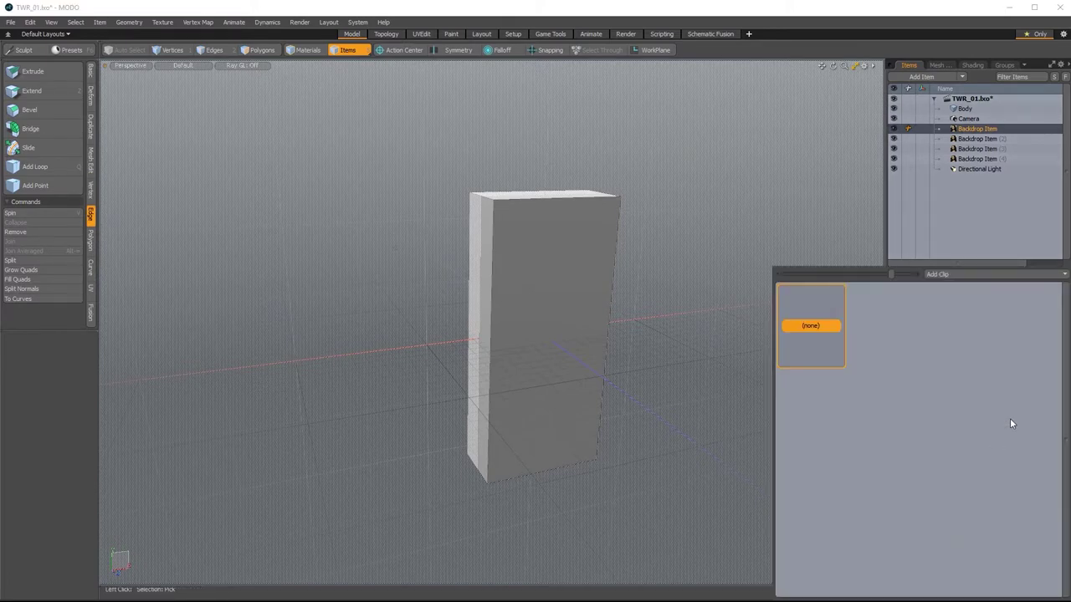
{"action": "left_click", "coordinate": [941, 274]}
{"action": "left_click", "coordinate": [931, 284]}
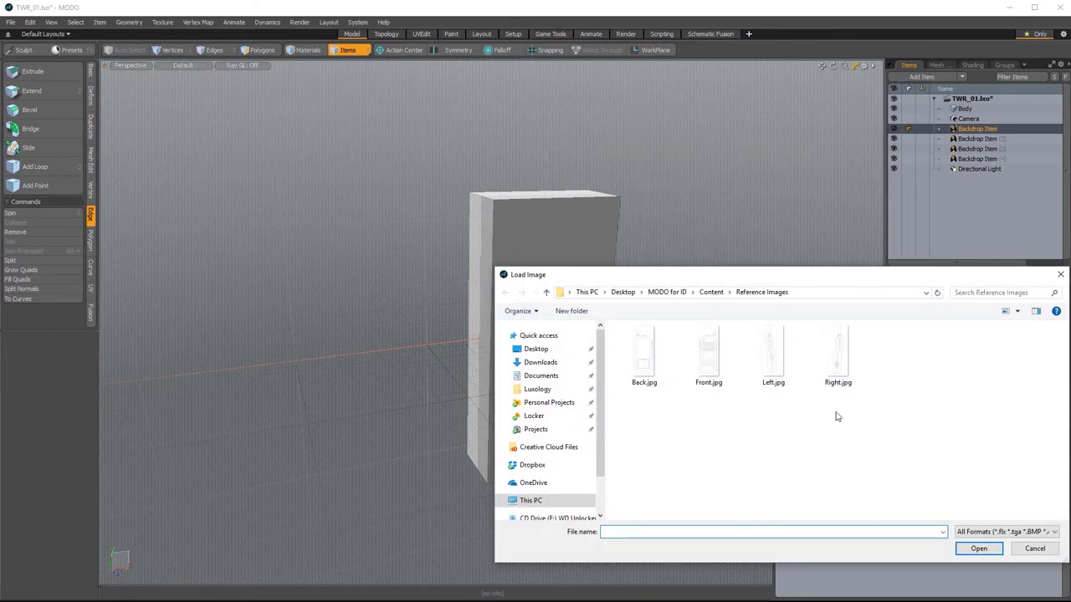
{"action": "left_click", "coordinate": [716, 345]}
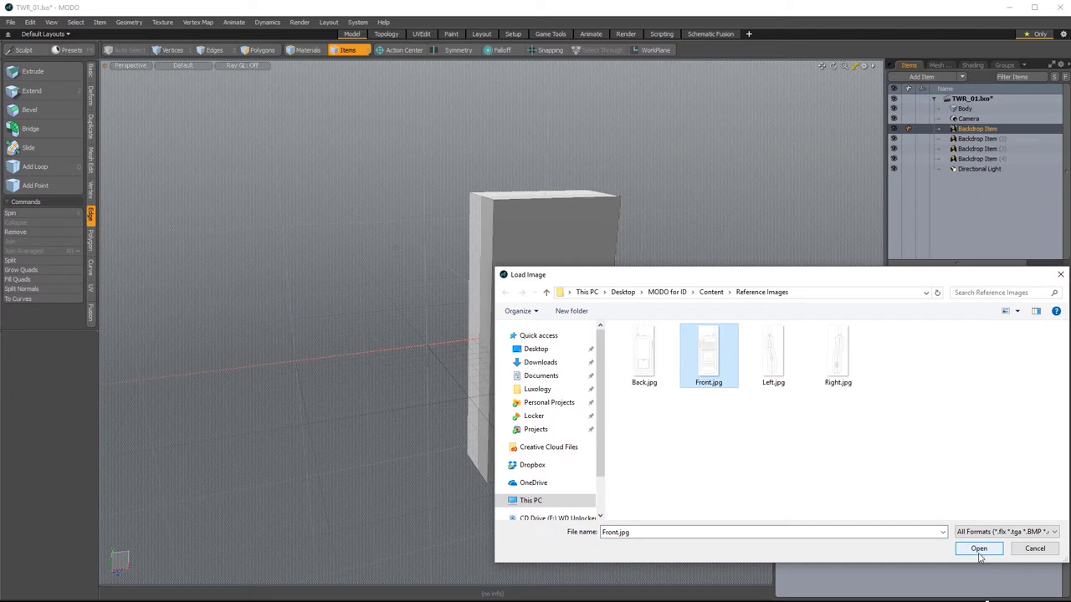
{"action": "left_click", "coordinate": [979, 550]}
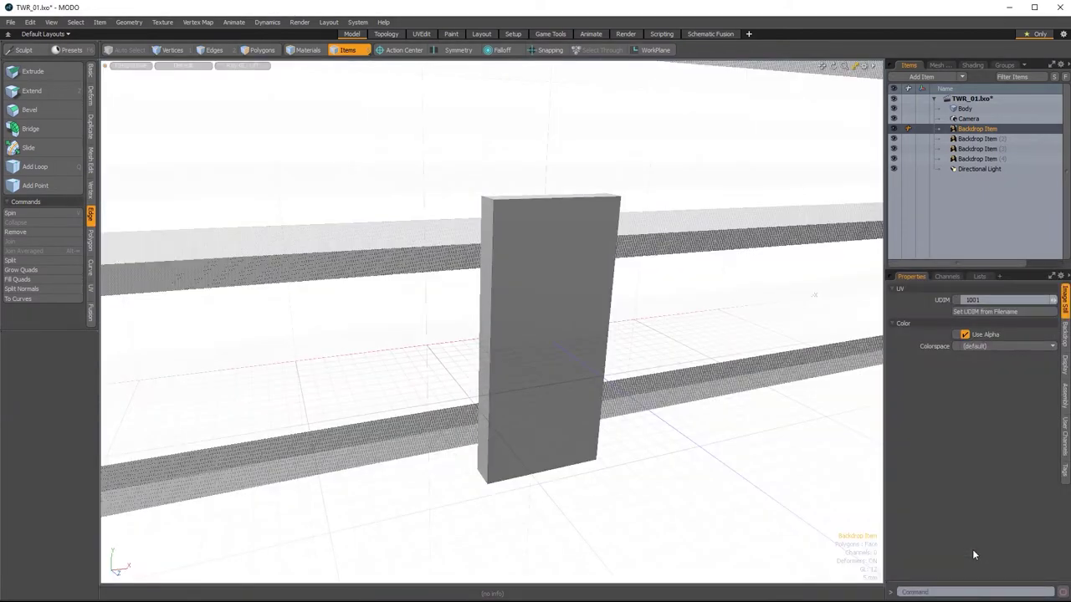
Rename the first backdrop item as FrontView.
{"action": "double_click", "coordinate": [984, 130]}
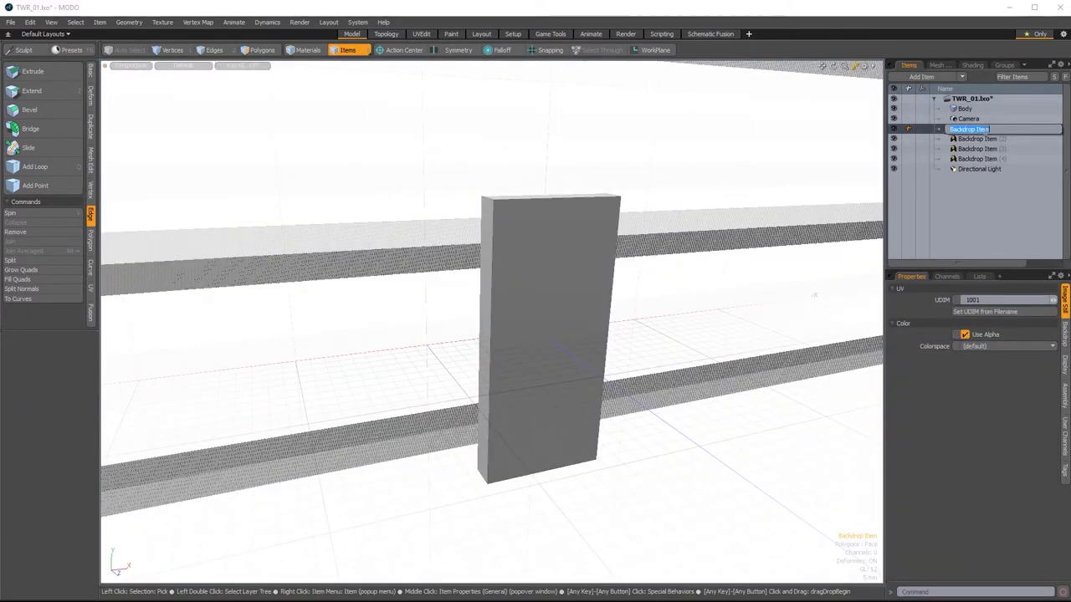
{"action": "type", "text": "Front"}
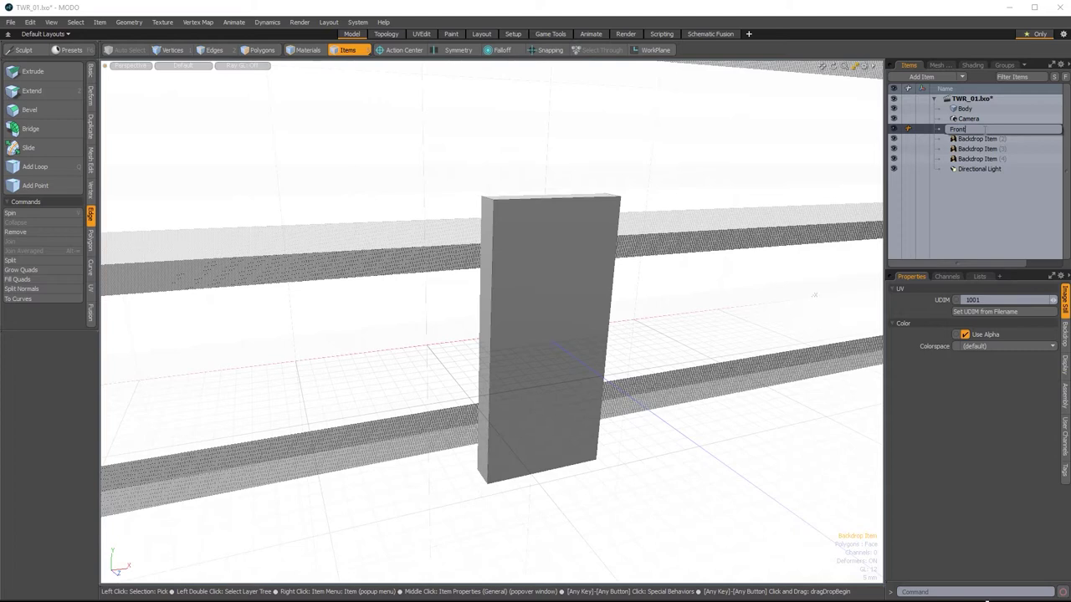
{"action": "type", "text": "View"}
{"action": "key", "text": "Return"}
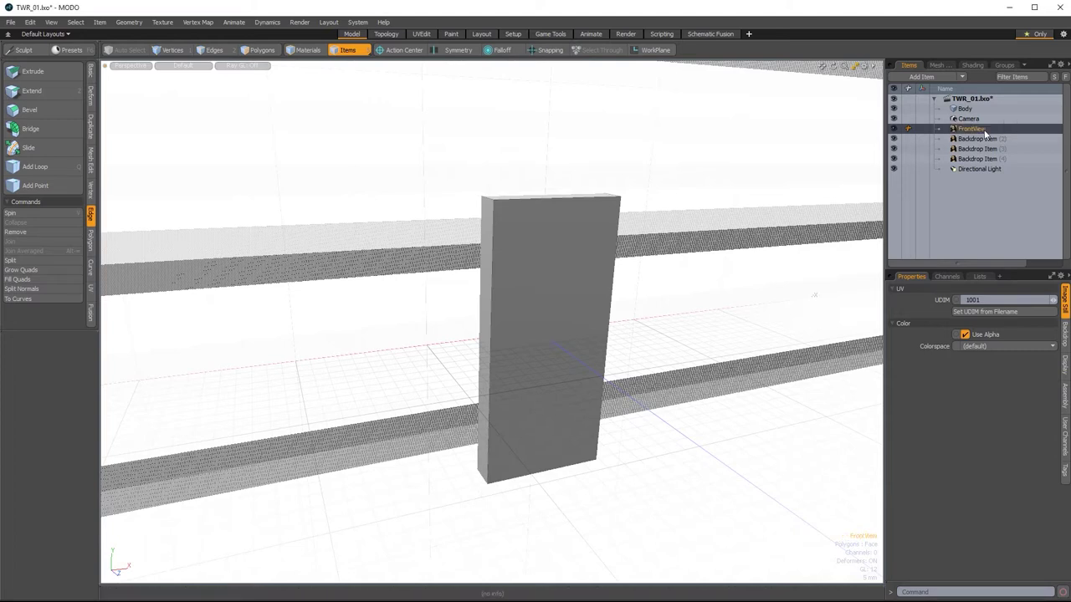
Load Back.jpg from the Reference Images folder as the image of the second backdrop item.
{"action": "left_click", "coordinate": [977, 139]}
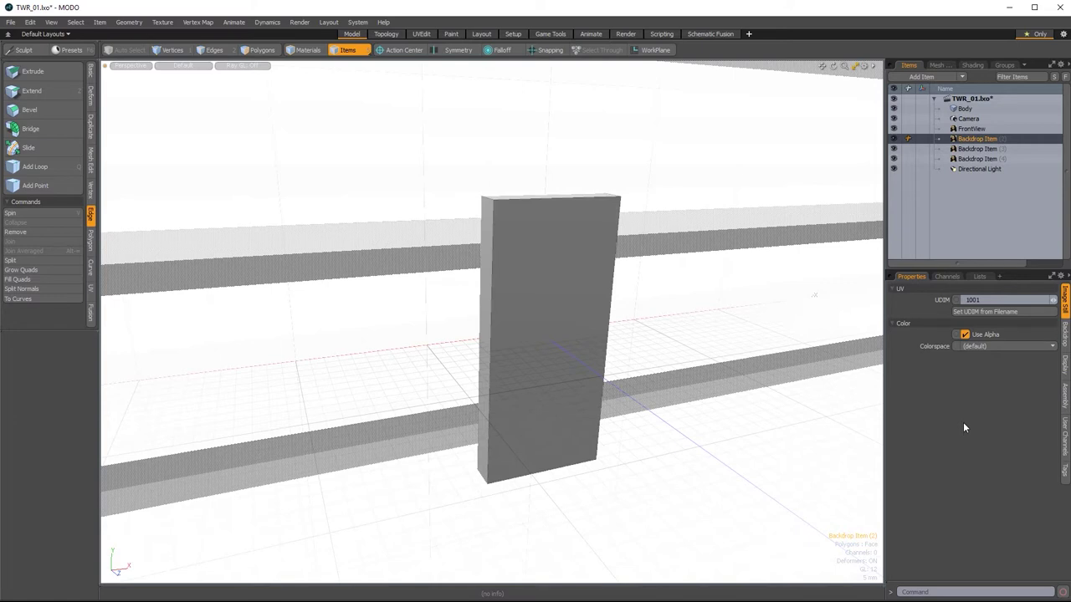
{"action": "left_click", "coordinate": [1064, 338]}
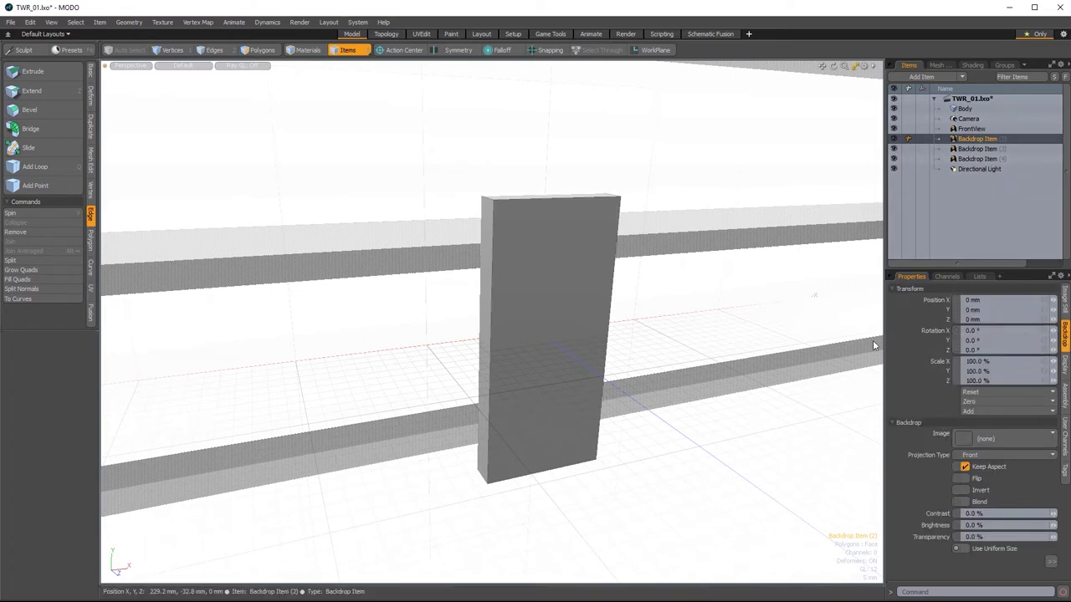
{"action": "left_click", "coordinate": [996, 439]}
{"action": "left_click", "coordinate": [934, 275]}
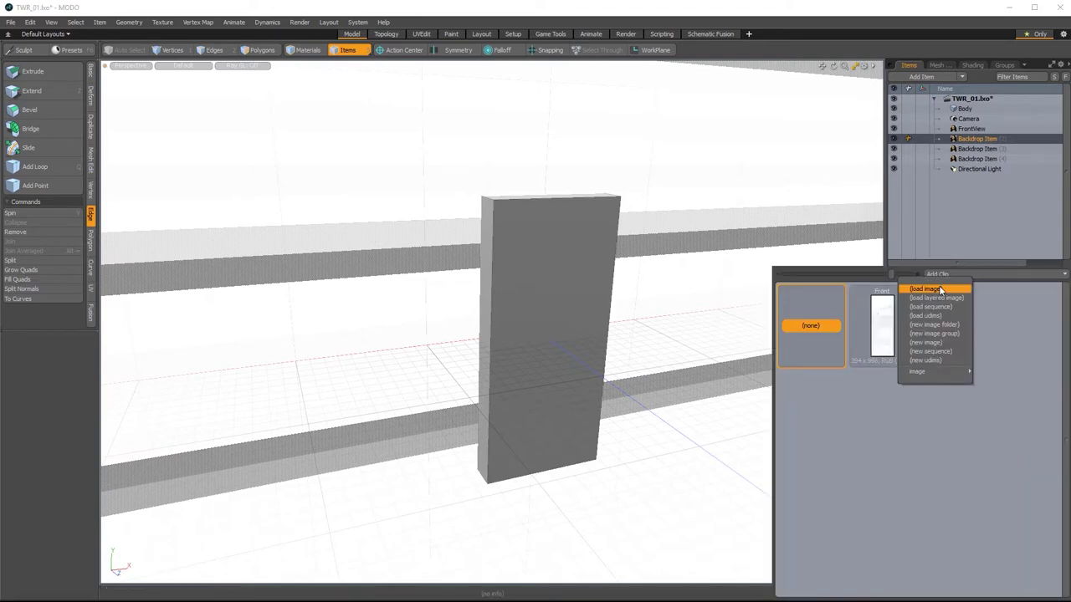
{"action": "left_click", "coordinate": [934, 288]}
{"action": "left_click", "coordinate": [644, 356]}
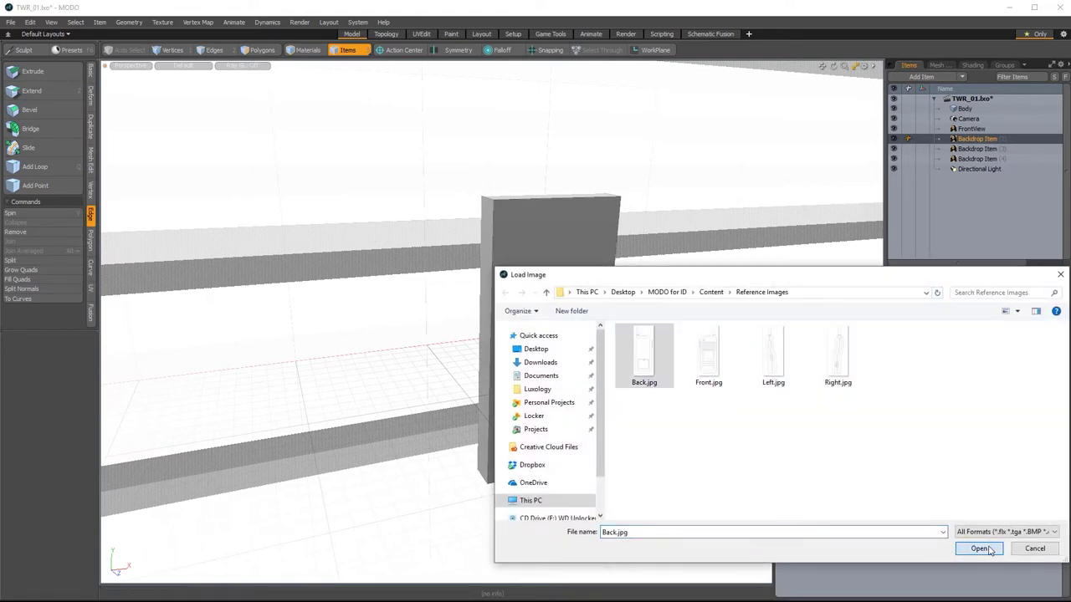
{"action": "left_click", "coordinate": [978, 548]}
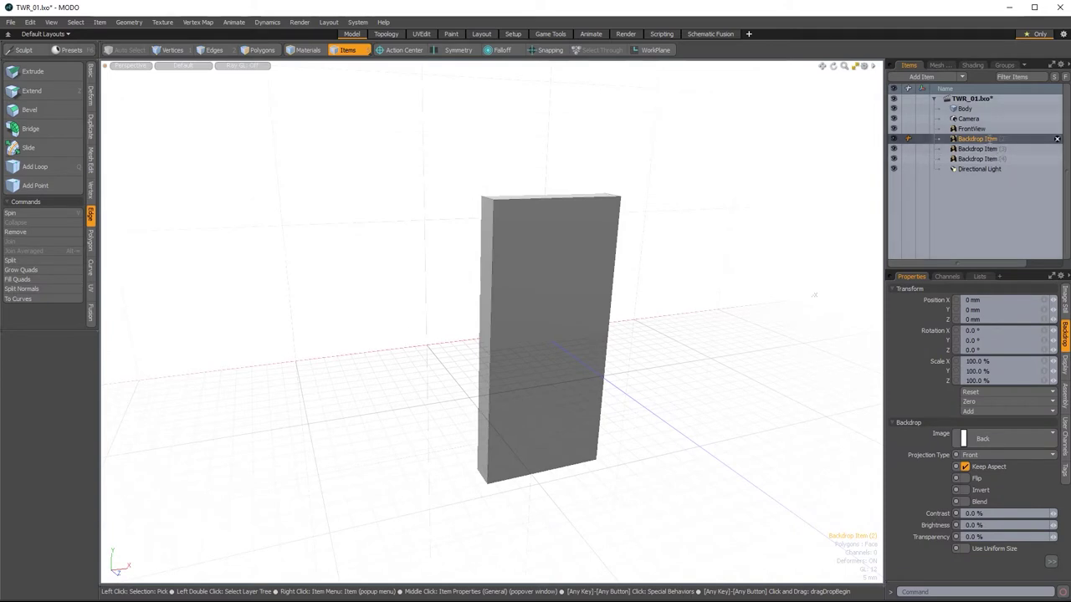
Rename the second backdrop item as BackView.
{"action": "double_click", "coordinate": [977, 138]}
{"action": "type", "text": "Bac"}
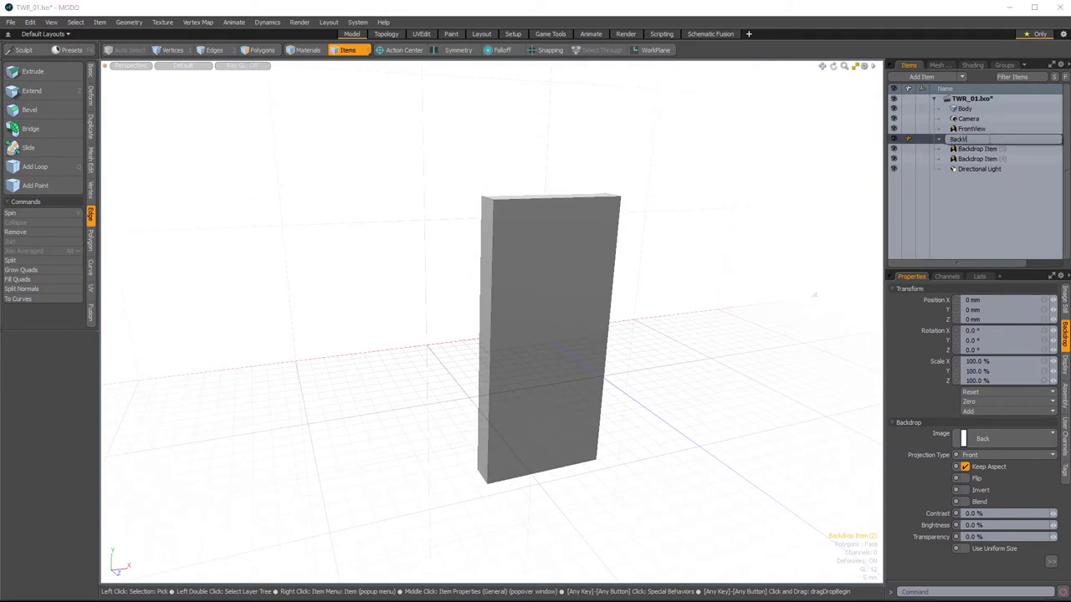
{"action": "type", "text": "kView"}
{"action": "key", "text": "Return"}
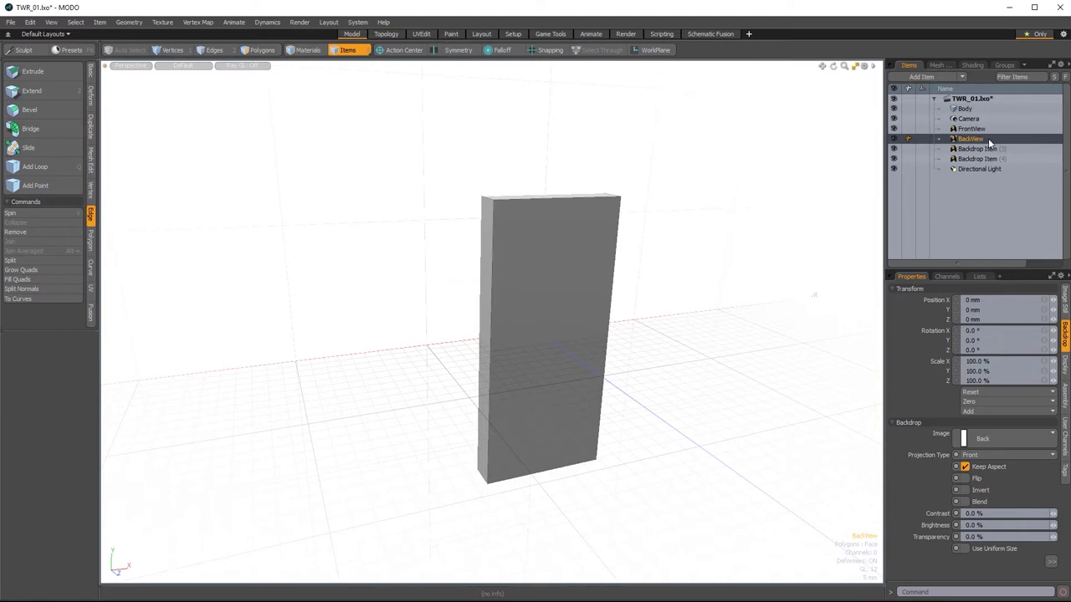
Load Left.jpg from the Reference Images folder as the image of the third backdrop item.
{"action": "left_click", "coordinate": [996, 149]}
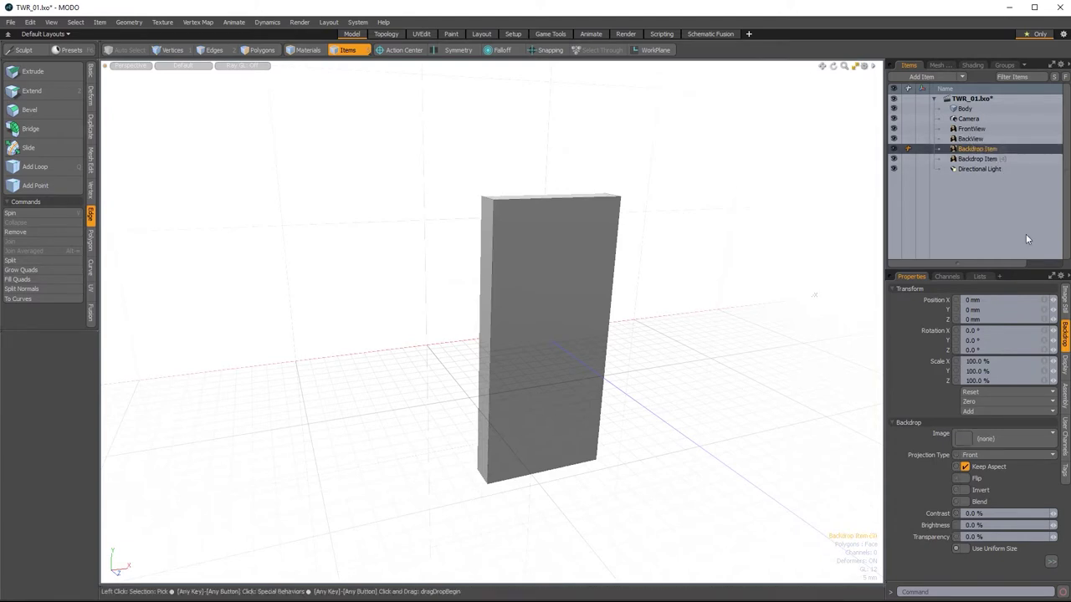
{"action": "left_click", "coordinate": [1002, 441]}
{"action": "left_click", "coordinate": [983, 274]}
{"action": "left_click", "coordinate": [988, 288]}
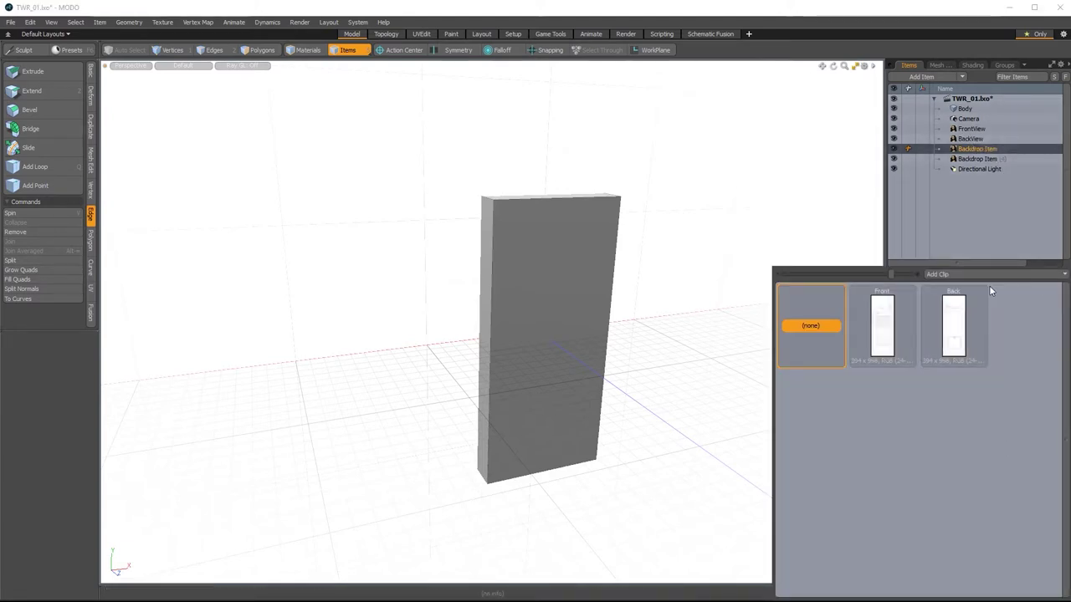
{"action": "left_click", "coordinate": [773, 356]}
{"action": "left_click", "coordinate": [978, 548]}
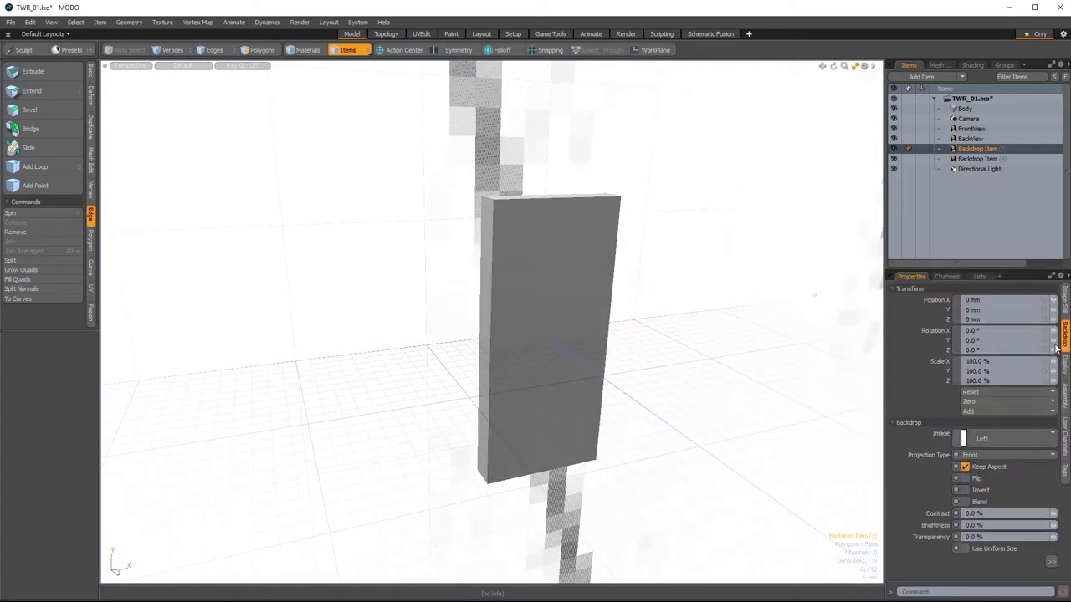
Rename the third backdrop item as LeftView.
{"action": "double_click", "coordinate": [975, 149]}
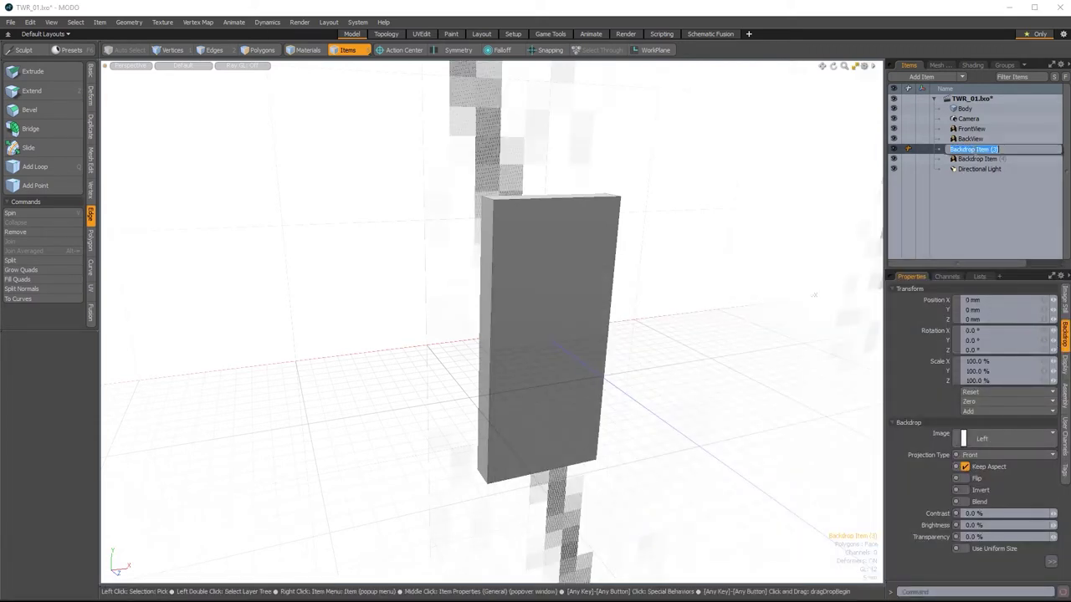
{"action": "type", "text": "LeftView"}
{"action": "key", "text": "Return"}
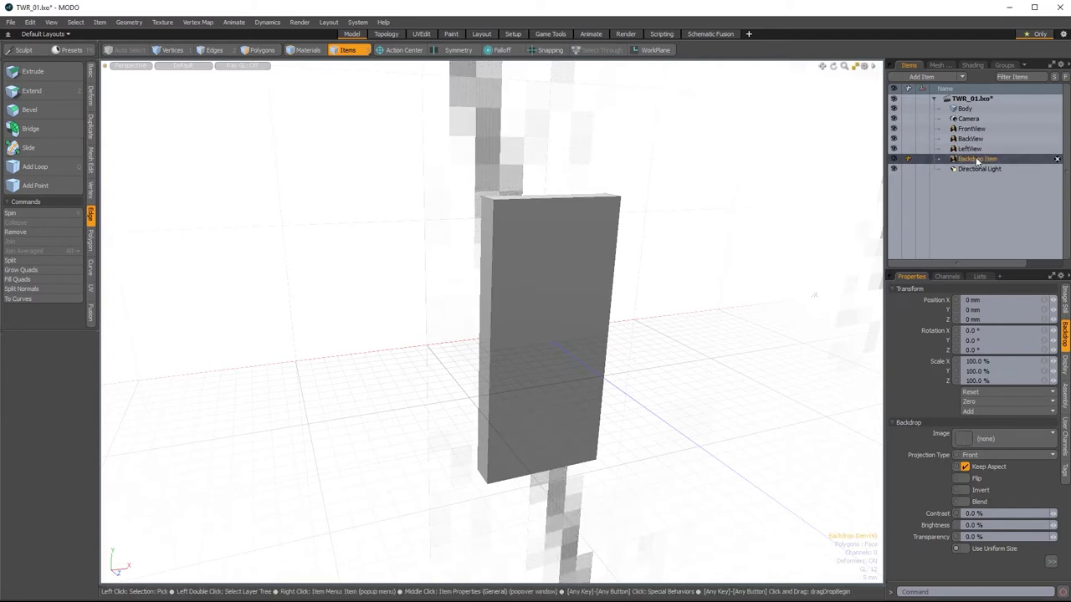
Rename the fourth backdrop item as RightView and save the scene.
{"action": "double_click", "coordinate": [977, 160]}
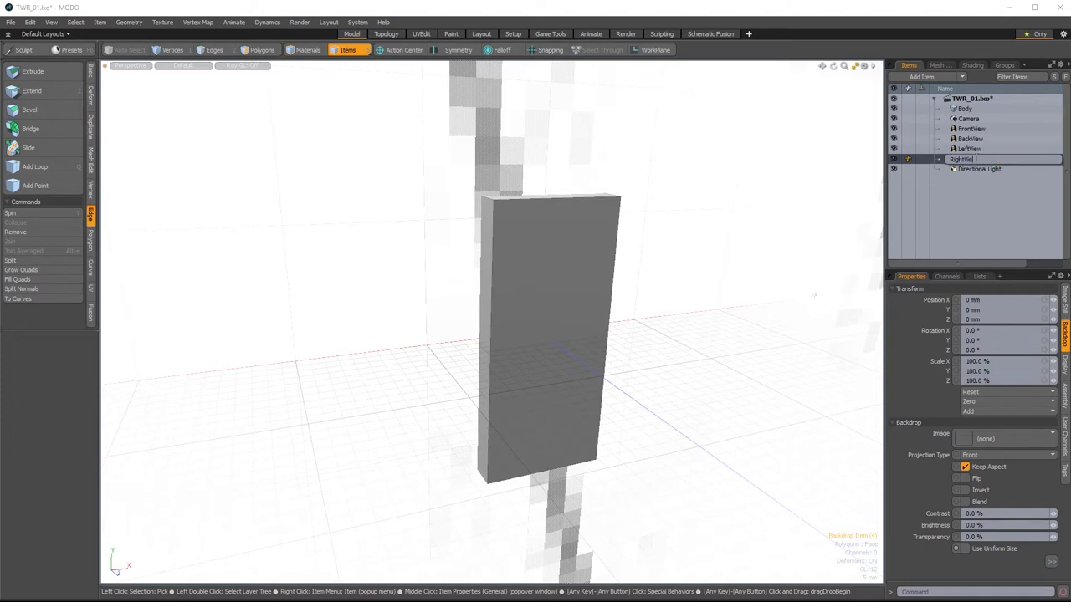
{"action": "type", "text": "RightView"}
{"action": "key", "text": "Return"}
{"action": "key", "text": "ctrl+s"}
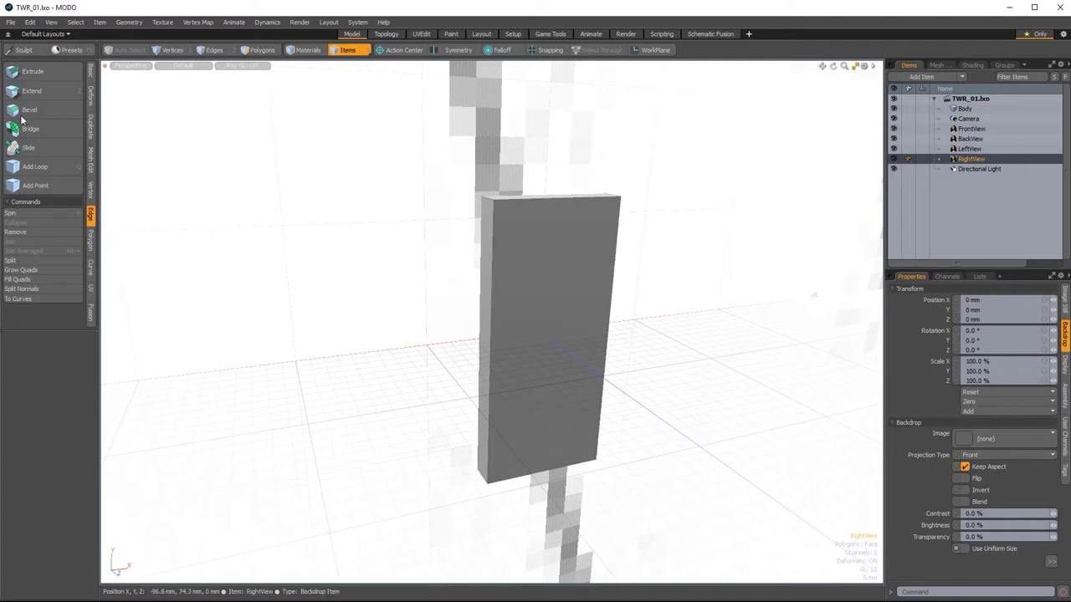
Select all four backdrop items from FrontView to RightView and switch the viewport to the Front view.
{"action": "scroll", "coordinate": [551, 363], "scroll_direction": "down", "scroll_amount": 10}
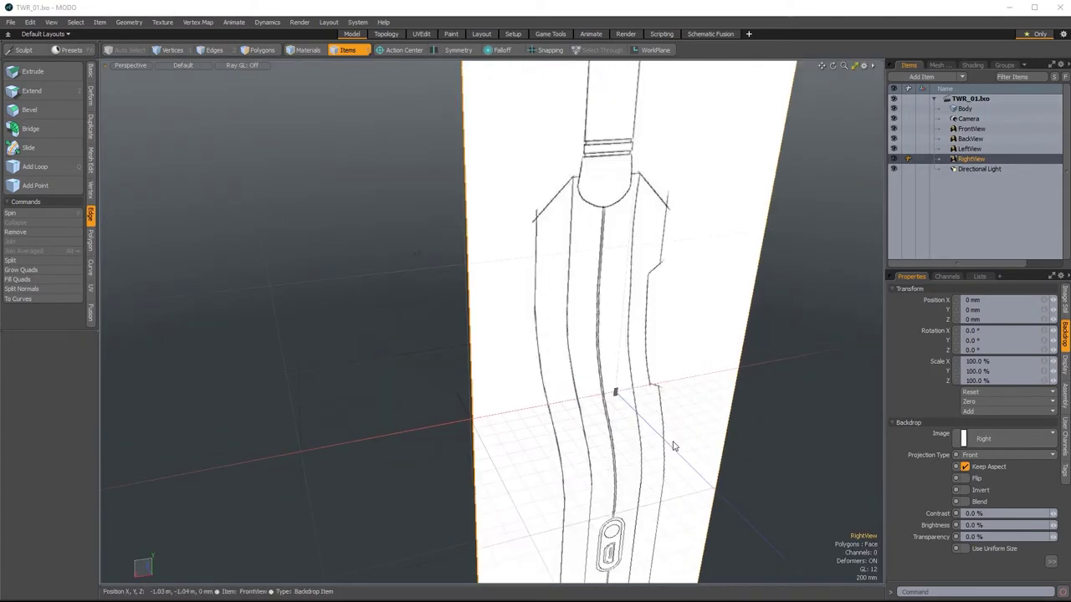
{"action": "left_click_drag", "start_coordinate": [693, 463], "coordinate": [586, 388], "text": "alt+shift"}
{"action": "scroll", "coordinate": [658, 431], "scroll_direction": "down", "scroll_amount": 6}
{"action": "scroll", "coordinate": [586, 387], "scroll_direction": "up", "scroll_amount": 6}
{"action": "scroll", "coordinate": [643, 410], "scroll_direction": "up", "scroll_amount": 1}
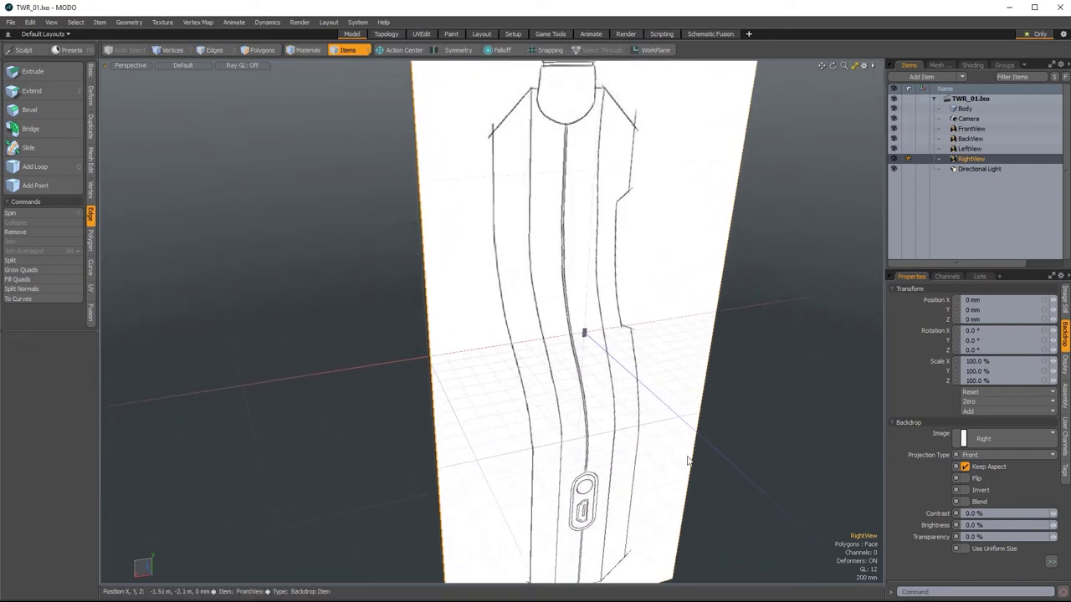
{"action": "left_click", "coordinate": [979, 129]}
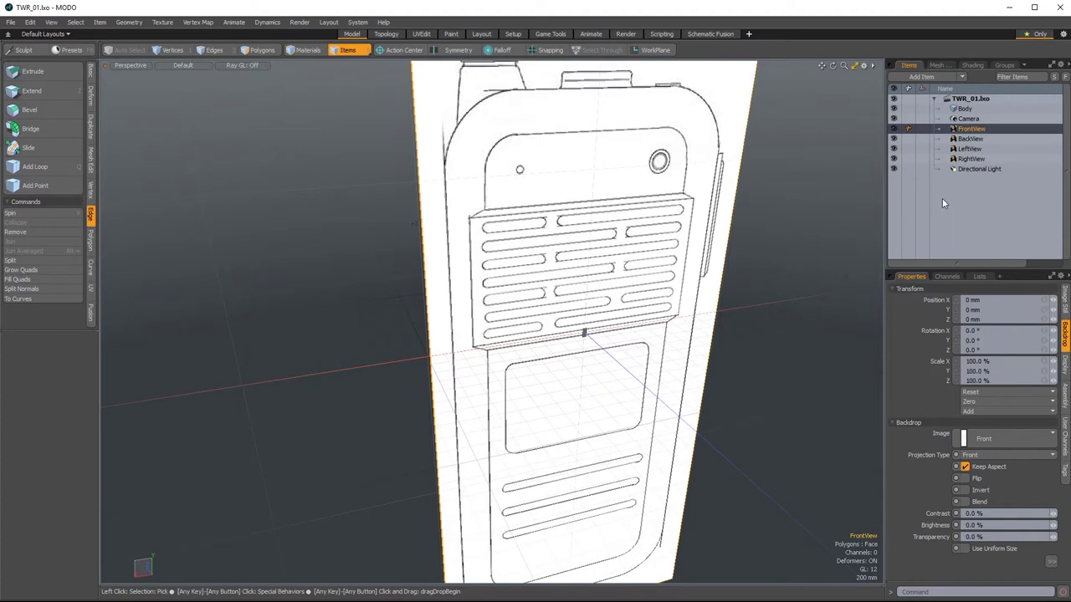
{"action": "left_click", "coordinate": [984, 160], "text": "shift"}
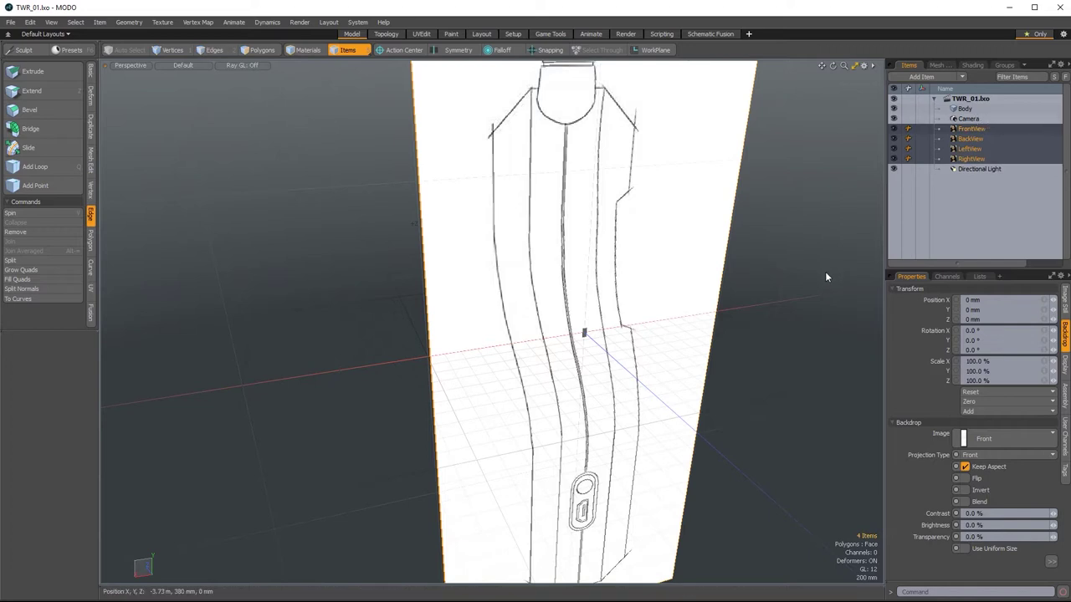
{"action": "key", "text": "ctrl+space"}
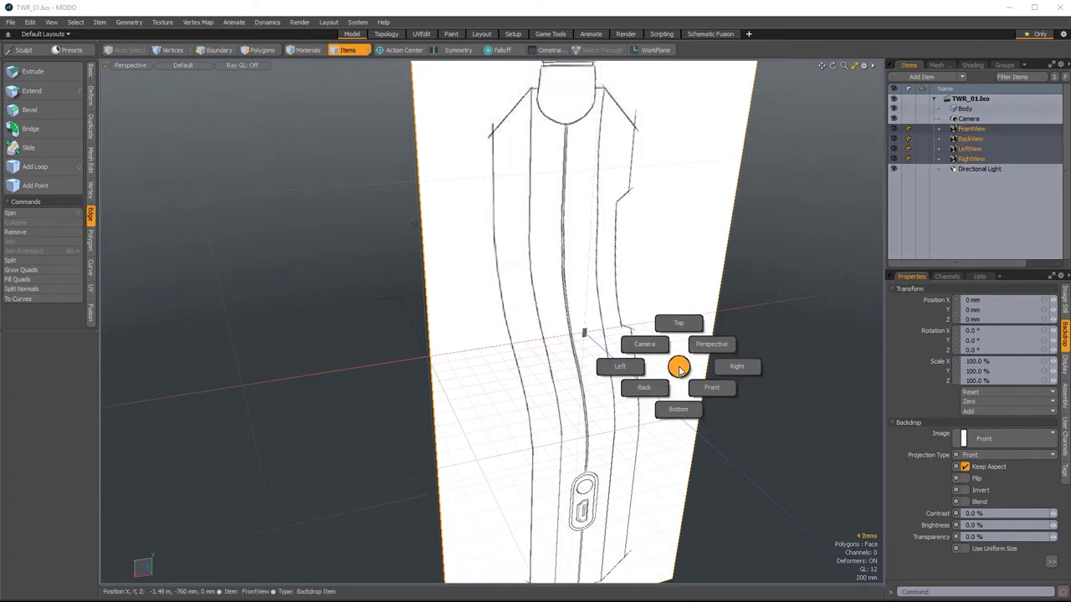
{"action": "left_click", "coordinate": [702, 391]}
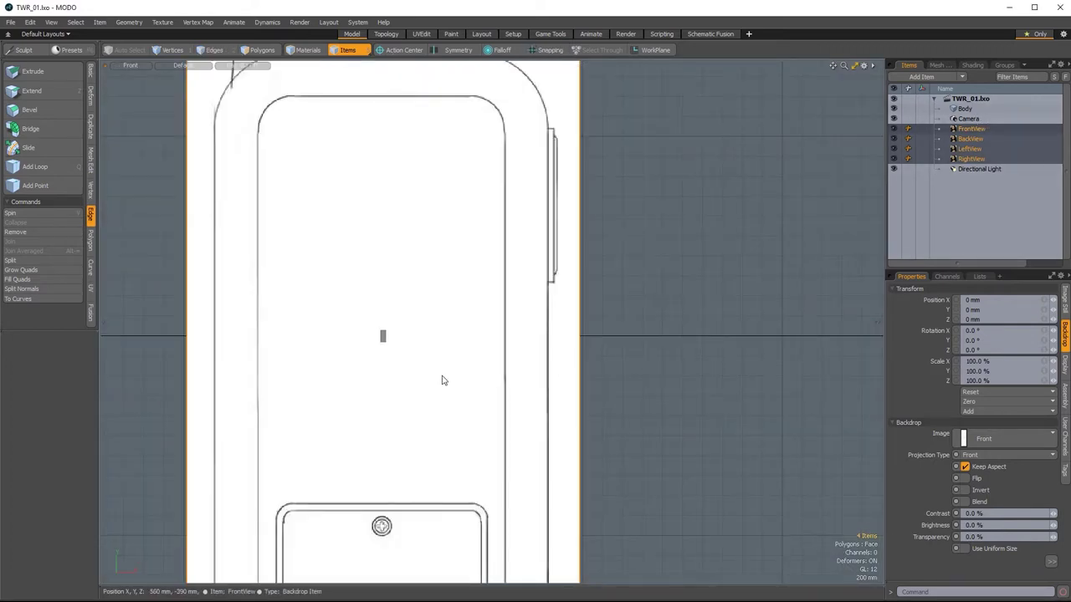
{"action": "left_click_drag", "start_coordinate": [409, 365], "coordinate": [507, 337], "text": "ctrl+alt"}
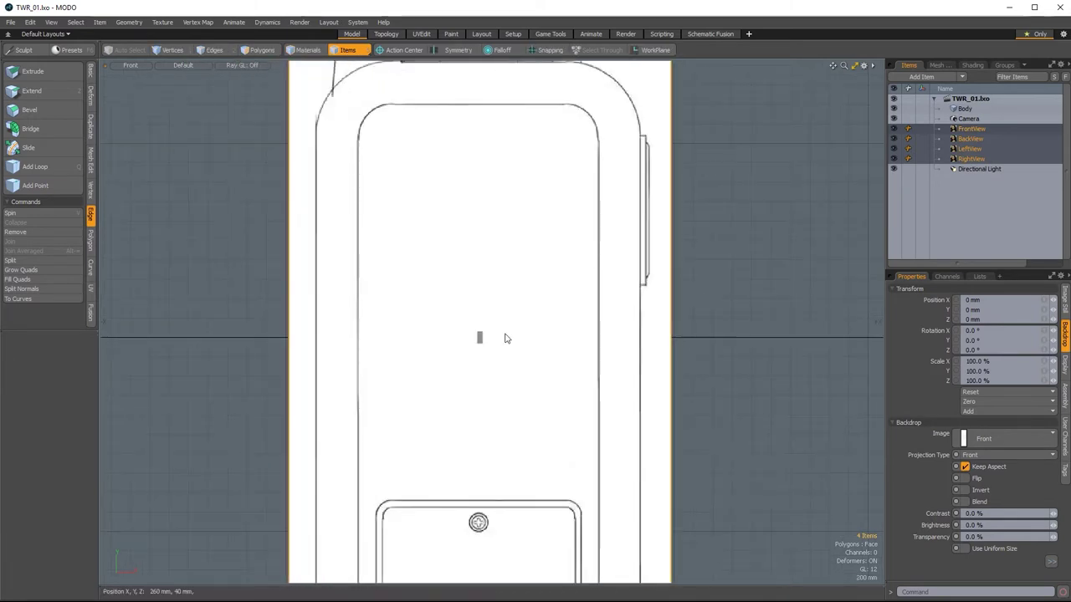
Scale the four selected backdrops uniformly down to 4.5 %, and zero their scale so this size counts as 100 %.
{"action": "key", "text": "r"}
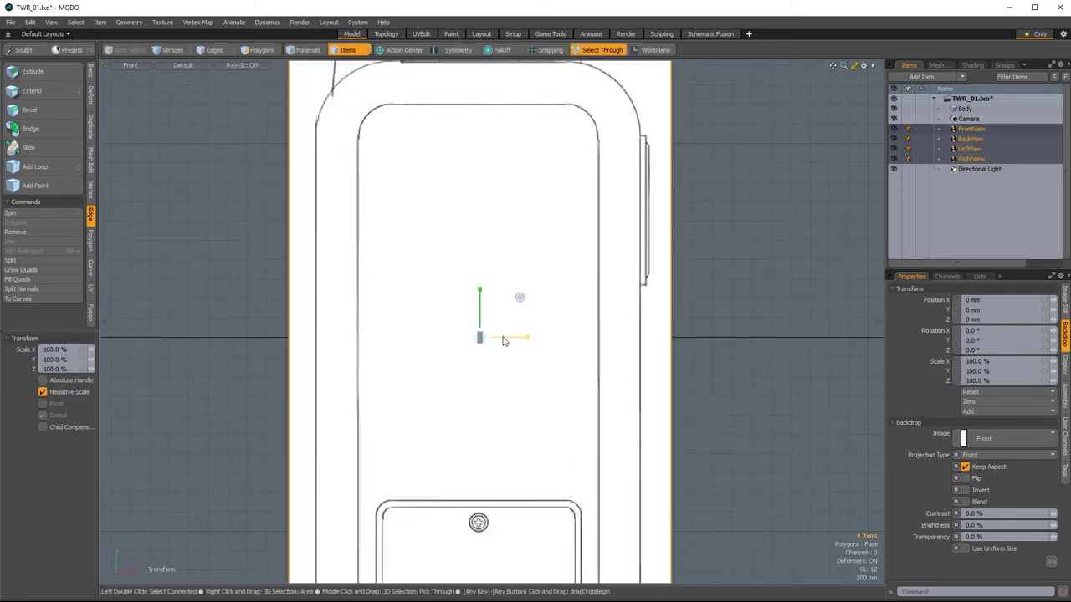
{"action": "left_click_drag", "start_coordinate": [481, 345], "coordinate": [583, 342]}
{"action": "left_click_drag", "start_coordinate": [456, 338], "coordinate": [444, 342]}
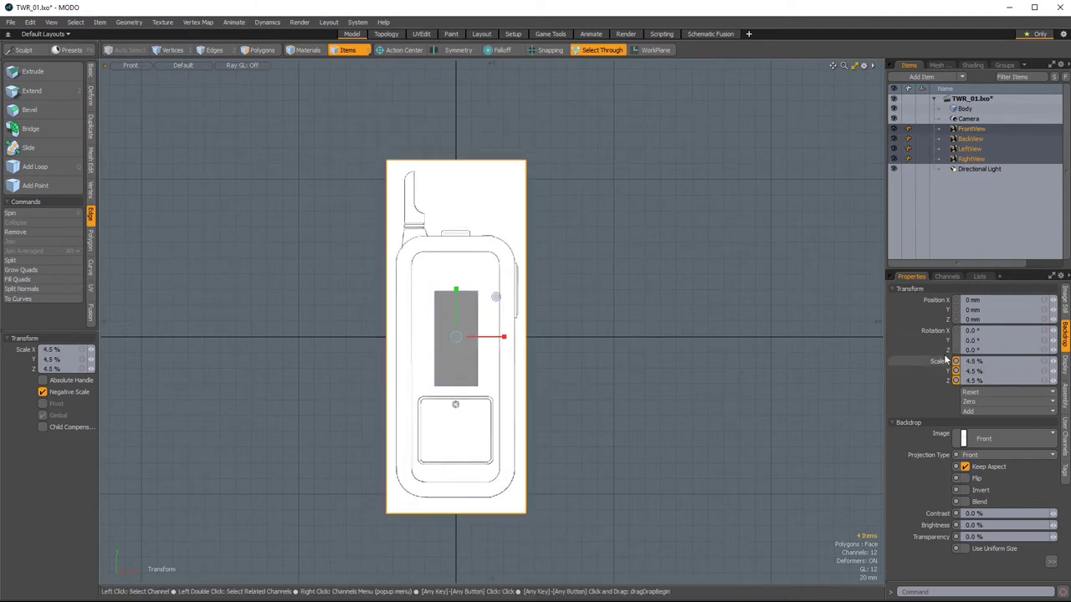
{"action": "key", "text": "ctrl+space"}
{"action": "left_click_drag", "start_coordinate": [456, 337], "coordinate": [708, 368]}
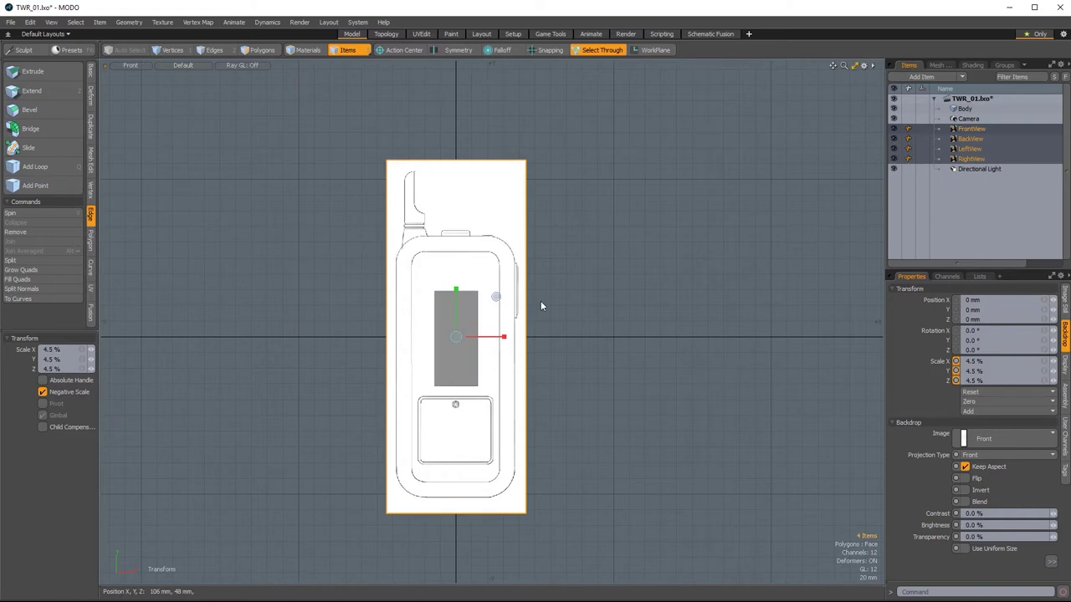
{"action": "key", "text": "space"}
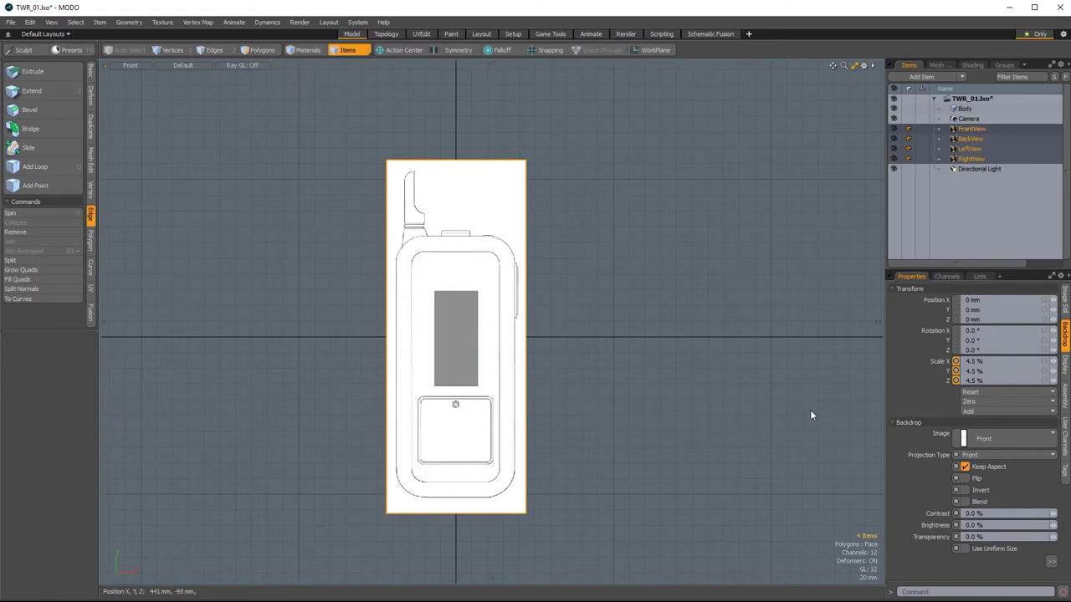
{"action": "left_click", "coordinate": [994, 399]}
{"action": "left_click", "coordinate": [1002, 425]}
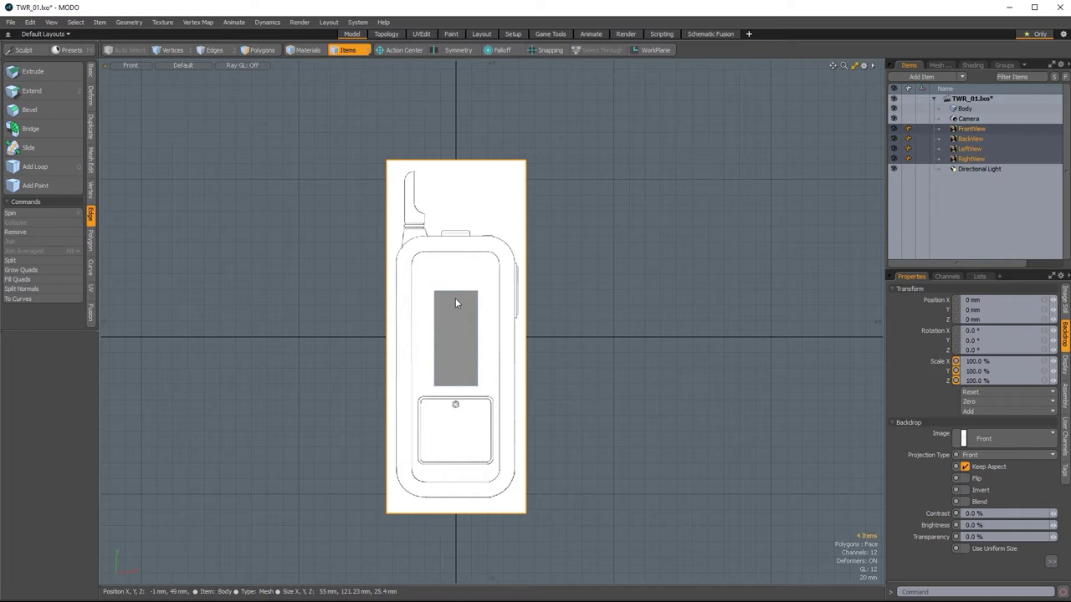
Shrink the four backdrops uniformly to a scale of 79 %.
{"action": "key", "text": "r"}
{"action": "left_click_drag", "start_coordinate": [454, 335], "coordinate": [425, 336]}
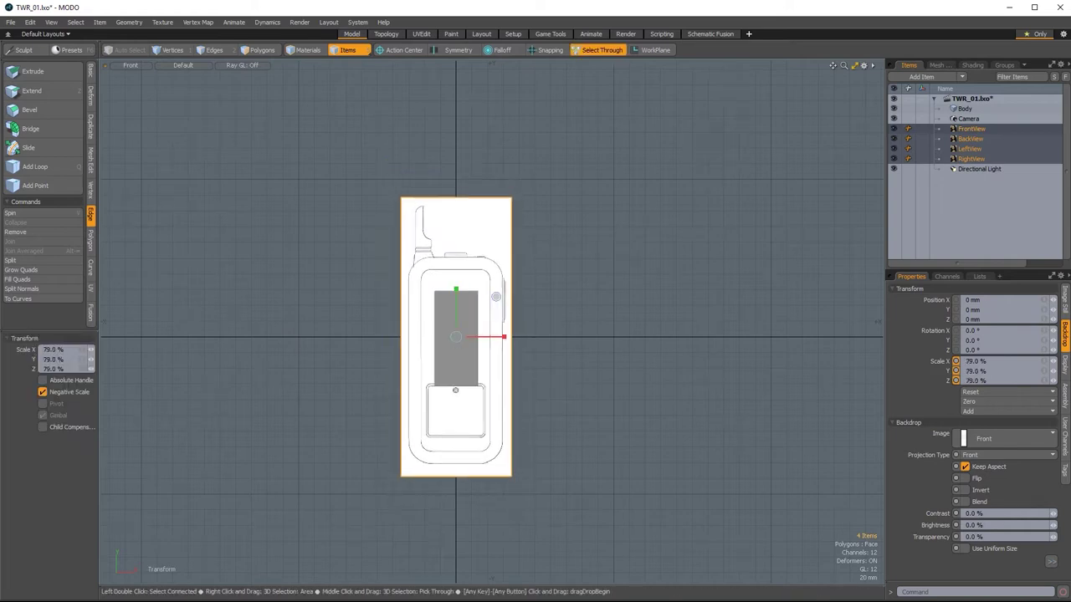
{"action": "key", "text": "space"}
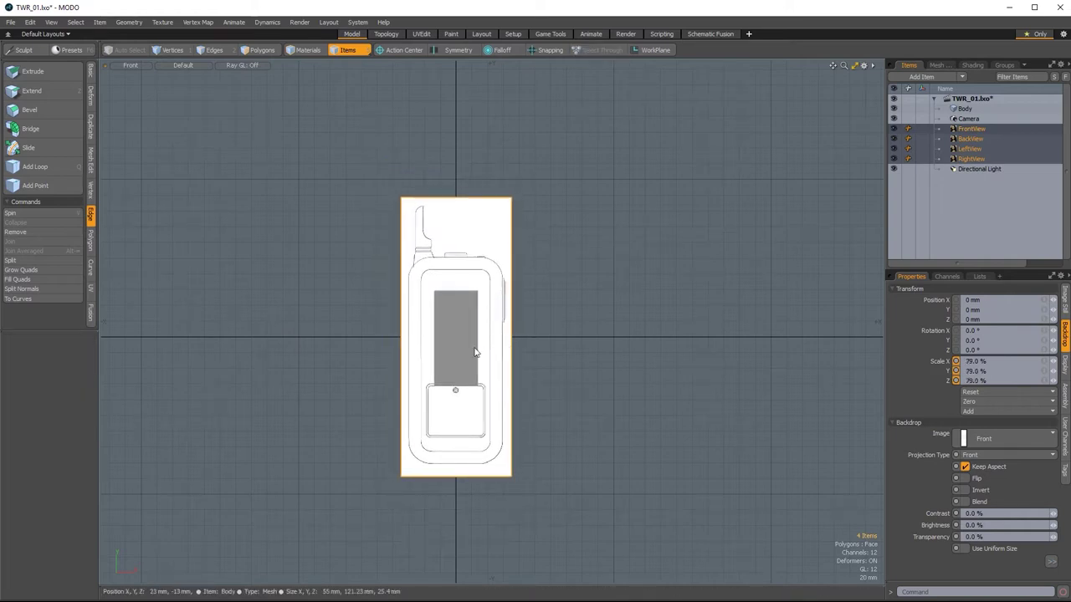
Set the viewport shading to Wireframe and scale the four backdrops uniformly to about 39.1 %.
{"action": "scroll", "coordinate": [473, 352], "scroll_direction": "up", "scroll_amount": 2}
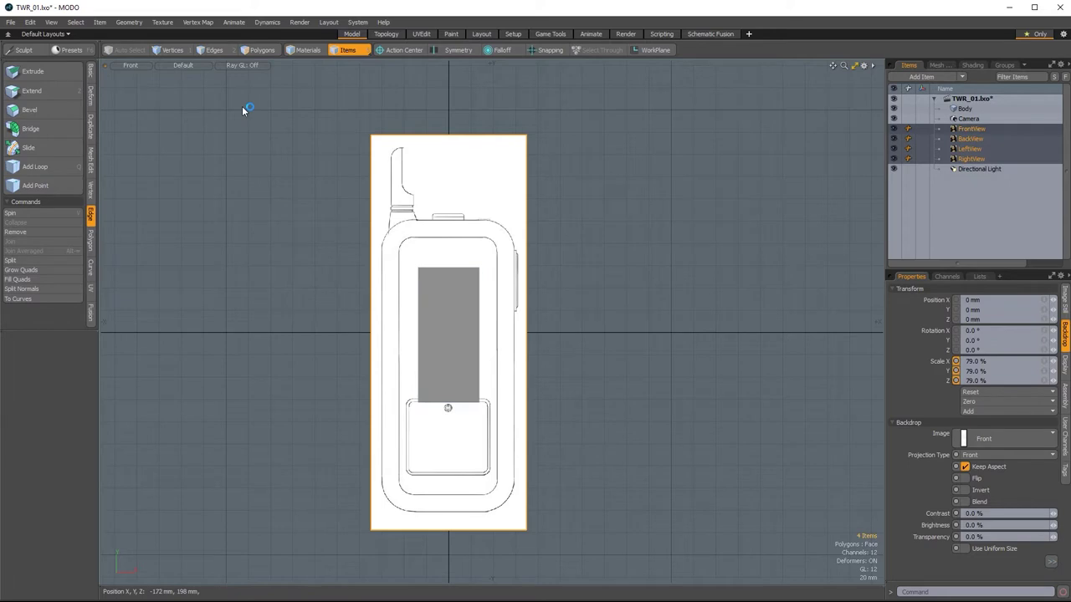
{"action": "left_click", "coordinate": [182, 66]}
{"action": "left_click", "coordinate": [187, 76]}
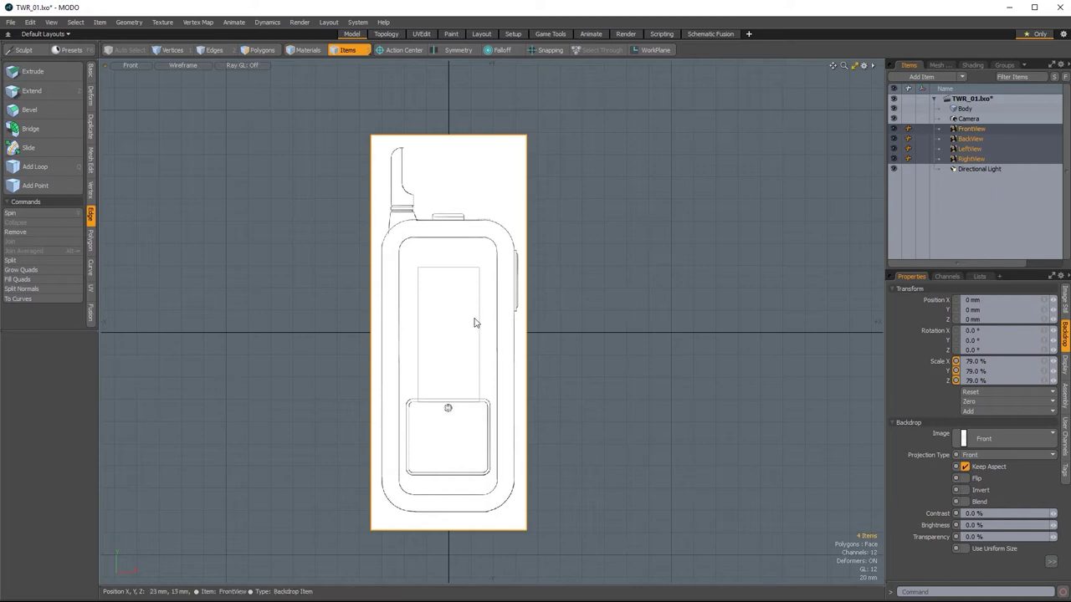
{"action": "key", "text": "r"}
{"action": "left_click_drag", "start_coordinate": [449, 333], "coordinate": [372, 332]}
{"action": "scroll", "coordinate": [453, 320], "scroll_direction": "up", "scroll_amount": 4}
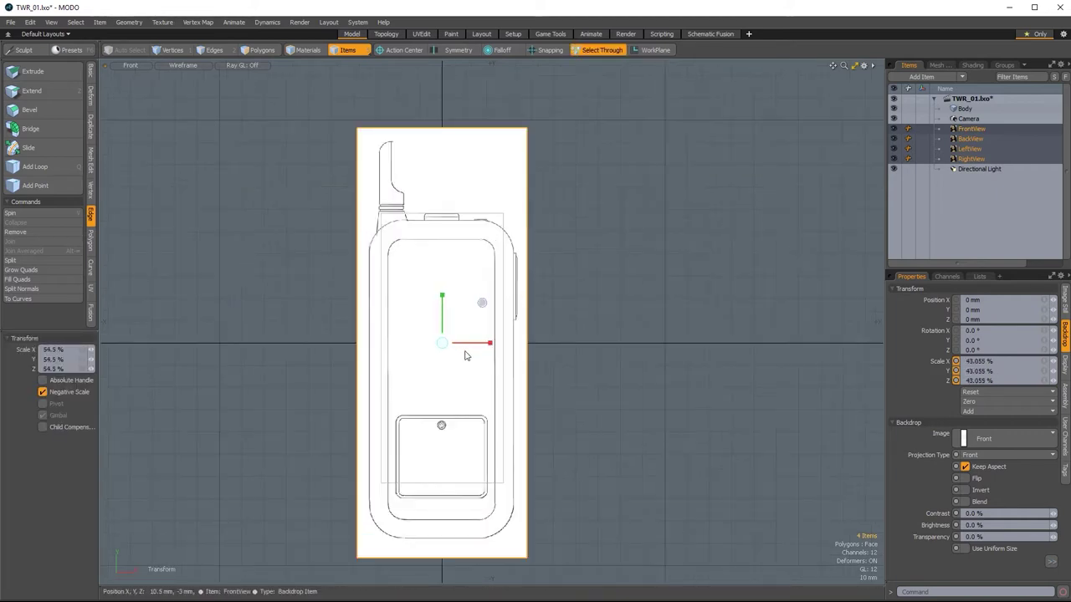
{"action": "left_click_drag", "start_coordinate": [442, 344], "coordinate": [433, 344]}
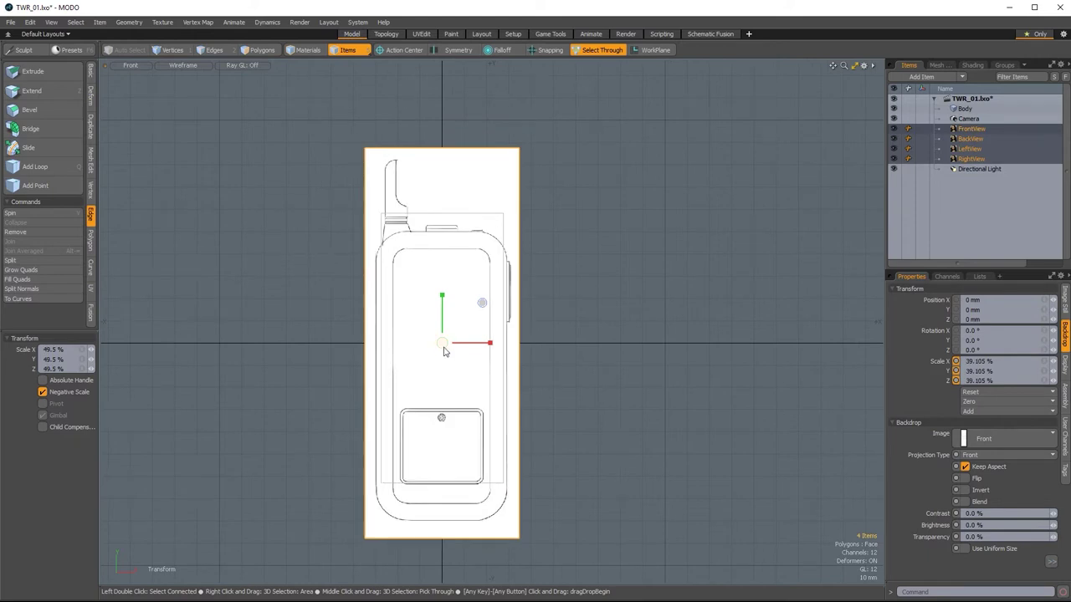
Move the four backdrops to 500 um in X and scale them uniformly to about 36.95 % to match the body's width.
{"action": "key", "text": "w"}
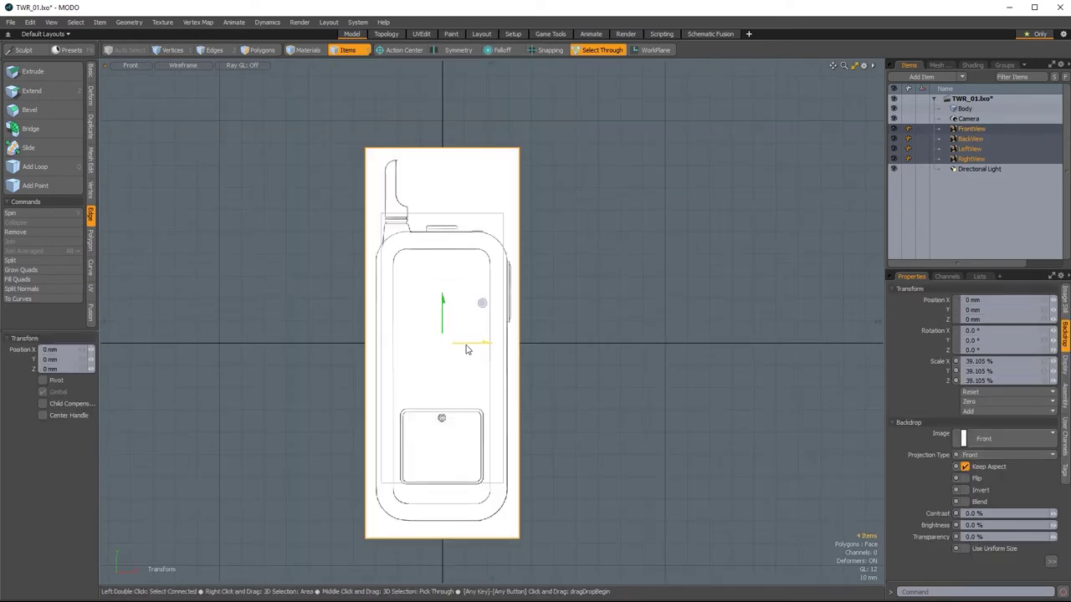
{"action": "left_click_drag", "start_coordinate": [468, 349], "coordinate": [470, 349]}
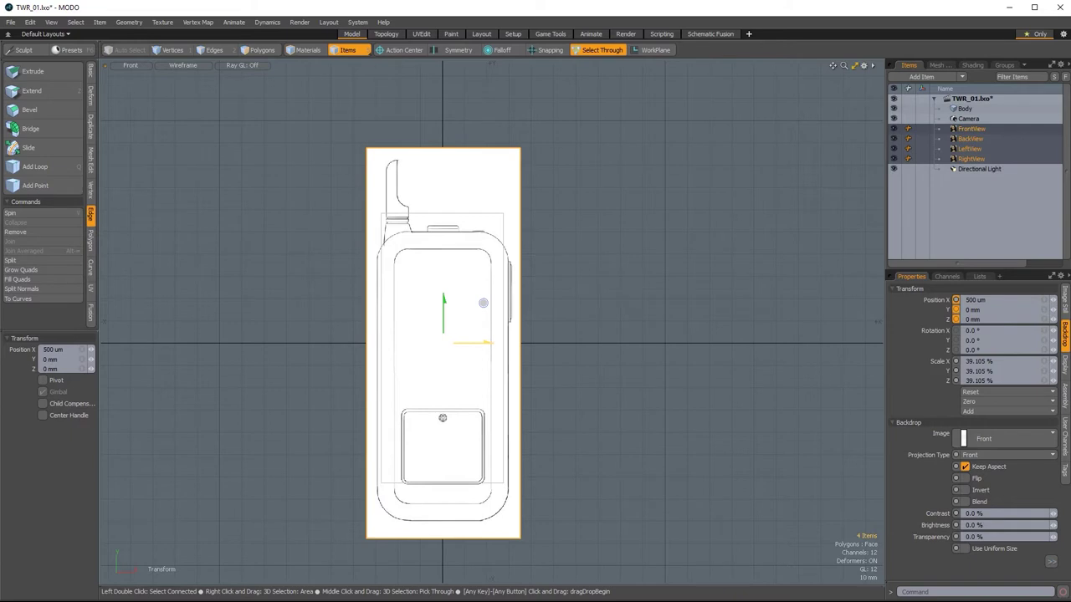
{"action": "key", "text": "r"}
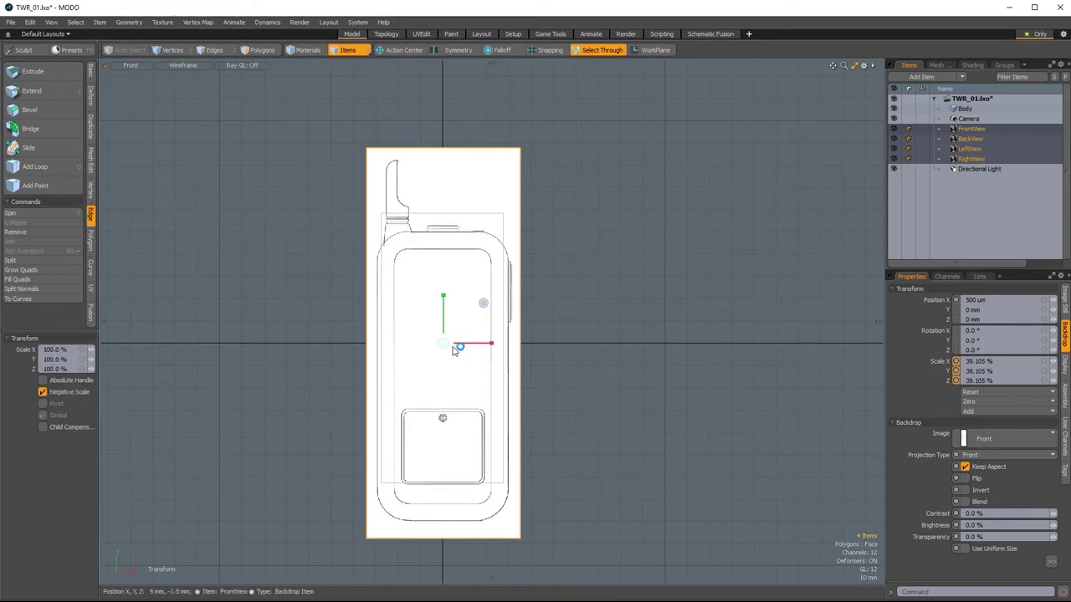
{"action": "left_click_drag", "start_coordinate": [443, 343], "coordinate": [436, 342]}
{"action": "left_click_drag", "start_coordinate": [475, 303], "coordinate": [473, 303]}
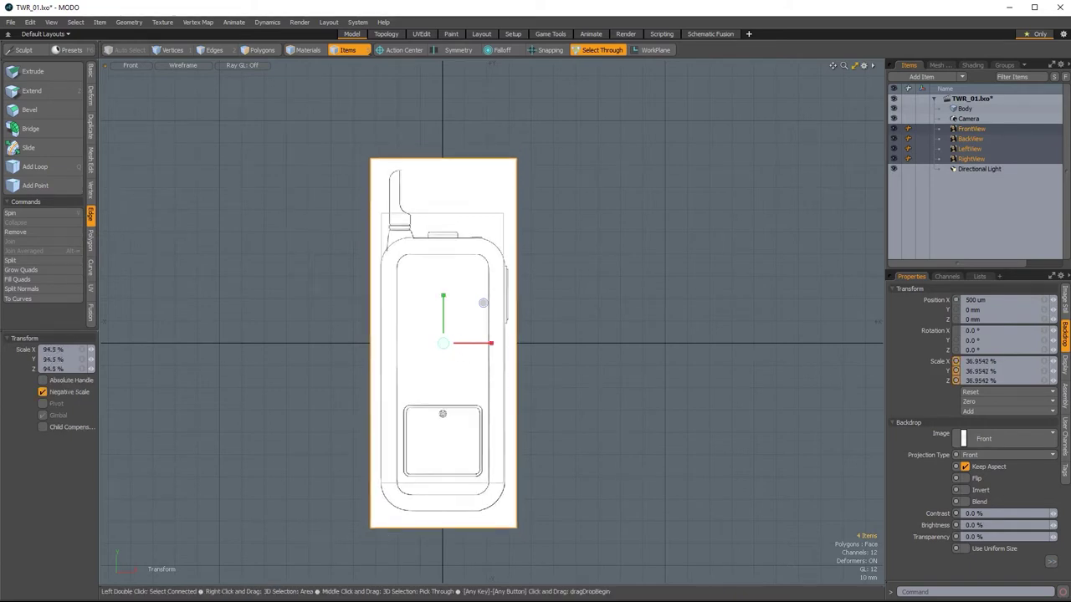
Move the four backdrops up to 12 mm in Y so the radio drawing lines up with the body outline.
{"action": "scroll", "coordinate": [437, 346], "scroll_direction": "up", "scroll_amount": 2}
{"action": "key", "text": "w"}
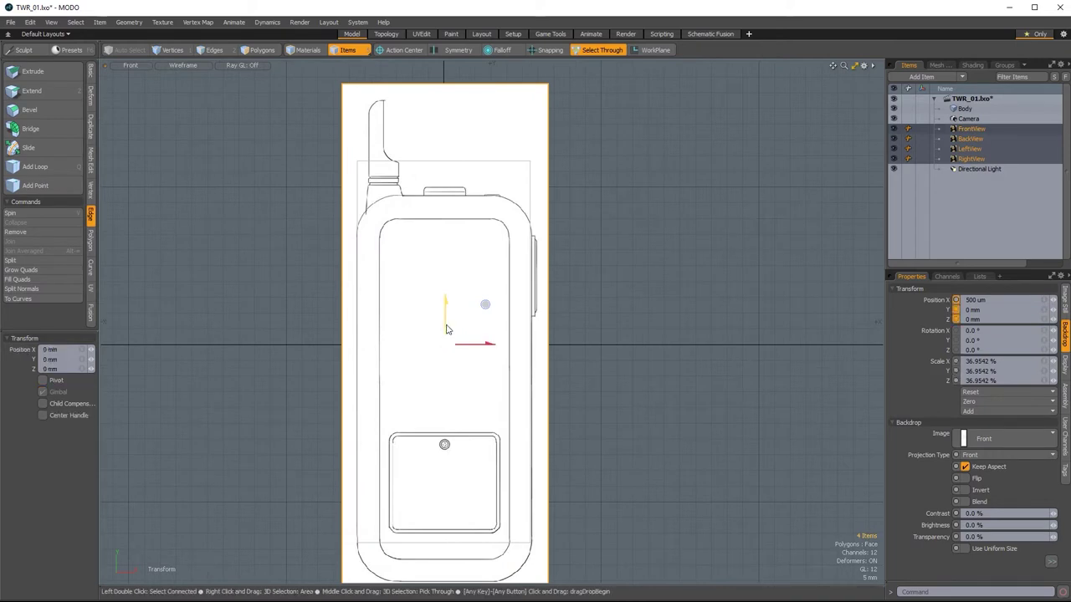
{"action": "left_click_drag", "start_coordinate": [445, 318], "coordinate": [445, 280]}
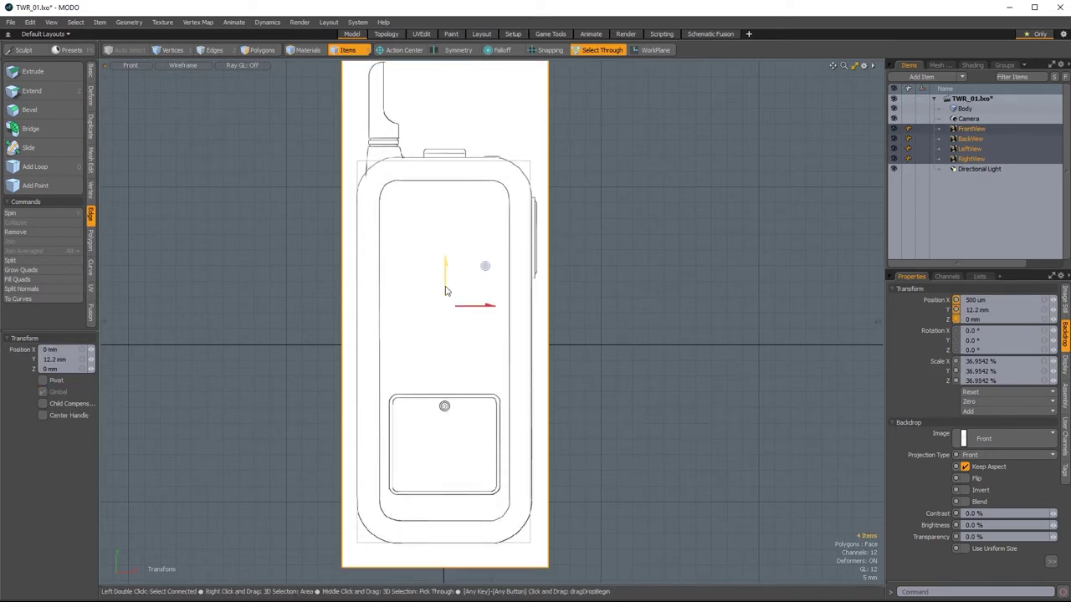
{"action": "left_click_drag", "start_coordinate": [445, 290], "coordinate": [445, 290]}
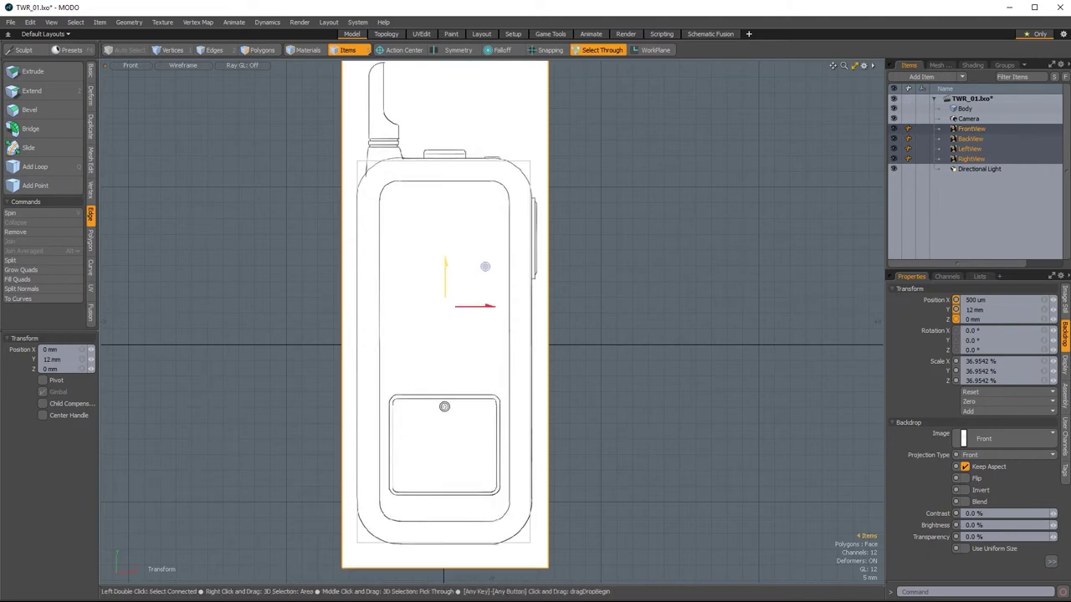
Try enlarging the four backdrops uniformly to about 37.9 %, undoing the scalings limited to X and Y.
{"action": "key", "text": "r"}
{"action": "left_click_drag", "start_coordinate": [485, 266], "coordinate": [486, 265]}
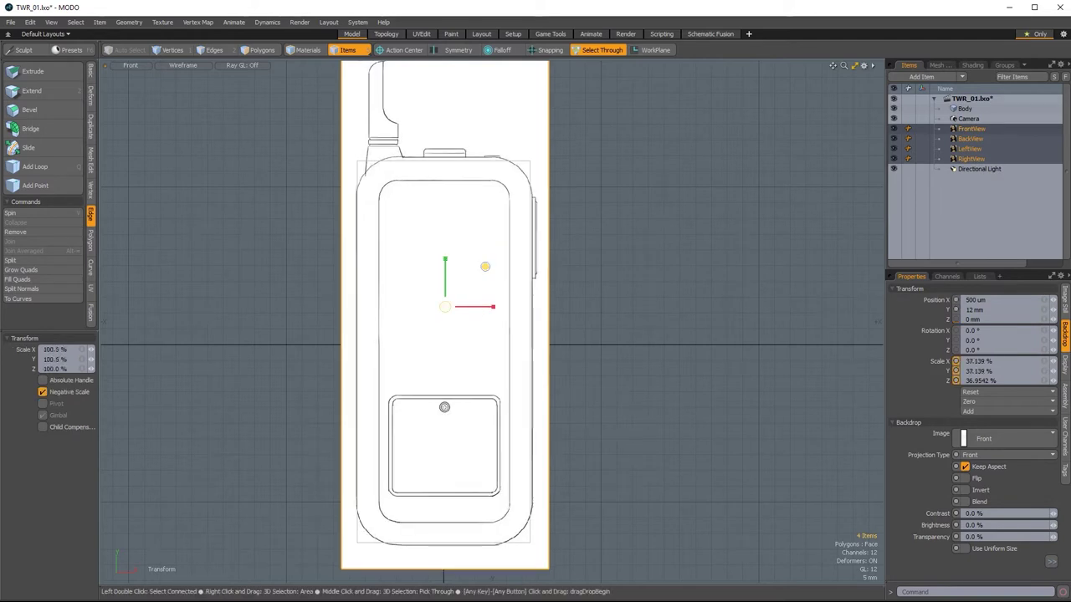
{"action": "key", "text": "ctrl+z"}
{"action": "left_click_drag", "start_coordinate": [447, 309], "coordinate": [450, 309]}
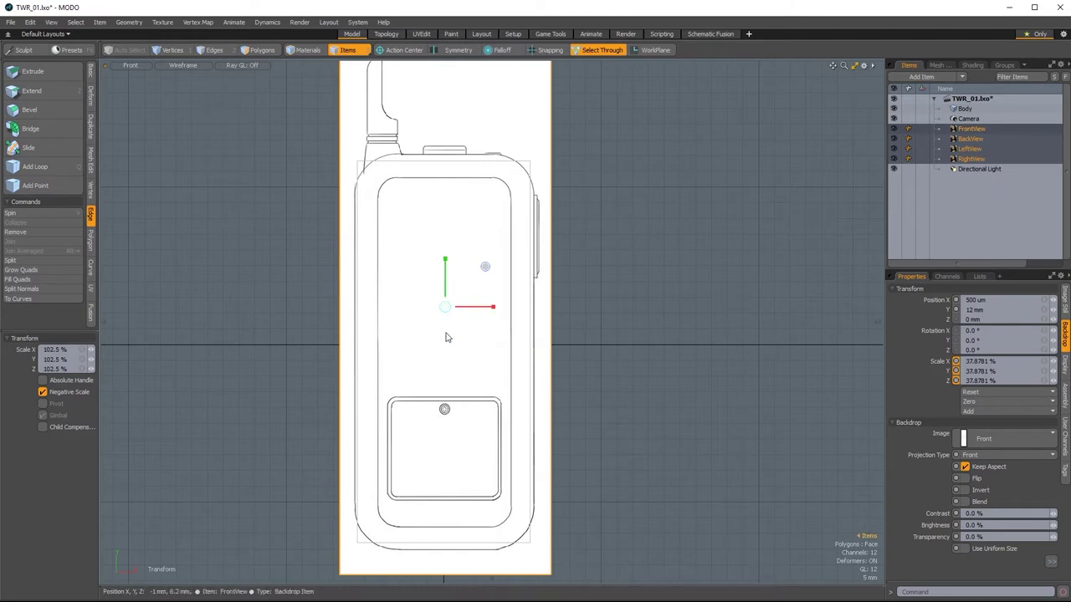
{"action": "left_click", "coordinate": [485, 266]}
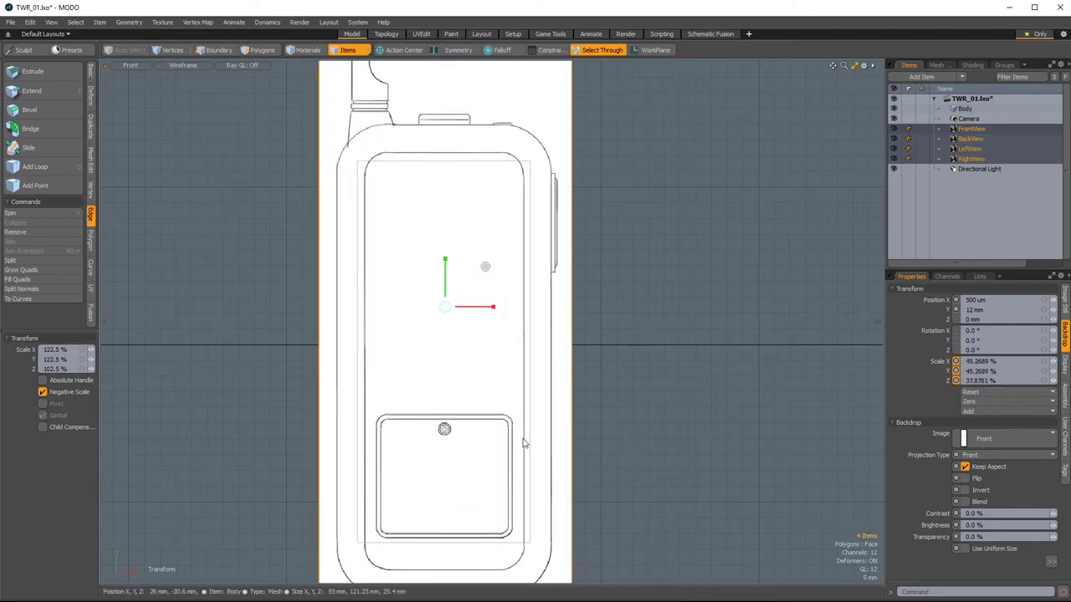
{"action": "key", "text": "ctrl+z"}
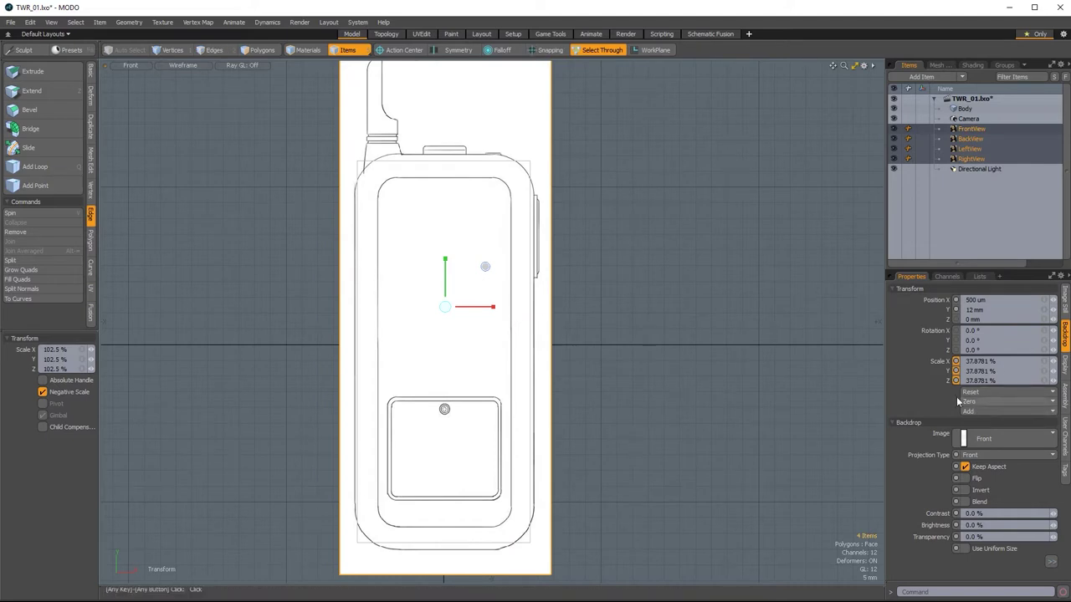
Scale the four backdrops uniformly to about 36.58 % to fit the body outline, and exit the scale tool.
{"action": "left_click", "coordinate": [996, 392]}
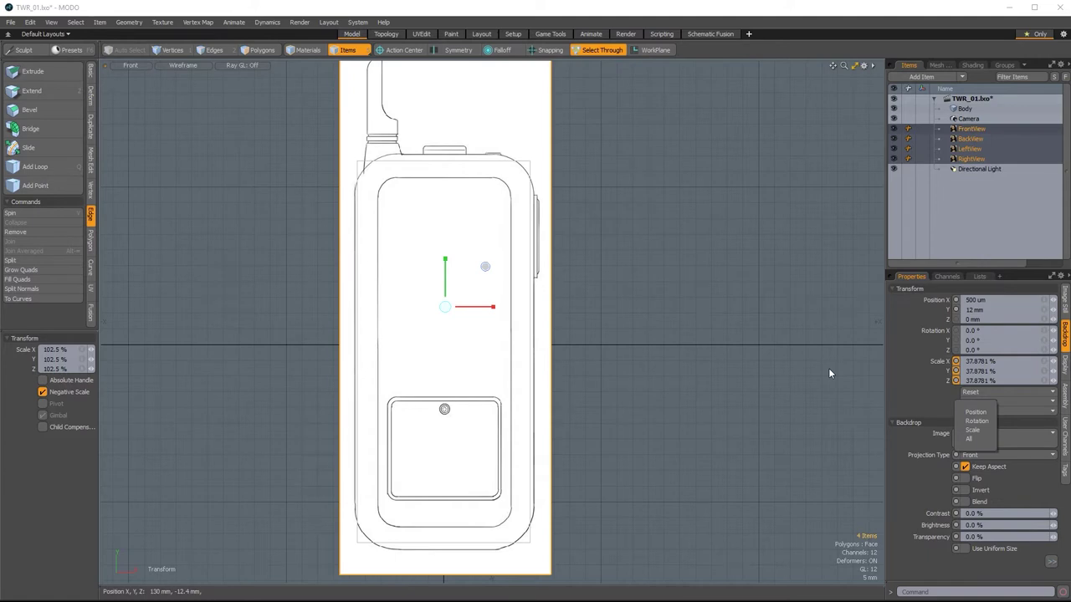
{"action": "left_click_drag", "start_coordinate": [448, 306], "coordinate": [445, 311]}
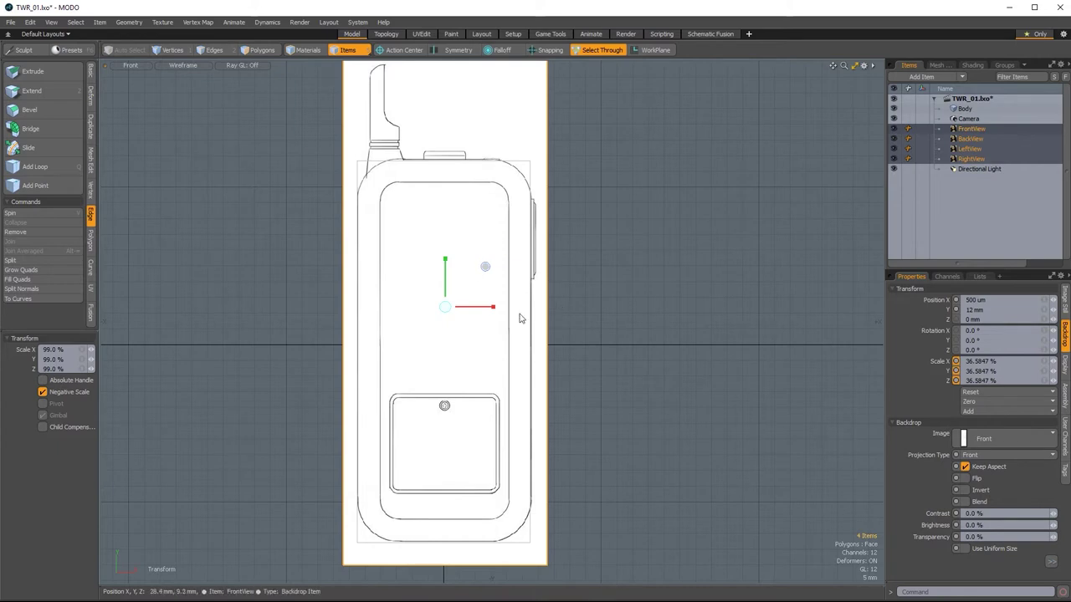
{"action": "key", "text": "q"}
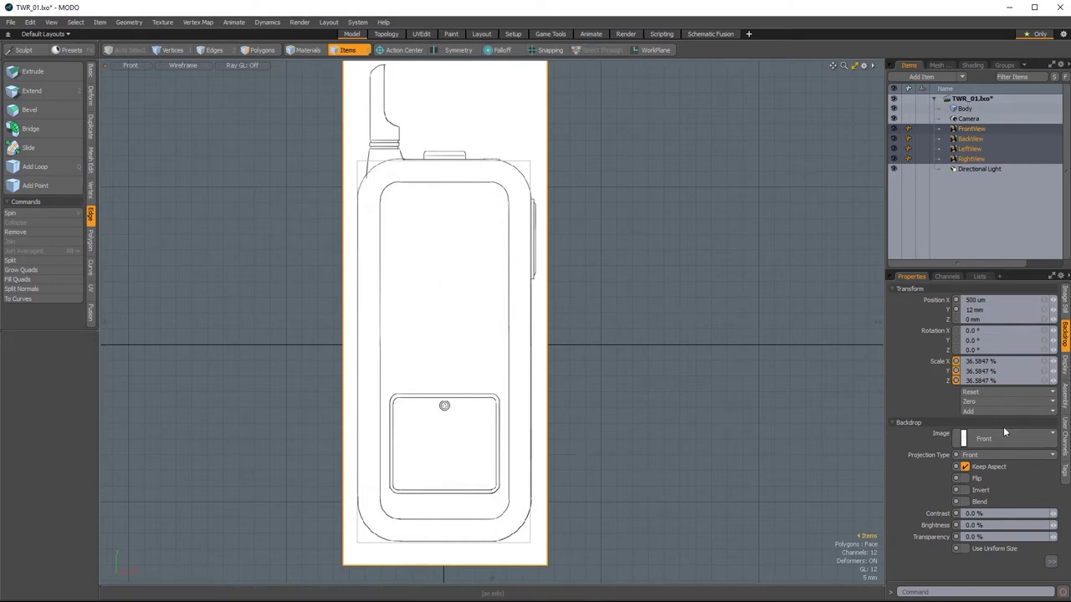
Set the transparency of the four selected backdrops to 70 %.
{"action": "left_click", "coordinate": [977, 536]}
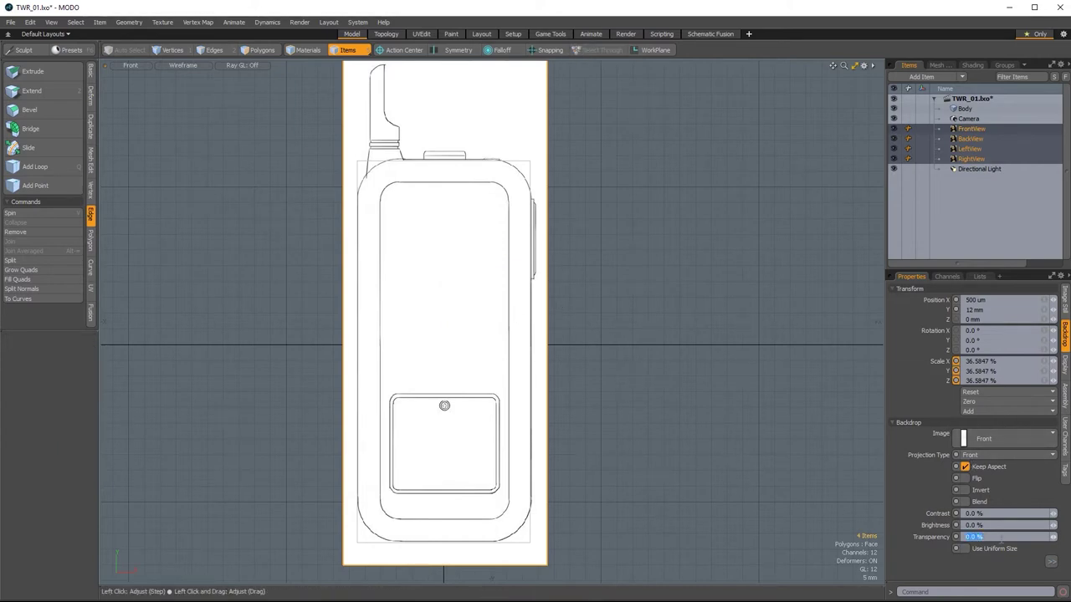
{"action": "key", "text": "Return"}
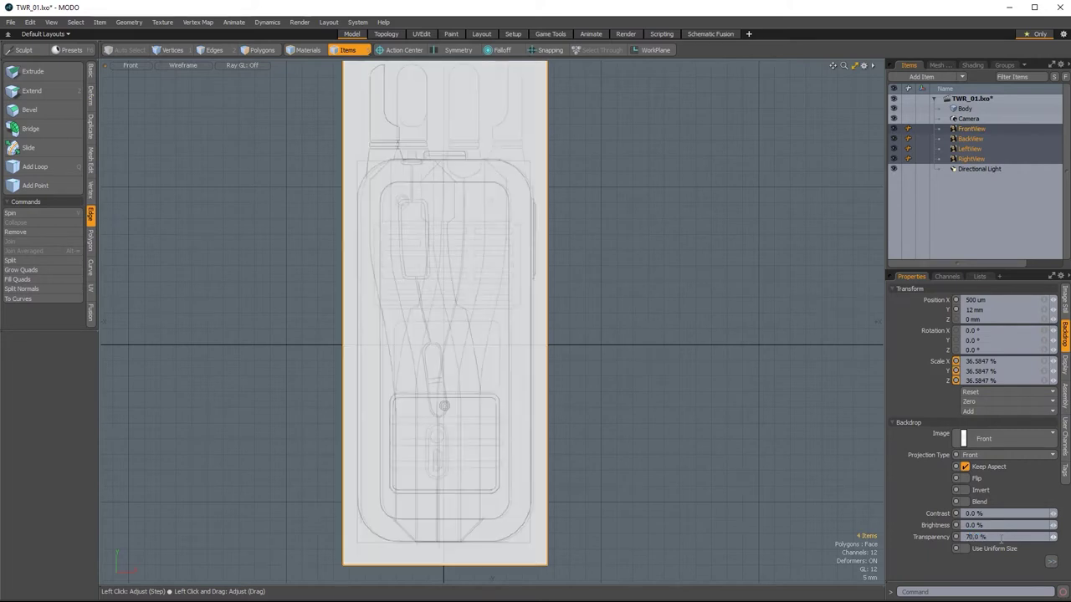
{"action": "left_click", "coordinate": [840, 389]}
Set the projection types of the BackView, LeftView and RightView backdrops to Back, Left and Right respectively.
{"action": "key", "text": "ctrl+space"}
{"action": "left_click", "coordinate": [872, 368]}
{"action": "left_click_drag", "start_coordinate": [600, 392], "coordinate": [615, 459], "text": "alt"}
{"action": "left_click", "coordinate": [969, 129]}
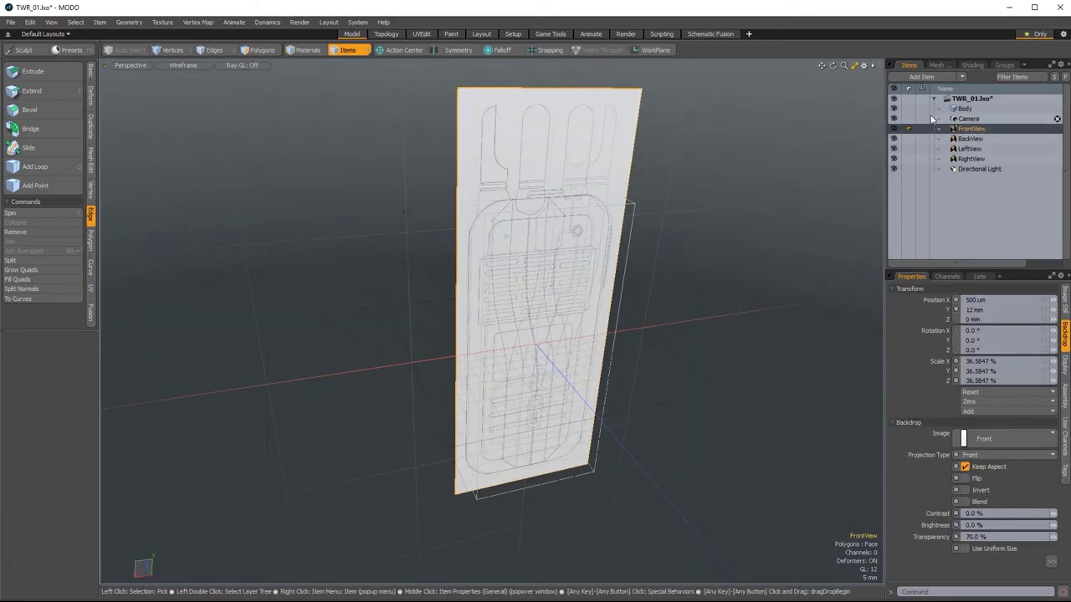
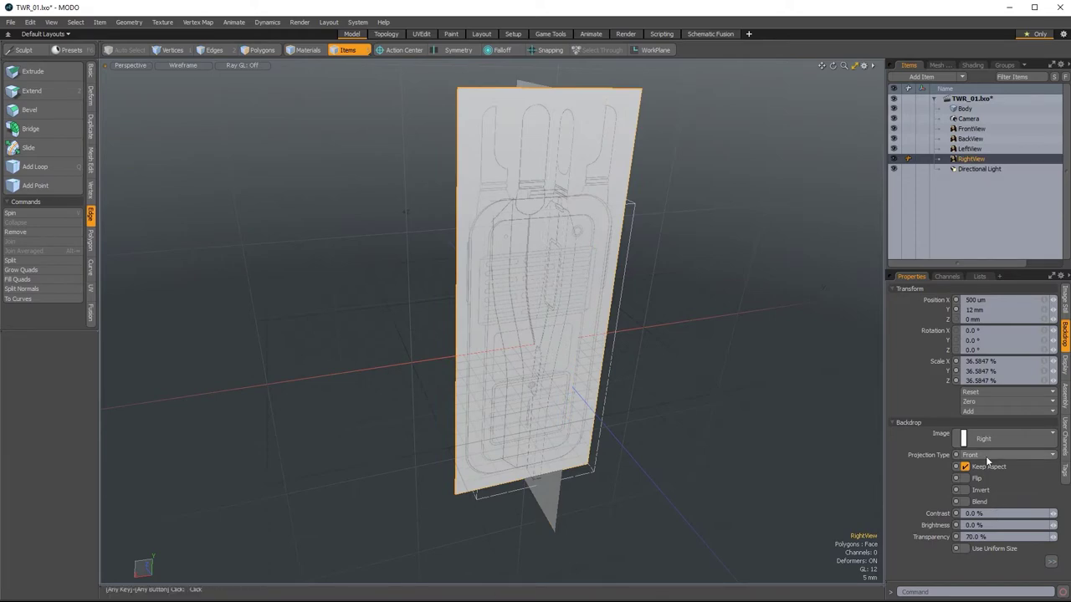
{"action": "left_click", "coordinate": [982, 467]}
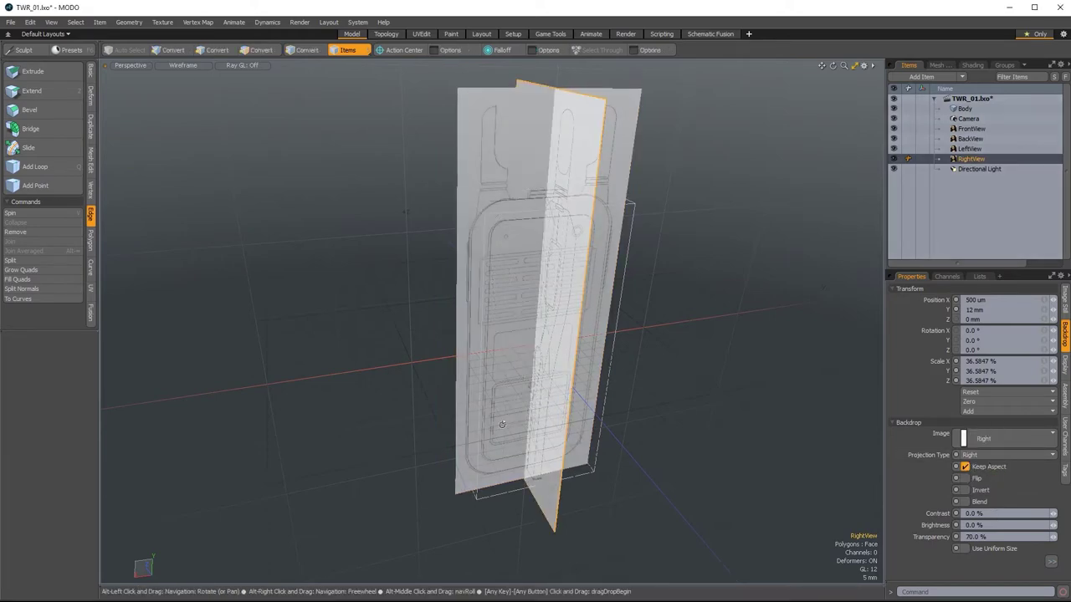
Examine the crossed backdrops against the body in the left, right and perspective views.
{"action": "mouse_move", "coordinate": [502, 428]}
{"action": "left_mouse_down", "text": "alt"}
{"action": "mouse_move", "coordinate": [748, 406]}
{"action": "mouse_move", "coordinate": [430, 395]}
{"action": "mouse_move", "coordinate": [700, 447]}
{"action": "mouse_move", "coordinate": [502, 419]}
{"action": "mouse_move", "coordinate": [514, 417]}
{"action": "left_mouse_up", "text": "alt"}
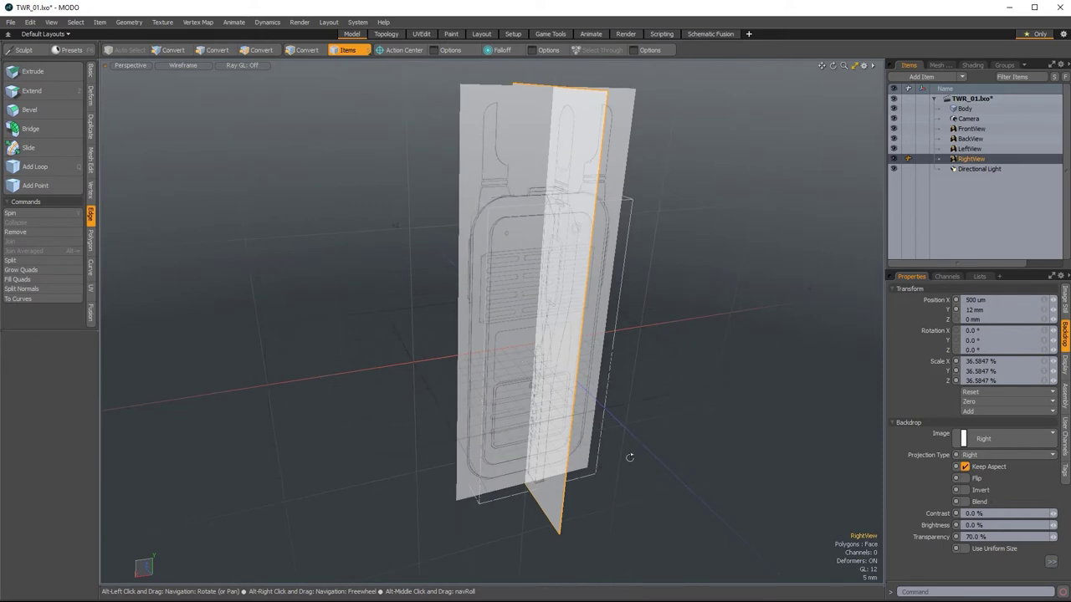
{"action": "left_click_drag", "start_coordinate": [630, 457], "coordinate": [305, 360], "text": "alt"}
{"action": "key", "text": "ctrl+space"}
{"action": "left_click", "coordinate": [544, 347]}
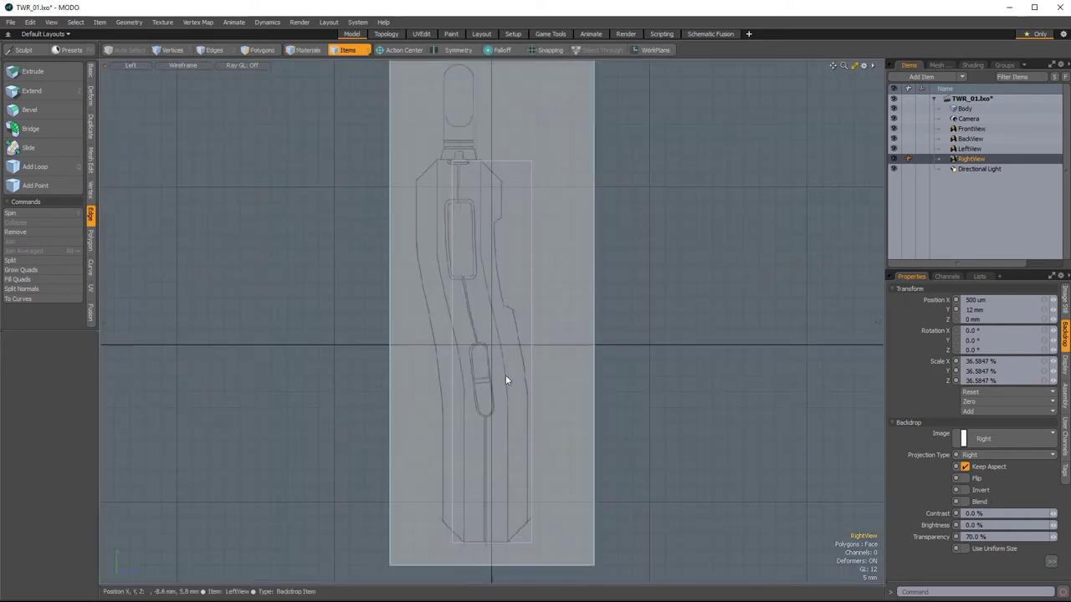
{"action": "key", "text": "ctrl+space"}
{"action": "left_click", "coordinate": [639, 375]}
{"action": "key", "text": "ctrl+space"}
{"action": "left_click", "coordinate": [665, 368]}
{"action": "left_click_drag", "start_coordinate": [667, 380], "coordinate": [406, 335], "text": "alt"}
Hide the BackView and FrontView backdrops so that only the two side backdrops are displayed.
{"action": "left_click", "coordinate": [893, 138]}
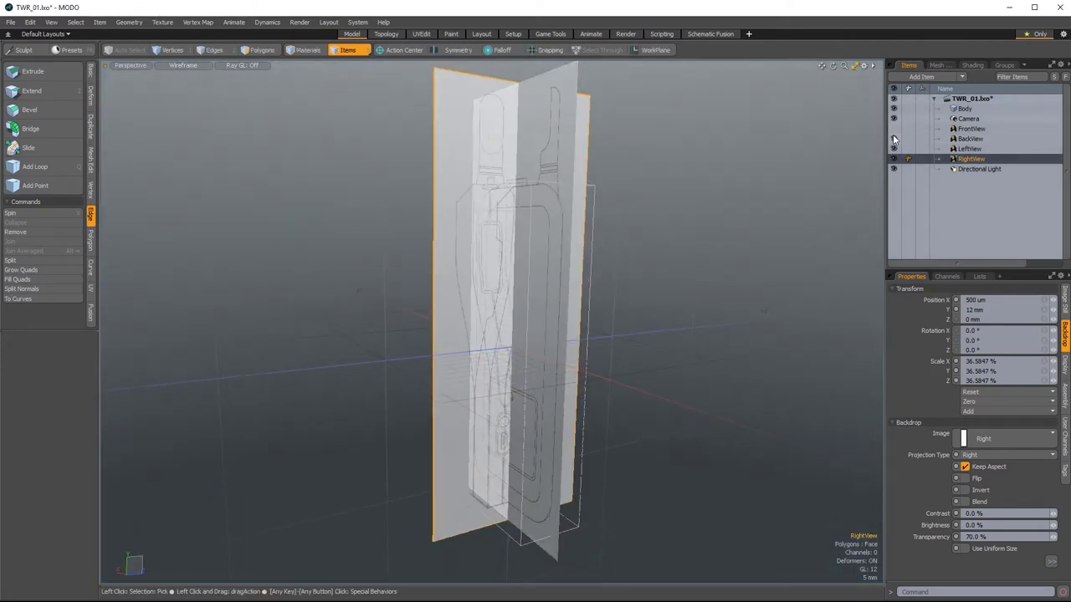
{"action": "left_click", "coordinate": [893, 128]}
{"action": "left_click_drag", "start_coordinate": [647, 325], "coordinate": [526, 336], "text": "alt"}
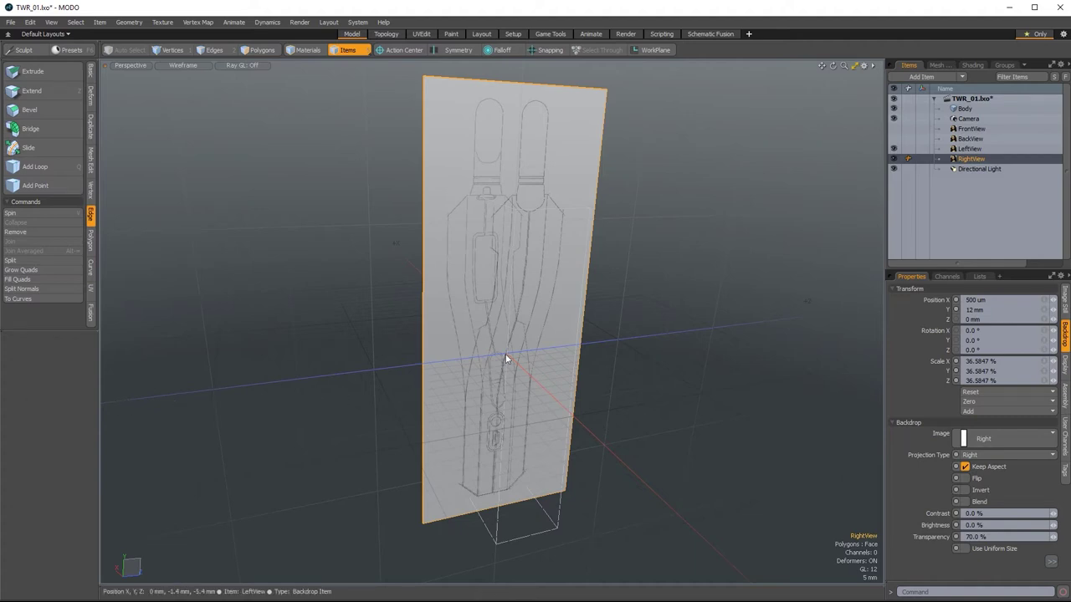
Compare the overlapping left and right side drawings from several angles around the body.
{"action": "left_click_drag", "start_coordinate": [506, 358], "coordinate": [537, 406], "text": "alt"}
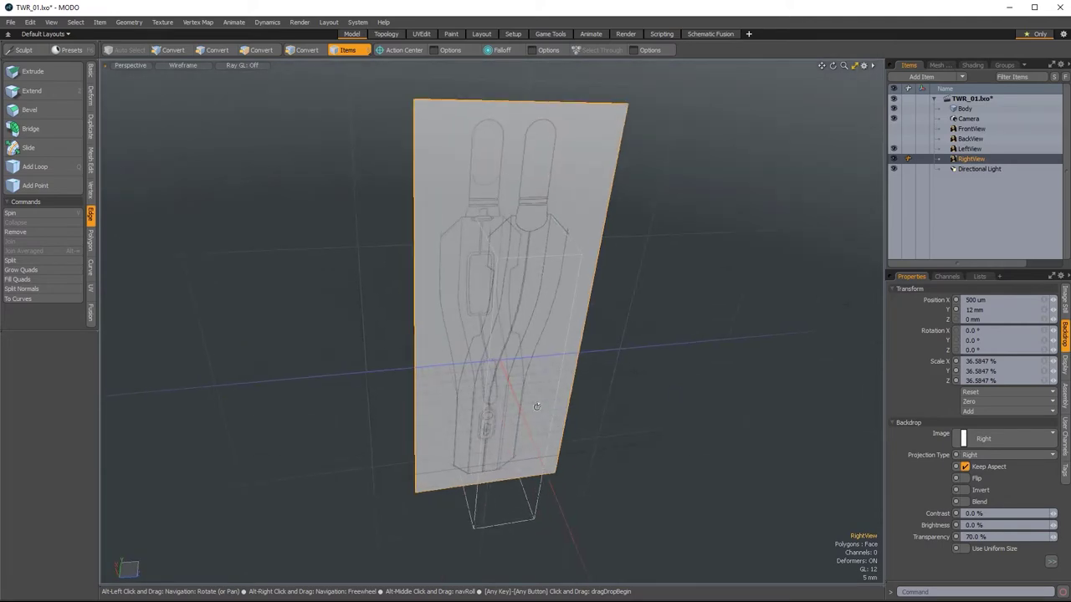
{"action": "left_click_drag", "start_coordinate": [497, 438], "coordinate": [450, 317], "text": "alt"}
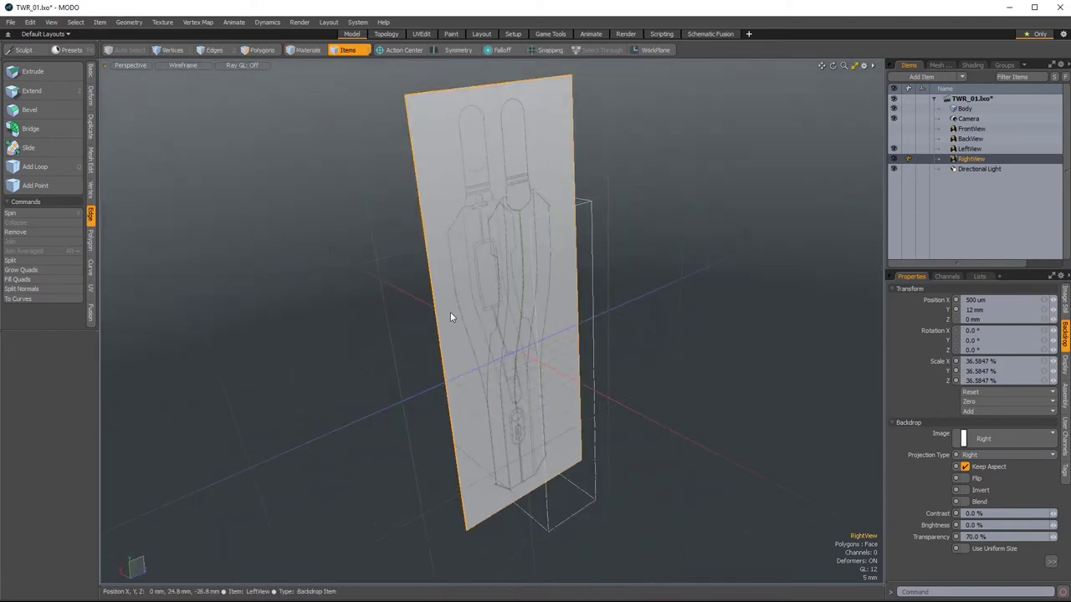
{"action": "left_click_drag", "start_coordinate": [569, 312], "coordinate": [378, 307], "text": "alt"}
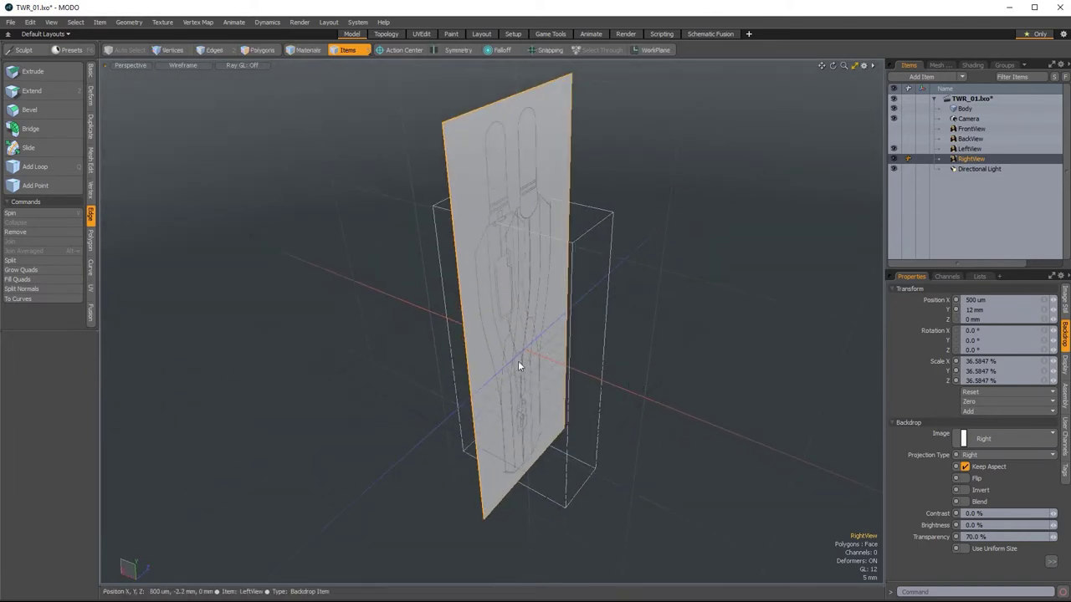
{"action": "key", "text": "alt"}
{"action": "left_click_drag", "start_coordinate": [508, 469], "coordinate": [501, 436], "text": "alt"}
{"action": "left_click_drag", "start_coordinate": [264, 232], "coordinate": [728, 427], "text": "alt"}
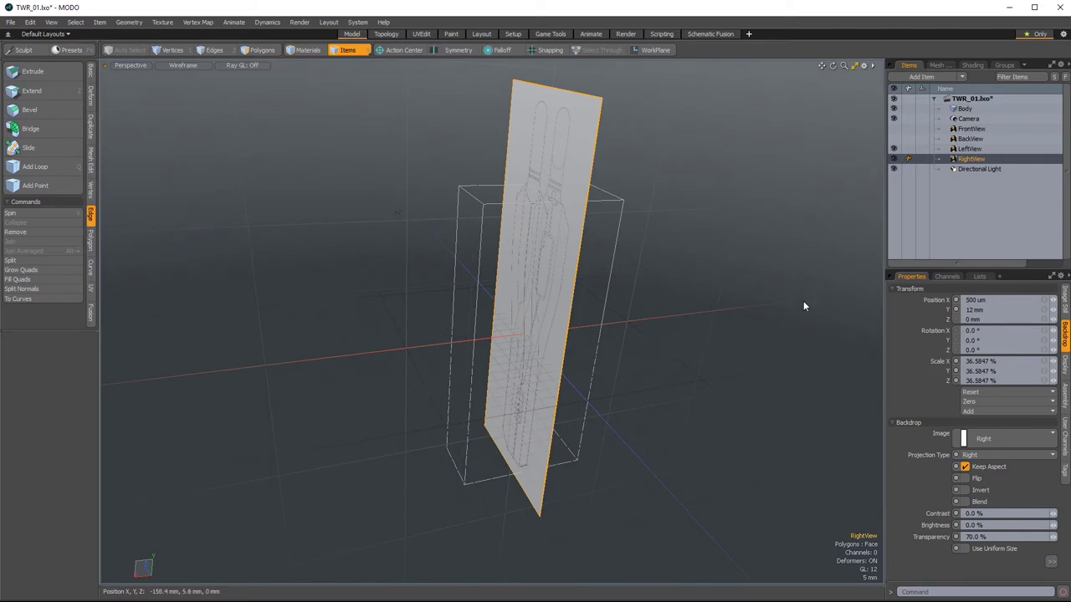
{"action": "left_click_drag", "start_coordinate": [179, 400], "coordinate": [361, 358], "text": "alt"}
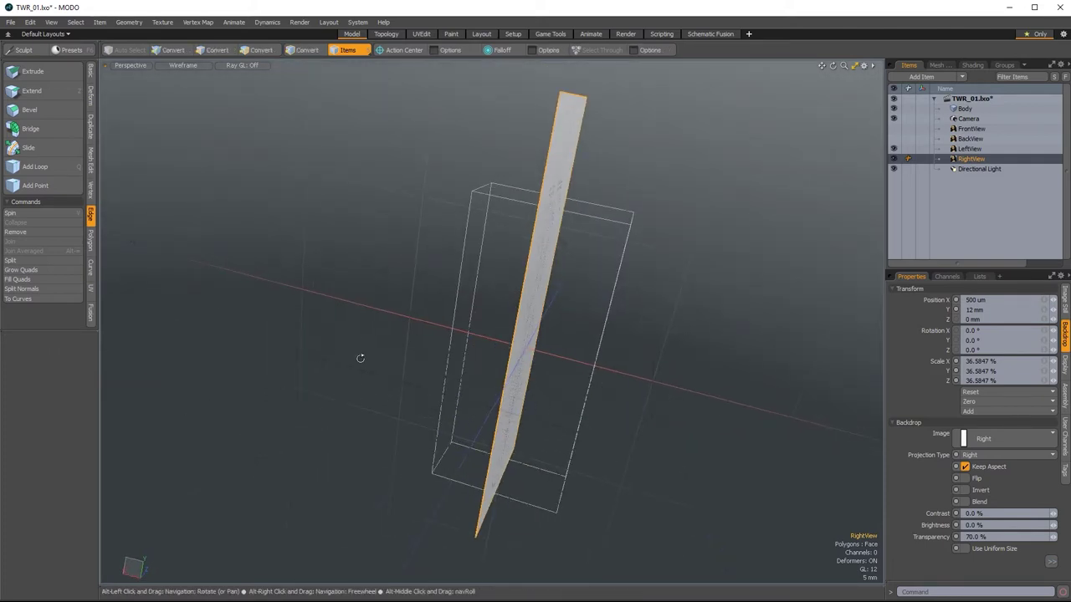
{"action": "left_click_drag", "start_coordinate": [574, 448], "coordinate": [394, 373], "text": "alt"}
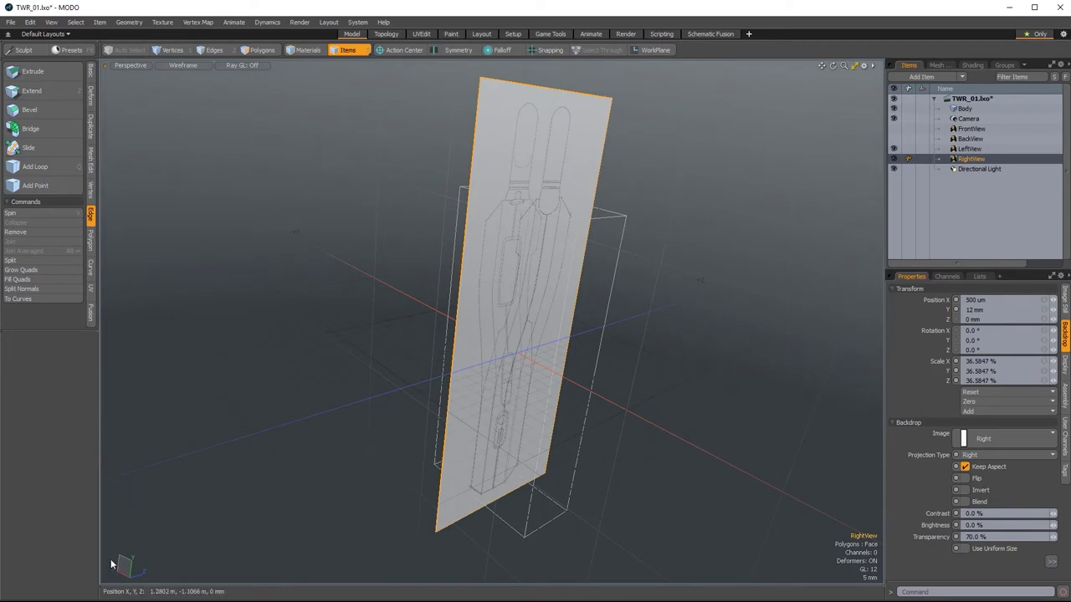
{"action": "left_click_drag", "start_coordinate": [260, 568], "coordinate": [532, 509], "text": "alt"}
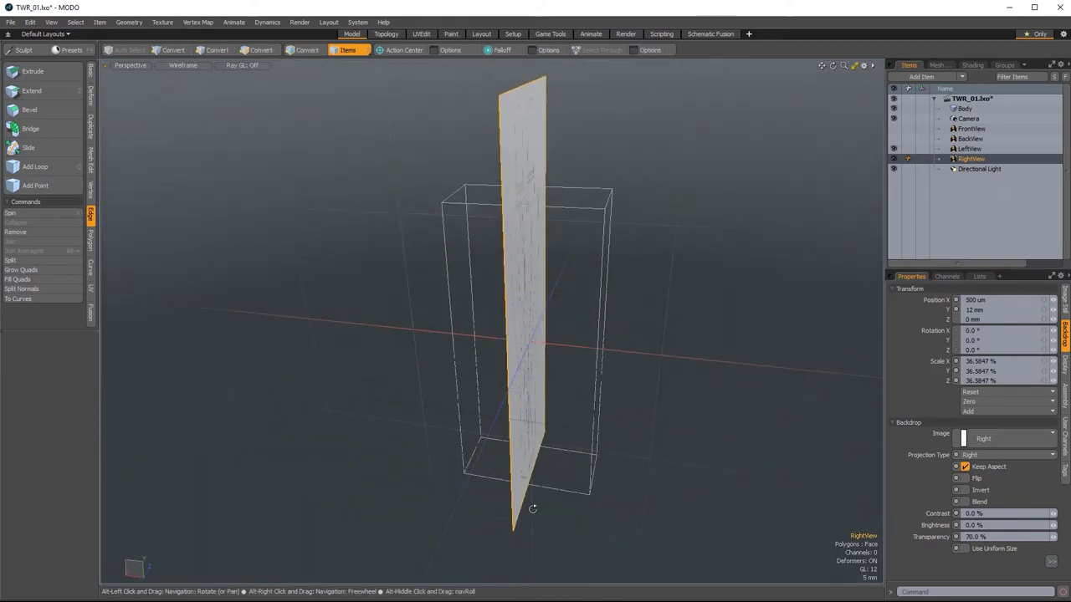
{"action": "left_click_drag", "start_coordinate": [296, 421], "coordinate": [435, 425], "text": "alt"}
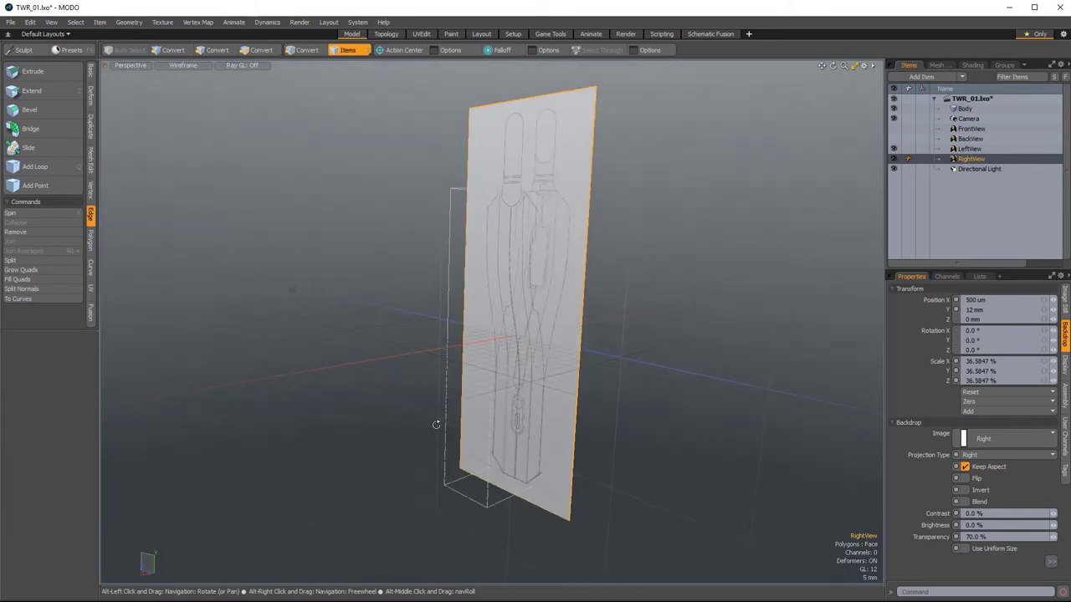
{"action": "left_click_drag", "start_coordinate": [299, 374], "coordinate": [222, 499], "text": "alt"}
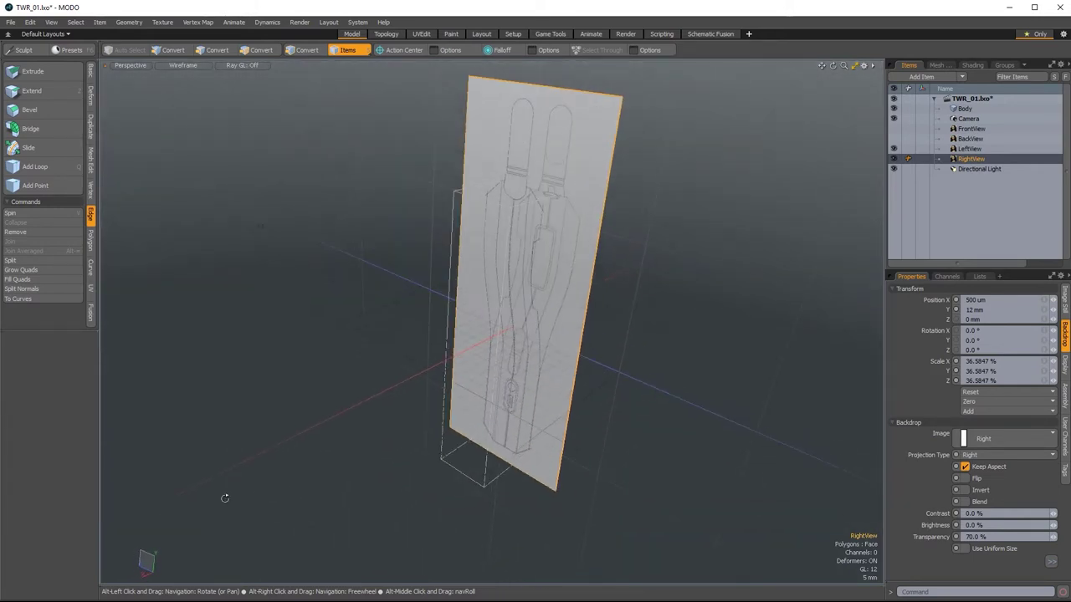
{"action": "left_click_drag", "start_coordinate": [128, 563], "coordinate": [301, 321], "text": "alt"}
Hide LeftView, flip the RightView backdrop's image, and show LeftView again.
{"action": "left_click", "coordinate": [969, 149]}
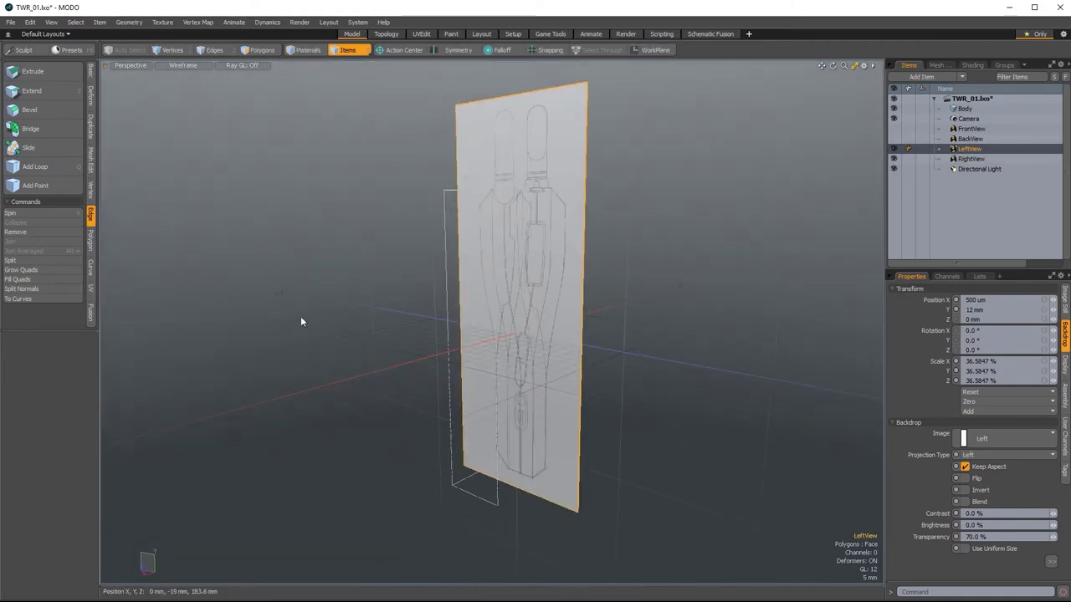
{"action": "left_click_drag", "start_coordinate": [503, 364], "coordinate": [489, 355], "text": "alt"}
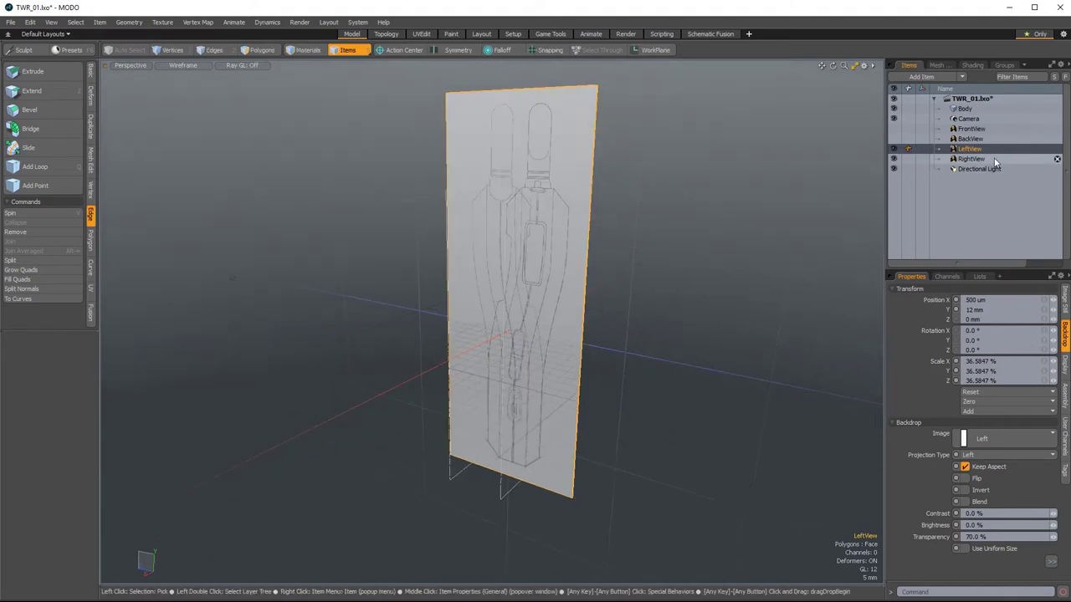
{"action": "left_click", "coordinate": [892, 150]}
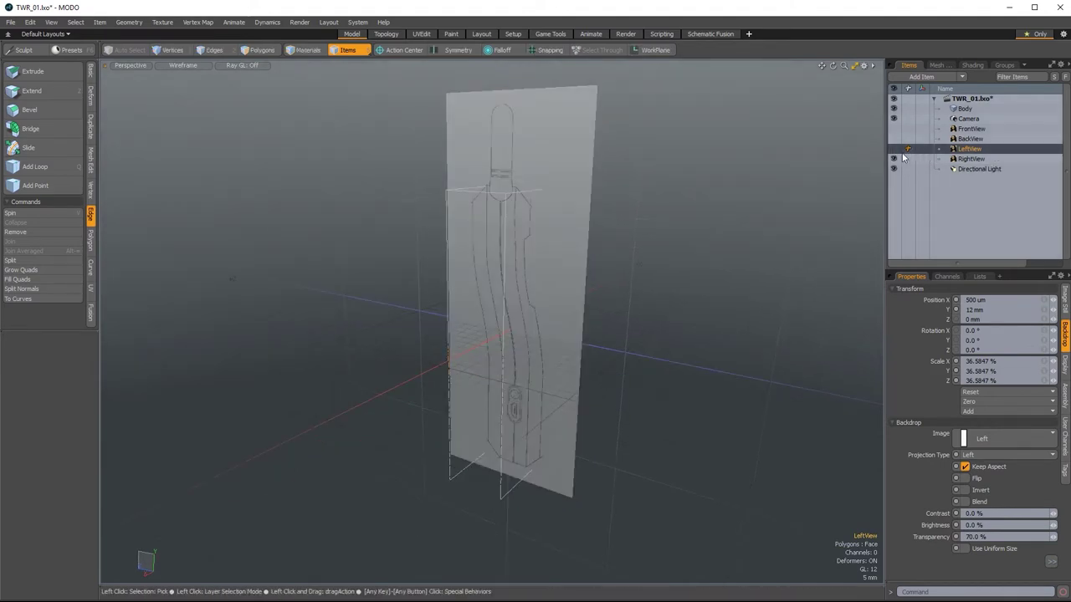
{"action": "left_click", "coordinate": [969, 159]}
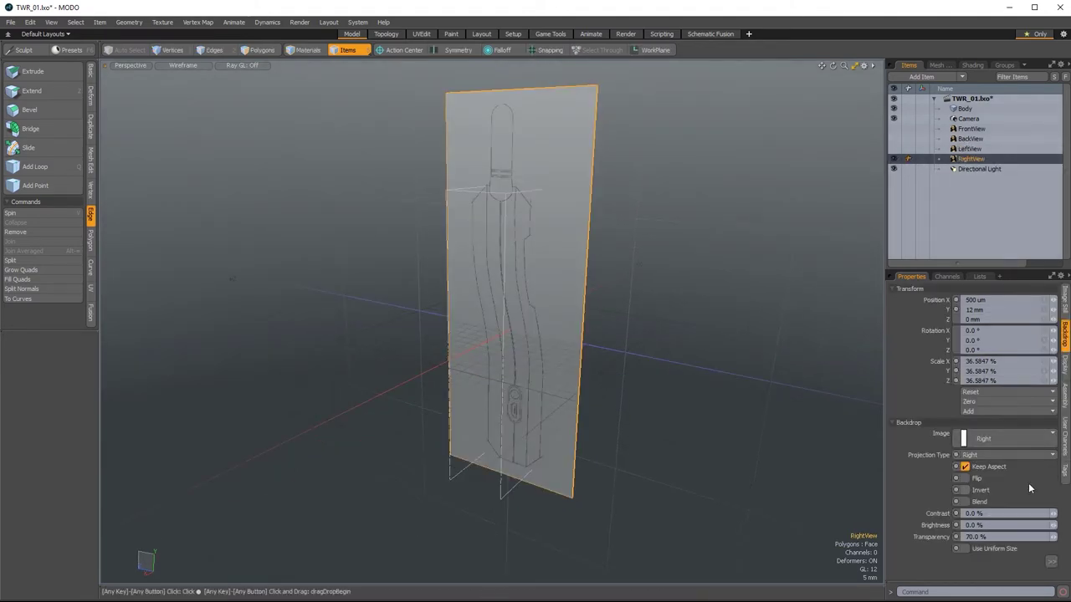
{"action": "left_click", "coordinate": [965, 478]}
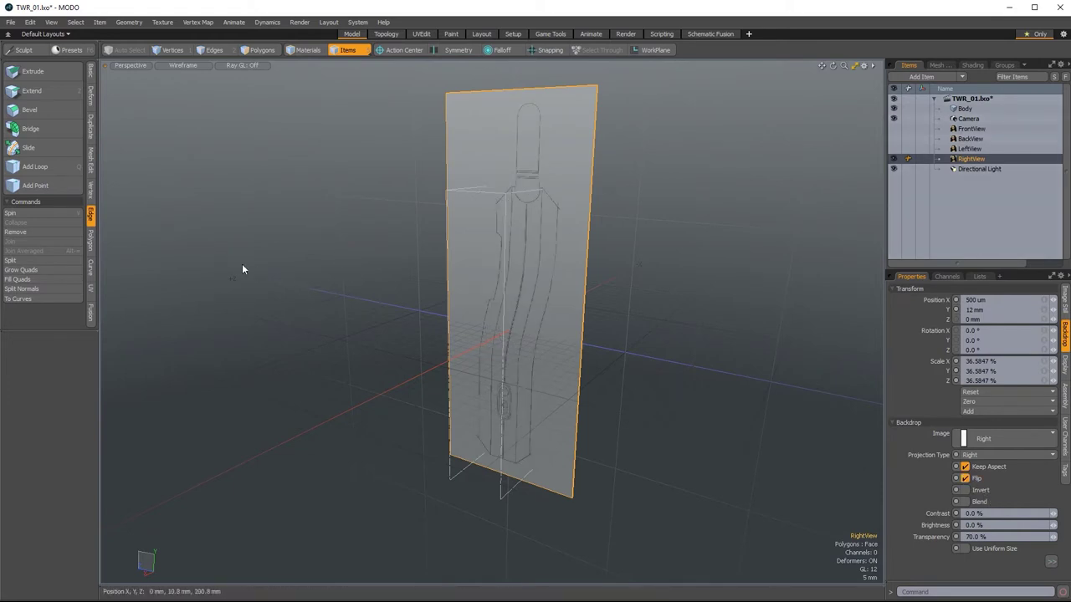
{"action": "left_click", "coordinate": [892, 150]}
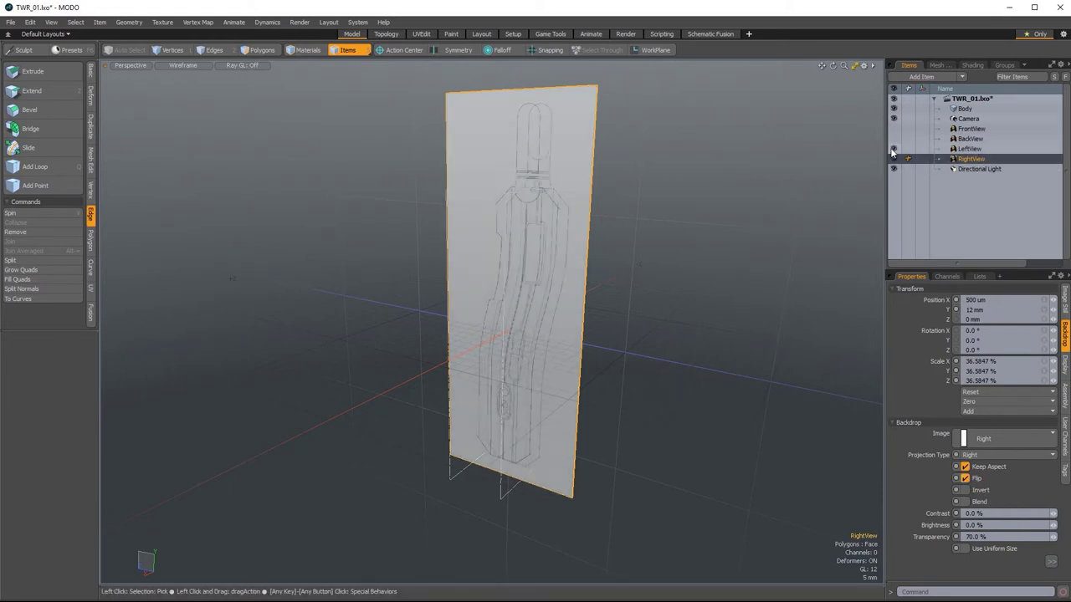
Move the RightView backdrop to -4.8 mm in Z so its drawing overlaps the one in LeftView.
{"action": "key", "text": "ctrl+space"}
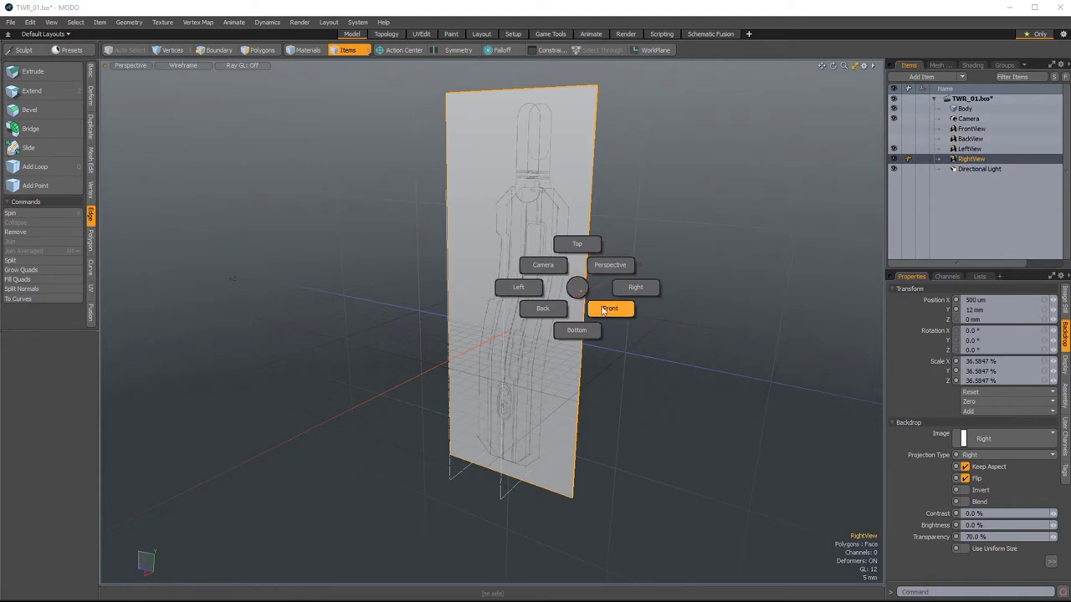
{"action": "left_click", "coordinate": [518, 288]}
{"action": "key", "text": "ctrl+space"}
{"action": "left_click", "coordinate": [689, 286]}
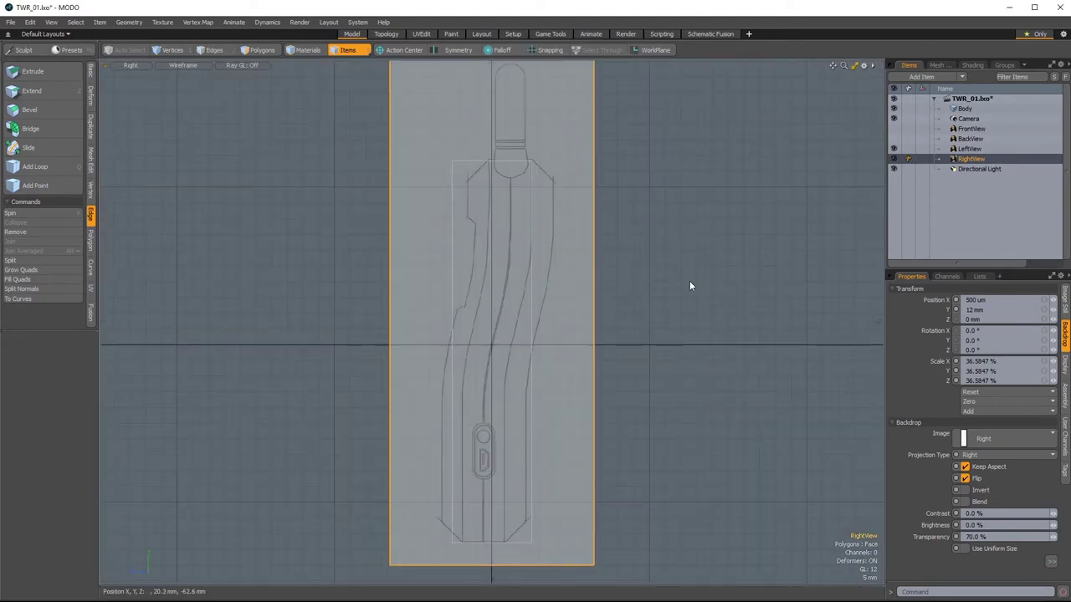
{"action": "key", "text": "ctrl+space"}
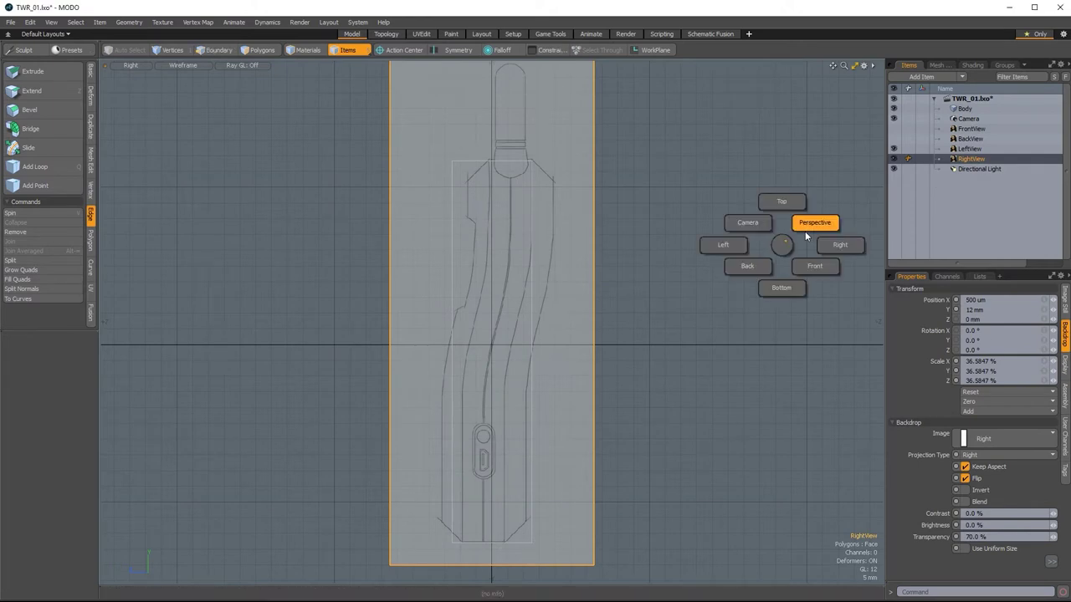
{"action": "left_click", "coordinate": [806, 238]}
{"action": "mouse_move", "coordinate": [721, 284]}
{"action": "left_mouse_down", "text": "alt"}
{"action": "mouse_move", "coordinate": [741, 293]}
{"action": "mouse_move", "coordinate": [737, 276]}
{"action": "left_mouse_up", "text": "alt"}
{"action": "key", "text": "w"}
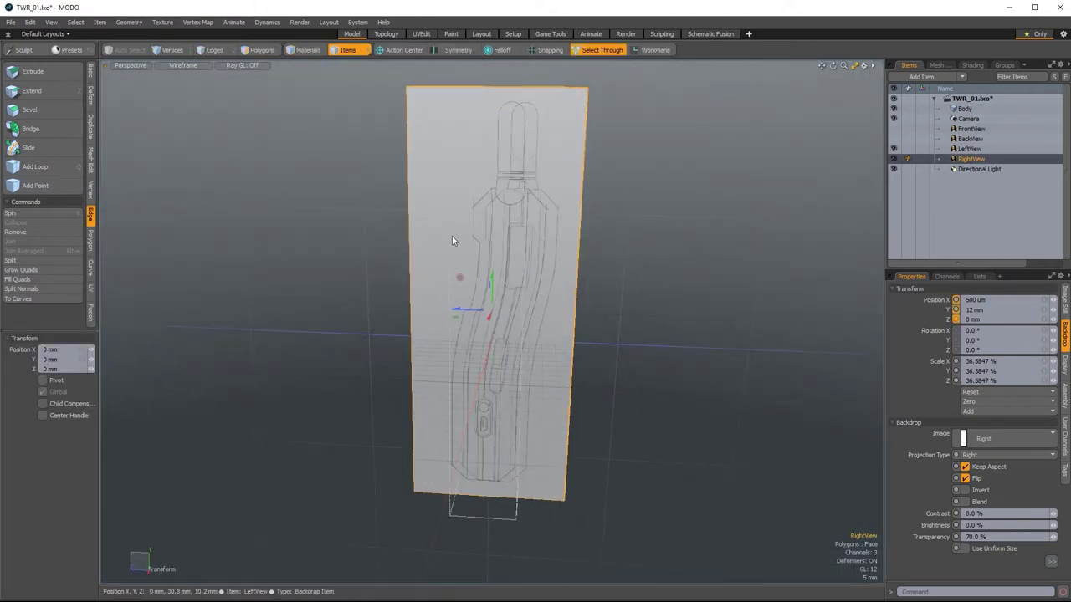
{"action": "left_click_drag", "start_coordinate": [455, 310], "coordinate": [467, 311]}
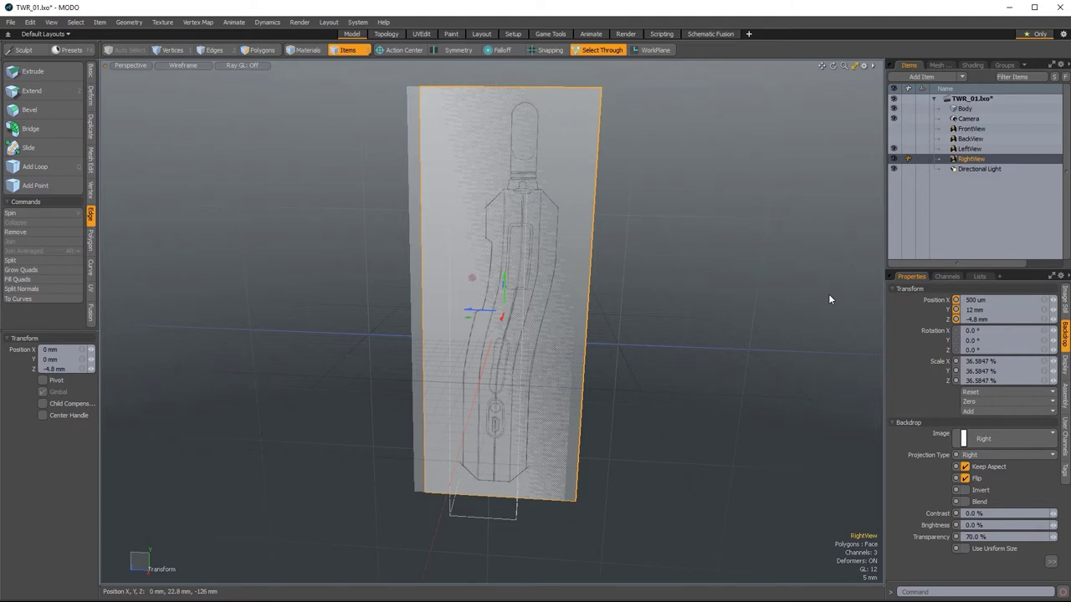
{"action": "key", "text": "space"}
Show FrontView and BackView again, and move BackView to 1.3 mm in X so its outline matches the front drawing.
{"action": "left_click", "coordinate": [968, 139]}
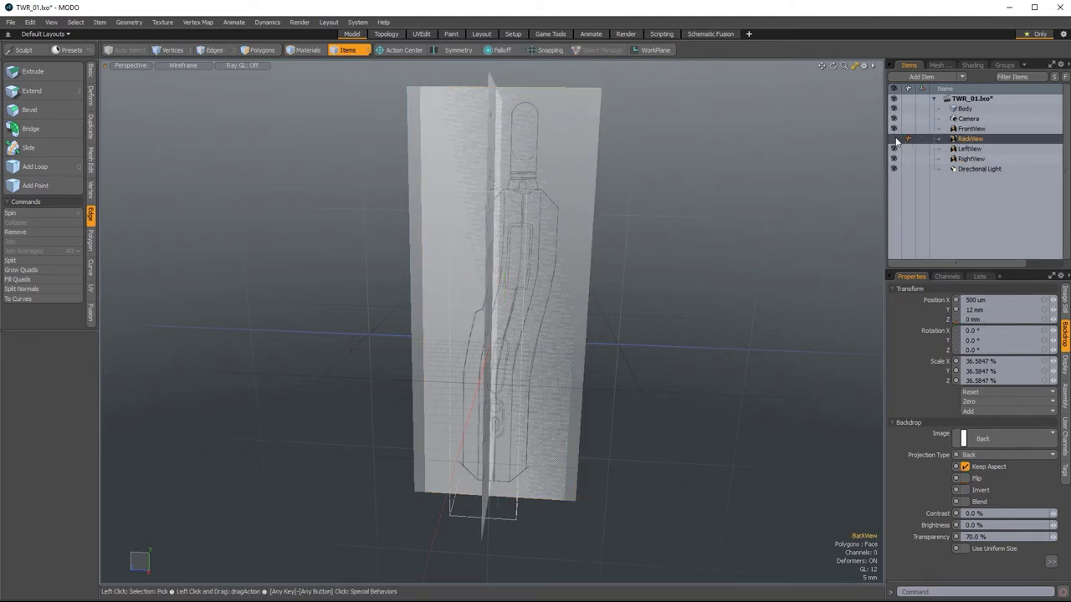
{"action": "key", "text": "ctrl+space"}
{"action": "left_click_drag", "start_coordinate": [669, 333], "coordinate": [626, 251], "text": "alt"}
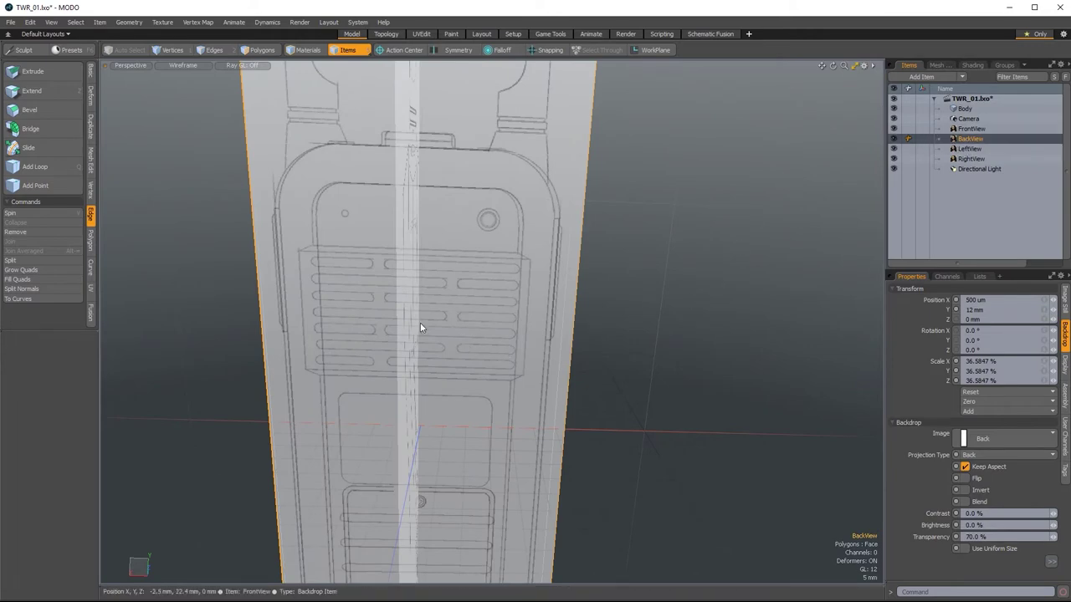
{"action": "key", "text": "w"}
{"action": "left_click_drag", "start_coordinate": [383, 372], "coordinate": [394, 373]}
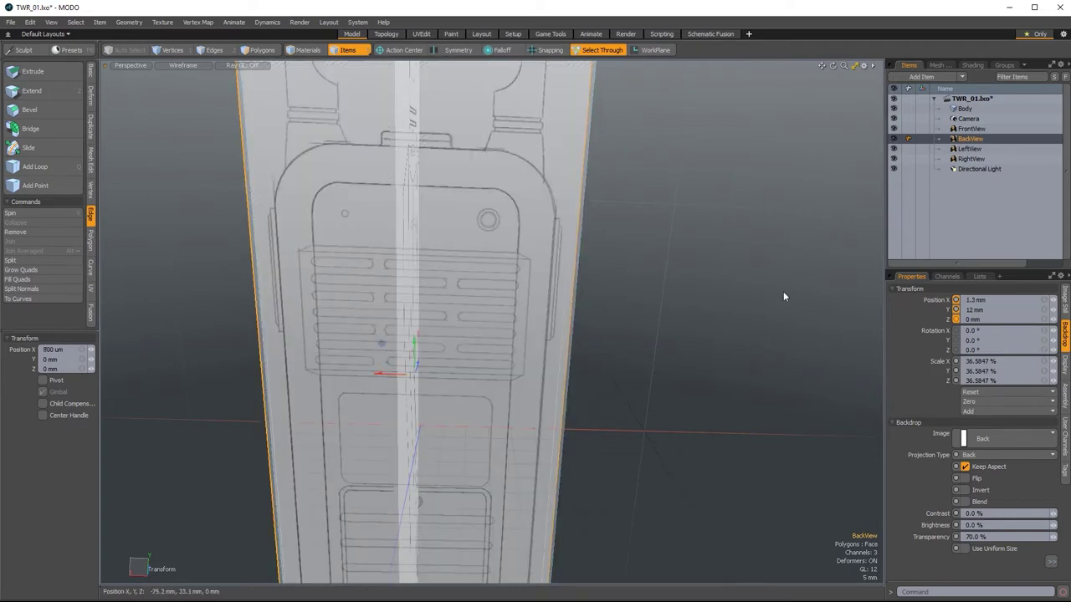
{"action": "key", "text": "space"}
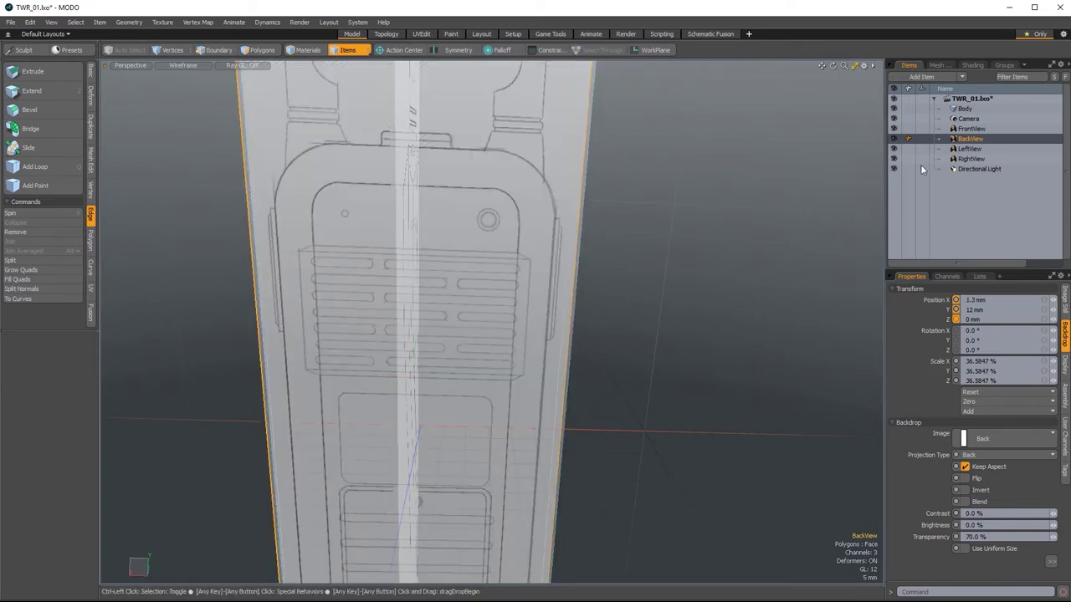
Move the FrontView and BackView backdrops together by -1 mm in X to centre their drawings on the body.
{"action": "key", "text": "ctrl+space"}
{"action": "left_click", "coordinate": [729, 286]}
{"action": "mouse_move", "coordinate": [747, 308]}
{"action": "left_mouse_down", "text": "ctrl+alt"}
{"action": "mouse_move", "coordinate": [706, 308]}
{"action": "mouse_move", "coordinate": [731, 315]}
{"action": "left_mouse_up", "text": "ctrl+alt"}
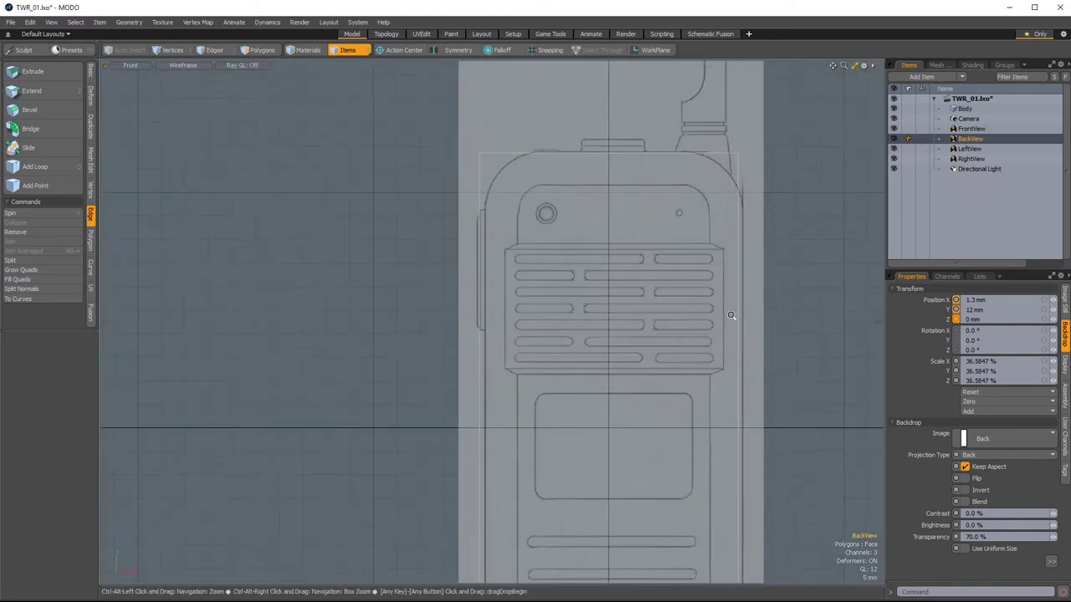
{"action": "left_click", "coordinate": [977, 132], "text": "shift"}
{"action": "left_click_drag", "start_coordinate": [795, 289], "coordinate": [742, 307], "text": "ctrl+alt"}
{"action": "key", "text": "w"}
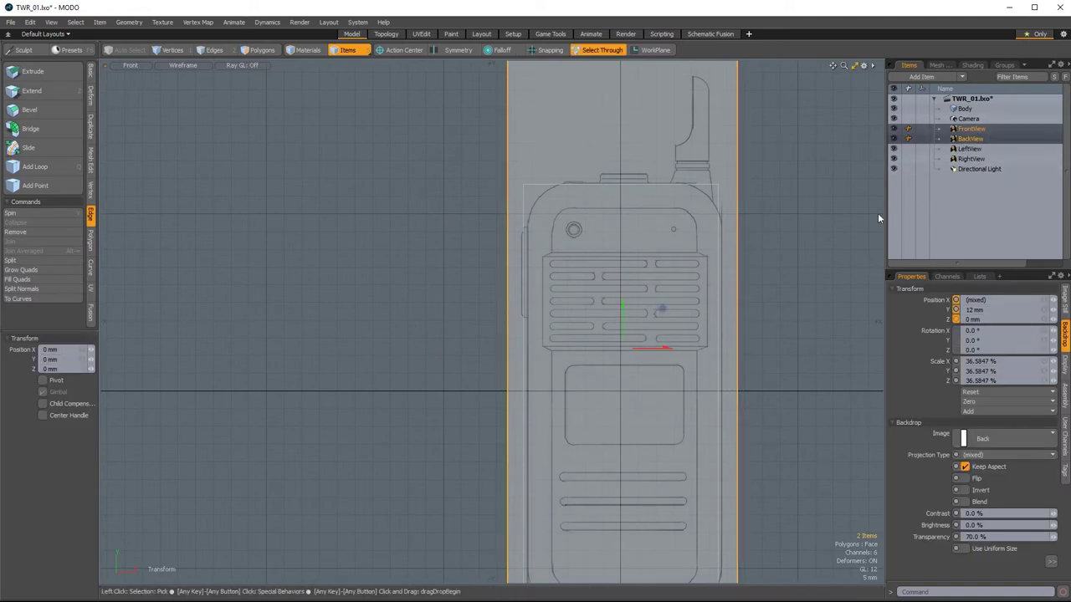
{"action": "left_click_drag", "start_coordinate": [665, 345], "coordinate": [659, 345]}
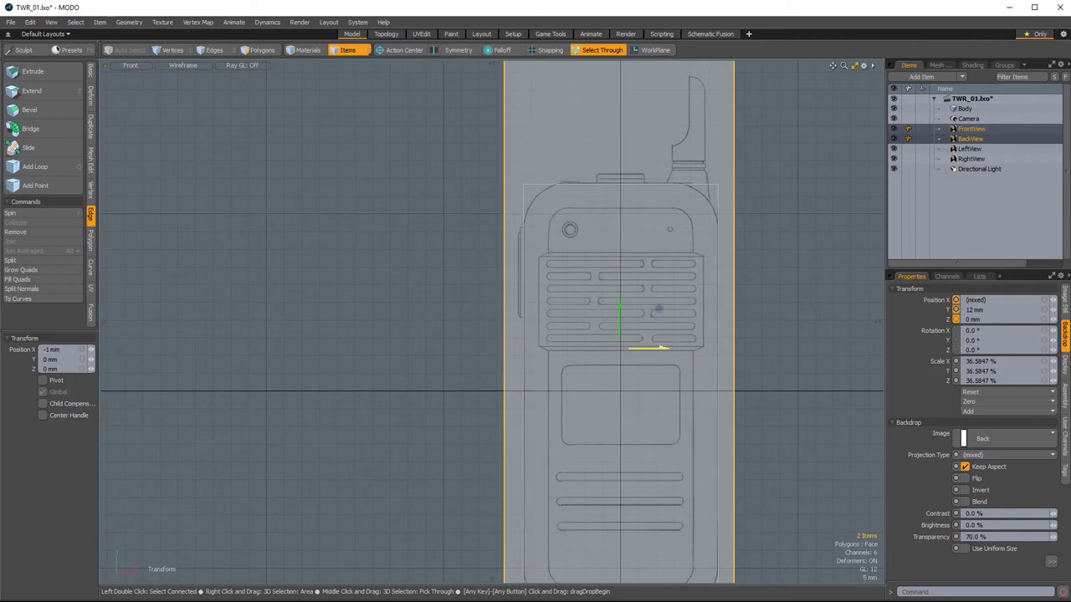
{"action": "key", "text": "space"}
Move the FrontView backdrop away from the body to -155 mm in Z.
{"action": "scroll", "coordinate": [748, 310], "scroll_direction": "down", "scroll_amount": 6}
{"action": "left_click_drag", "start_coordinate": [660, 285], "coordinate": [531, 234], "text": "alt"}
{"action": "key", "text": "ctrl+space"}
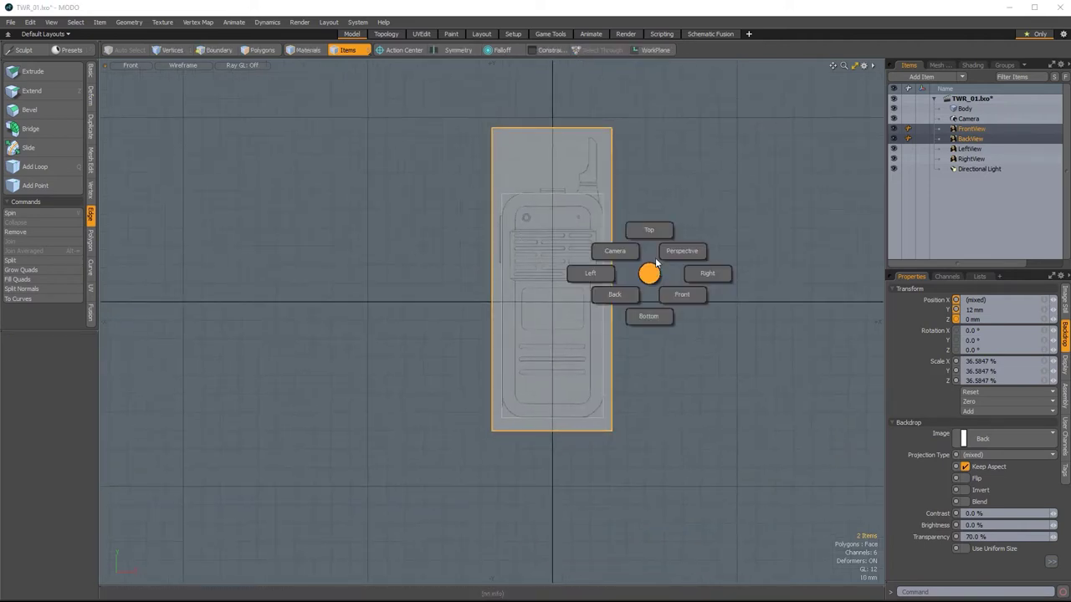
{"action": "left_click", "coordinate": [681, 251]}
{"action": "left_click_drag", "start_coordinate": [517, 292], "coordinate": [560, 328], "text": "alt"}
{"action": "left_click_drag", "start_coordinate": [442, 198], "coordinate": [694, 241], "text": "alt"}
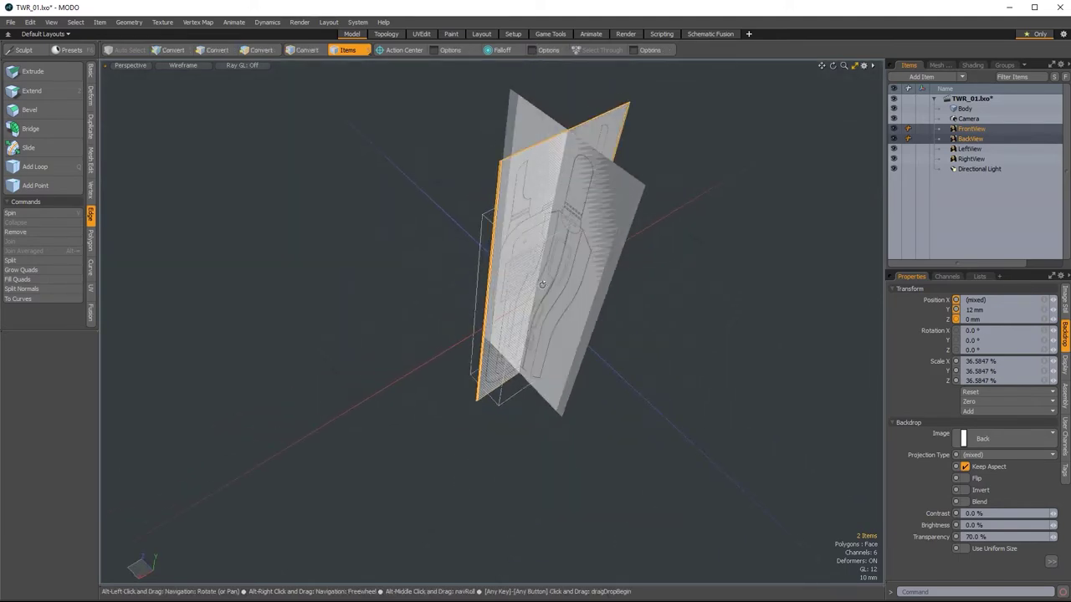
{"action": "left_click", "coordinate": [971, 128]}
{"action": "left_click_drag", "start_coordinate": [667, 329], "coordinate": [713, 309], "text": "alt"}
{"action": "key", "text": "y"}
{"action": "left_click_drag", "start_coordinate": [657, 362], "coordinate": [628, 170], "text": "alt"}
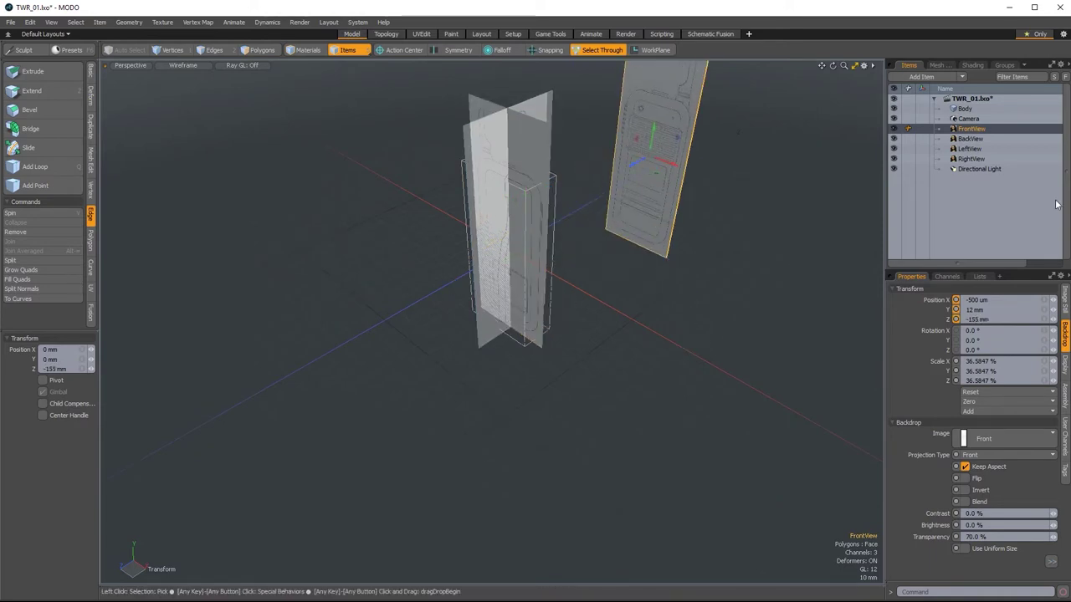
Move the BackView backdrop to 102.5 mm in Z and the LeftView backdrop to 202.5 mm in X.
{"action": "left_click", "coordinate": [987, 139]}
{"action": "left_click_drag", "start_coordinate": [488, 246], "coordinate": [605, 385]}
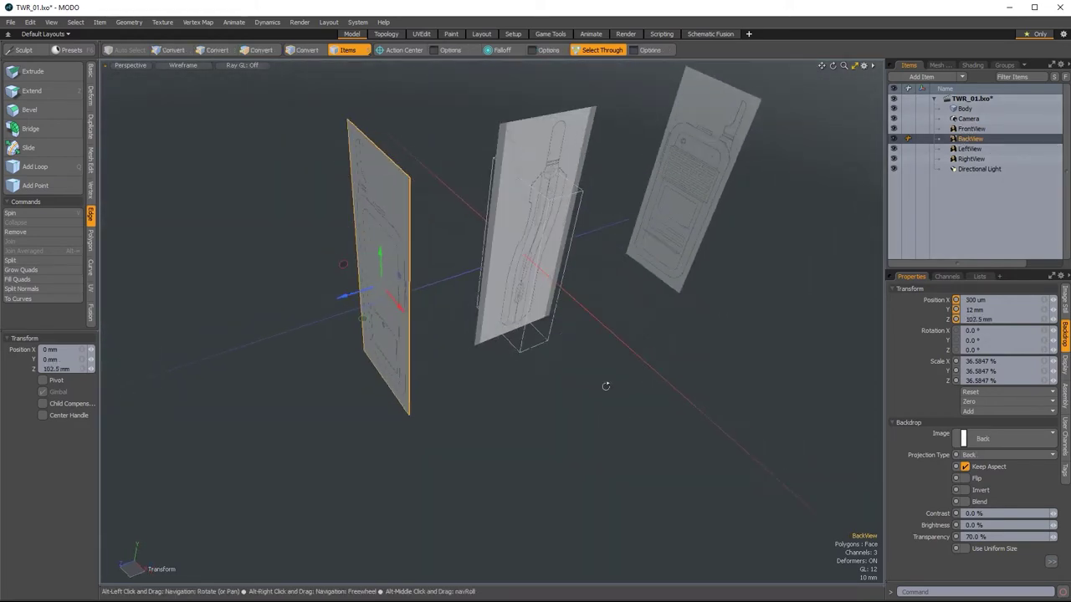
{"action": "left_click", "coordinate": [984, 151]}
{"action": "left_click_drag", "start_coordinate": [524, 401], "coordinate": [602, 383], "text": "alt"}
{"action": "left_click_drag", "start_coordinate": [492, 243], "coordinate": [698, 225]}
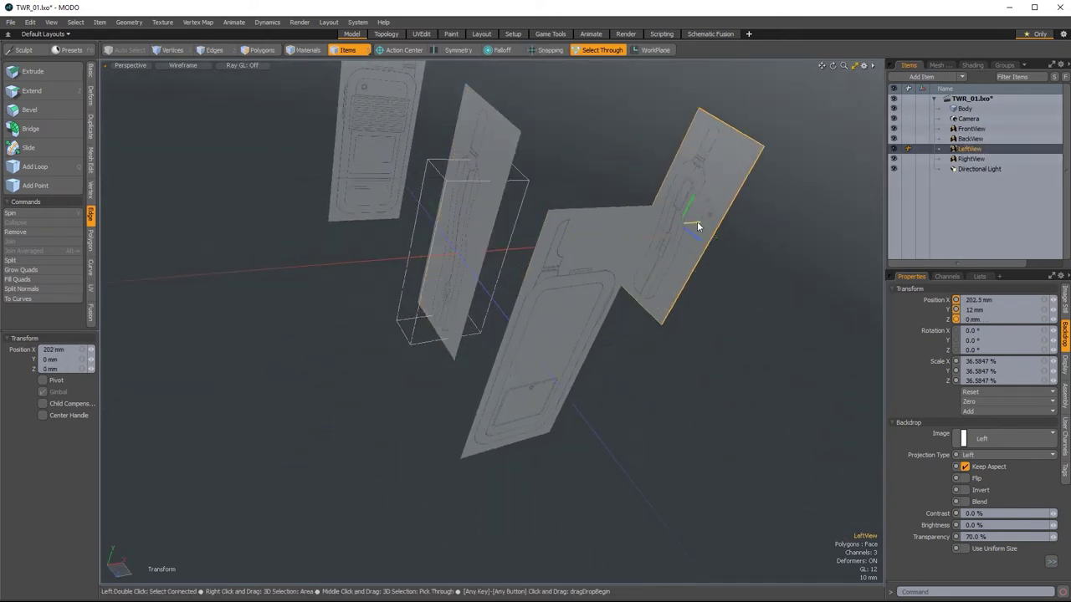
Move the RightView backdrop to -141 mm in X, clear of the body, and save the scene.
{"action": "left_click", "coordinate": [972, 159]}
{"action": "left_click_drag", "start_coordinate": [483, 199], "coordinate": [183, 288], "text": "alt"}
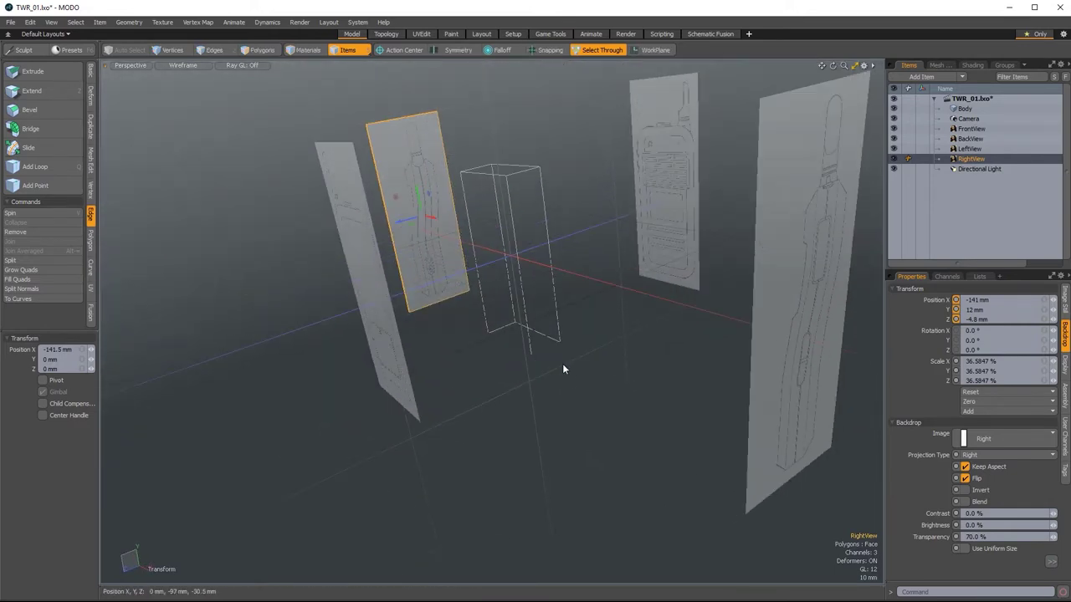
{"action": "left_click_drag", "start_coordinate": [573, 388], "coordinate": [408, 363], "text": "alt"}
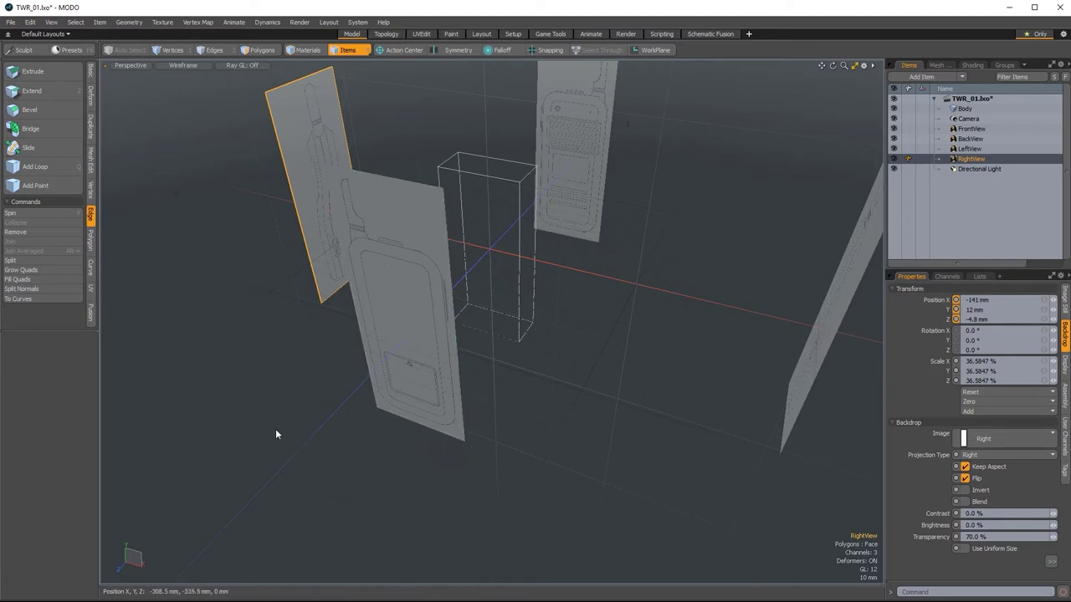
{"action": "left_click_drag", "start_coordinate": [277, 449], "coordinate": [557, 494], "text": "alt"}
{"action": "left_click_drag", "start_coordinate": [309, 342], "coordinate": [419, 306], "text": "ctrl+alt"}
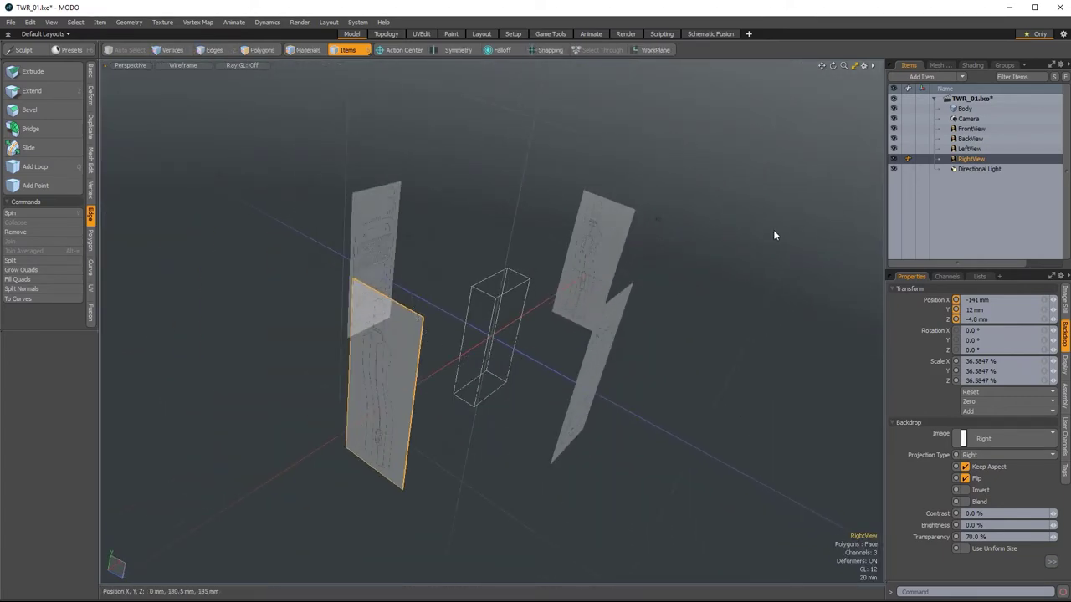
{"action": "key", "text": "ctrl+s"}
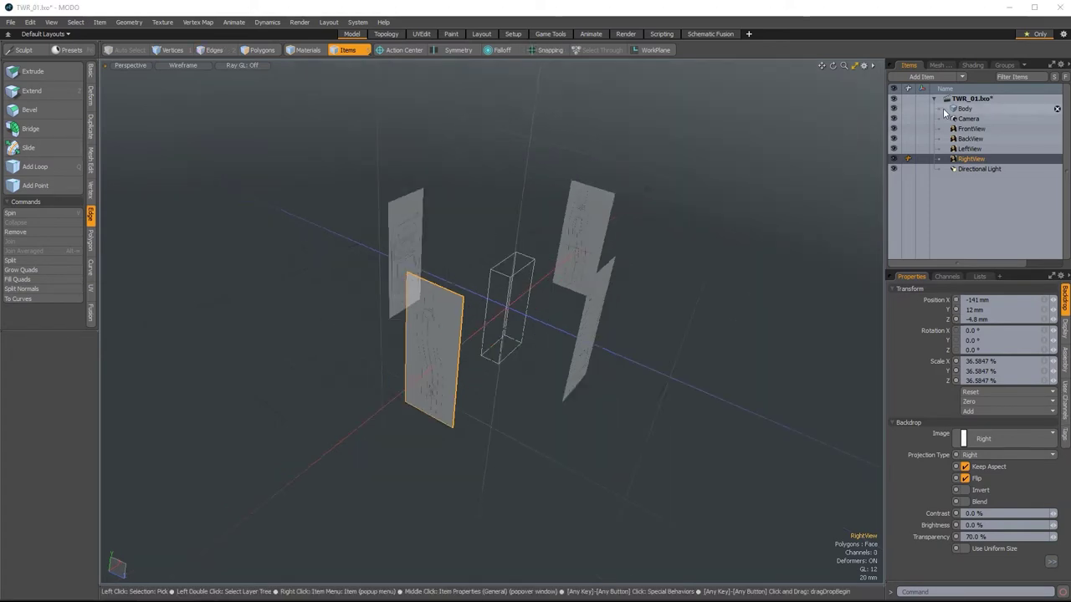
Select the Body mesh for edge editing and set the viewport shading to Default.
{"action": "left_click", "coordinate": [963, 108]}
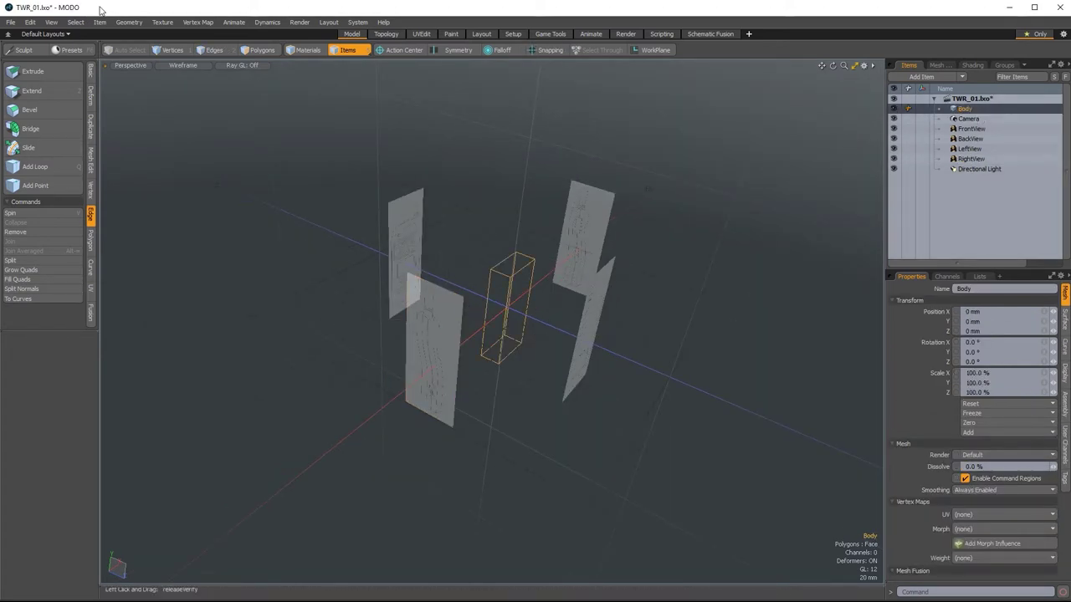
{"action": "left_click", "coordinate": [214, 50]}
{"action": "left_click", "coordinate": [183, 65]}
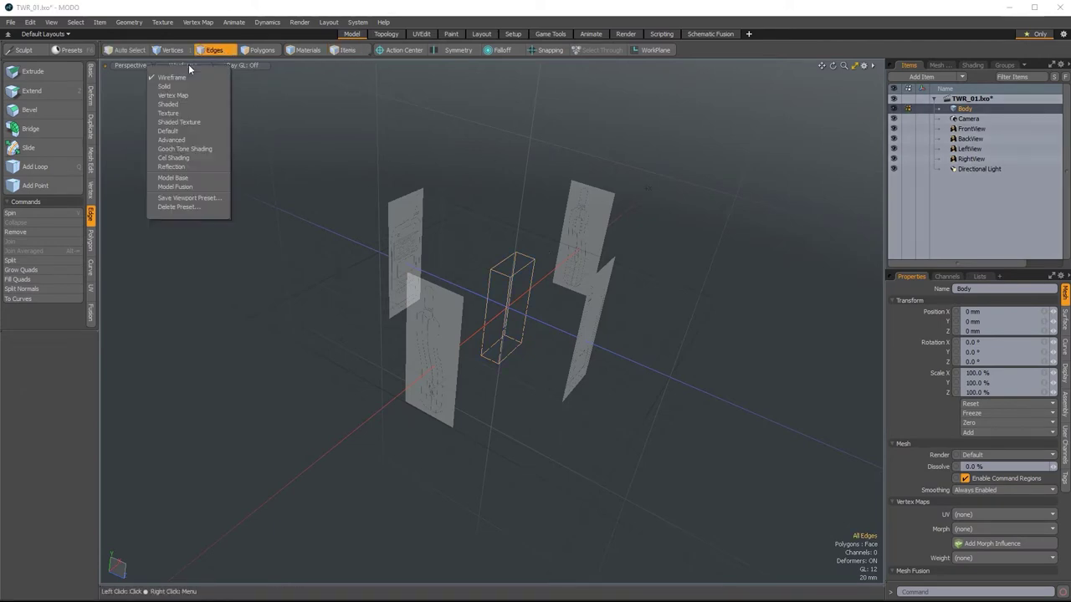
{"action": "left_click", "coordinate": [193, 124]}
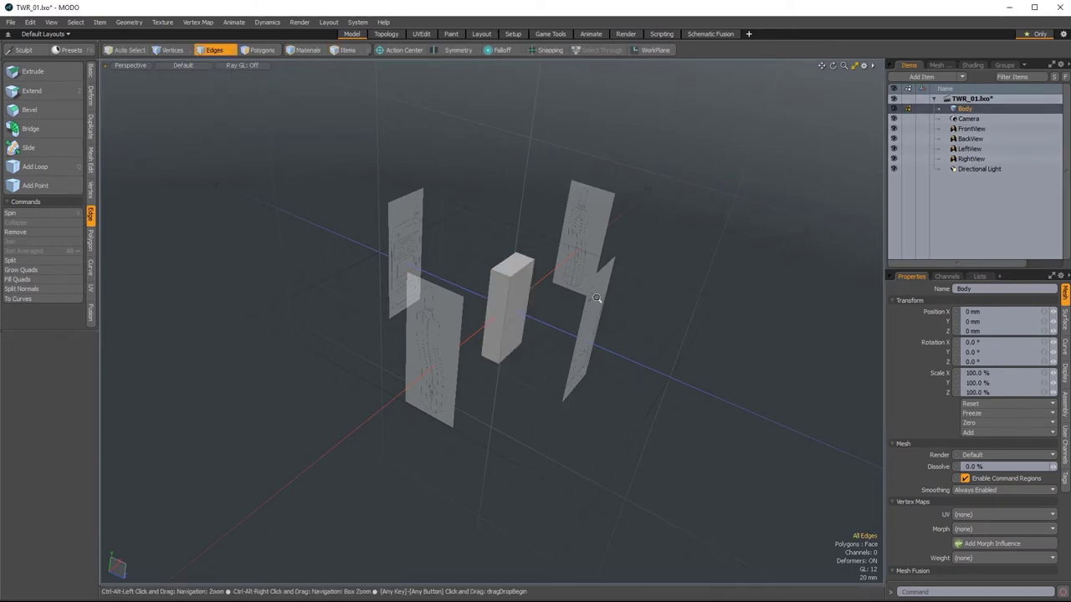
{"action": "left_click_drag", "start_coordinate": [597, 351], "coordinate": [657, 368], "text": "ctrl+alt"}
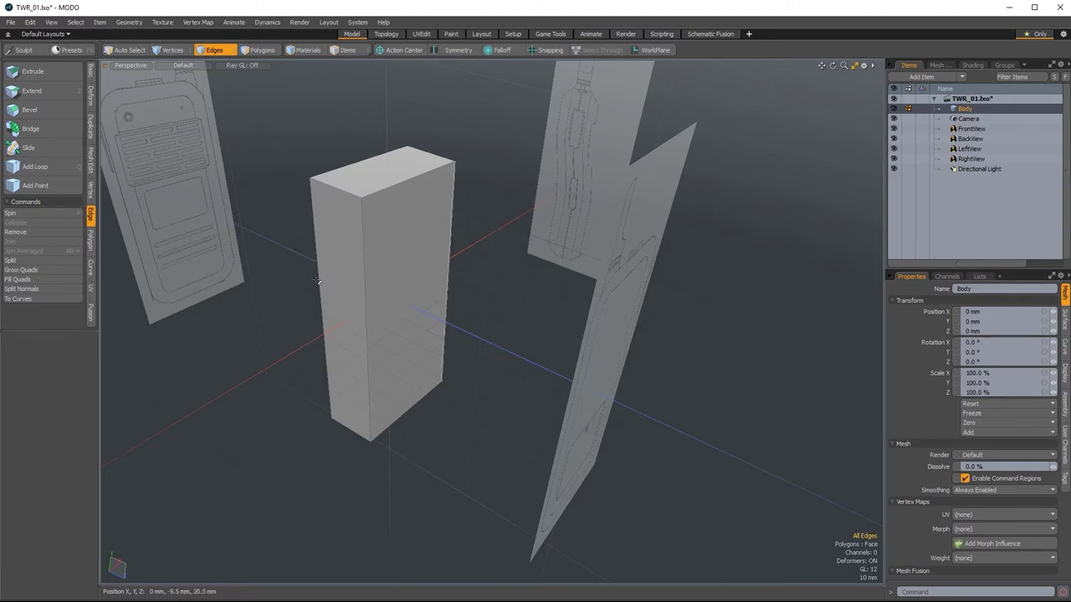
Add an edge loop at 50% of the body's depth, running around its sides, top and bottom.
{"action": "left_click", "coordinate": [35, 166]}
{"action": "left_click_drag", "start_coordinate": [308, 393], "coordinate": [519, 206], "text": "alt"}
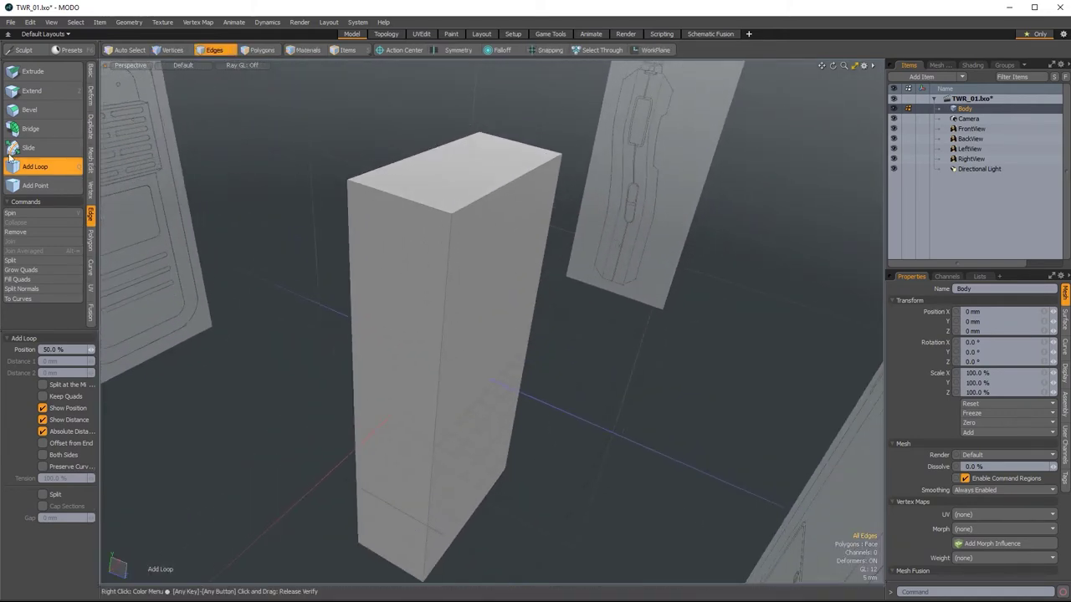
{"action": "left_click_drag", "start_coordinate": [603, 359], "coordinate": [435, 232], "text": "alt"}
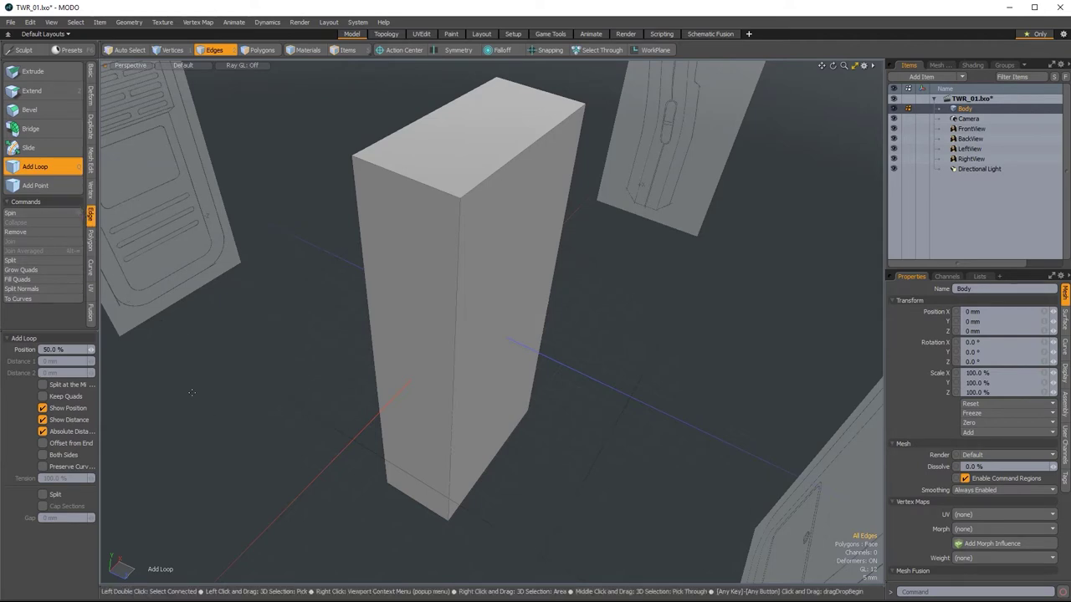
{"action": "left_click", "coordinate": [403, 175], "text": "ctrl"}
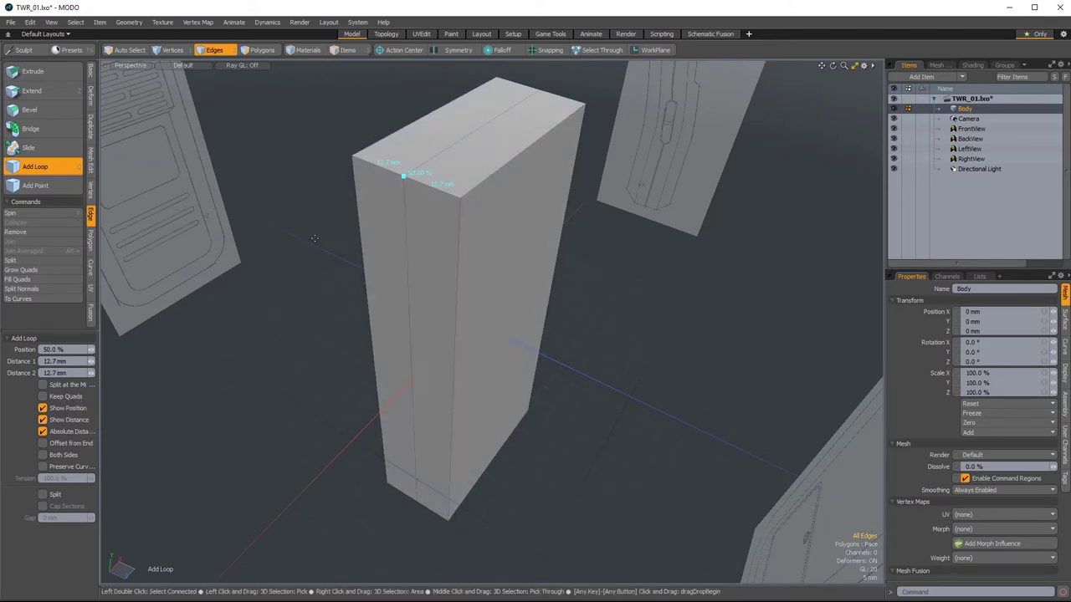
{"action": "key", "text": "space"}
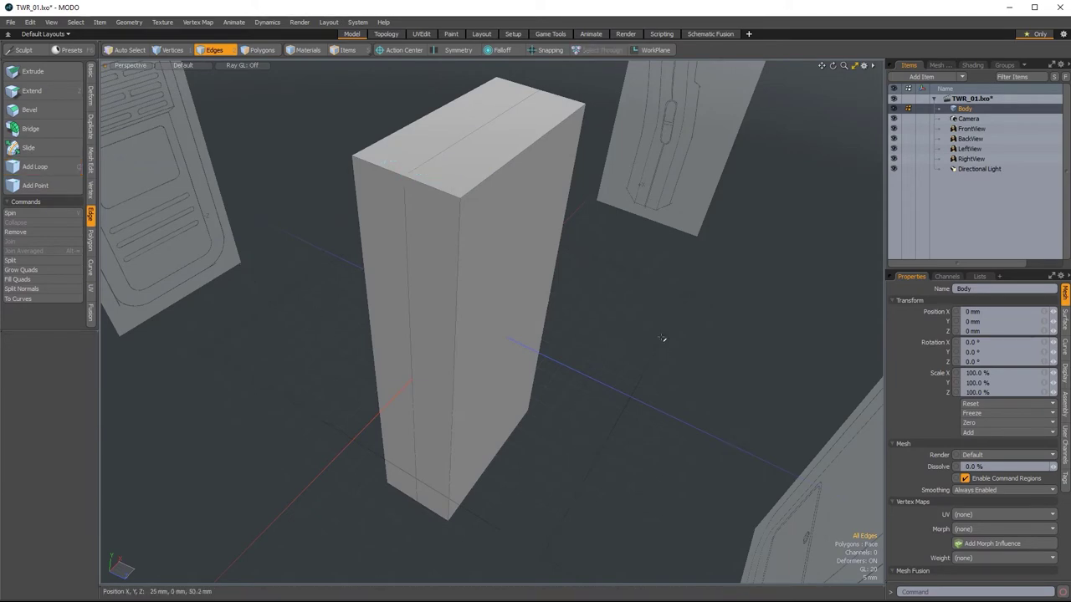
Run the CAD_DraftMaker.py script on the body's large face towards the BackView backdrop, with a draft of 3 degrees.
{"action": "left_click_drag", "start_coordinate": [660, 337], "coordinate": [601, 427], "text": "ctrl+alt"}
{"action": "left_click_drag", "start_coordinate": [601, 426], "coordinate": [220, 113], "text": "alt+shift"}
{"action": "key", "text": "3"}
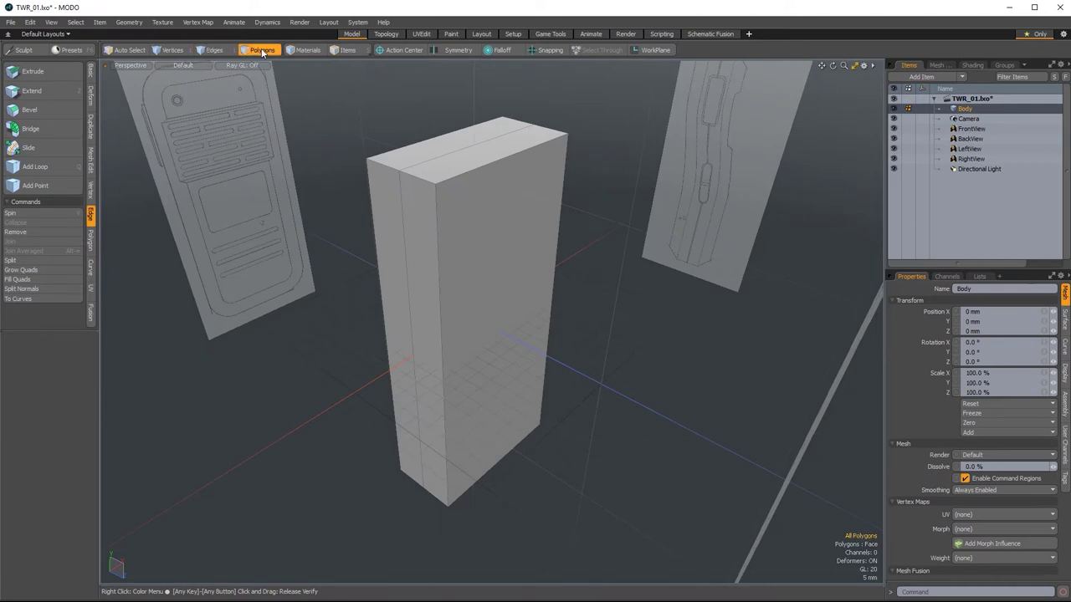
{"action": "left_click", "coordinate": [476, 386]}
{"action": "left_click_drag", "start_coordinate": [296, 446], "coordinate": [383, 408], "text": "alt"}
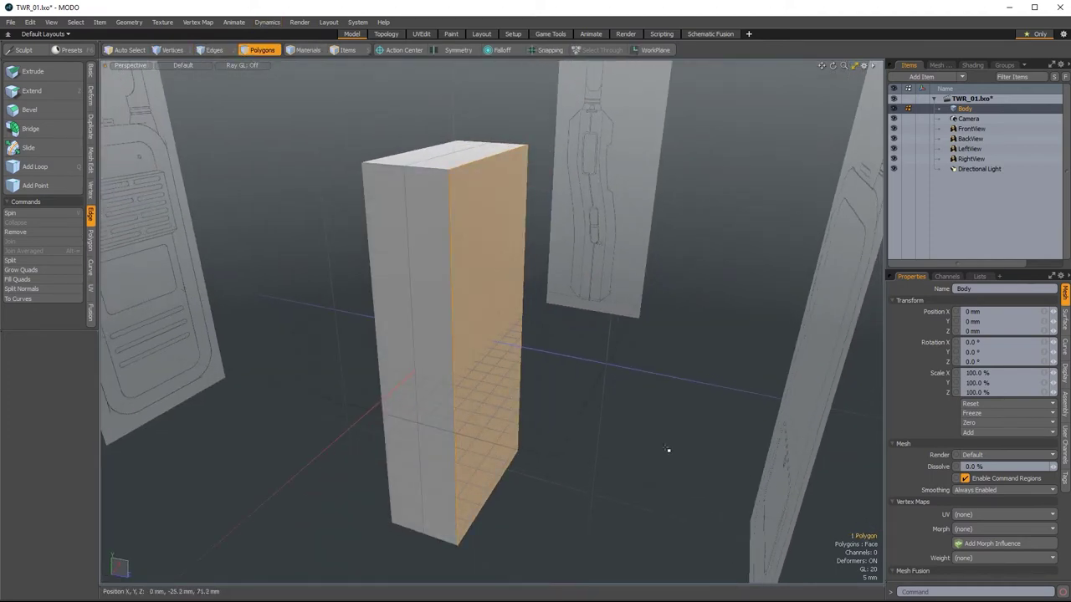
{"action": "left_click_drag", "start_coordinate": [681, 437], "coordinate": [618, 480], "text": "alt"}
{"action": "left_click", "coordinate": [357, 21]}
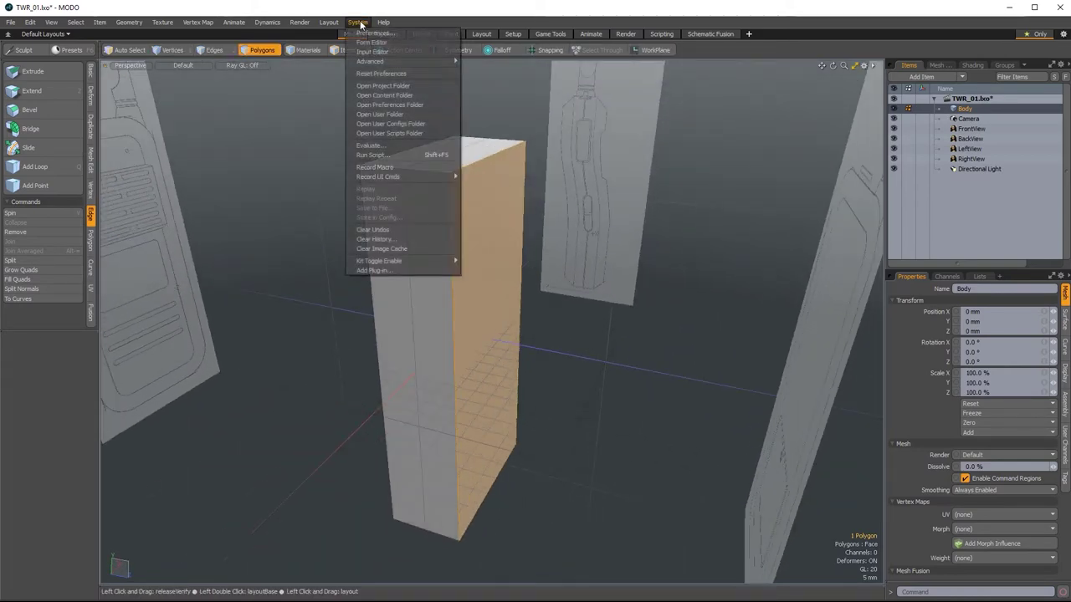
{"action": "left_click", "coordinate": [374, 156]}
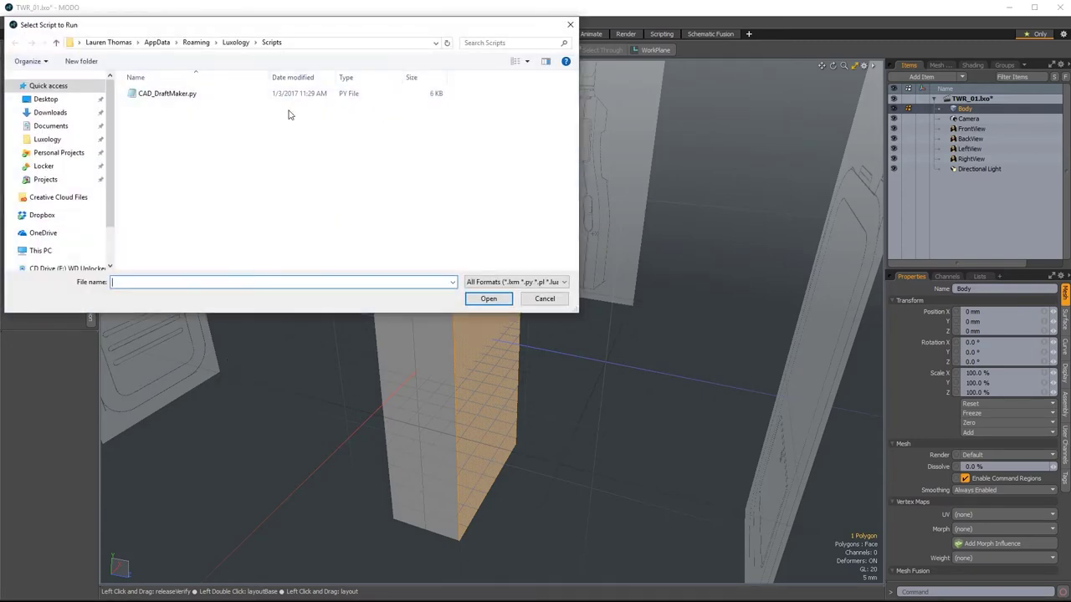
{"action": "left_click", "coordinate": [161, 97]}
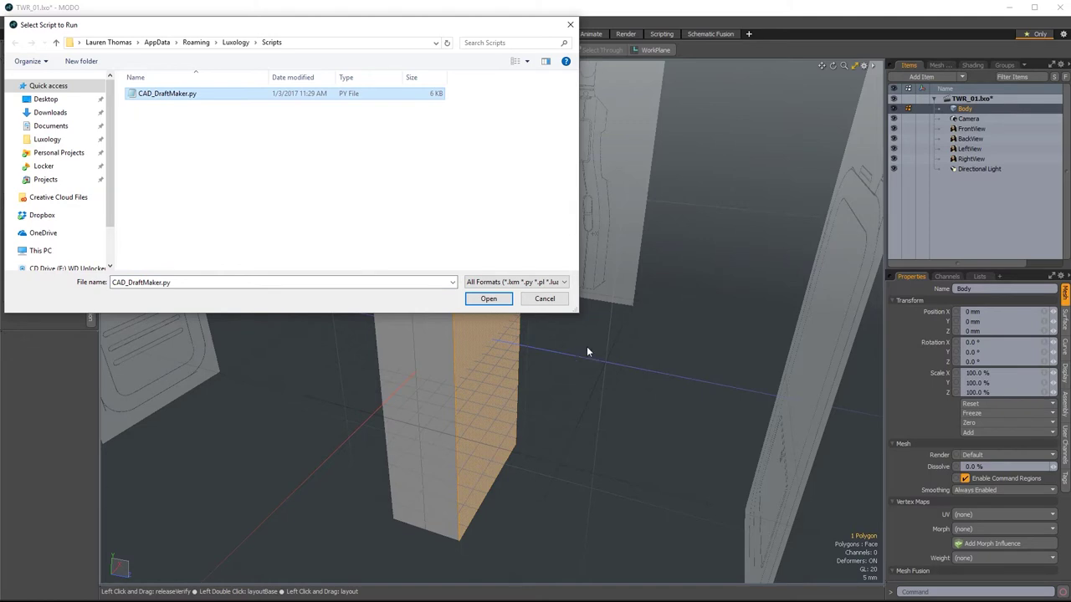
{"action": "left_click", "coordinate": [489, 300]}
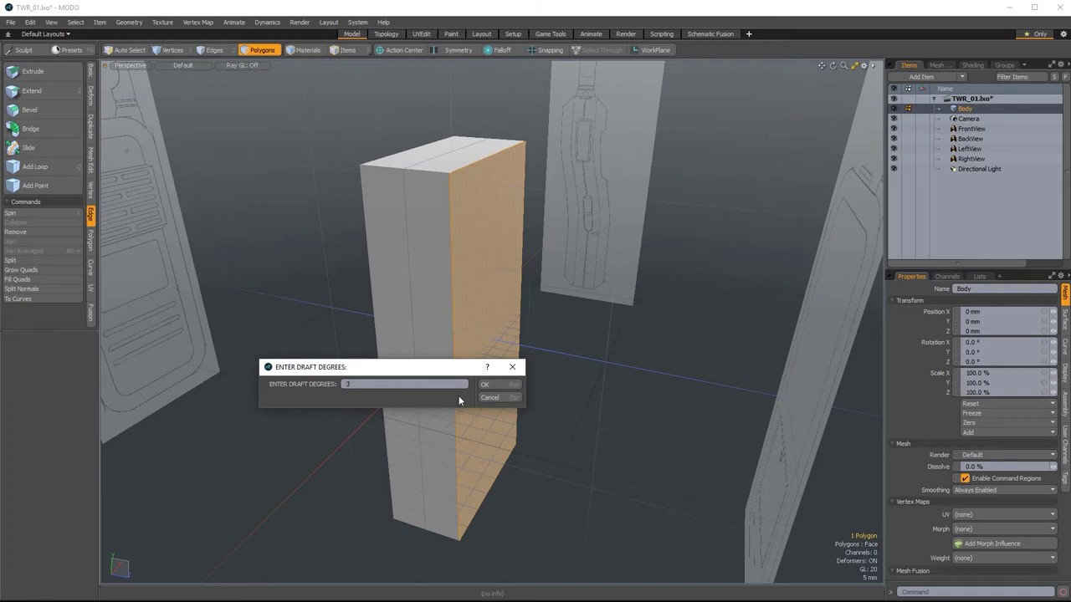
{"action": "left_click", "coordinate": [484, 385]}
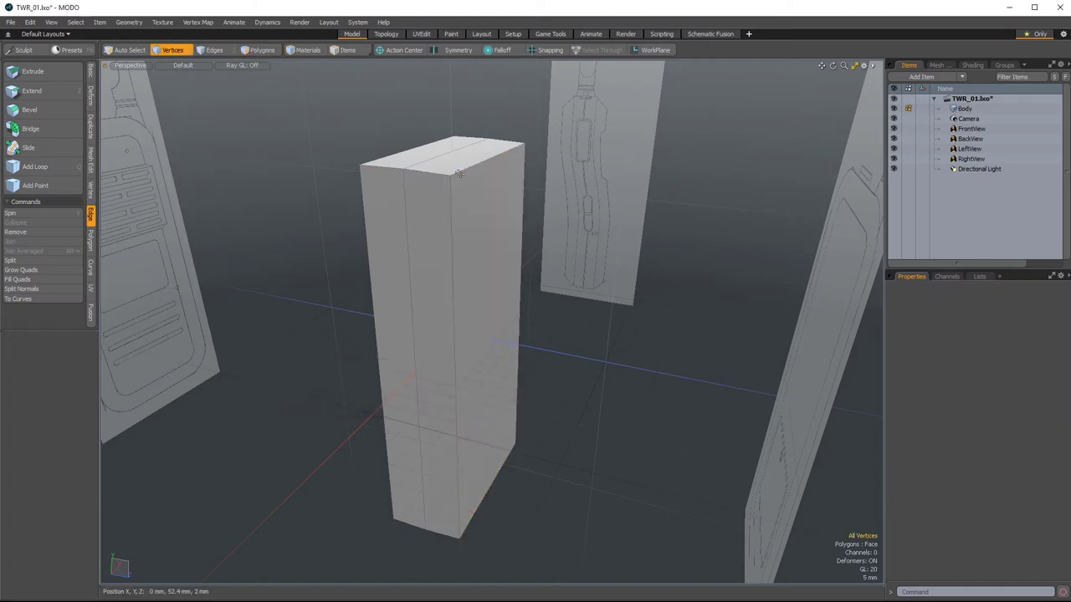
Check the draft in the right view, and run CAD_DraftMaker.py with 3 degrees on the body's opposite large face.
{"action": "key", "text": "ctrl+space"}
{"action": "left_click", "coordinate": [636, 217]}
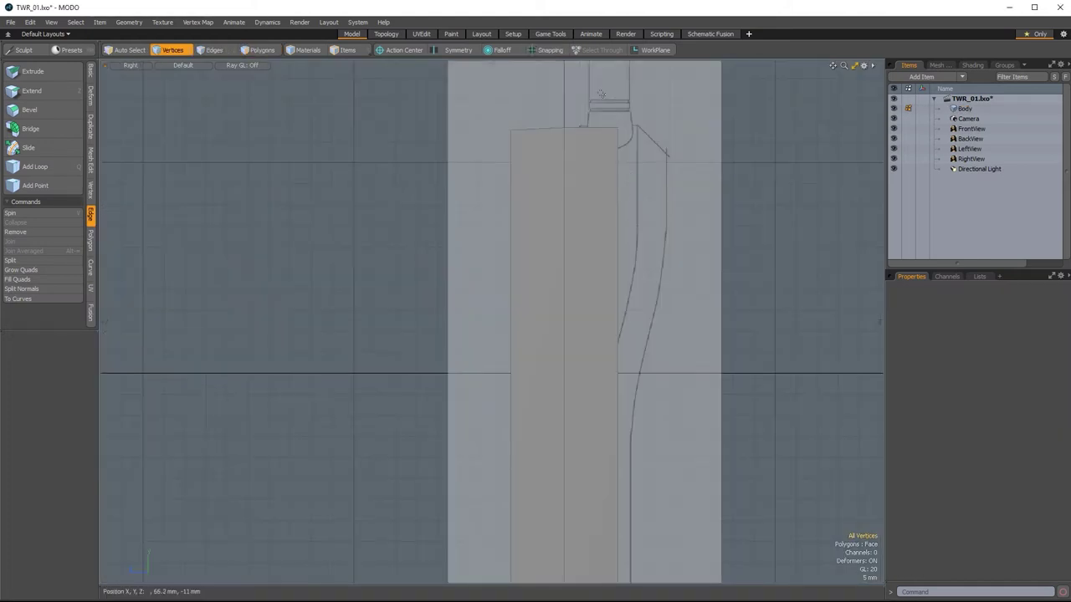
{"action": "scroll", "coordinate": [600, 95], "scroll_direction": "up", "scroll_amount": 2}
{"action": "key", "text": "ctrl+space"}
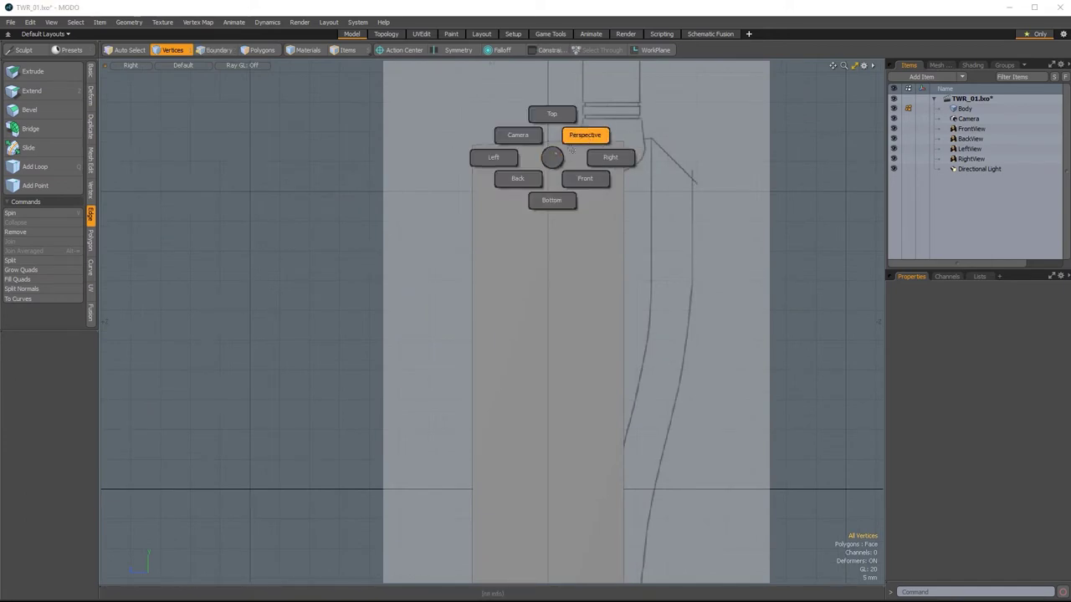
{"action": "left_click", "coordinate": [589, 140]}
{"action": "left_click_drag", "start_coordinate": [511, 222], "coordinate": [523, 317], "text": "alt"}
{"action": "left_click", "coordinate": [261, 49]}
{"action": "left_click", "coordinate": [505, 256]}
{"action": "left_click", "coordinate": [357, 22]}
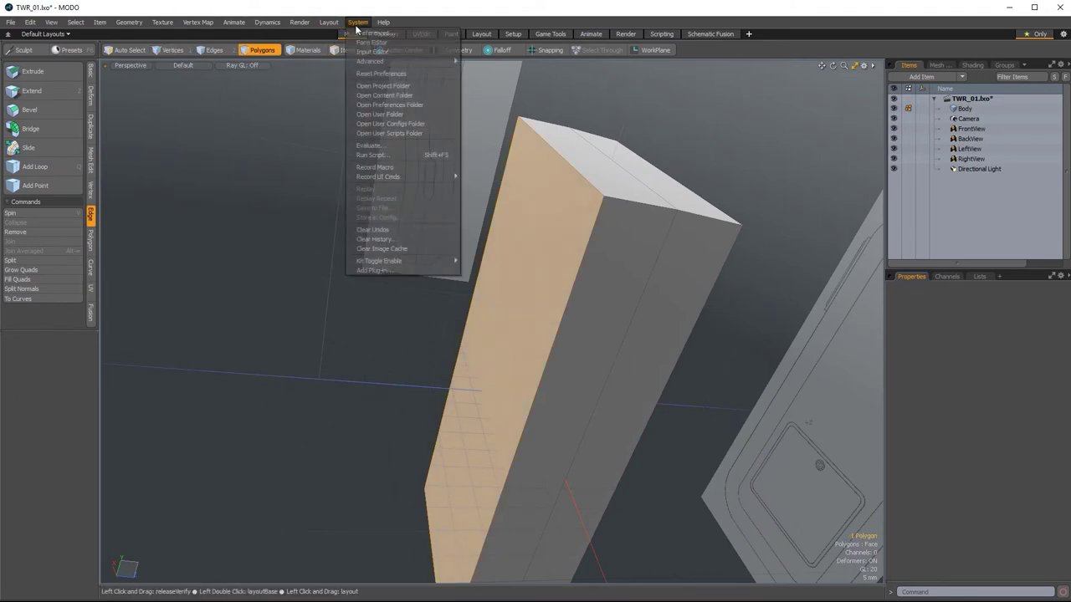
{"action": "left_click", "coordinate": [372, 166]}
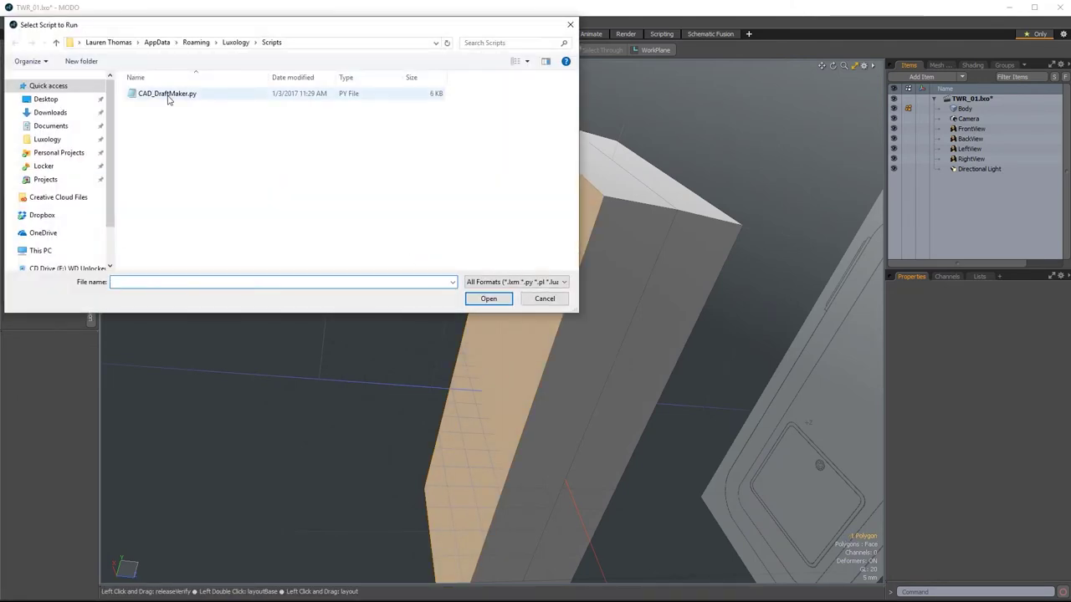
{"action": "left_click", "coordinate": [168, 94]}
{"action": "left_click", "coordinate": [489, 299]}
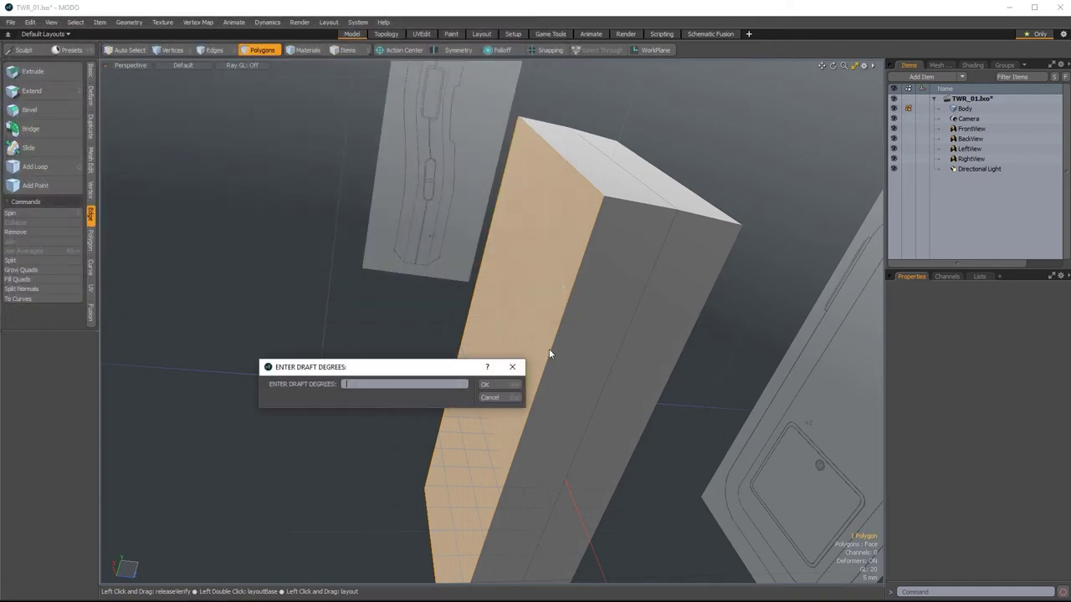
{"action": "left_click", "coordinate": [486, 385]}
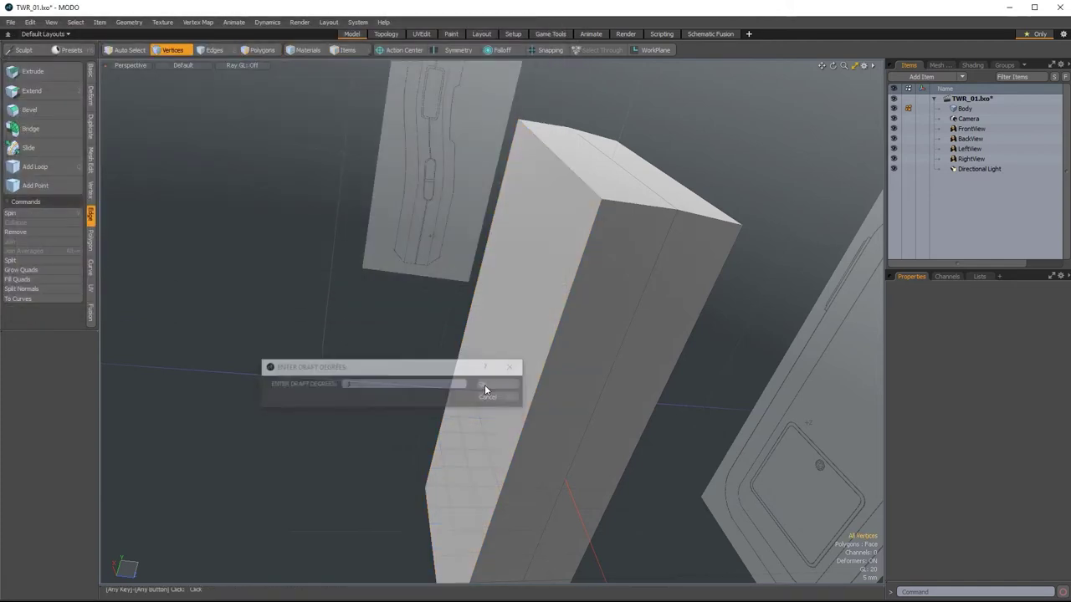
{"action": "left_click_drag", "start_coordinate": [708, 314], "coordinate": [620, 458], "text": "alt"}
{"action": "left_click_drag", "start_coordinate": [600, 263], "coordinate": [624, 229], "text": "alt"}
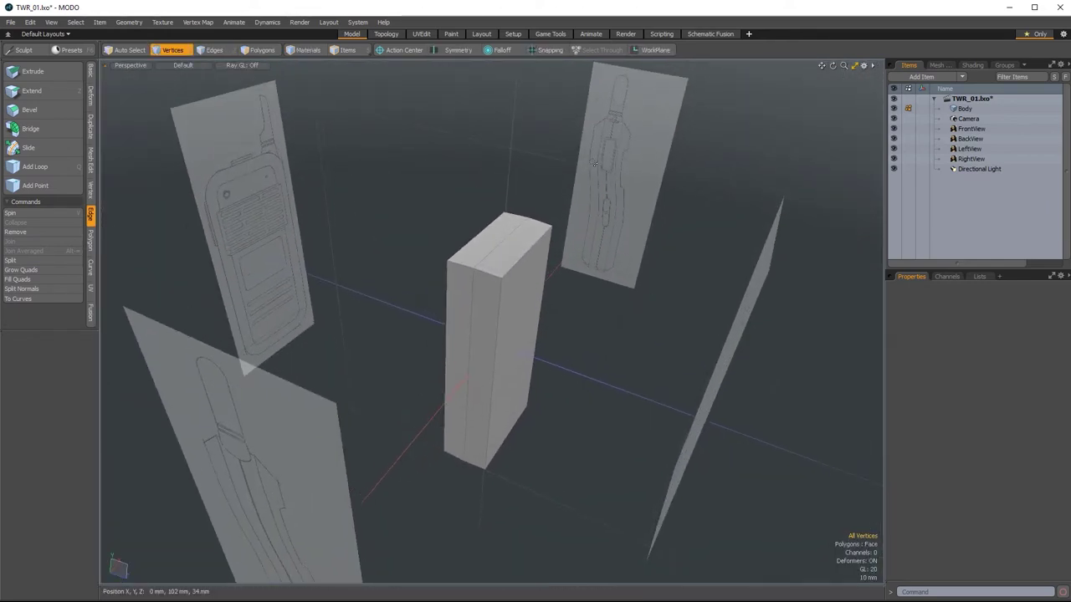
{"action": "left_click_drag", "start_coordinate": [616, 338], "coordinate": [671, 225], "text": "alt+shift"}
{"action": "left_click_drag", "start_coordinate": [544, 372], "coordinate": [599, 263], "text": "alt"}
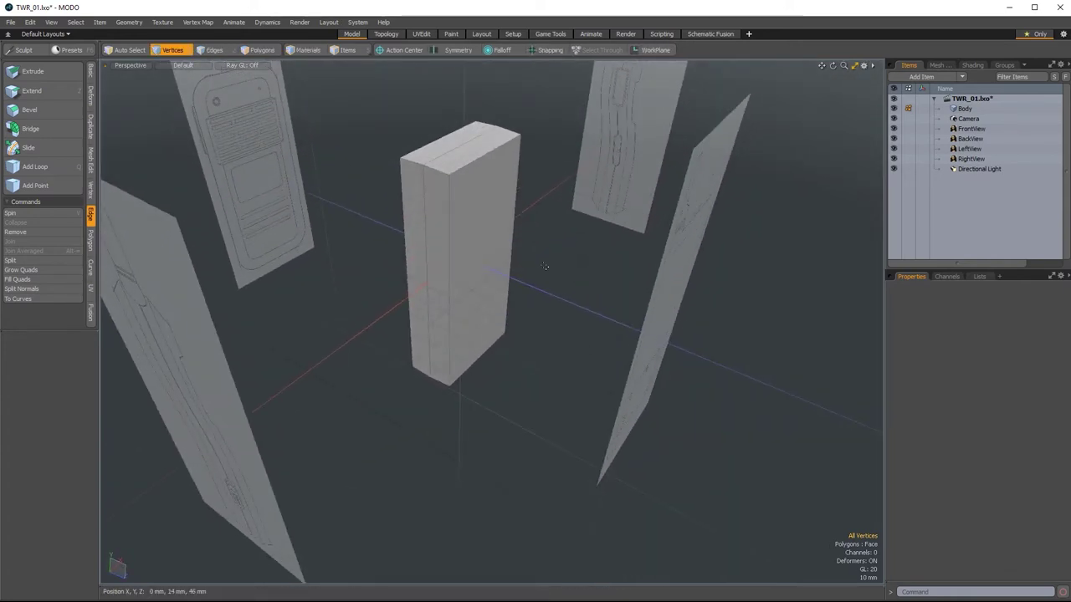
Loop Slice the body across its height with 12 uniform slices, based on the two vertical edges of a large face.
{"action": "left_click", "coordinate": [90, 159]}
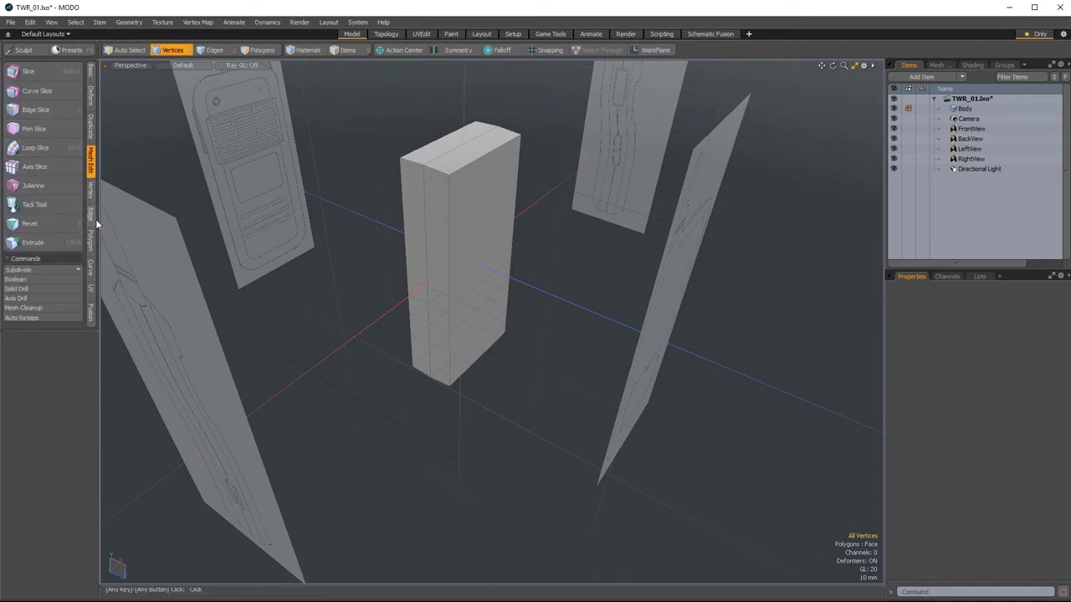
{"action": "left_click_drag", "start_coordinate": [443, 341], "coordinate": [441, 251], "text": "alt"}
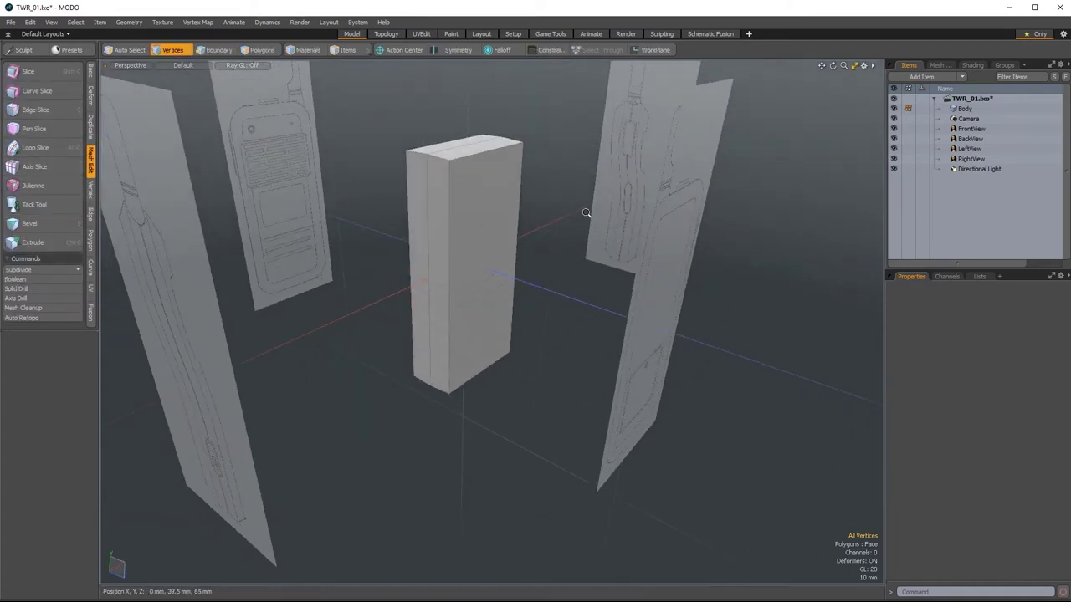
{"action": "left_click_drag", "start_coordinate": [586, 212], "coordinate": [602, 348], "text": "ctrl+alt"}
{"action": "key", "text": "2"}
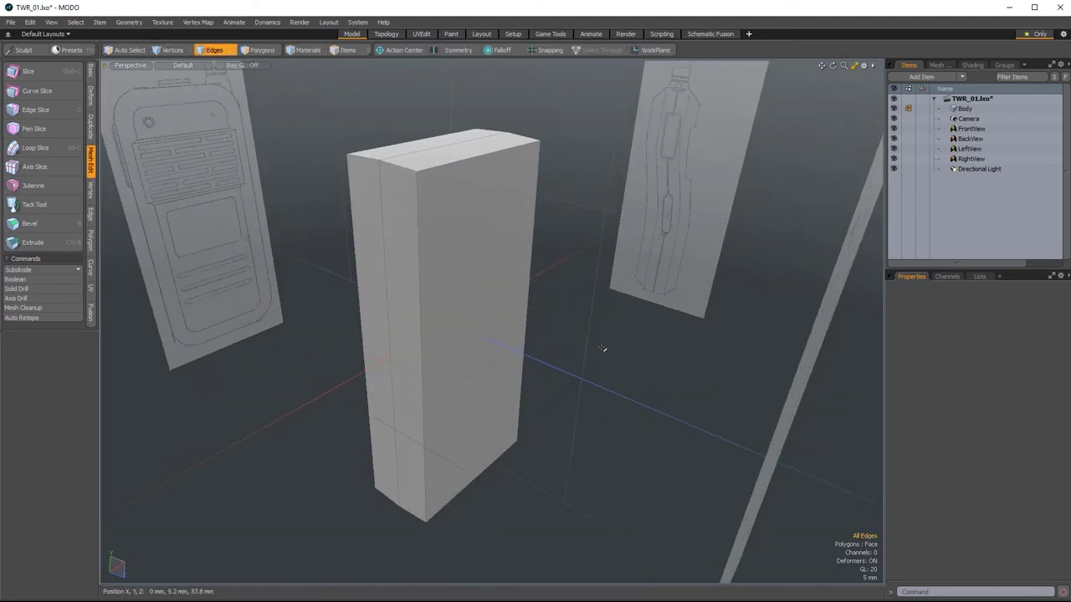
{"action": "left_click", "coordinate": [535, 266]}
{"action": "left_click", "coordinate": [416, 321], "text": "shift"}
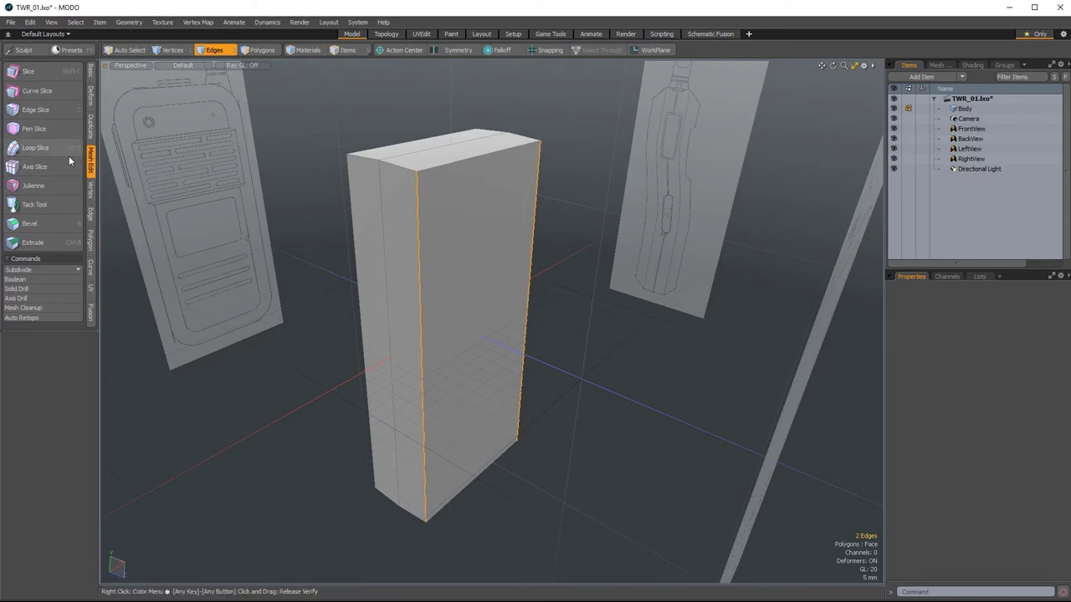
{"action": "key", "text": "alt"}
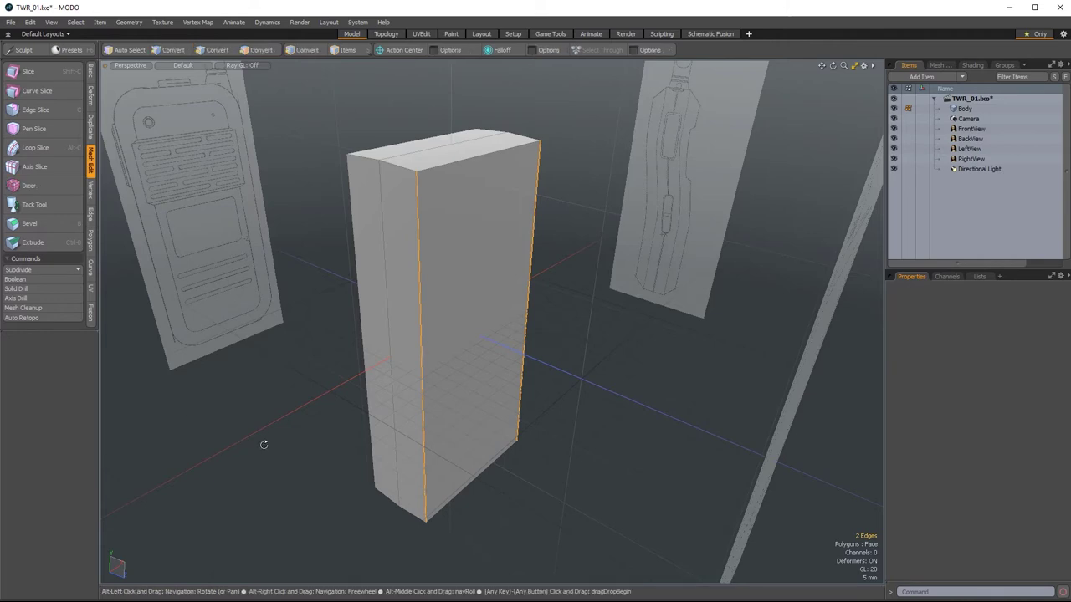
{"action": "key", "text": "alt+c"}
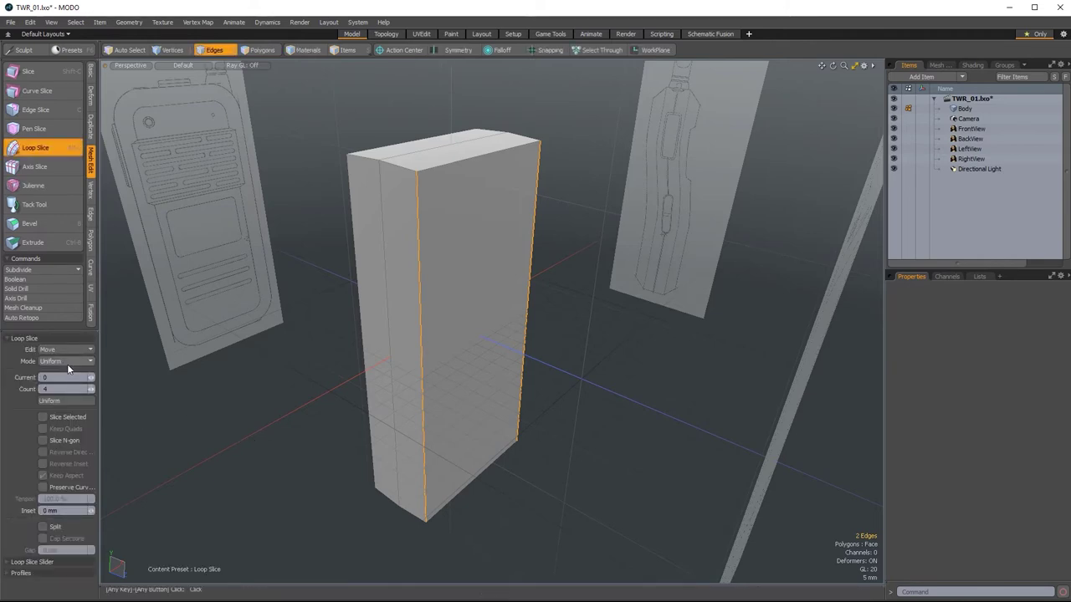
{"action": "left_click", "coordinate": [48, 390]}
{"action": "left_click", "coordinate": [55, 361]}
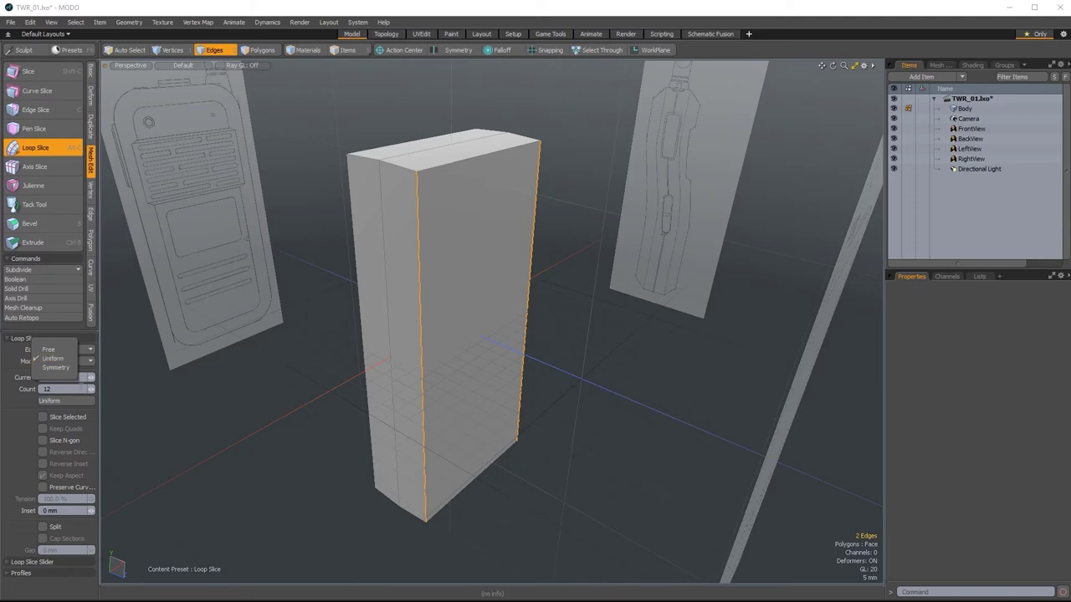
{"action": "left_click", "coordinate": [11, 421]}
{"action": "left_click", "coordinate": [613, 332]}
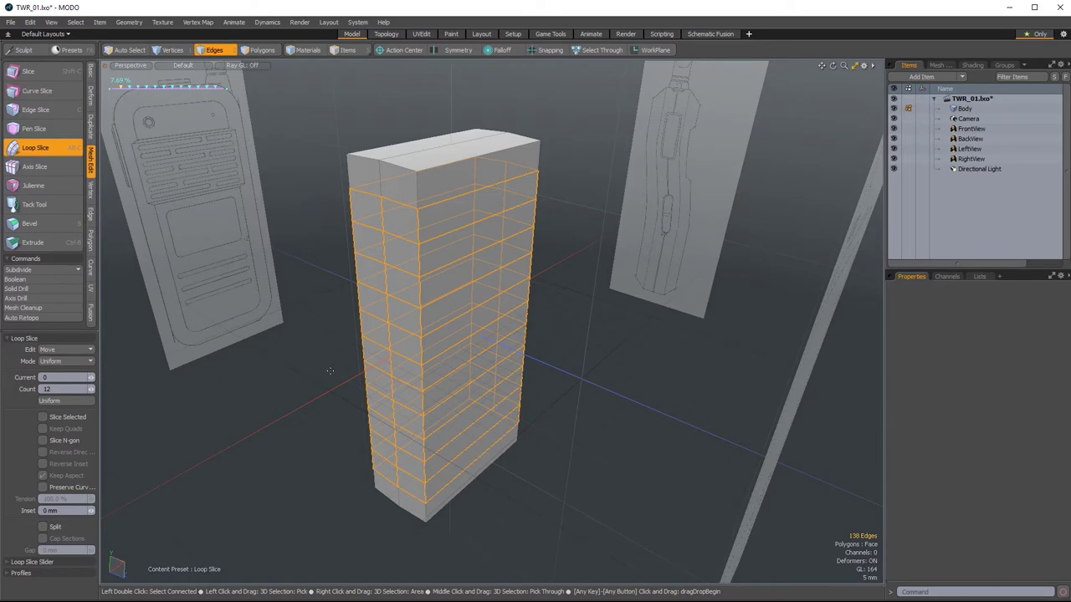
{"action": "key", "text": "space"}
{"action": "left_click", "coordinate": [630, 351]}
Loop Slice the body across its width with 4 uniform slices, using two of its horizontal edges.
{"action": "left_click_drag", "start_coordinate": [692, 310], "coordinate": [602, 371], "text": "alt"}
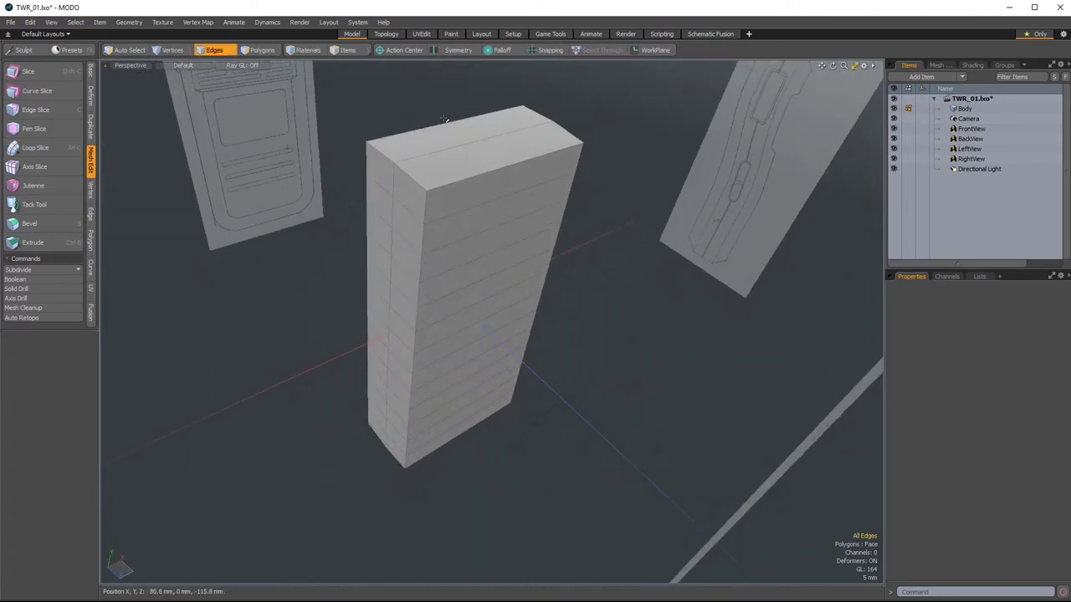
{"action": "left_click", "coordinate": [490, 200]}
{"action": "left_click", "coordinate": [494, 235], "text": "shift"}
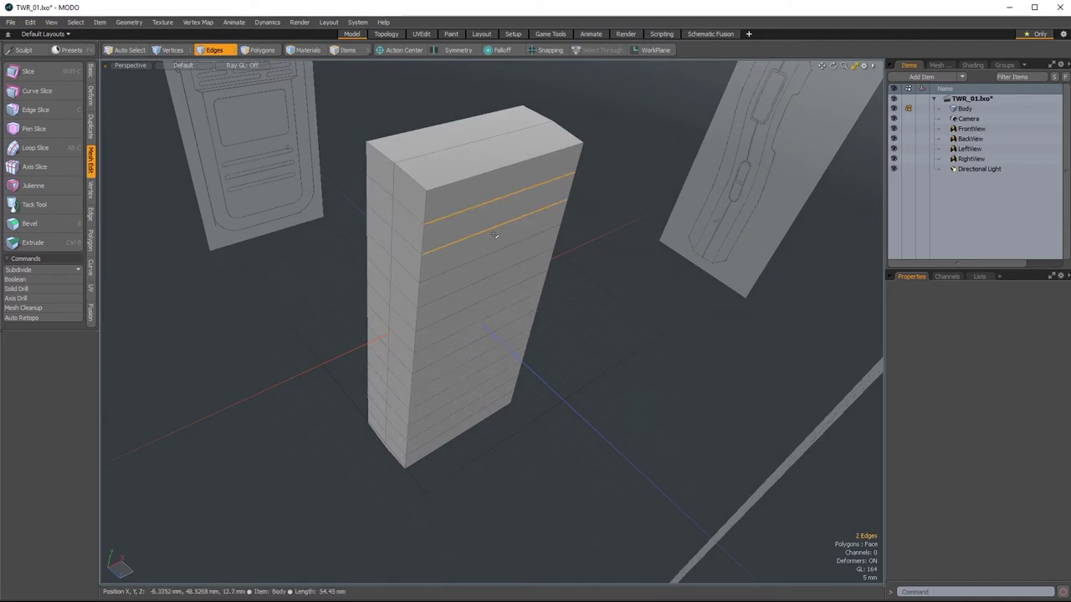
{"action": "key", "text": "alt+c"}
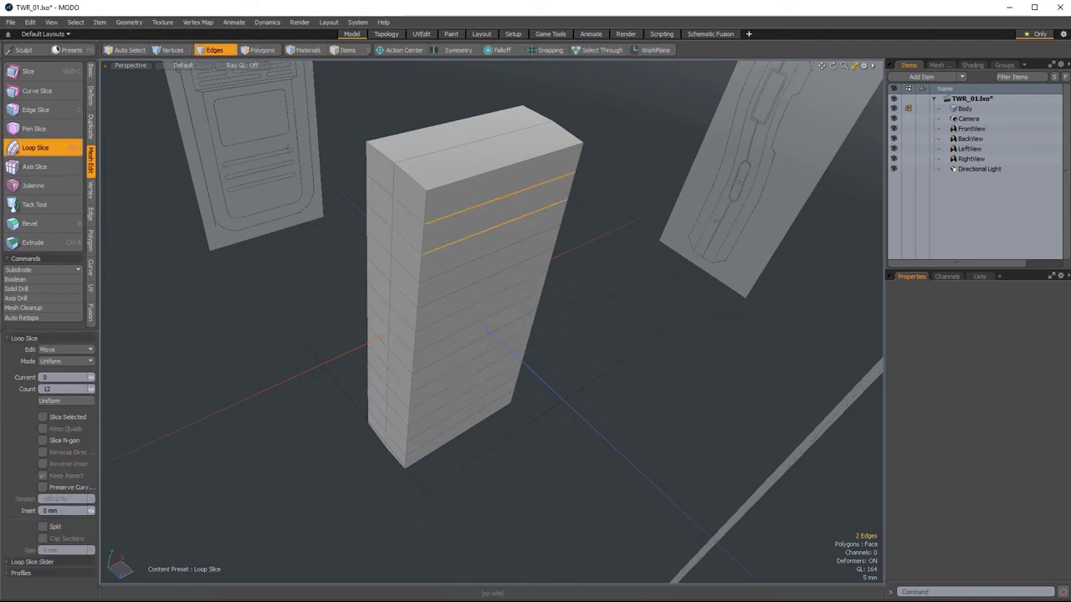
{"action": "type", "text": "4"}
{"action": "left_click", "coordinate": [275, 358]}
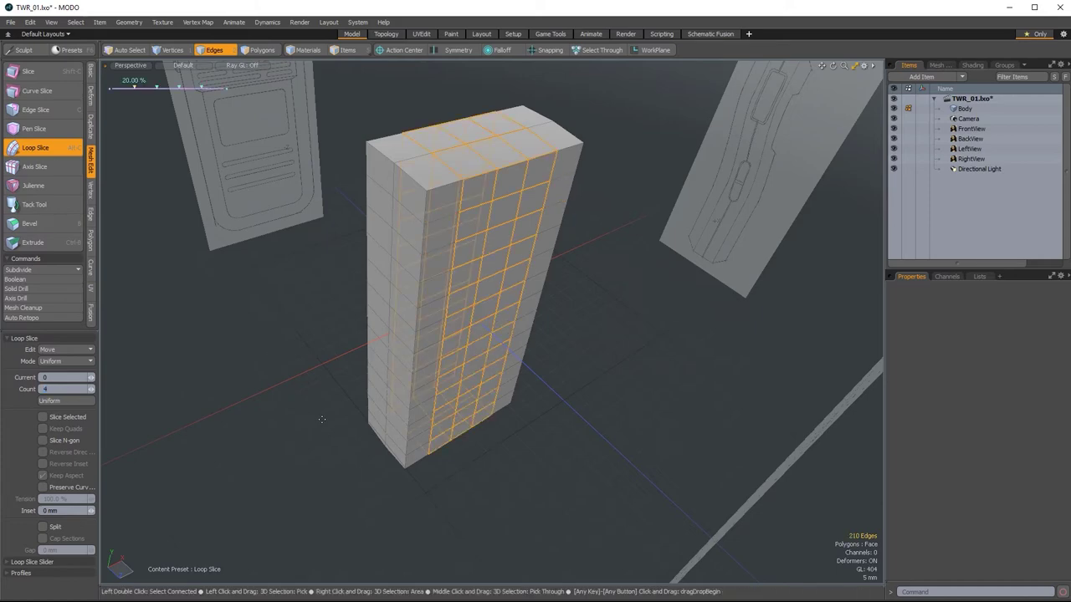
{"action": "key", "text": "space"}
{"action": "left_click", "coordinate": [569, 433]}
Remove the uppermost and lowermost horizontal edge loops from the body.
{"action": "mouse_move", "coordinate": [569, 433]}
{"action": "left_mouse_down", "text": "alt"}
{"action": "mouse_move", "coordinate": [662, 351]}
{"action": "mouse_move", "coordinate": [619, 359]}
{"action": "mouse_move", "coordinate": [600, 340]}
{"action": "mouse_move", "coordinate": [517, 477]}
{"action": "mouse_move", "coordinate": [568, 446]}
{"action": "left_mouse_up", "text": "alt"}
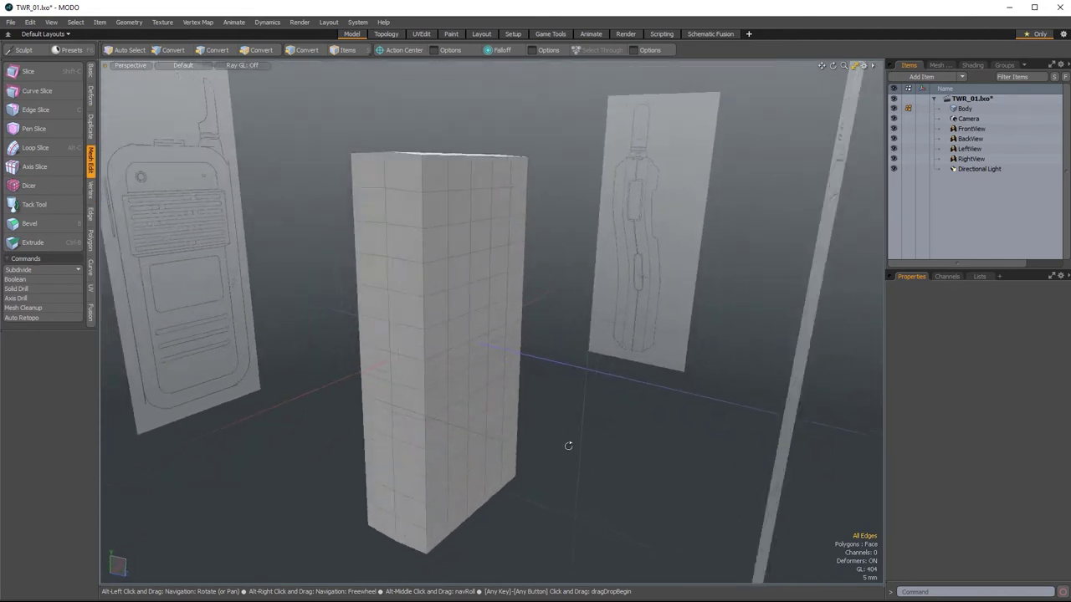
{"action": "double_click", "coordinate": [398, 186]}
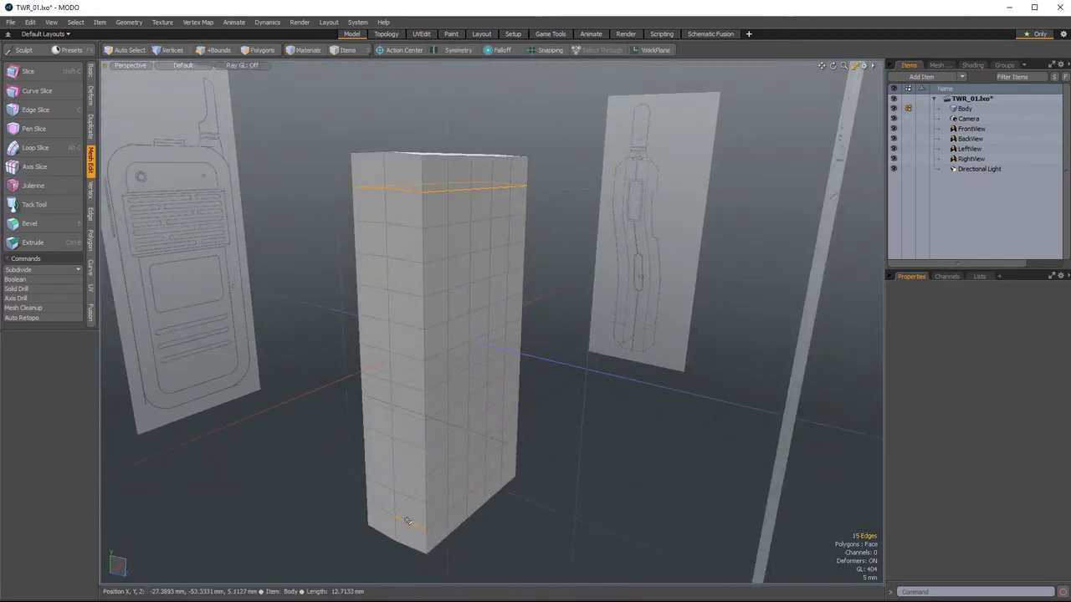
{"action": "left_click", "coordinate": [618, 452]}
{"action": "left_click_drag", "start_coordinate": [606, 248], "coordinate": [656, 194], "text": "alt"}
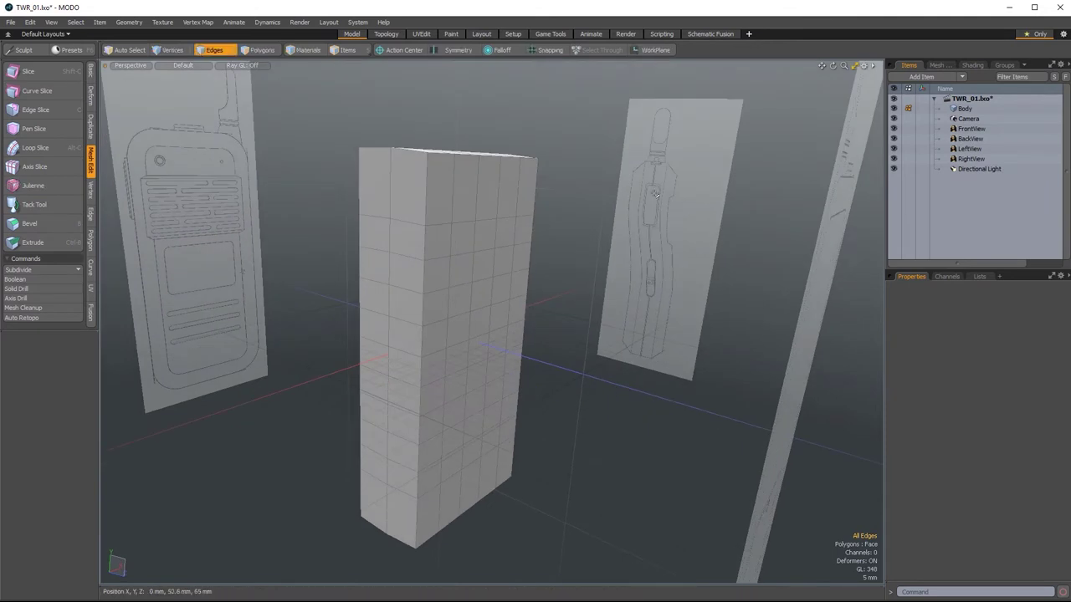
Show the body in the left view with Wireframe shading in item mode.
{"action": "left_click_drag", "start_coordinate": [662, 393], "coordinate": [593, 329], "text": "alt"}
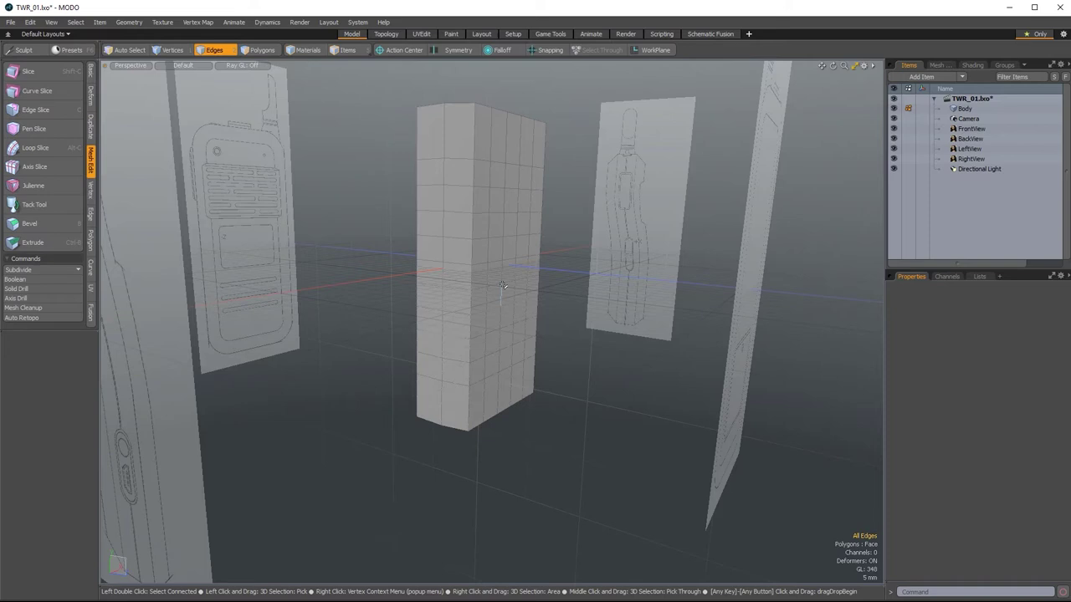
{"action": "left_click_drag", "start_coordinate": [504, 201], "coordinate": [593, 269], "text": "alt"}
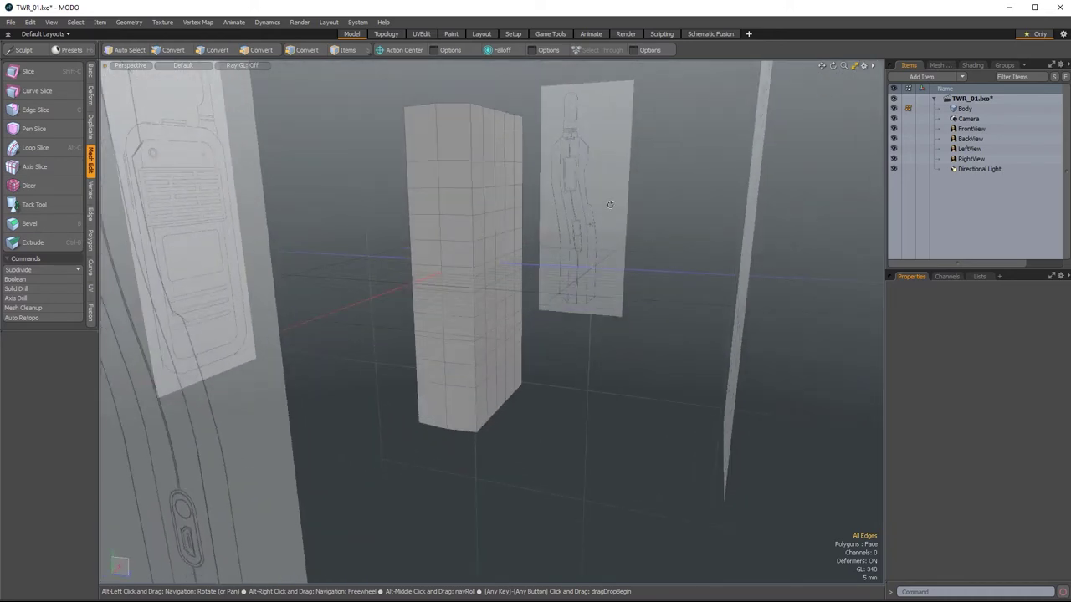
{"action": "key", "text": "ctrl+space"}
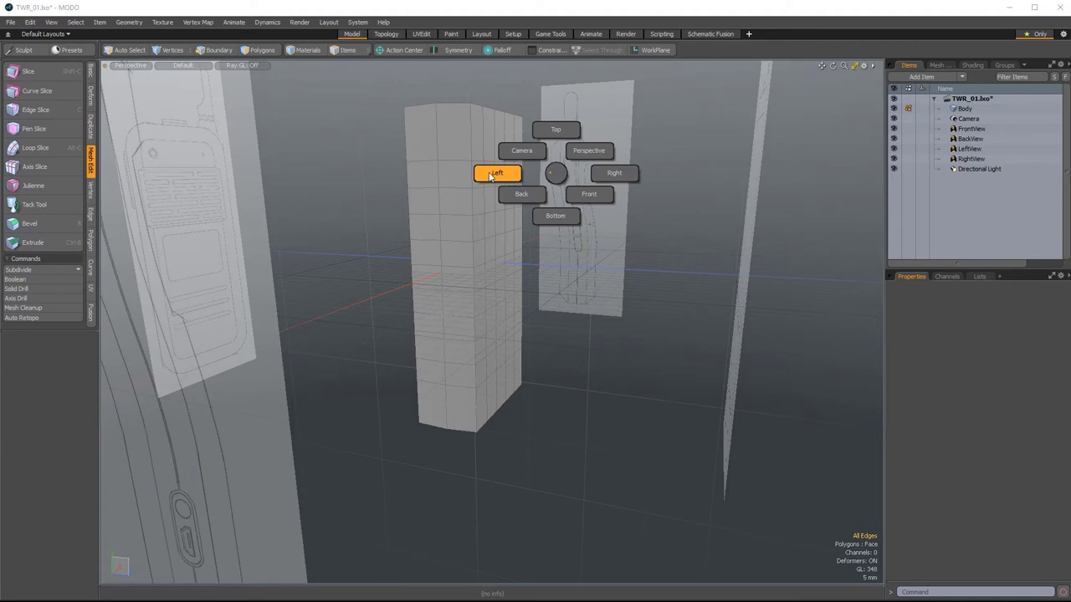
{"action": "left_click", "coordinate": [491, 175]}
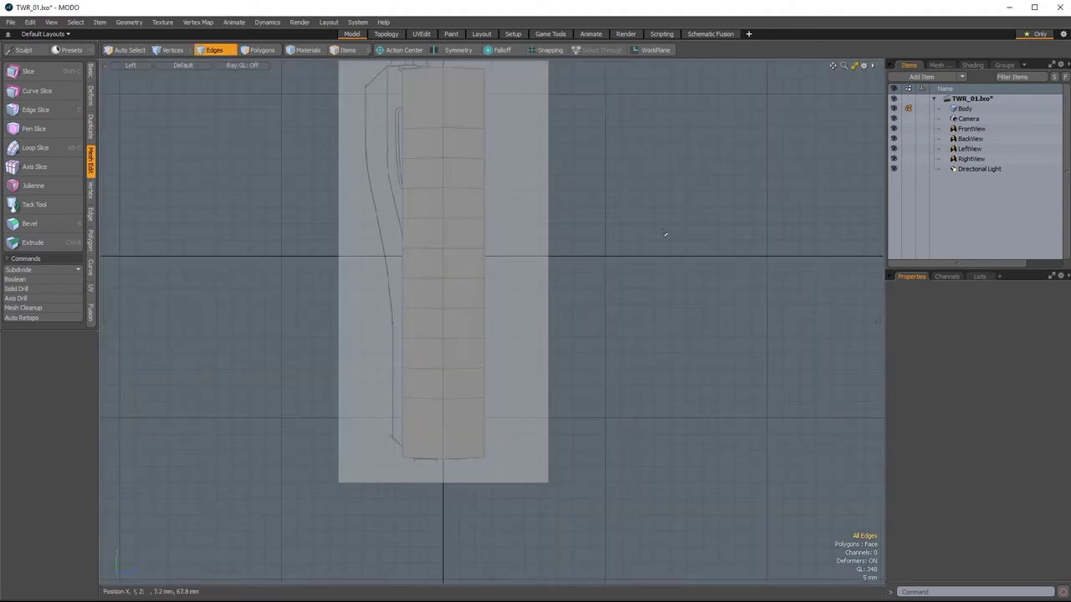
{"action": "left_click", "coordinate": [348, 50]}
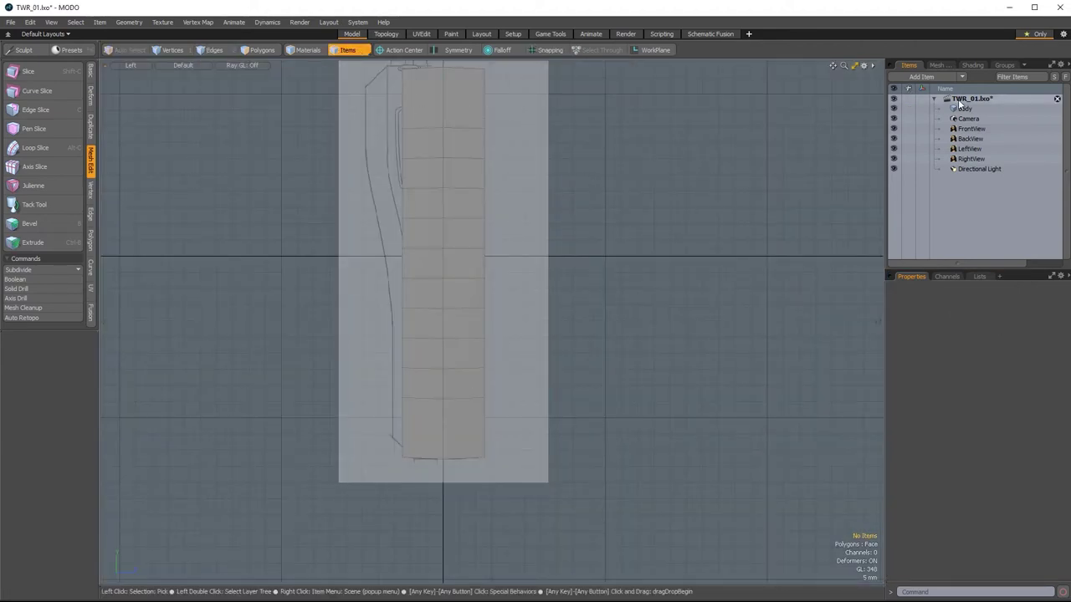
{"action": "left_click", "coordinate": [182, 66]}
{"action": "left_click", "coordinate": [176, 78]}
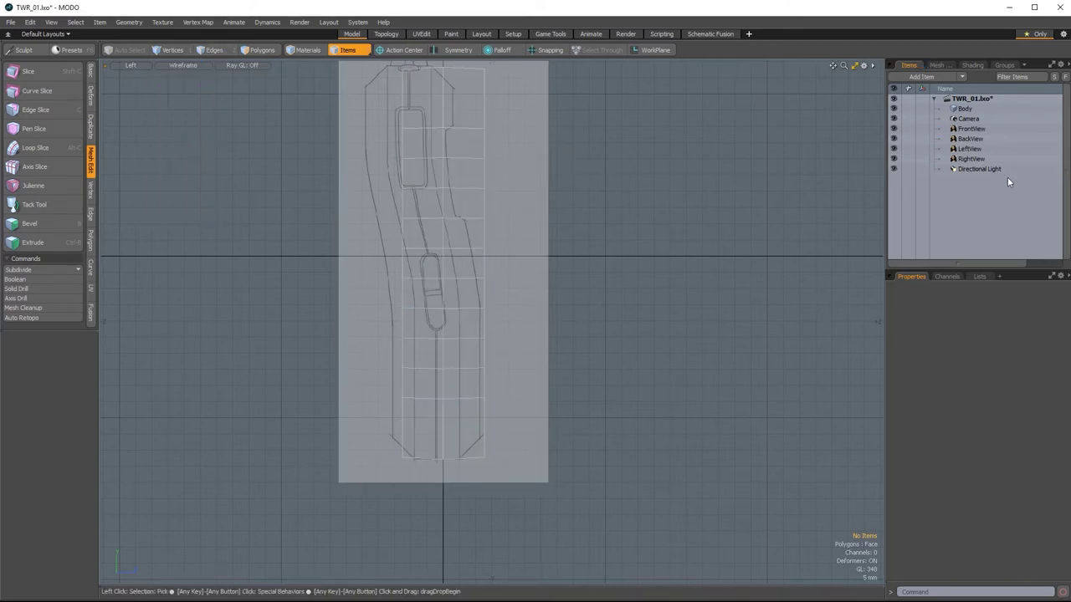
Move the LeftView and RightView backdrops together about 2.2 mm along Z, centring the radio's lower part on the body.
{"action": "left_click", "coordinate": [966, 149]}
{"action": "left_click", "coordinate": [966, 159], "text": "shift"}
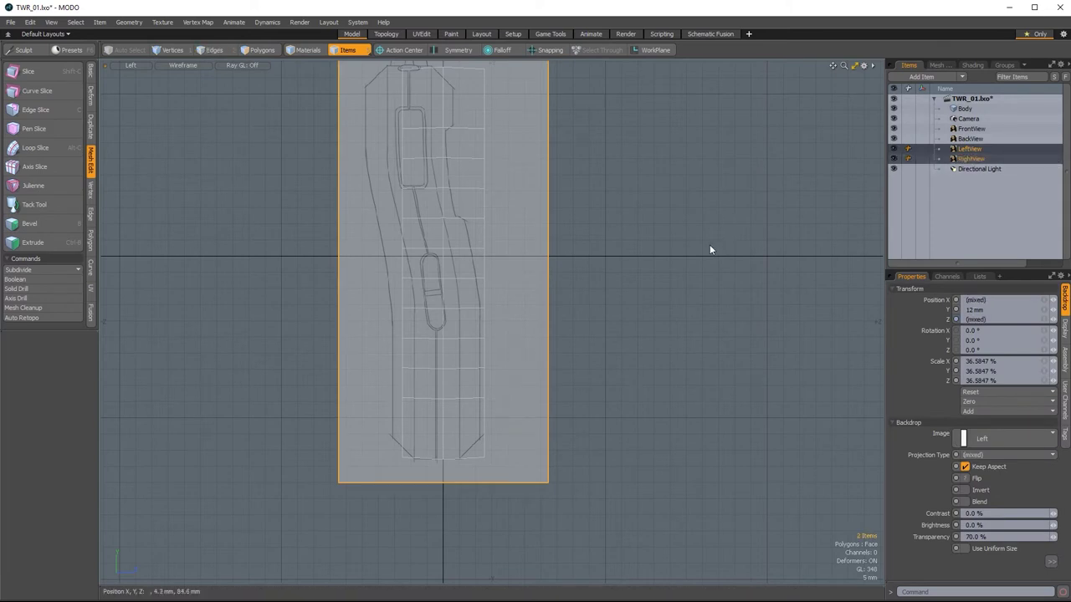
{"action": "key", "text": "w"}
{"action": "left_click_drag", "start_coordinate": [472, 216], "coordinate": [480, 217]}
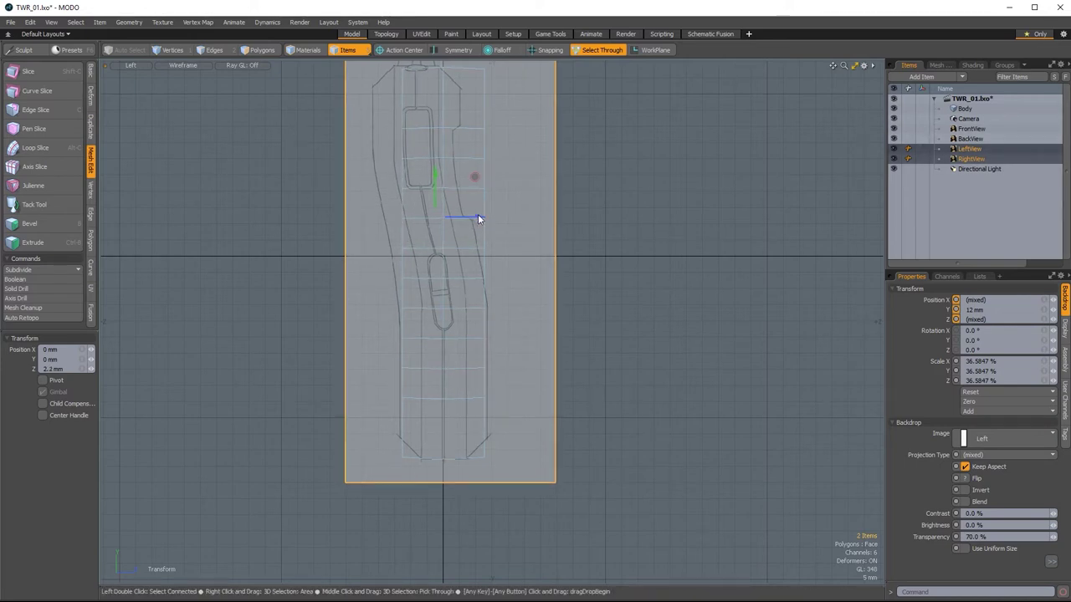
{"action": "left_click_drag", "start_coordinate": [478, 217], "coordinate": [477, 216]}
{"action": "key", "text": "space"}
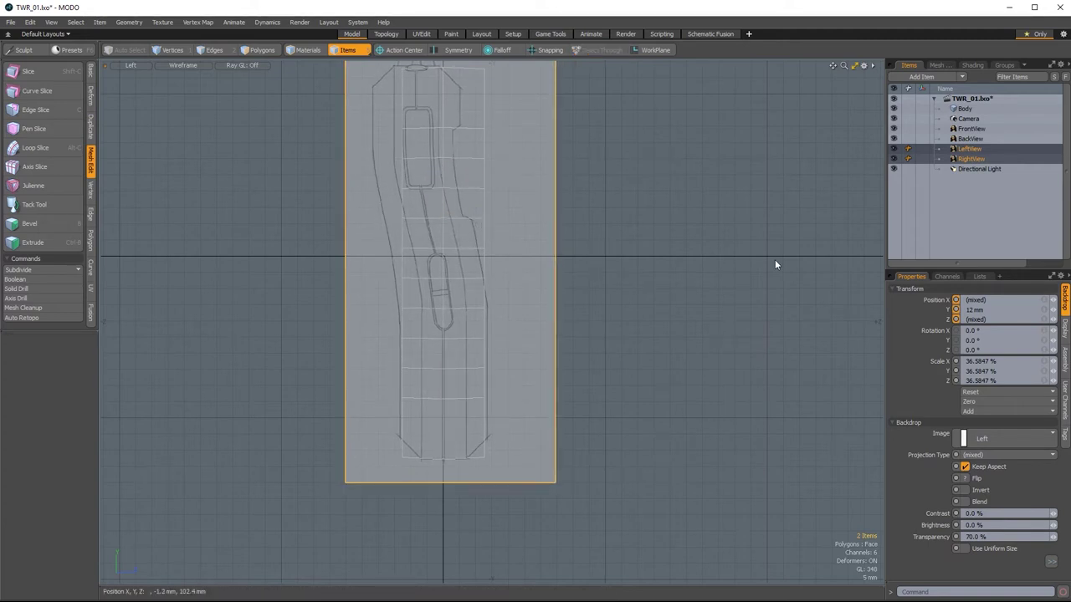
{"action": "left_click", "coordinate": [774, 260]}
Inspect the body in perspective with Default shading, and return to the left view.
{"action": "key", "text": "ctrl+space"}
{"action": "left_click", "coordinate": [804, 241]}
{"action": "left_click_drag", "start_coordinate": [827, 265], "coordinate": [660, 374], "text": "alt"}
{"action": "left_click", "coordinate": [181, 65]}
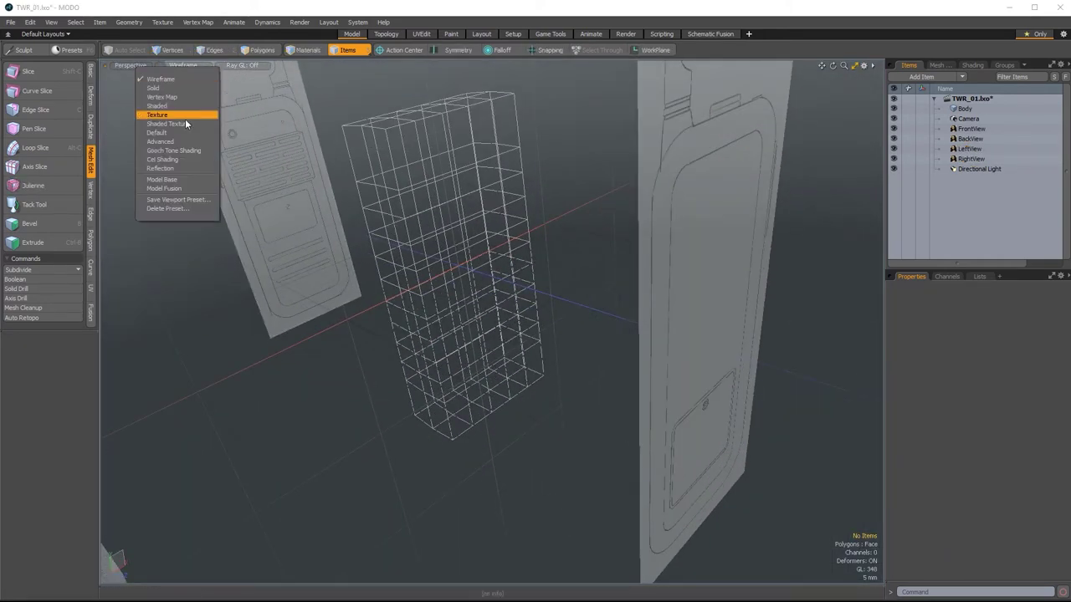
{"action": "left_click", "coordinate": [175, 132]}
{"action": "left_click_drag", "start_coordinate": [438, 341], "coordinate": [611, 253], "text": "alt"}
{"action": "key", "text": "ctrl+space"}
{"action": "left_click", "coordinate": [563, 258]}
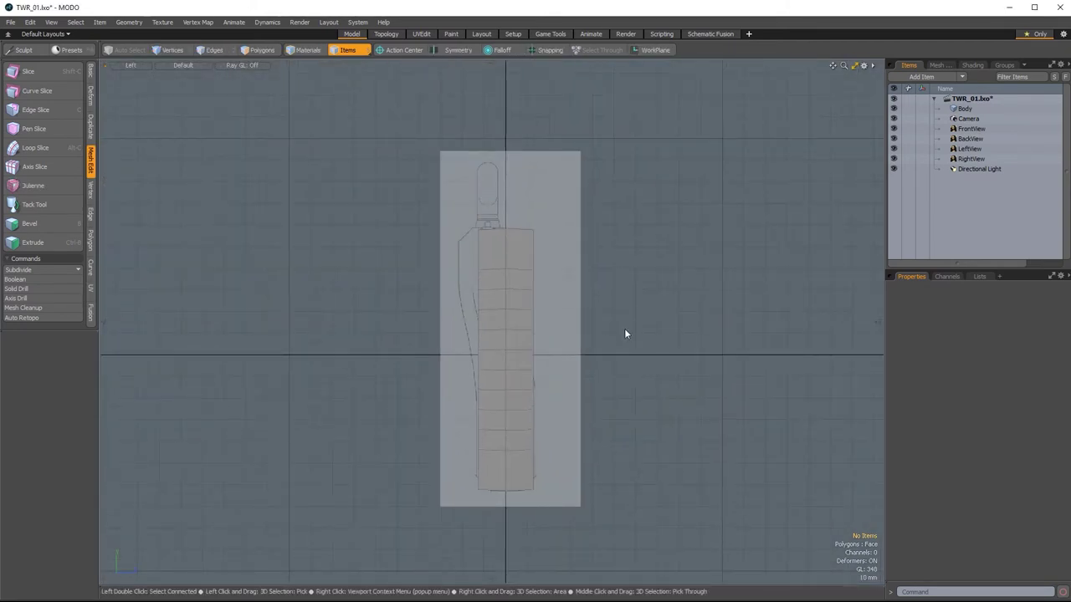
Try to shift the body's top edges and all horizontal loops except the lowest one by -3 mm in Z.
{"action": "left_click", "coordinate": [214, 49]}
{"action": "left_click_drag", "start_coordinate": [518, 441], "coordinate": [519, 269]}
{"action": "key", "text": "l"}
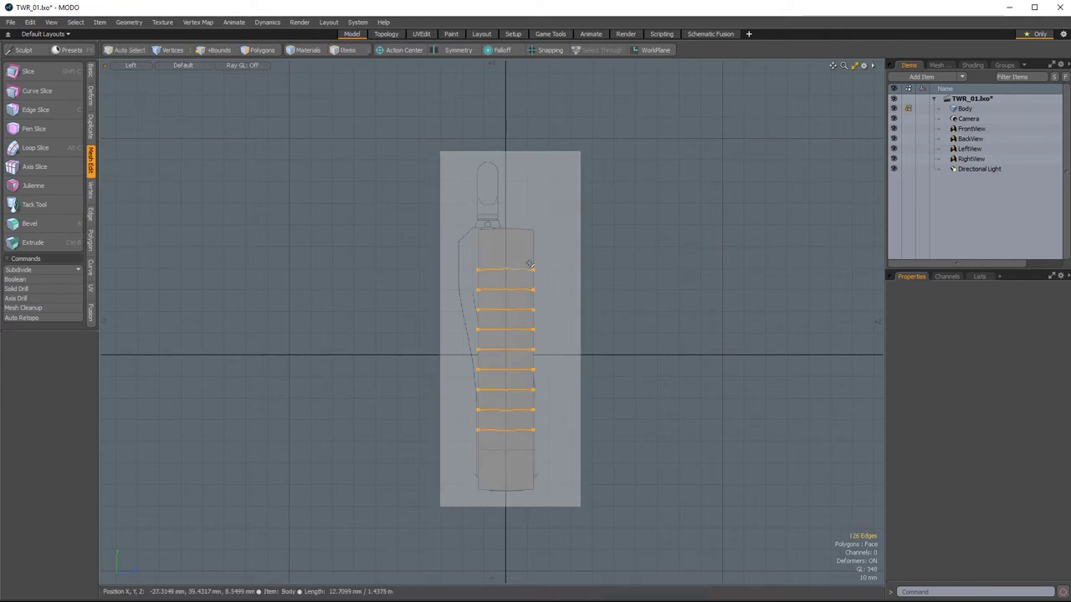
{"action": "mouse_move", "coordinate": [541, 210]}
{"action": "right_mouse_down", "text": "shift"}
{"action": "mouse_move", "coordinate": [478, 250]}
{"action": "mouse_move", "coordinate": [568, 252]}
{"action": "right_mouse_up", "text": "shift"}
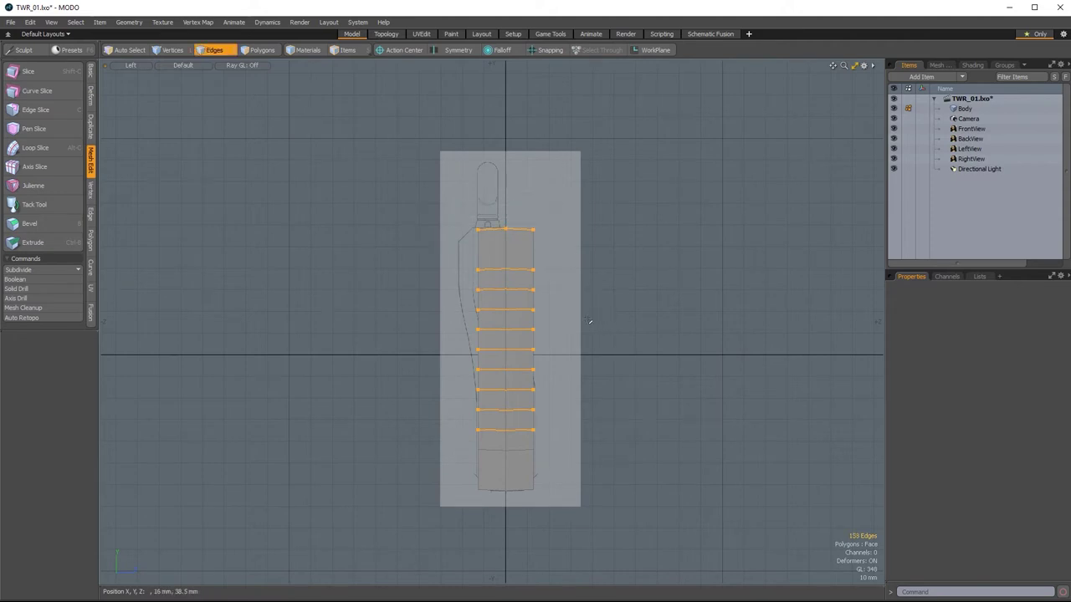
{"action": "key", "text": "w"}
{"action": "left_click_drag", "start_coordinate": [549, 330], "coordinate": [540, 328]}
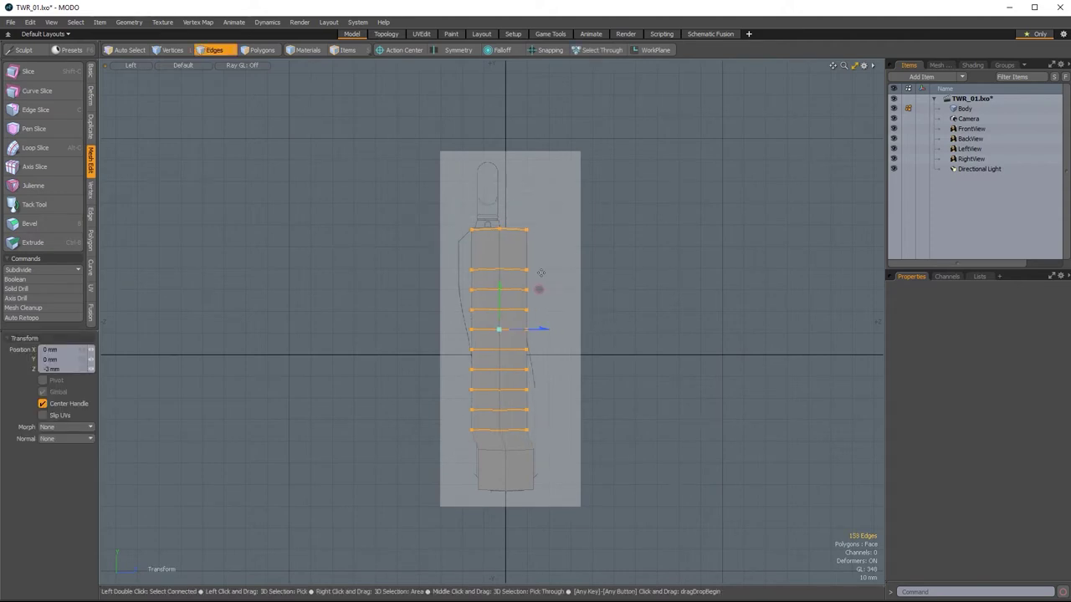
Try to shift the edges from one loop higher up to the body's top further in Z, and undo both edge shifts.
{"action": "key", "text": "q"}
{"action": "right_click_drag", "start_coordinate": [455, 202], "coordinate": [434, 363]}
{"action": "mouse_move", "coordinate": [458, 417]}
{"action": "right_mouse_down"}
{"action": "mouse_move", "coordinate": [553, 402]}
{"action": "mouse_move", "coordinate": [546, 219]}
{"action": "right_mouse_up"}
{"action": "key", "text": "w"}
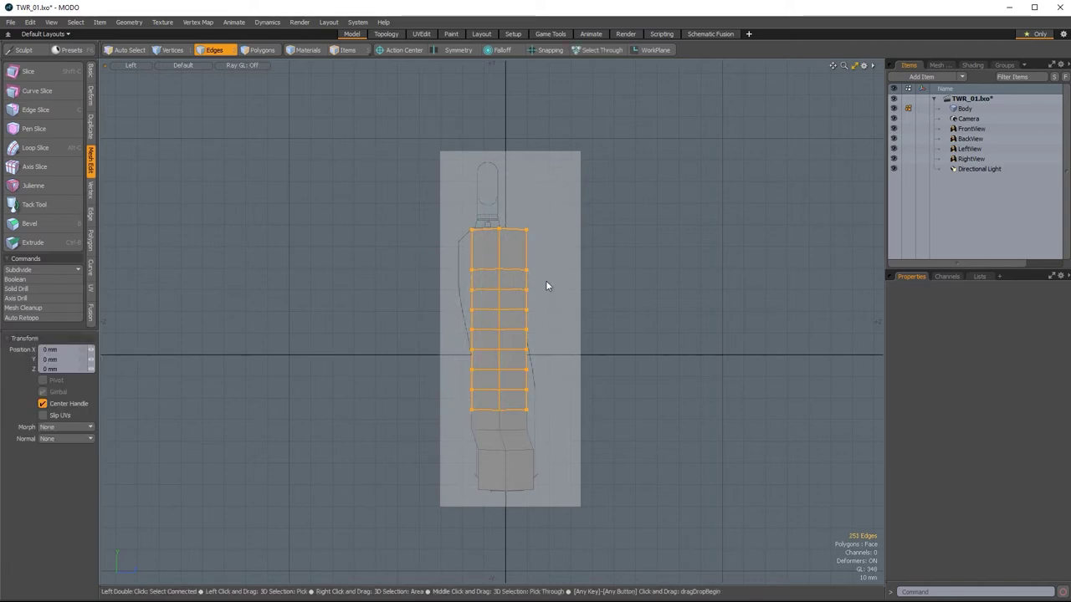
{"action": "left_click_drag", "start_coordinate": [543, 322], "coordinate": [540, 320]}
{"action": "key", "text": "q"}
{"action": "key", "text": "ctrl+z"}
{"action": "key", "text": "ctrl+z"}
{"action": "key", "text": "ctrl+z"}
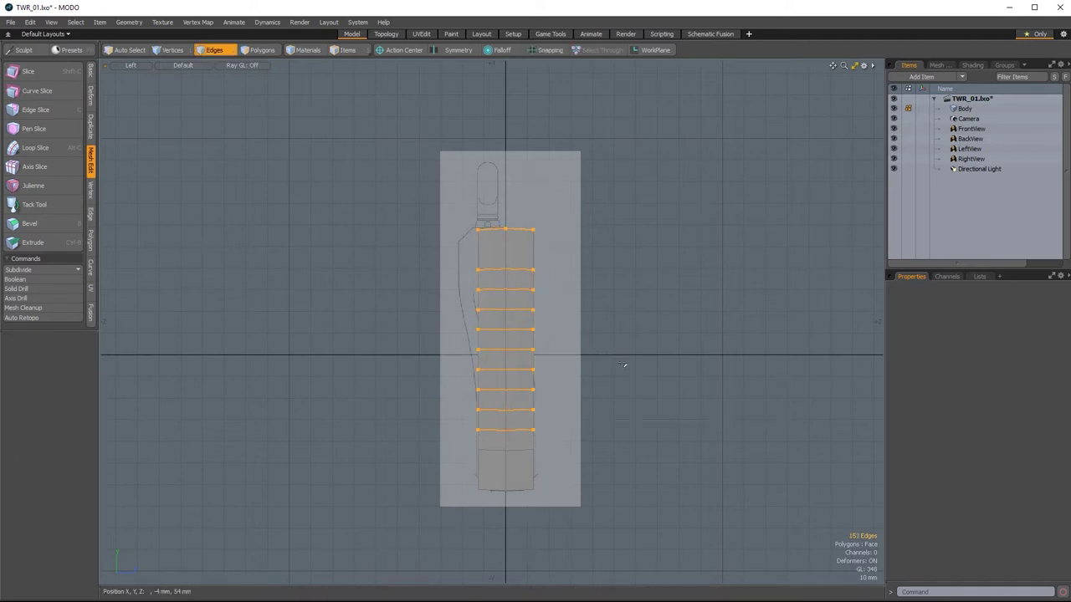
In polygon mode with Wireframe shading, set a Linear falloff from Y -57.5 mm, Z -500 um to Y 64 mm, Z -64.5 mm.
{"action": "key", "text": "3"}
{"action": "left_click", "coordinate": [799, 388]}
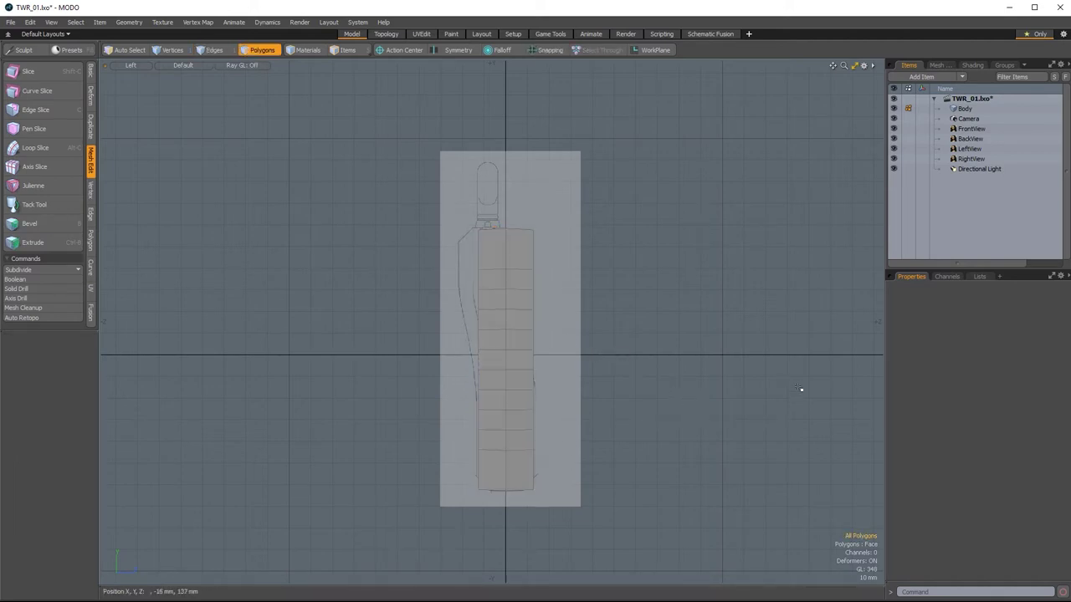
{"action": "left_click", "coordinate": [183, 66]}
{"action": "left_click", "coordinate": [184, 85]}
{"action": "mouse_move", "coordinate": [557, 203]}
{"action": "left_mouse_down", "text": "ctrl+alt"}
{"action": "mouse_move", "coordinate": [580, 347]}
{"action": "mouse_move", "coordinate": [490, 253]}
{"action": "left_mouse_up", "text": "ctrl+alt"}
{"action": "left_click", "coordinate": [506, 51]}
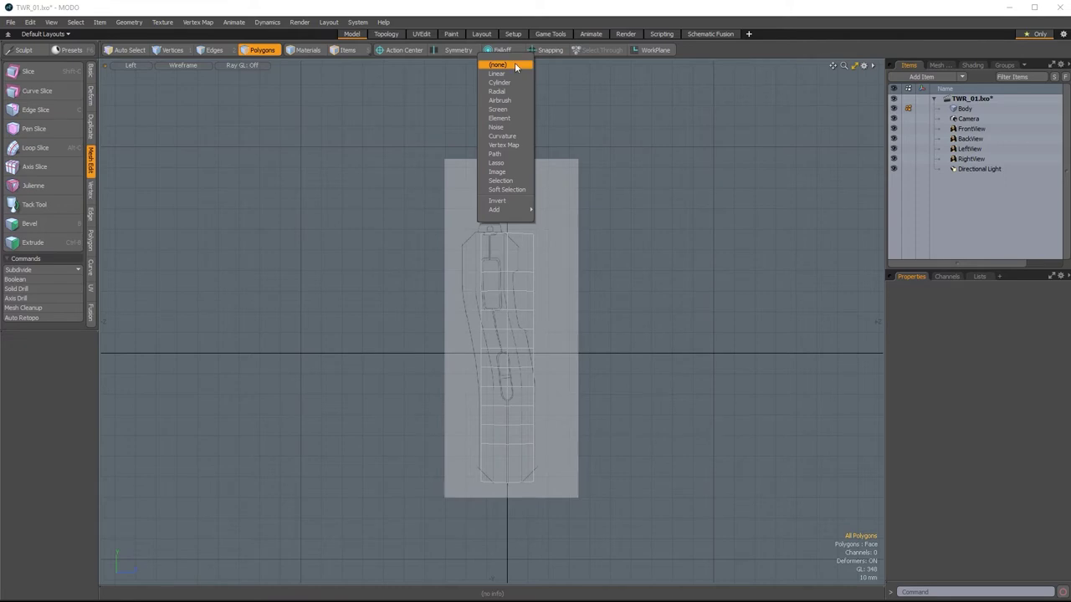
{"action": "left_click", "coordinate": [498, 73]}
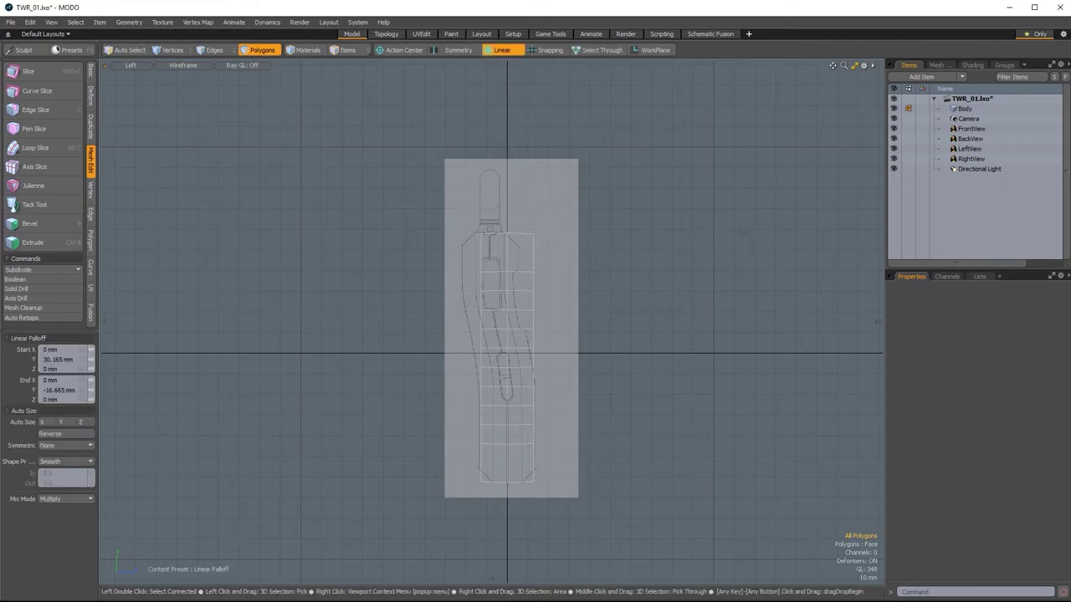
{"action": "left_click_drag", "start_coordinate": [375, 220], "coordinate": [505, 473]}
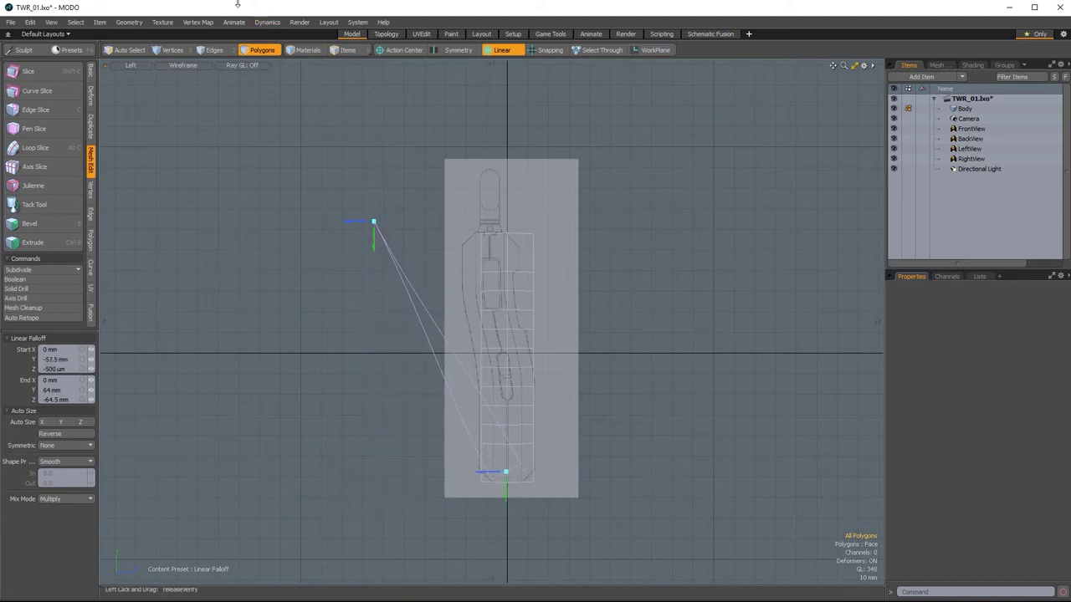
Refit the Linear falloff from Y -64.5 mm to Y 58 mm, and try shifting the body by -2.5 mm in Z.
{"action": "left_click_drag", "start_coordinate": [373, 221], "coordinate": [507, 233]}
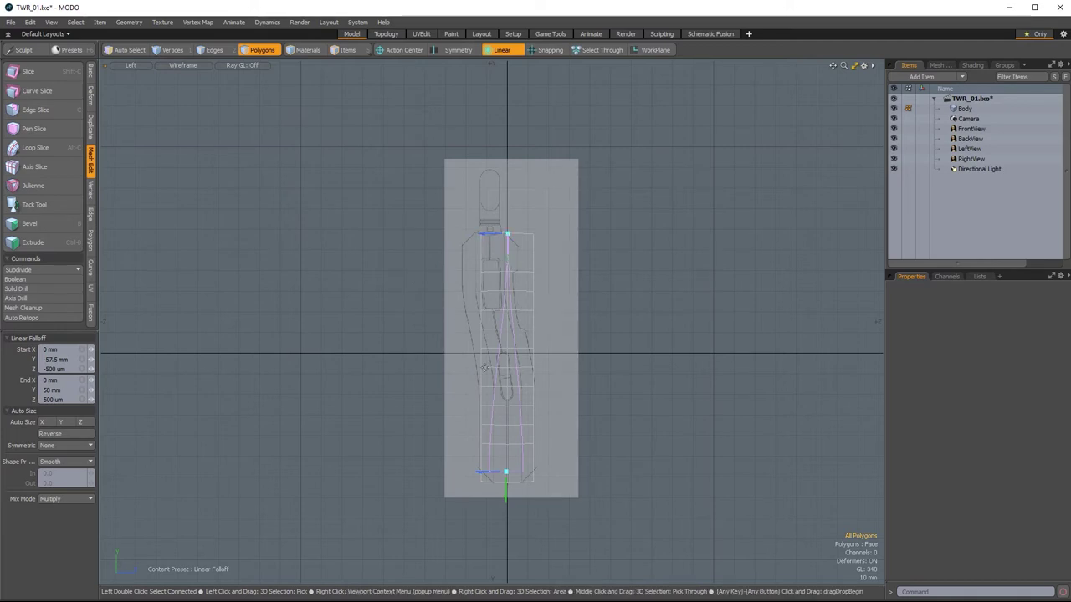
{"action": "left_click_drag", "start_coordinate": [506, 497], "coordinate": [506, 510]}
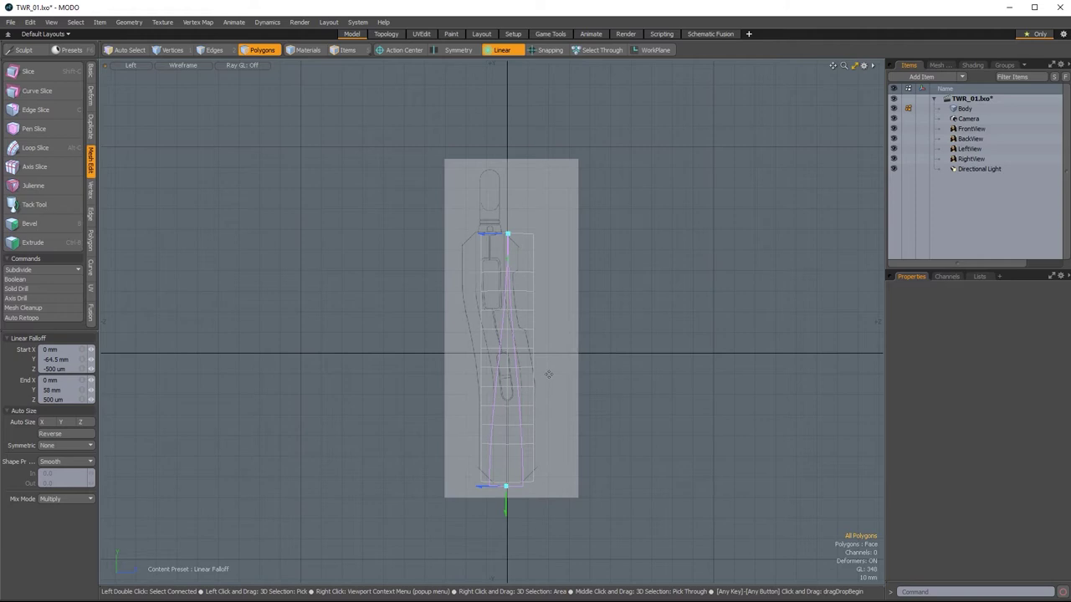
{"action": "key", "text": "w"}
{"action": "left_click_drag", "start_coordinate": [549, 343], "coordinate": [536, 340]}
{"action": "left_click_drag", "start_coordinate": [532, 299], "coordinate": [557, 299]}
{"action": "mouse_move", "coordinate": [561, 339]}
{"action": "left_mouse_down"}
{"action": "mouse_move", "coordinate": [515, 339]}
{"action": "mouse_move", "coordinate": [564, 339]}
{"action": "mouse_move", "coordinate": [543, 338]}
{"action": "left_mouse_up"}
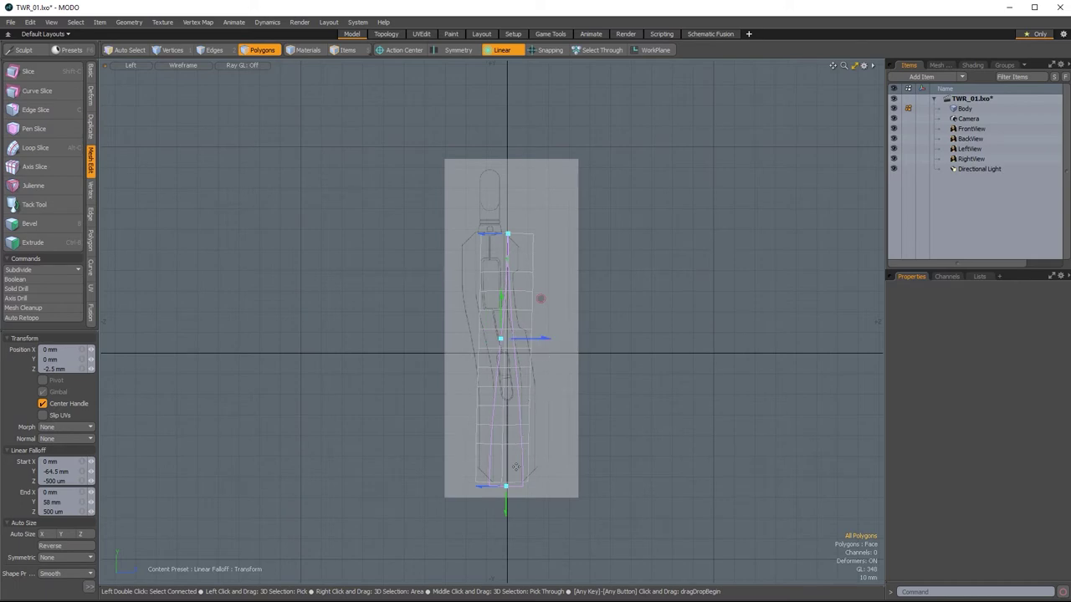
Try a 20.9 mm Z shift with the falloff end at Y 15.8 mm, Z -7.1 mm, and undo the bend and clear the falloff.
{"action": "scroll", "coordinate": [513, 486], "scroll_direction": "up", "scroll_amount": 2}
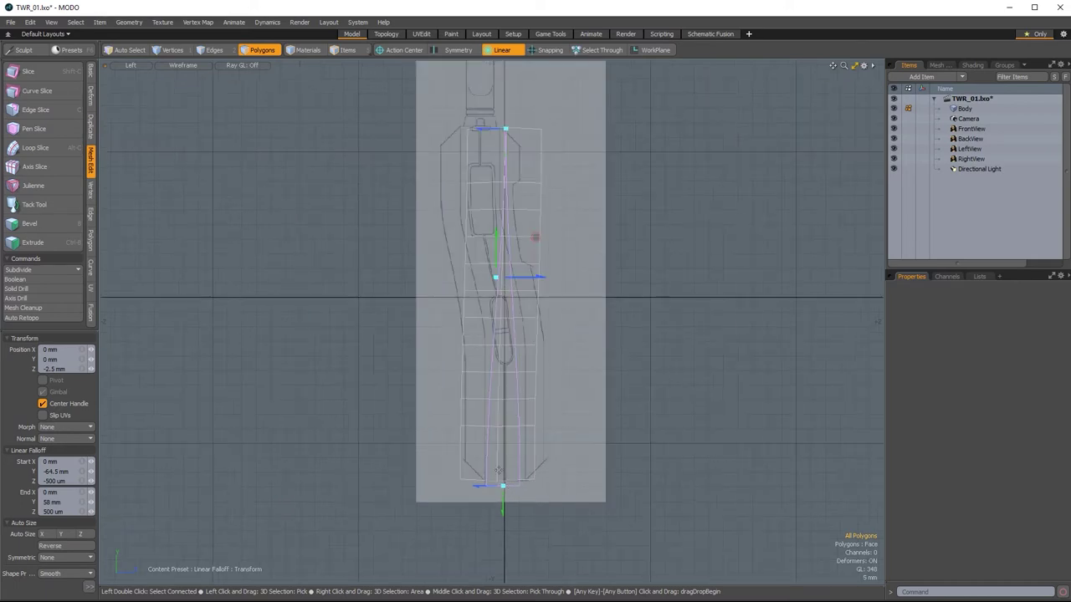
{"action": "left_click_drag", "start_coordinate": [535, 277], "coordinate": [586, 276]}
{"action": "mouse_move", "coordinate": [590, 237]}
{"action": "left_mouse_down"}
{"action": "mouse_move", "coordinate": [607, 236]}
{"action": "mouse_move", "coordinate": [481, 236]}
{"action": "mouse_move", "coordinate": [603, 237]}
{"action": "left_mouse_up"}
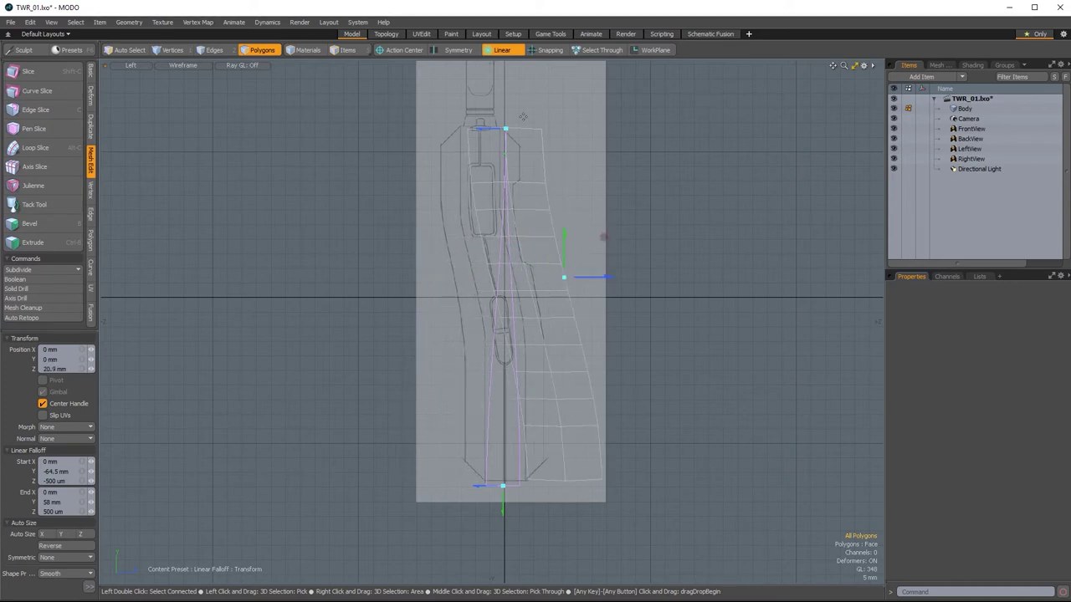
{"action": "mouse_move", "coordinate": [504, 129]}
{"action": "left_mouse_down"}
{"action": "mouse_move", "coordinate": [476, 112]}
{"action": "mouse_move", "coordinate": [468, 220]}
{"action": "mouse_move", "coordinate": [536, 288]}
{"action": "mouse_move", "coordinate": [502, 215]}
{"action": "mouse_move", "coordinate": [509, 136]}
{"action": "mouse_move", "coordinate": [511, 263]}
{"action": "mouse_move", "coordinate": [466, 201]}
{"action": "mouse_move", "coordinate": [568, 337]}
{"action": "mouse_move", "coordinate": [484, 254]}
{"action": "left_mouse_up"}
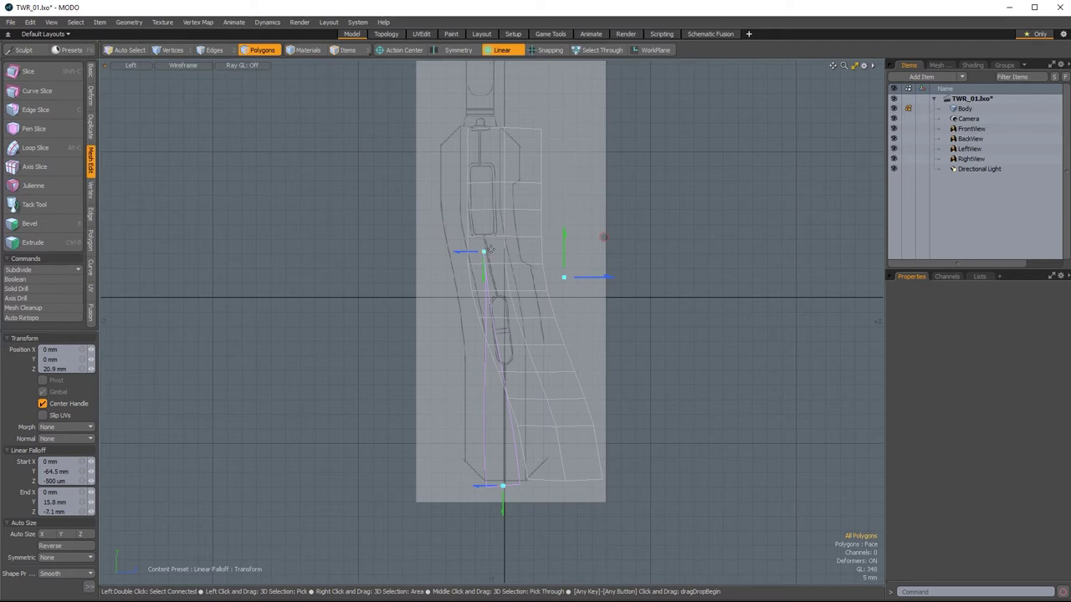
{"action": "key", "text": "q"}
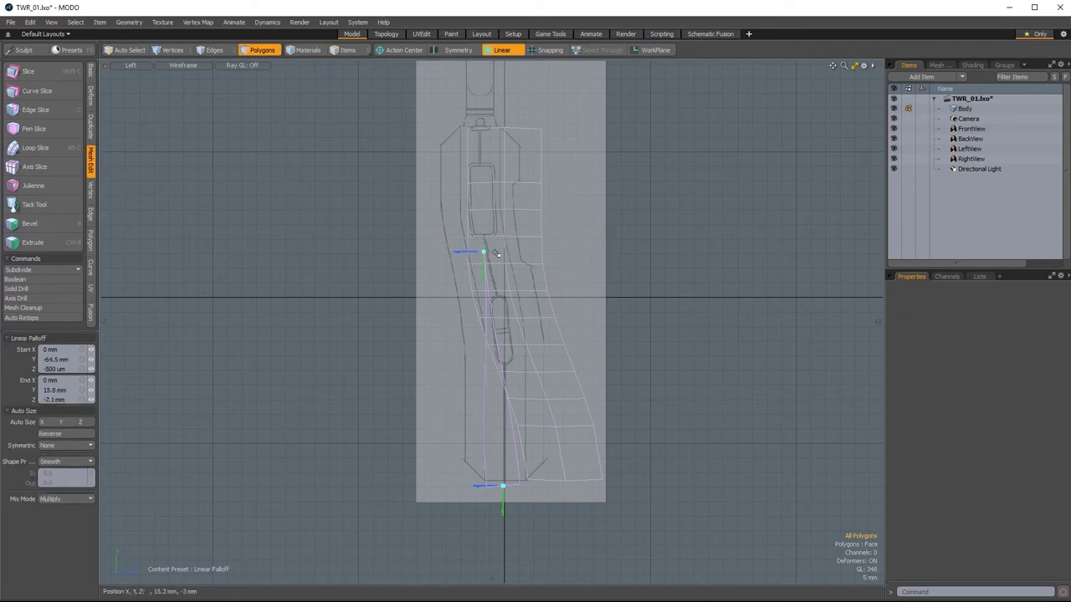
{"action": "key", "text": "ctrl+z"}
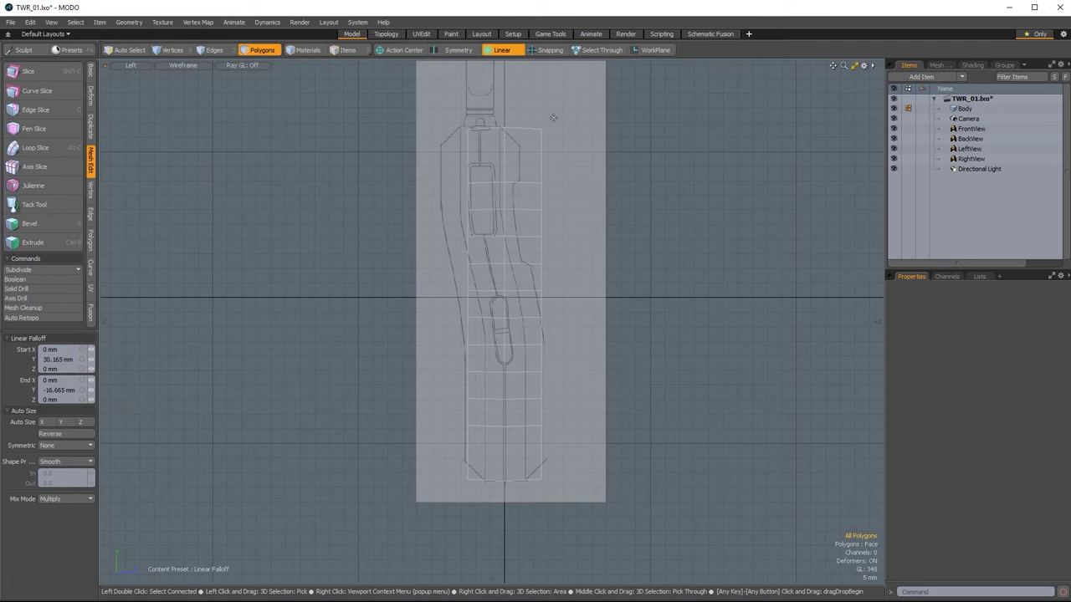
{"action": "key", "text": "Escape"}
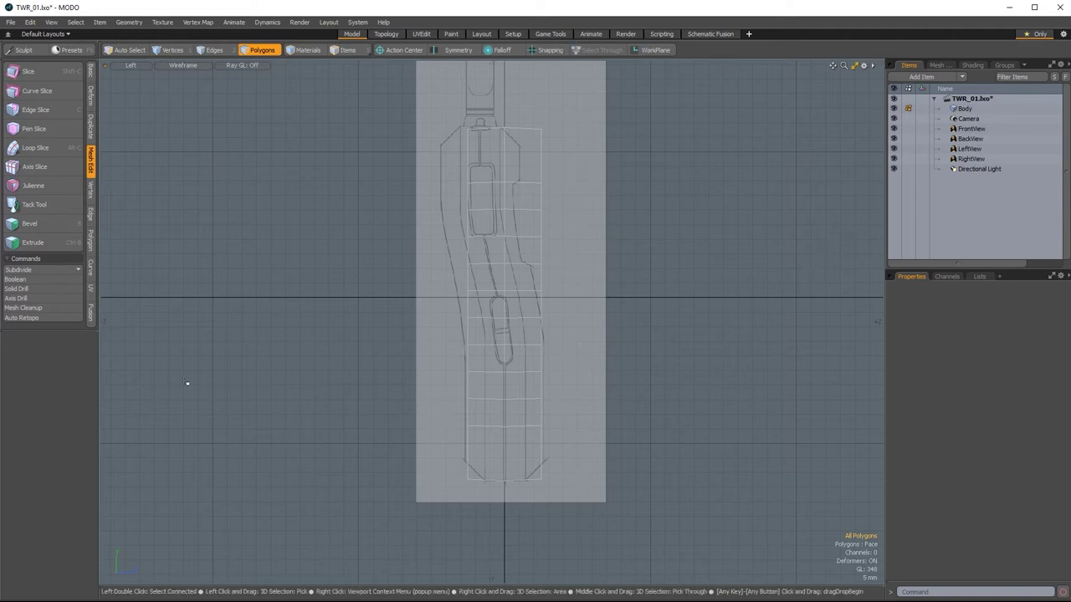
Add a Linear falloff auto-sized to the body's height and reverse it to run from Y 58.365 mm to Y -62.865 mm for the Move transform.
{"action": "left_click", "coordinate": [502, 52]}
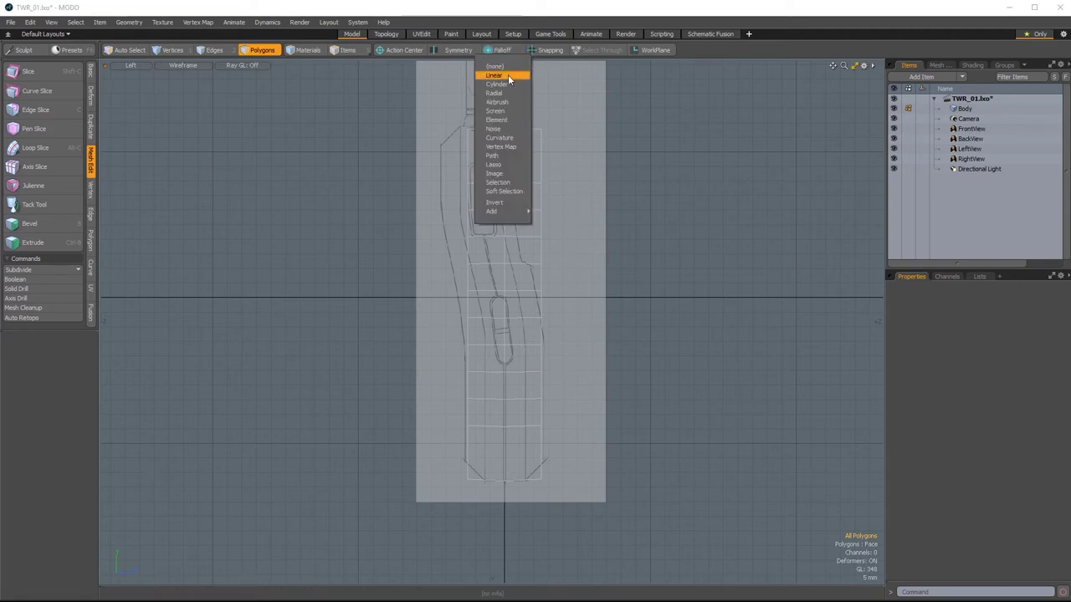
{"action": "left_click", "coordinate": [507, 75]}
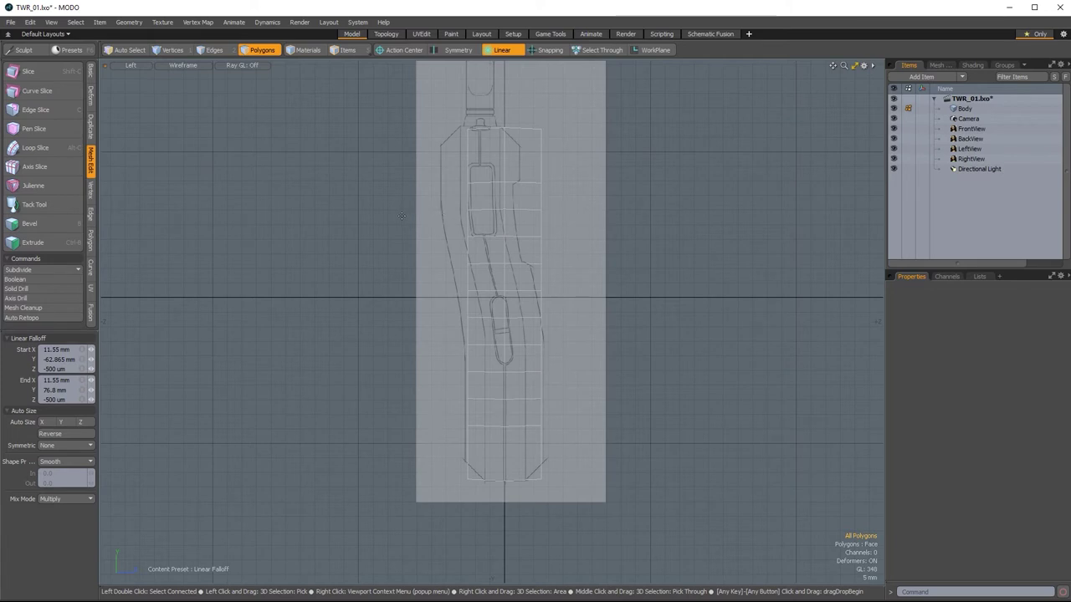
{"action": "key", "text": "w"}
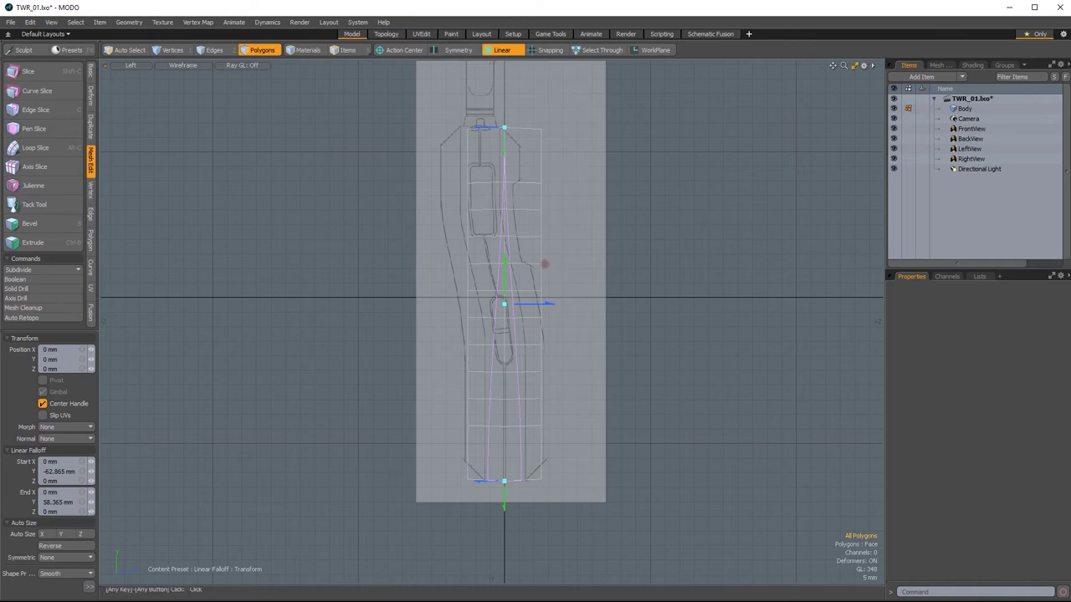
{"action": "left_click", "coordinate": [60, 574]}
{"action": "left_click", "coordinate": [17, 576]}
{"action": "left_click_drag", "start_coordinate": [49, 333], "coordinate": [62, 230]}
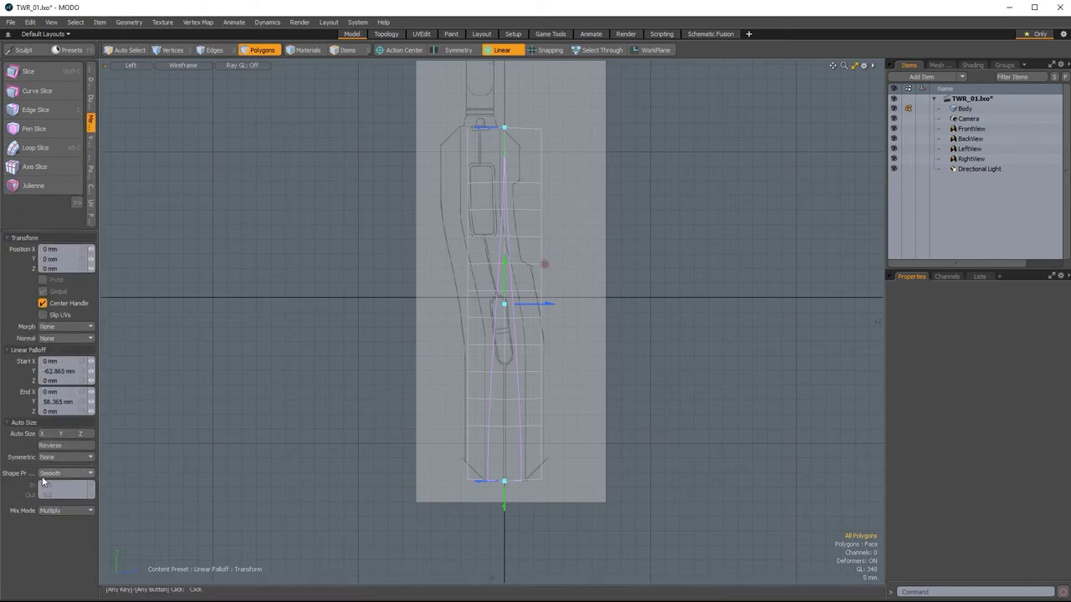
{"action": "left_click", "coordinate": [52, 473]}
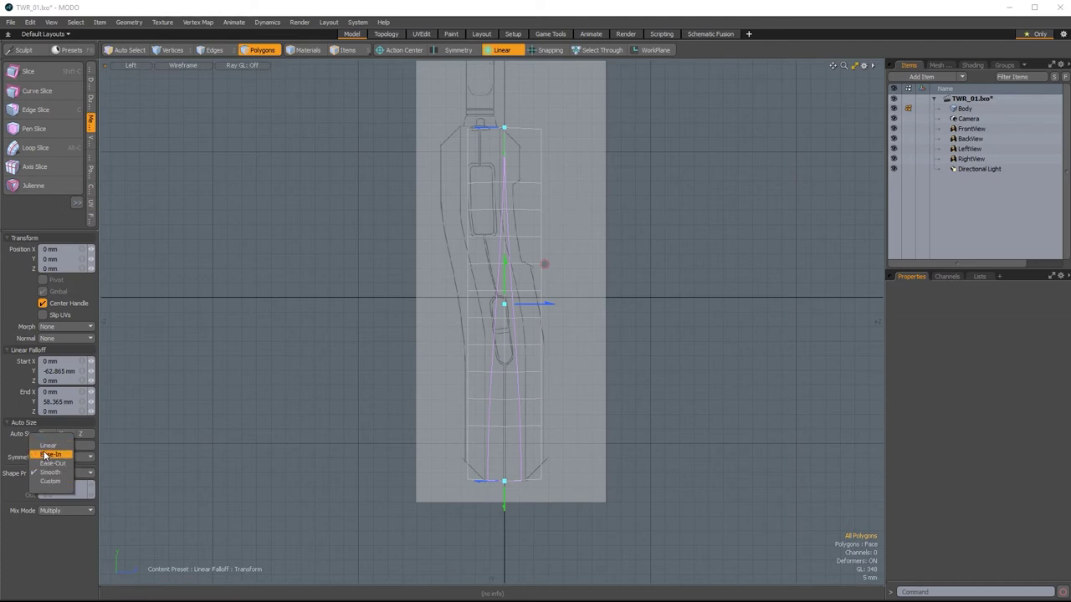
{"action": "left_click", "coordinate": [59, 557]}
{"action": "left_click", "coordinate": [52, 445]}
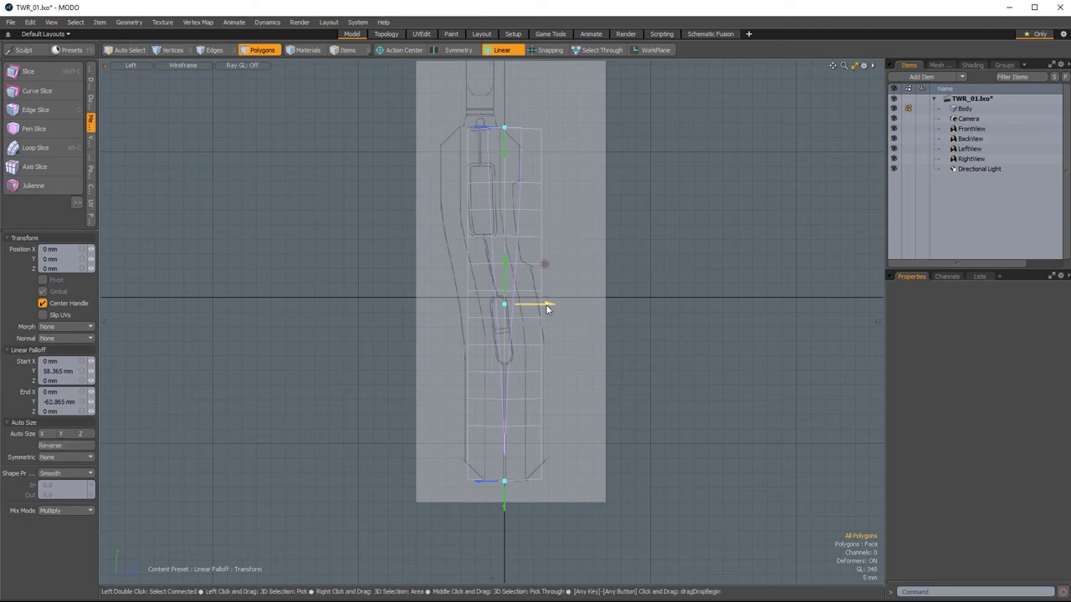
Shift the body by -10 mm in Z through the falloff, and compare its outline with the side-view backdrop.
{"action": "left_click_drag", "start_coordinate": [551, 309], "coordinate": [518, 306]}
{"action": "scroll", "coordinate": [453, 176], "scroll_direction": "up", "scroll_amount": 4}
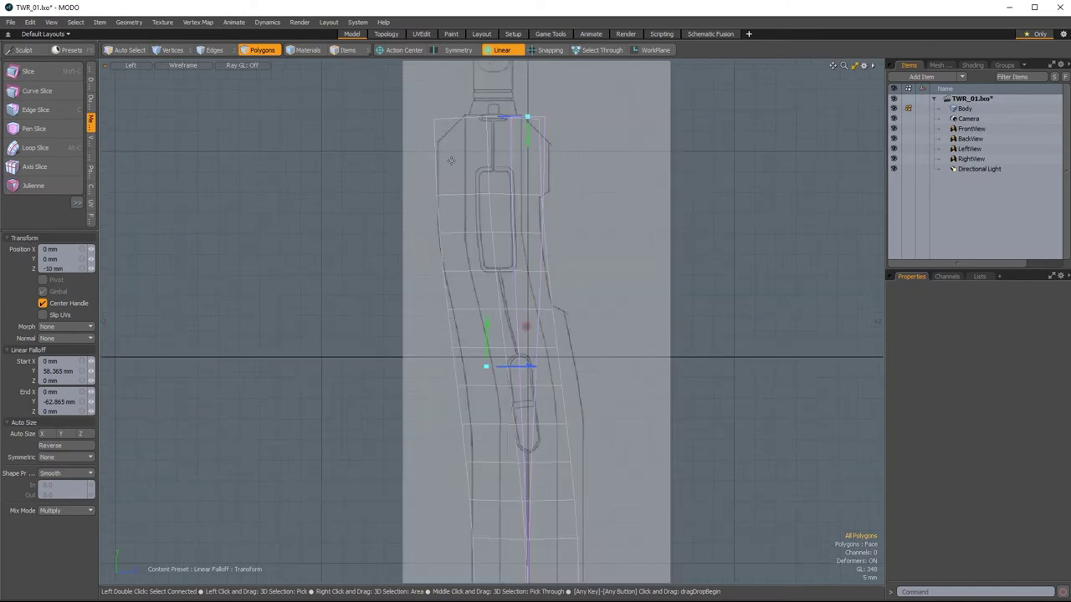
{"action": "scroll", "coordinate": [410, 209], "scroll_direction": "down", "scroll_amount": 2}
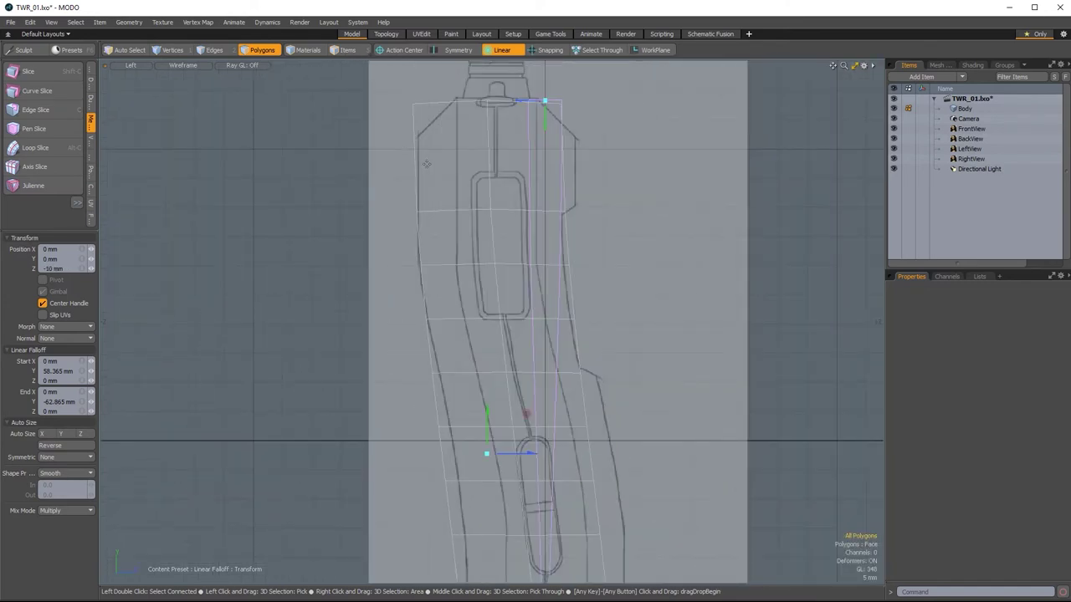
{"action": "scroll", "coordinate": [430, 253], "scroll_direction": "down", "scroll_amount": 2}
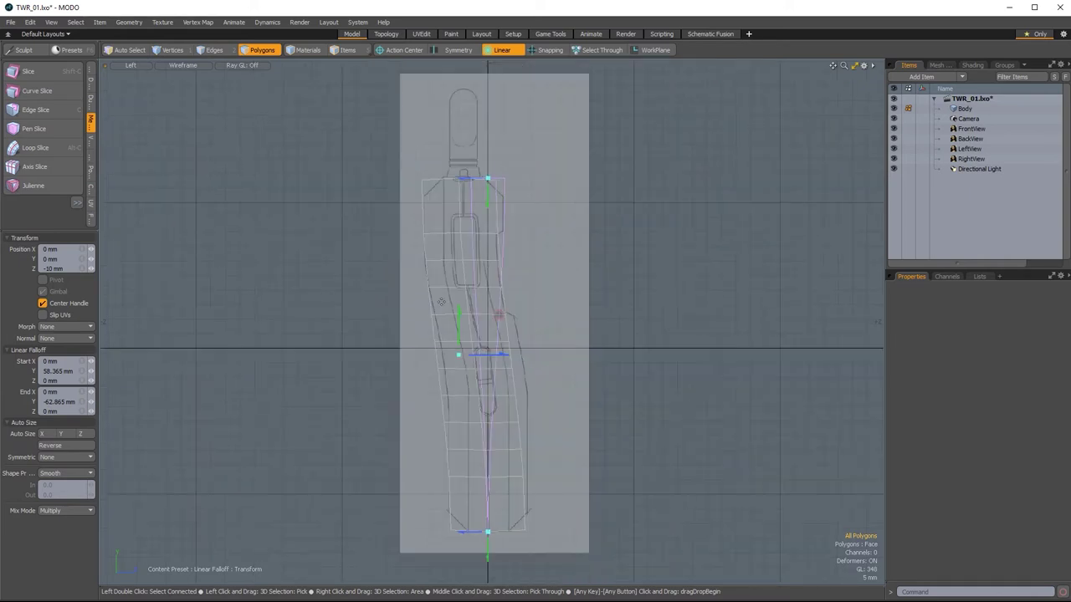
{"action": "scroll", "coordinate": [534, 490], "scroll_direction": "up", "scroll_amount": 1}
{"action": "scroll", "coordinate": [520, 436], "scroll_direction": "up", "scroll_amount": 1}
{"action": "scroll", "coordinate": [498, 426], "scroll_direction": "down", "scroll_amount": 3}
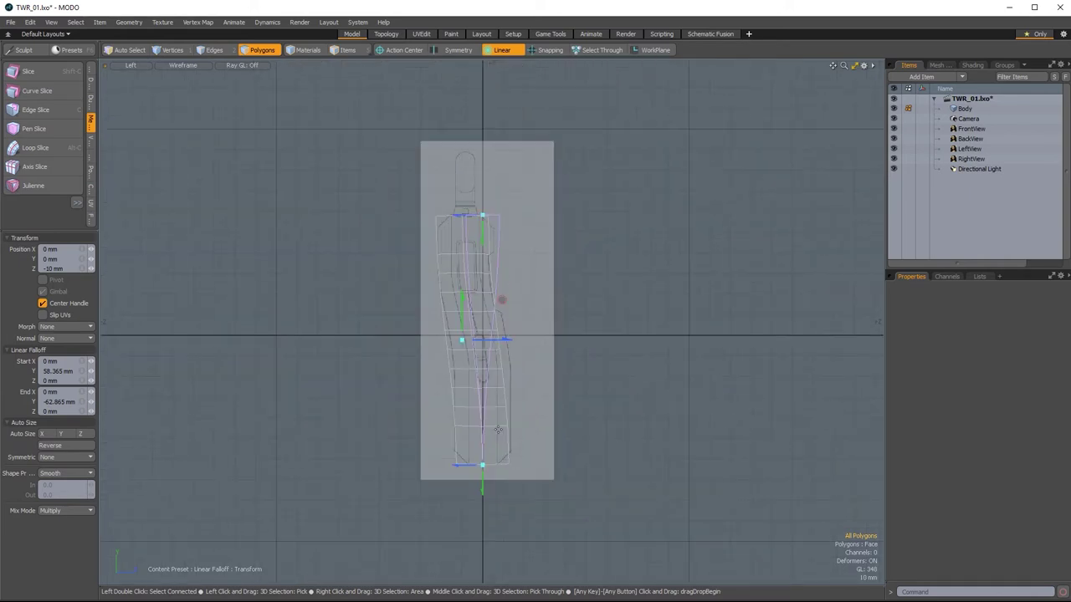
{"action": "scroll", "coordinate": [493, 250], "scroll_direction": "up", "scroll_amount": 3}
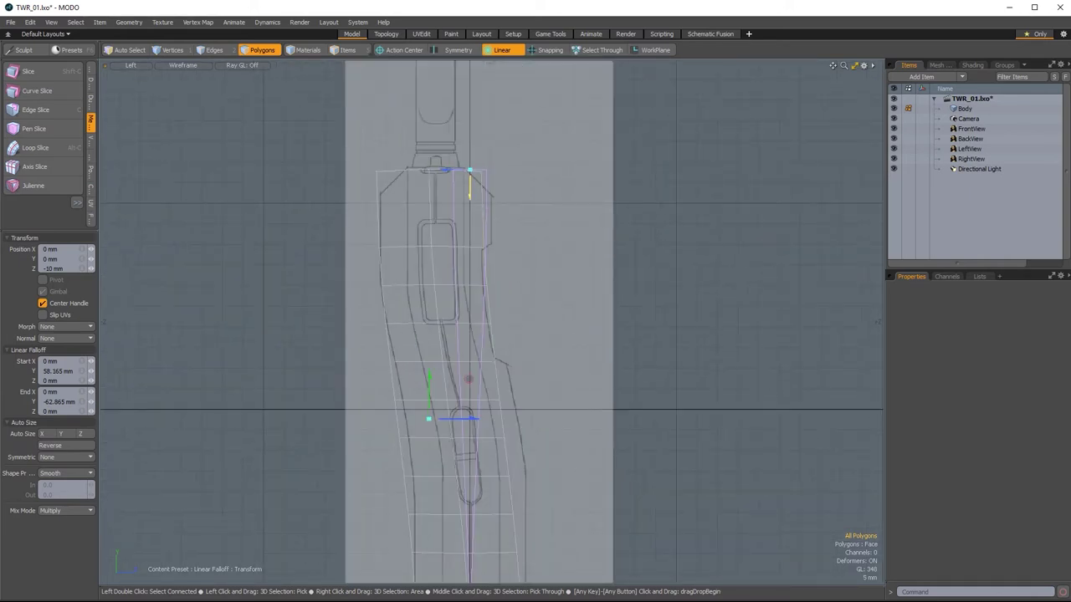
Shorten the falloff to the backdrop's curved section, with its start at Y 28.165 mm and its end at Y -10.865 mm.
{"action": "left_click_drag", "start_coordinate": [469, 205], "coordinate": [469, 310]}
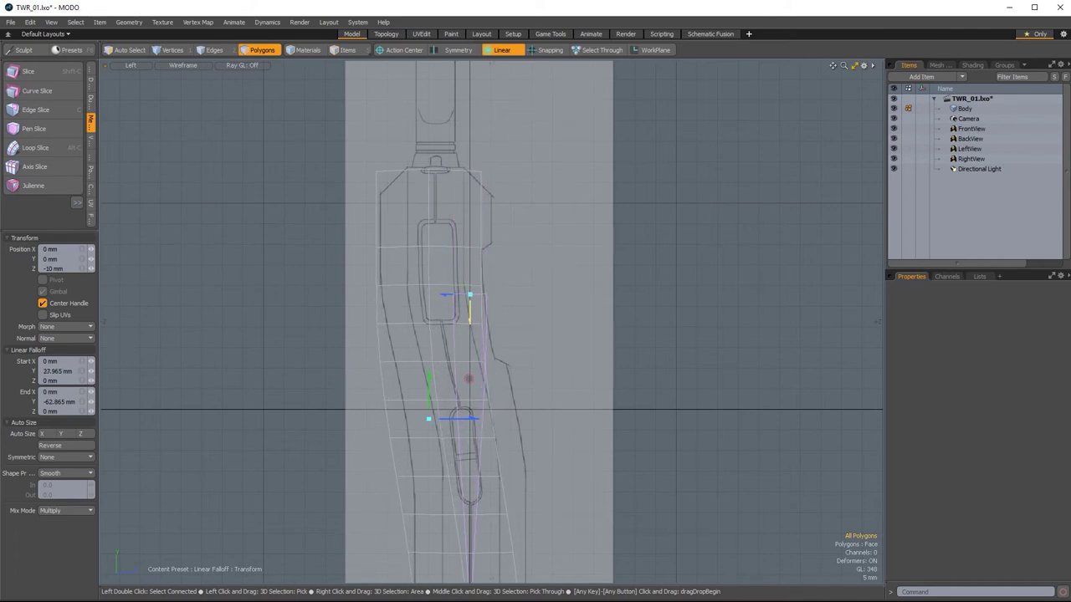
{"action": "scroll", "coordinate": [470, 328], "scroll_direction": "down", "scroll_amount": 3}
{"action": "scroll", "coordinate": [517, 455], "scroll_direction": "up", "scroll_amount": 2}
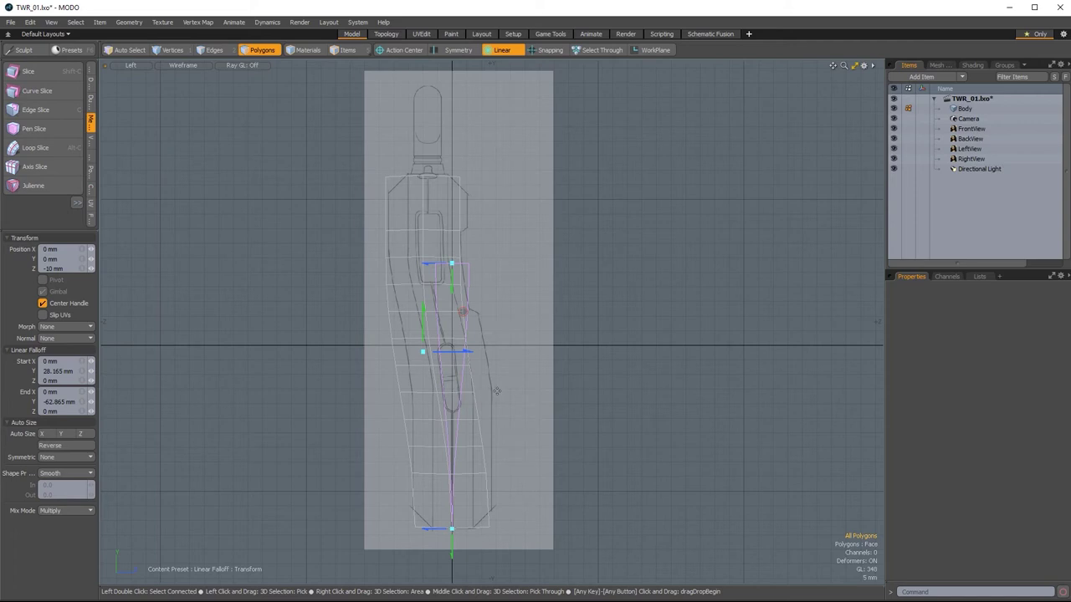
{"action": "left_click_drag", "start_coordinate": [453, 562], "coordinate": [453, 410]}
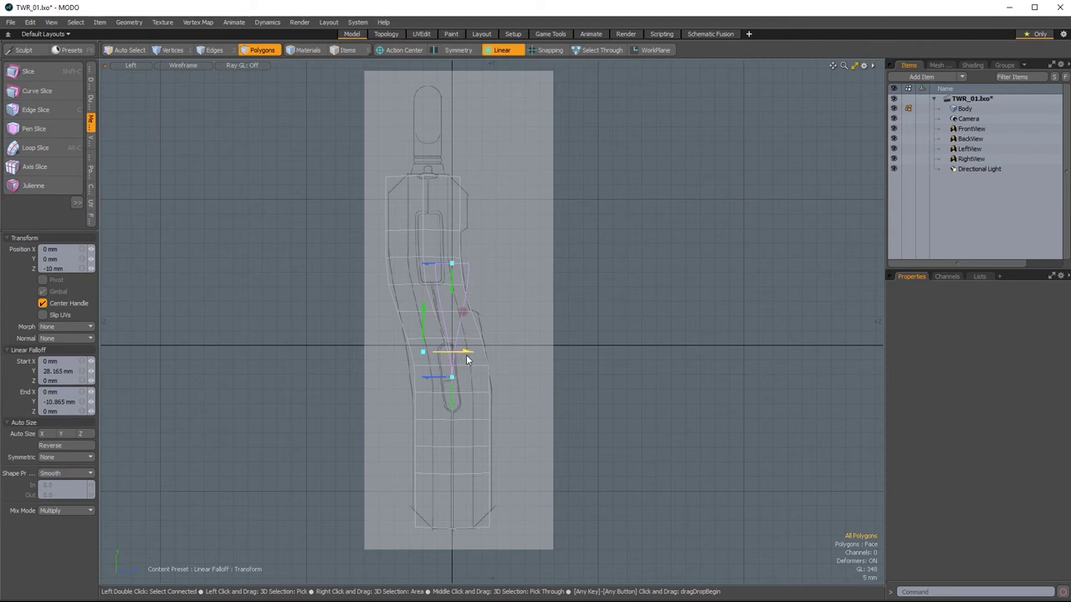
Refine the bend to -9.1 mm in Z with the falloff end at Y -15.165 mm, and finish the transform and clear the falloff.
{"action": "left_click_drag", "start_coordinate": [470, 352], "coordinate": [473, 352]}
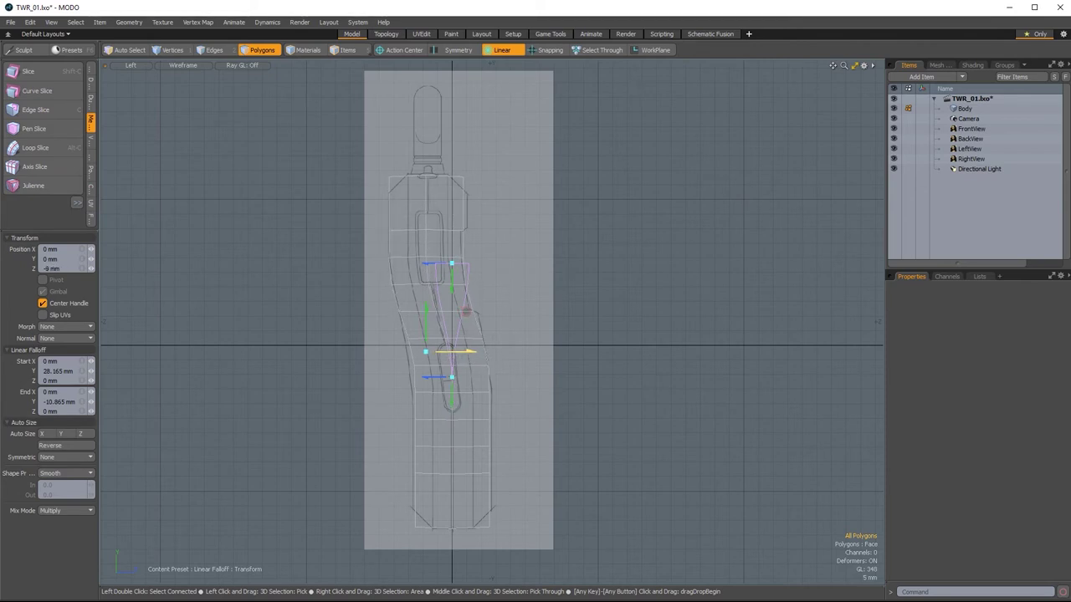
{"action": "scroll", "coordinate": [528, 374], "scroll_direction": "up", "scroll_amount": 2}
{"action": "scroll", "coordinate": [435, 358], "scroll_direction": "down", "scroll_amount": 1}
{"action": "scroll", "coordinate": [410, 361], "scroll_direction": "up", "scroll_amount": 2}
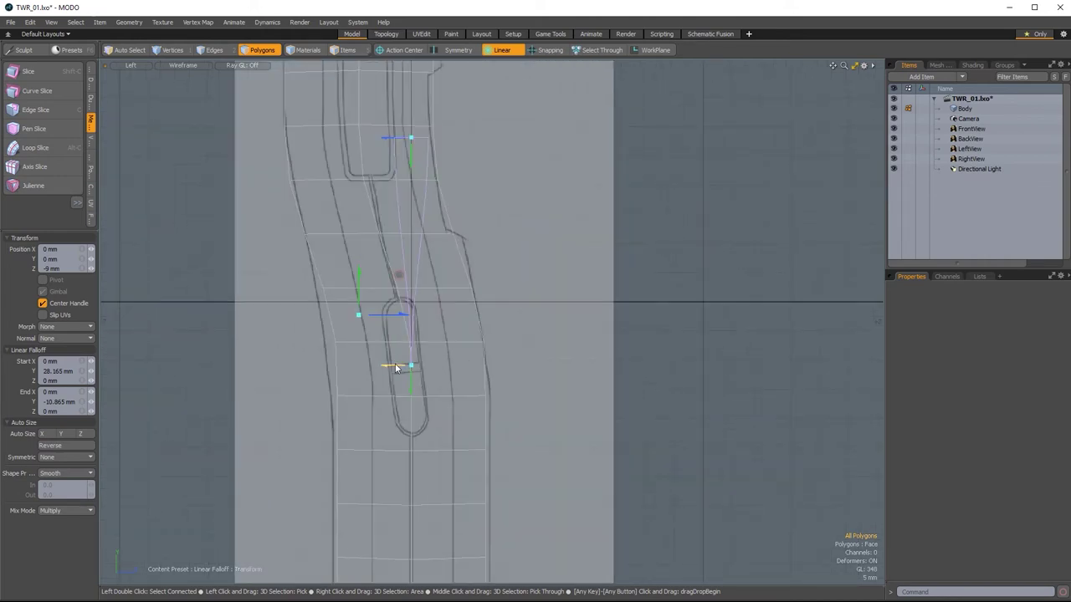
{"action": "left_click_drag", "start_coordinate": [397, 316], "coordinate": [399, 316]}
{"action": "left_click_drag", "start_coordinate": [411, 388], "coordinate": [411, 413]}
{"action": "scroll", "coordinate": [411, 376], "scroll_direction": "up", "scroll_amount": 2}
{"action": "scroll", "coordinate": [411, 377], "scroll_direction": "down", "scroll_amount": 3}
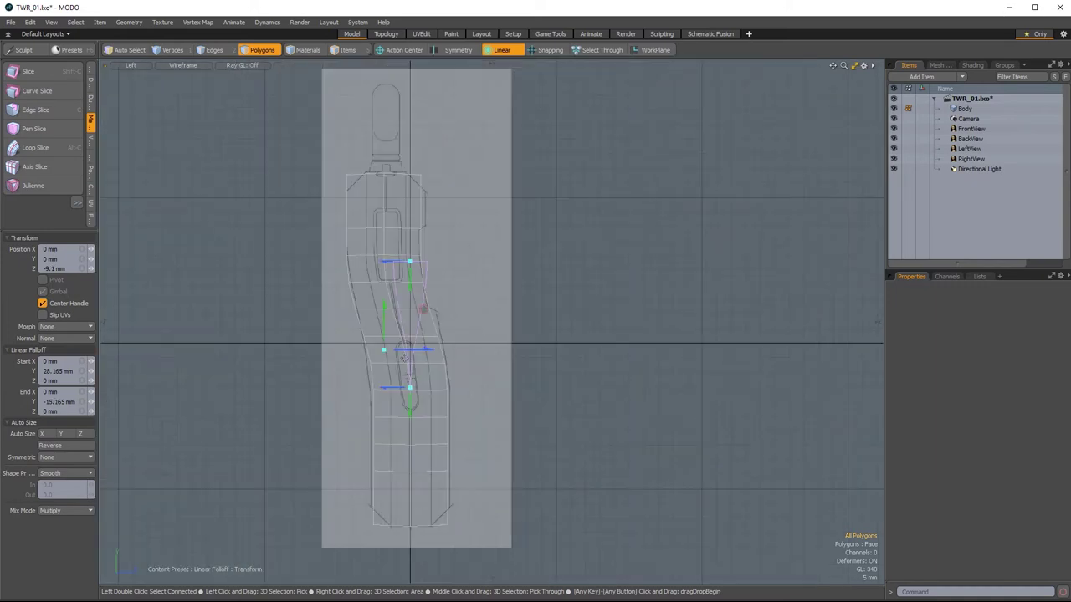
{"action": "scroll", "coordinate": [374, 142], "scroll_direction": "up", "scroll_amount": 1}
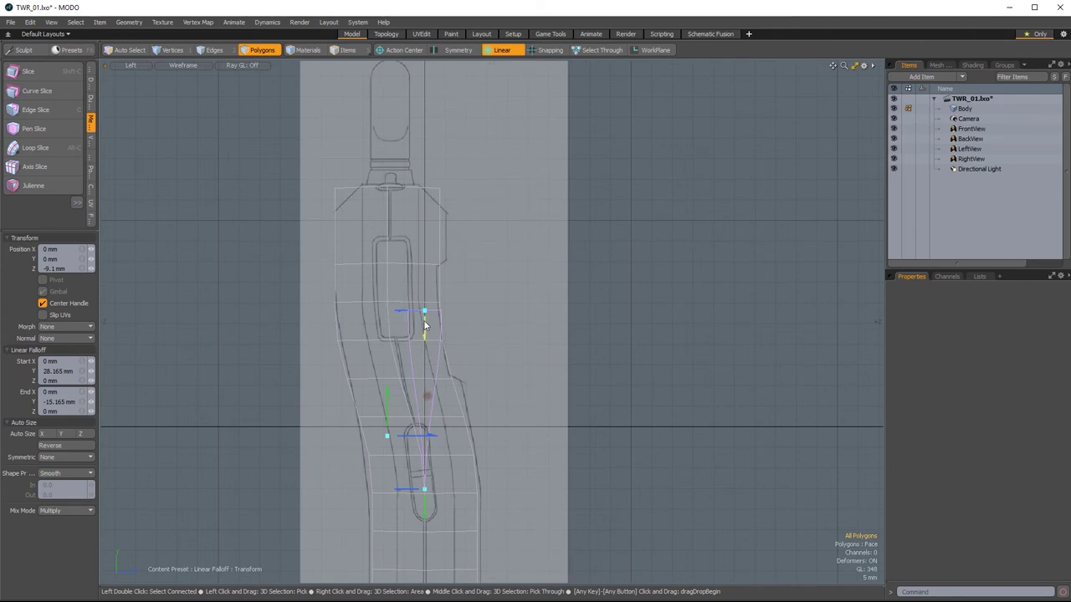
{"action": "key", "text": "q"}
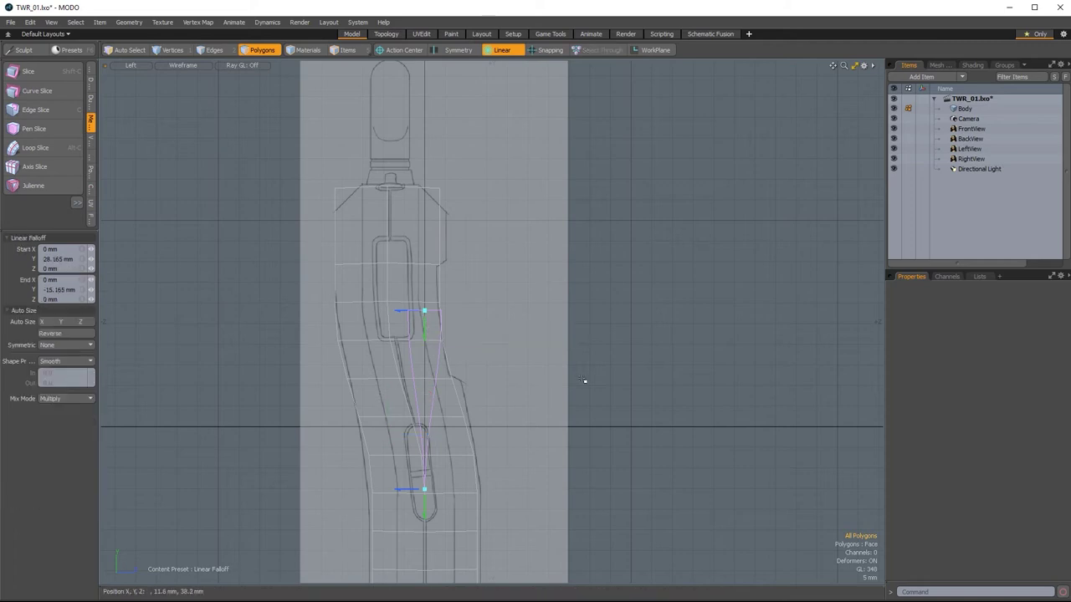
{"action": "key", "text": "Escape"}
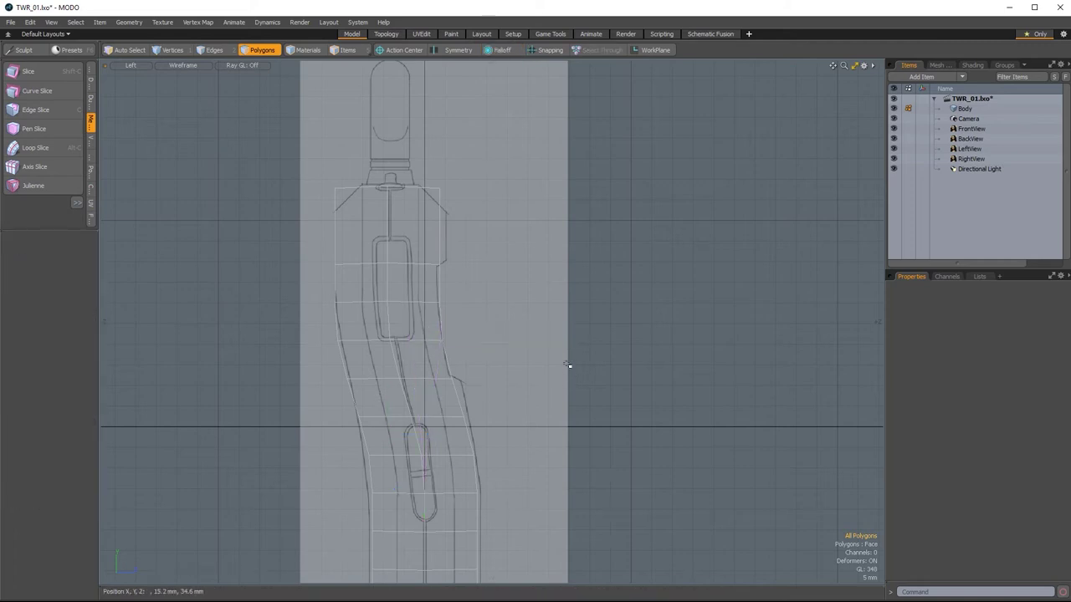
Inspect the bent body in perspective with Default shading.
{"action": "scroll", "coordinate": [554, 350], "scroll_direction": "down", "scroll_amount": 5}
{"action": "scroll", "coordinate": [555, 350], "scroll_direction": "up", "scroll_amount": 2}
{"action": "key", "text": "ctrl+space"}
{"action": "left_click", "coordinate": [609, 341]}
{"action": "left_click_drag", "start_coordinate": [611, 342], "coordinate": [544, 411], "text": "alt"}
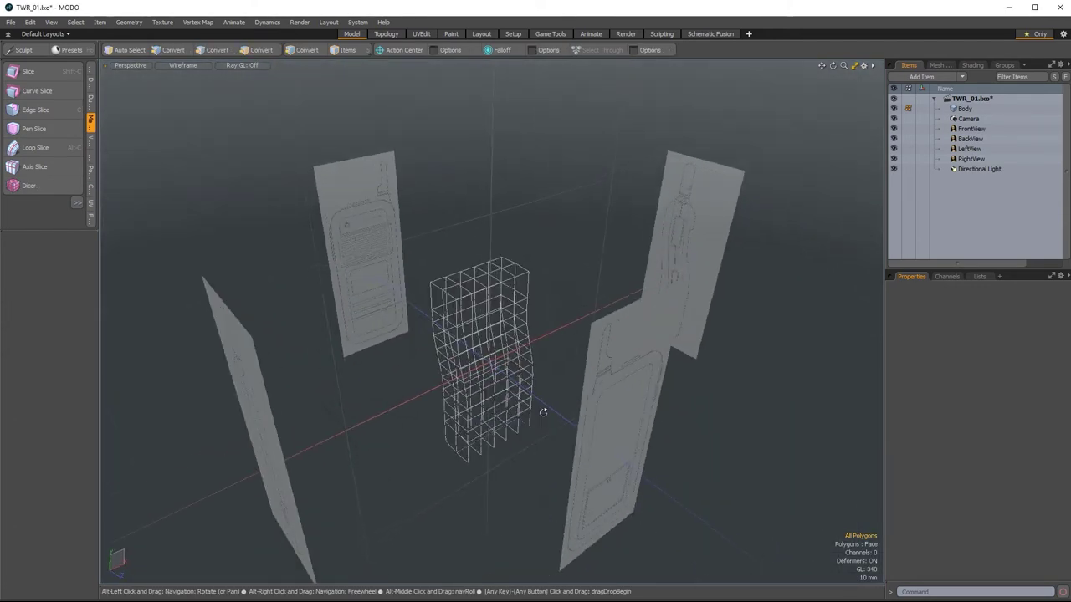
{"action": "left_click", "coordinate": [183, 65]}
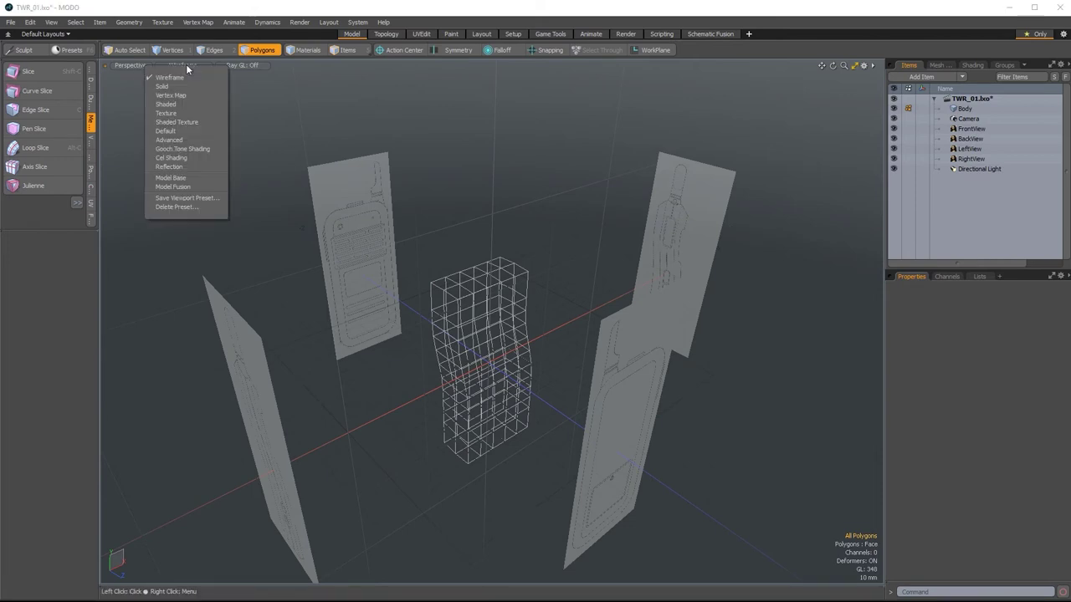
{"action": "left_click", "coordinate": [167, 131]}
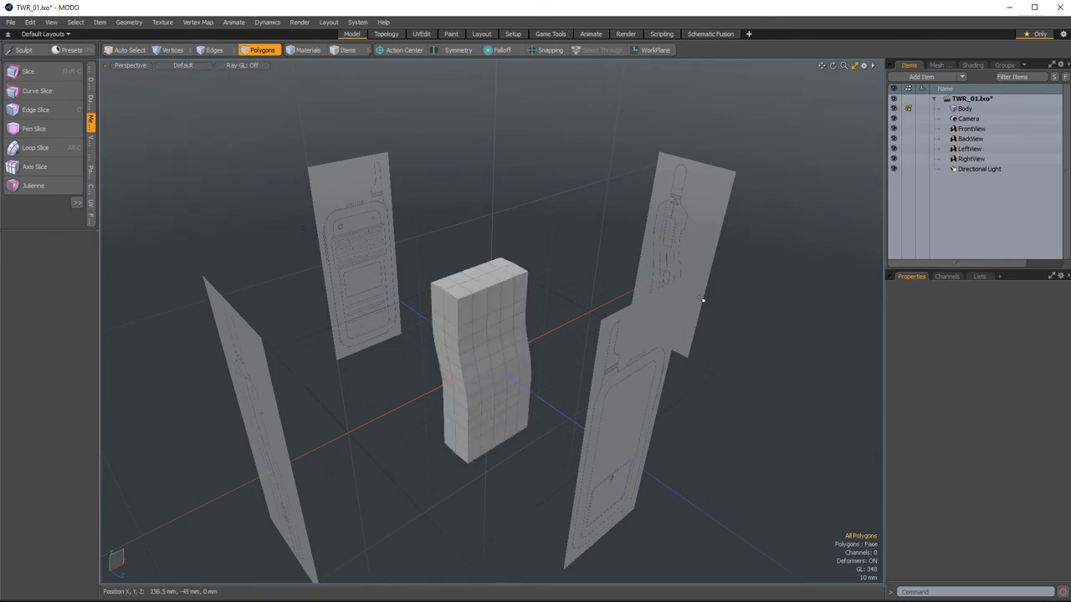
Show the front view in Wireframe shading, framed on the top of the body and its rounded corners in the backdrop.
{"action": "key", "text": "ctrl+space"}
{"action": "left_click", "coordinate": [730, 330]}
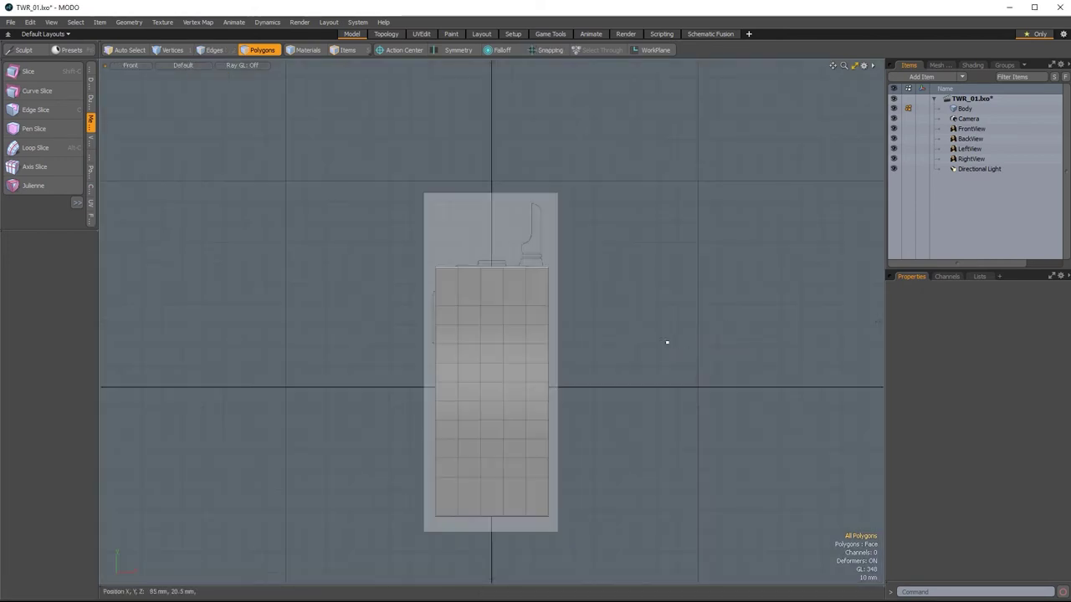
{"action": "left_click", "coordinate": [184, 65]}
{"action": "left_click", "coordinate": [185, 77]}
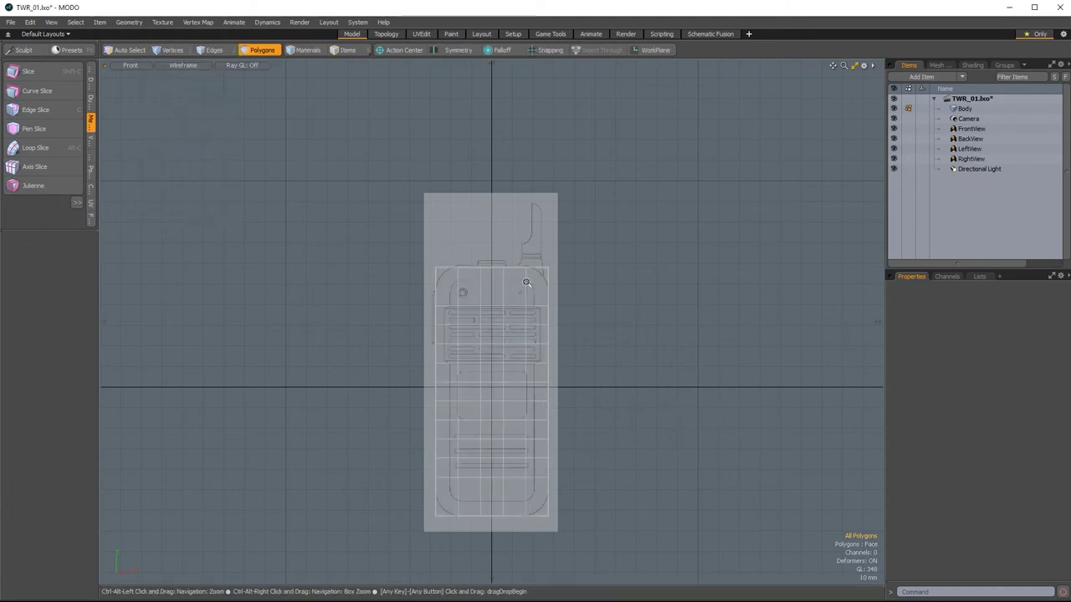
{"action": "left_click_drag", "start_coordinate": [527, 283], "coordinate": [571, 347], "text": "ctrl+alt"}
{"action": "left_click_drag", "start_coordinate": [379, 245], "coordinate": [393, 335], "text": "ctrl+alt"}
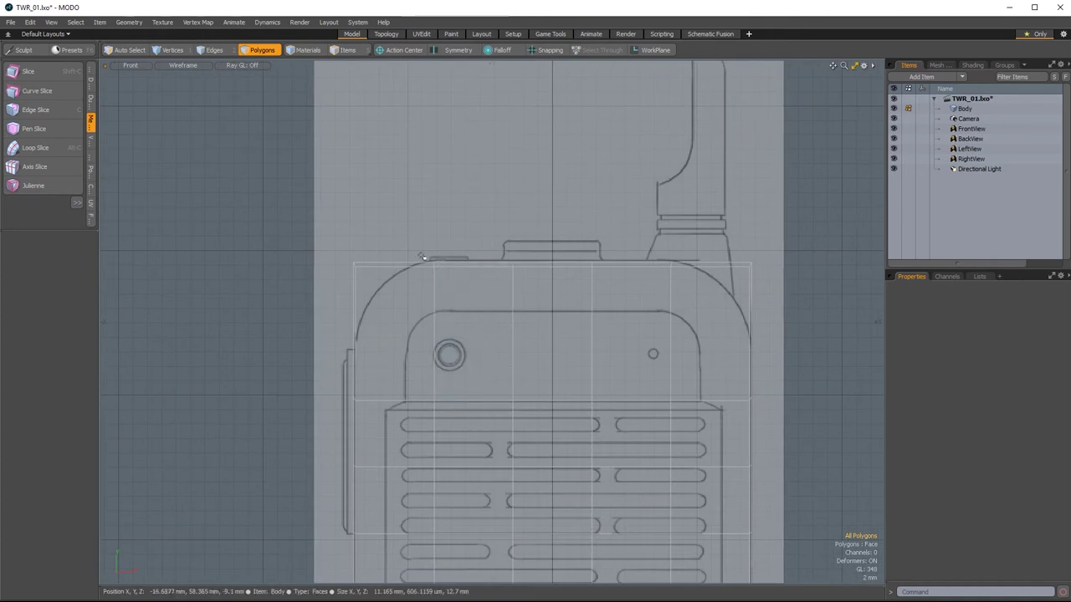
Select the two outer interior vertical edge loops of the body, scale them to 70% in X, and finish the transform.
{"action": "left_click_drag", "start_coordinate": [709, 302], "coordinate": [690, 300], "text": "ctrl+alt"}
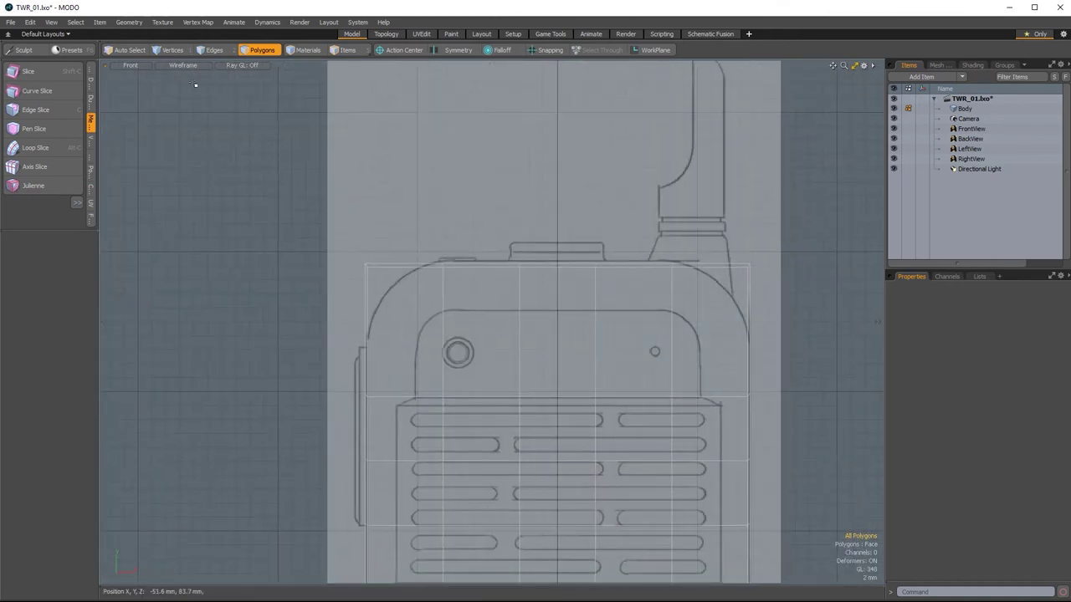
{"action": "left_click", "coordinate": [208, 49]}
{"action": "left_click", "coordinate": [443, 322]}
{"action": "double_click", "coordinate": [443, 321]}
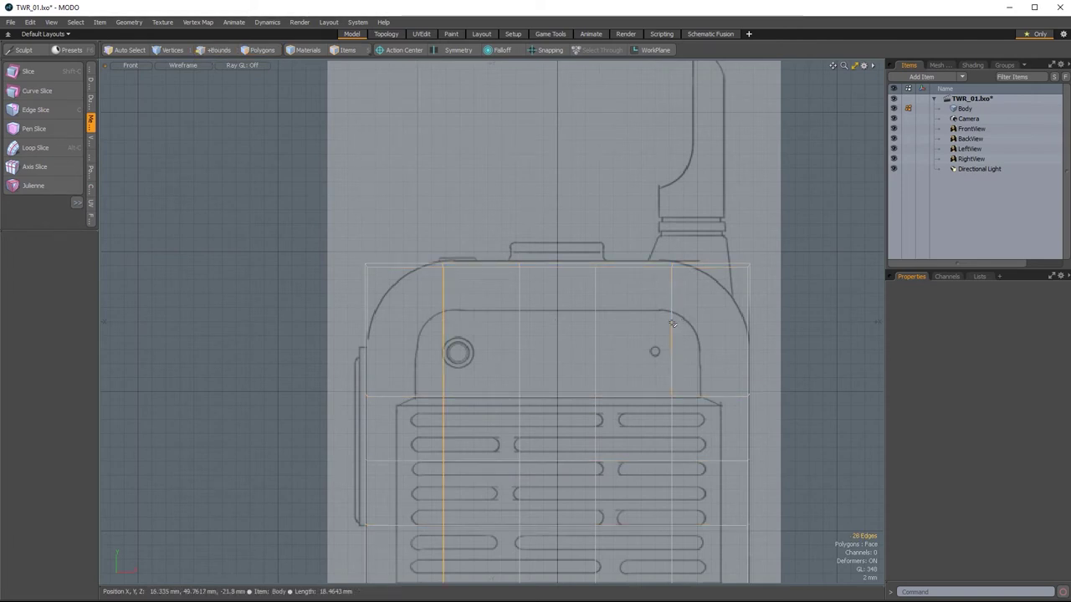
{"action": "key", "text": "2"}
{"action": "scroll", "coordinate": [569, 341], "scroll_direction": "down", "scroll_amount": 4}
{"action": "key", "text": "r"}
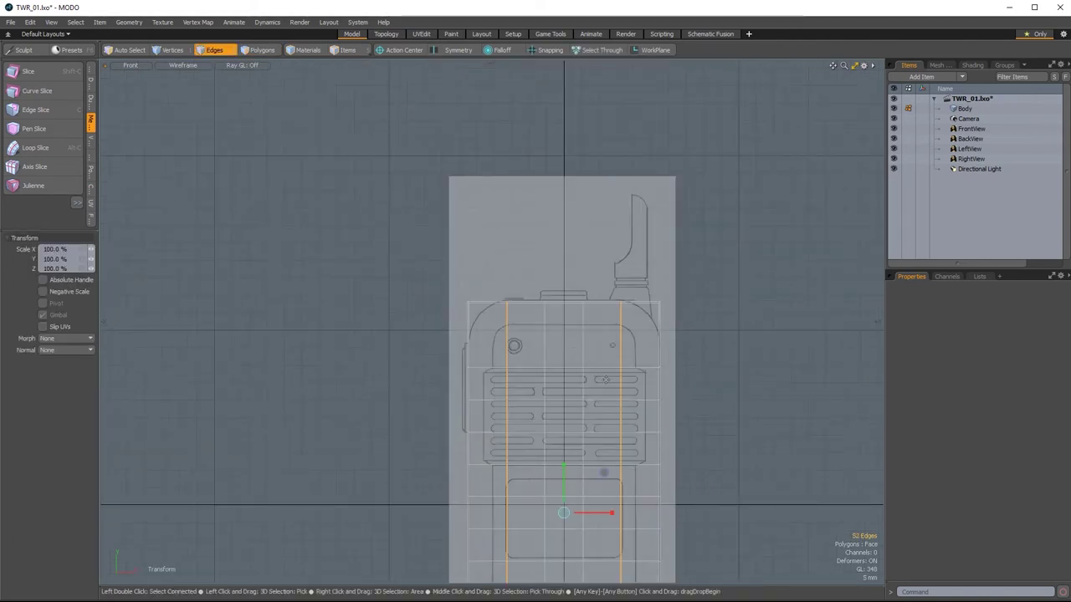
{"action": "left_click_drag", "start_coordinate": [619, 506], "coordinate": [591, 360], "text": "alt+shift"}
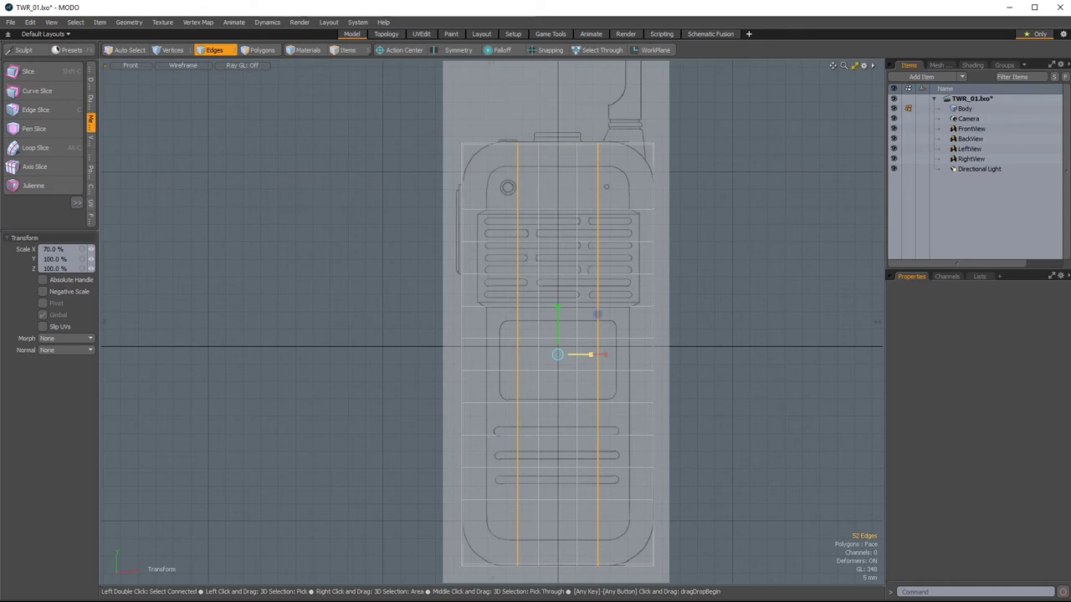
{"action": "key", "text": "q"}
{"action": "left_click", "coordinate": [757, 275]}
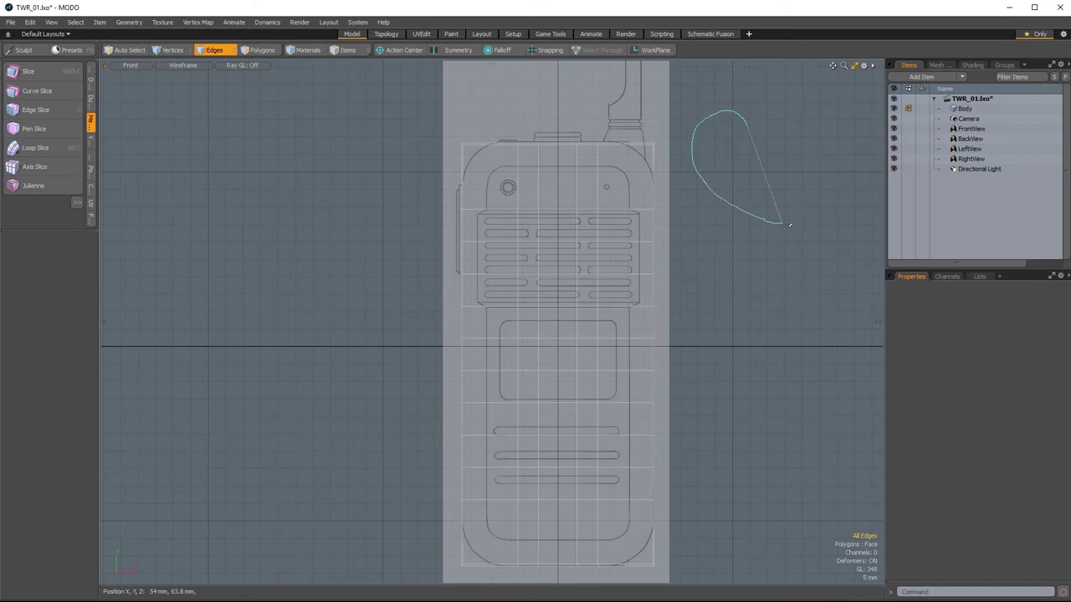
Lasso-select the edges at the body's four corners in the front view and check the selection in perspective.
{"action": "mouse_move", "coordinate": [746, 123]}
{"action": "right_mouse_down"}
{"action": "mouse_move", "coordinate": [777, 96]}
{"action": "mouse_move", "coordinate": [823, 185]}
{"action": "right_mouse_up"}
{"action": "mouse_move", "coordinate": [728, 110]}
{"action": "right_mouse_down"}
{"action": "mouse_move", "coordinate": [675, 107]}
{"action": "mouse_move", "coordinate": [639, 139]}
{"action": "mouse_move", "coordinate": [658, 181]}
{"action": "right_mouse_up"}
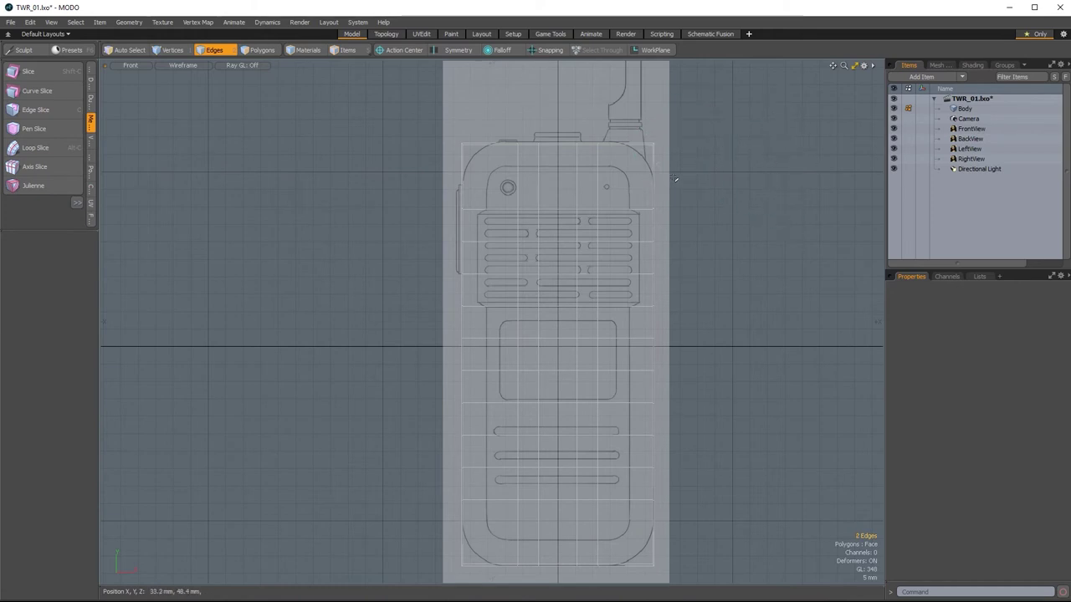
{"action": "right_click_drag", "start_coordinate": [484, 165], "coordinate": [488, 161], "text": "shift"}
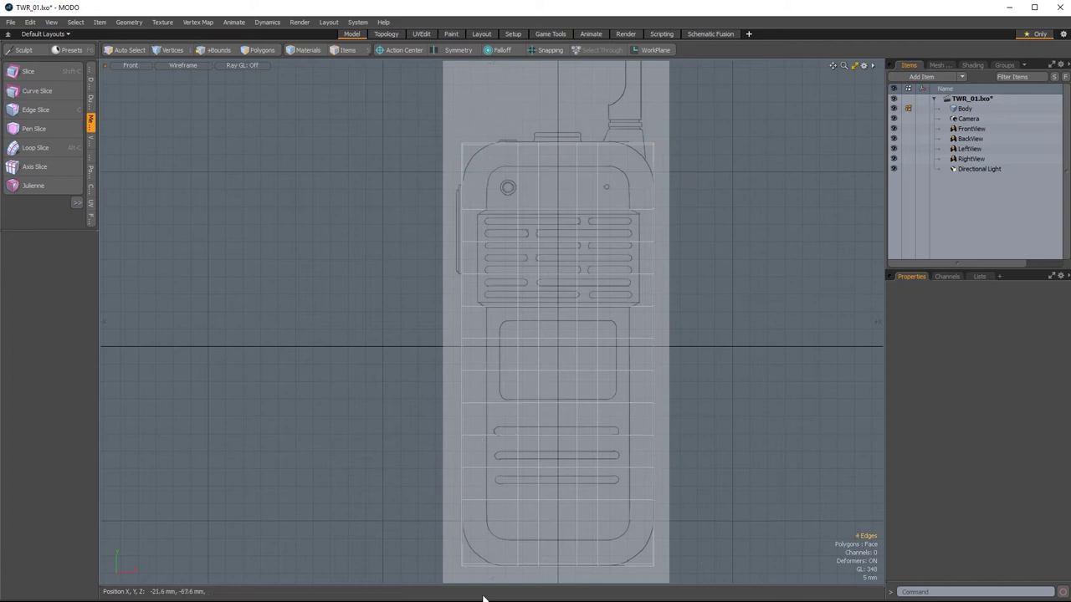
{"action": "left_click_drag", "start_coordinate": [462, 591], "coordinate": [465, 588]}
{"action": "key", "text": "ctrl+space"}
{"action": "left_click", "coordinate": [779, 423]}
{"action": "left_click_drag", "start_coordinate": [632, 451], "coordinate": [494, 443], "text": "alt"}
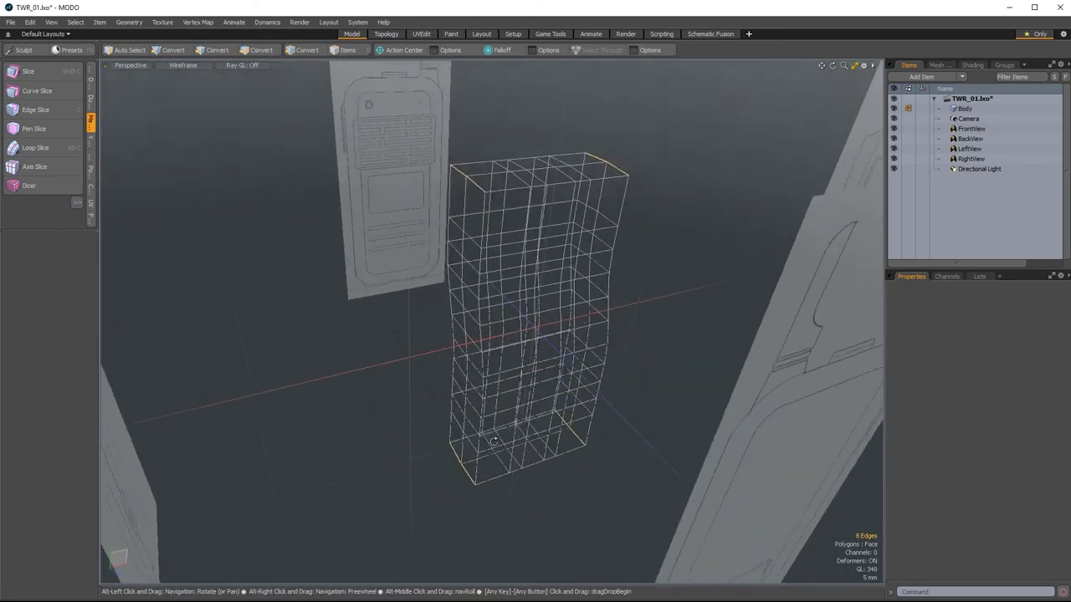
{"action": "key", "text": "ctrl+space"}
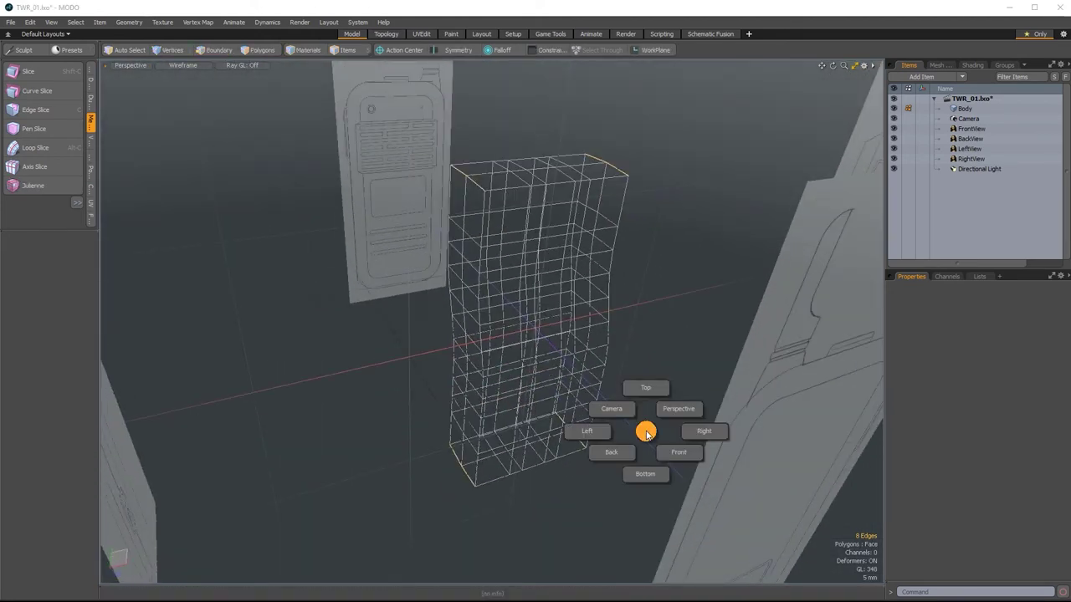
{"action": "left_click", "coordinate": [681, 454]}
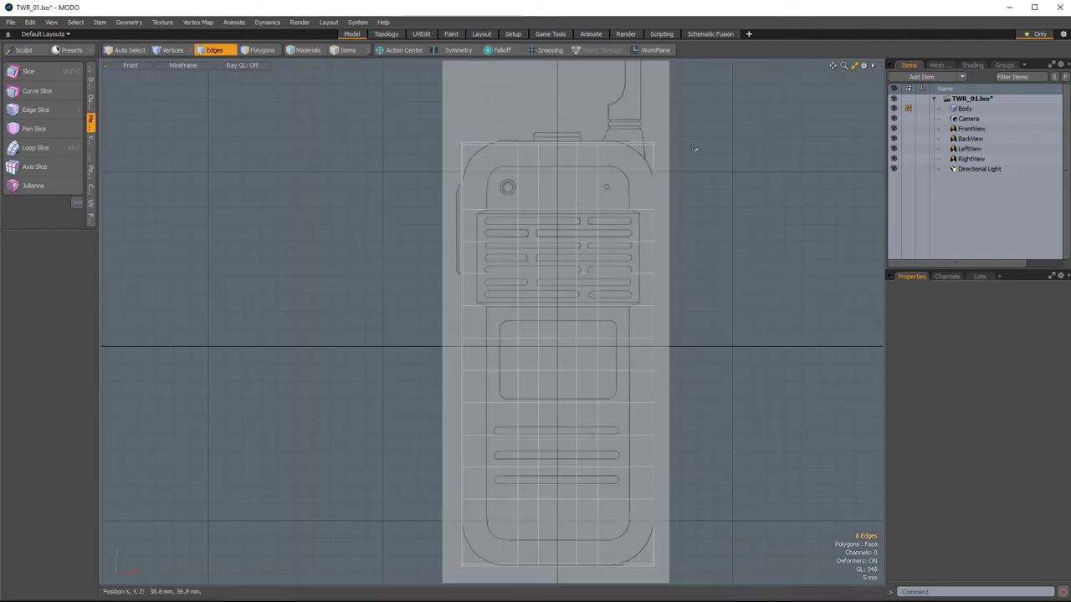
Lasso-select only the edges at the body's top right corner and check them in perspective.
{"action": "right_click_drag", "start_coordinate": [662, 166], "coordinate": [669, 161]}
{"action": "left_click", "coordinate": [590, 218]}
{"action": "left_click_drag", "start_coordinate": [693, 227], "coordinate": [673, 276], "text": "alt"}
{"action": "key", "text": "ctrl+space"}
{"action": "left_click", "coordinate": [721, 299]}
{"action": "right_click_drag", "start_coordinate": [692, 148], "coordinate": [702, 134]}
{"action": "left_click_drag", "start_coordinate": [729, 141], "coordinate": [675, 331], "text": "alt"}
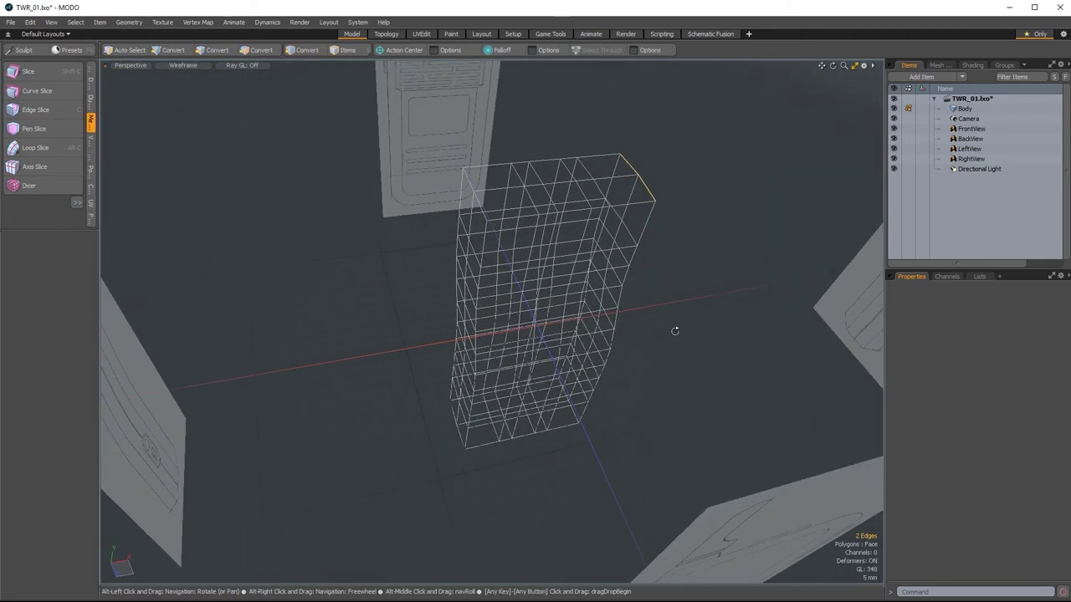
{"action": "key", "text": "ctrl+space"}
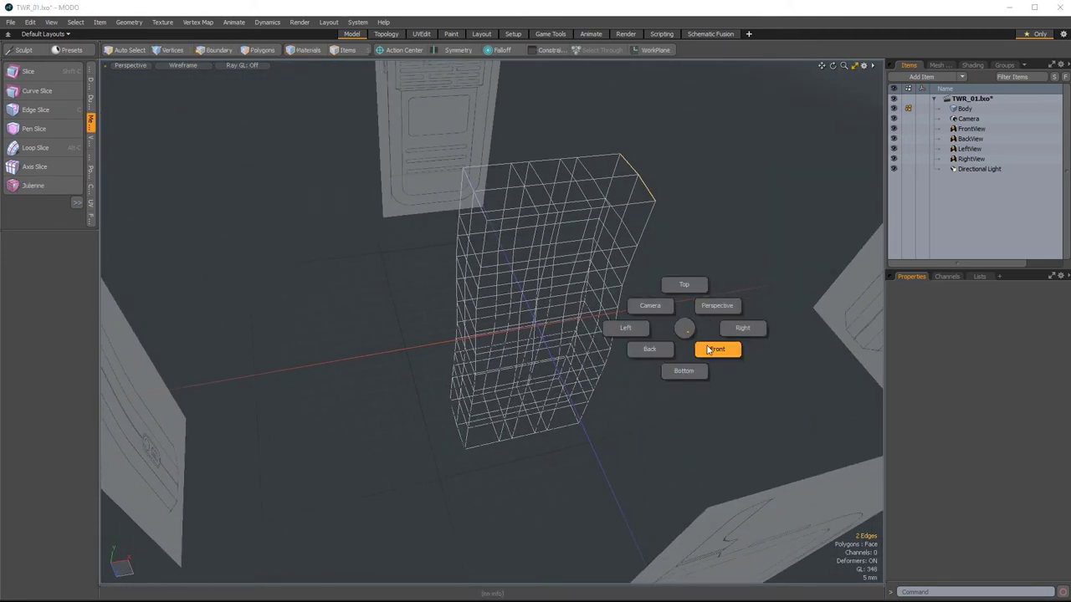
{"action": "left_click", "coordinate": [701, 347]}
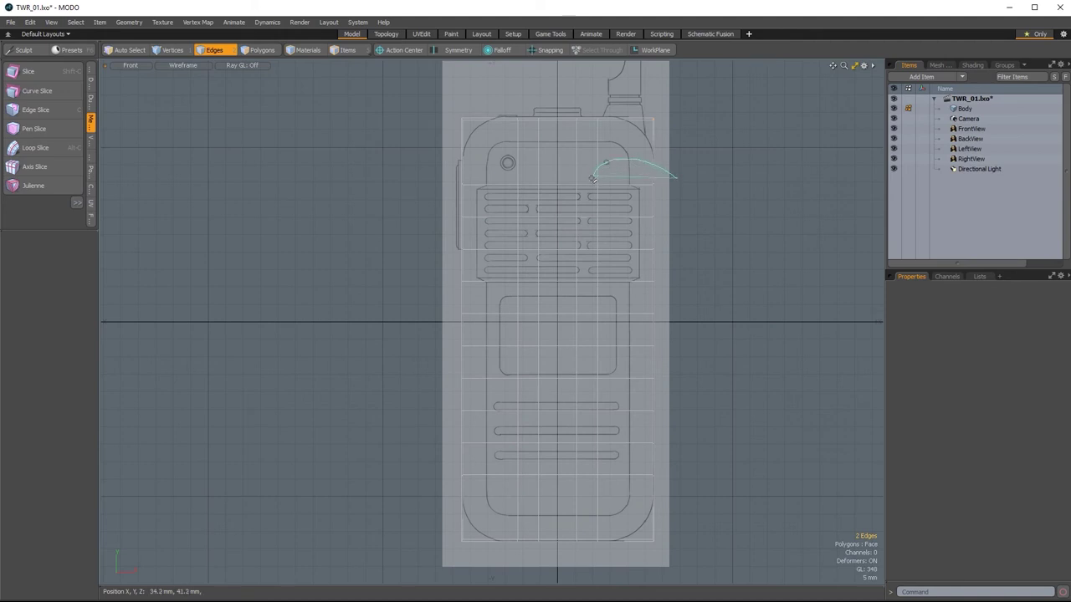
Lasso-select the depth edges at all four corners of the body in the front view and verify them in perspective.
{"action": "right_click_drag", "start_coordinate": [663, 195], "coordinate": [667, 195]}
{"action": "right_click_drag", "start_coordinate": [676, 119], "coordinate": [669, 112]}
{"action": "right_click_drag", "start_coordinate": [482, 146], "coordinate": [479, 126], "text": "shift"}
{"action": "mouse_move", "coordinate": [485, 524]}
{"action": "right_mouse_down", "text": "shift"}
{"action": "mouse_move", "coordinate": [440, 574]}
{"action": "mouse_move", "coordinate": [485, 559]}
{"action": "right_mouse_up", "text": "shift"}
{"action": "right_click_drag", "start_coordinate": [666, 513], "coordinate": [649, 522], "text": "shift"}
{"action": "key", "text": "ctrl+space"}
{"action": "left_click", "coordinate": [718, 438]}
{"action": "mouse_move", "coordinate": [594, 426]}
{"action": "left_mouse_down", "text": "alt"}
{"action": "mouse_move", "coordinate": [580, 428]}
{"action": "mouse_move", "coordinate": [639, 215]}
{"action": "left_mouse_up", "text": "alt"}
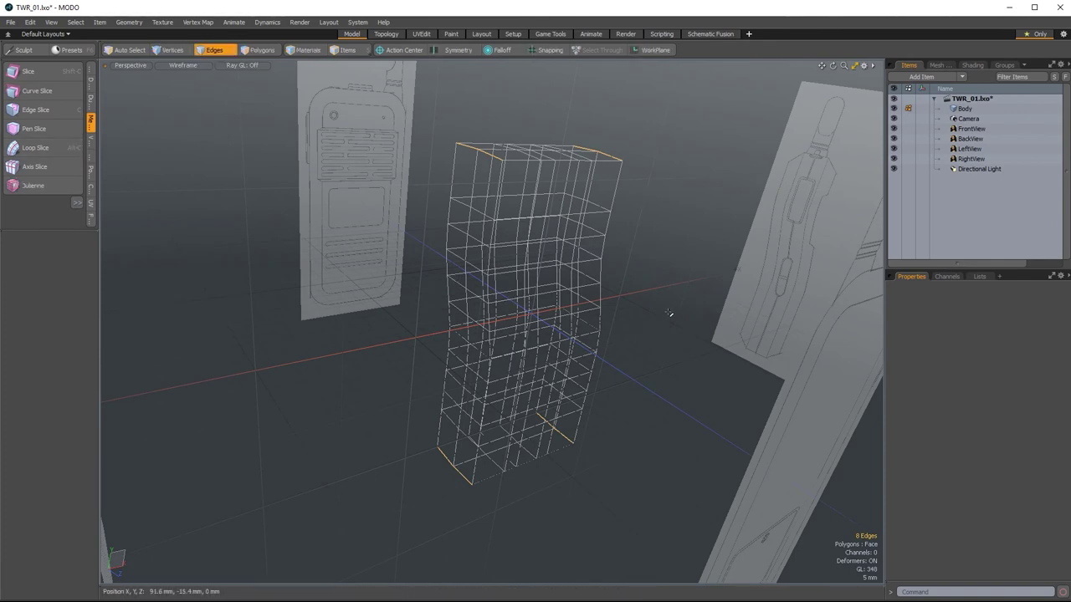
Bevel the selected corner edges by 8.9 mm with round level 2 and the Round edge shape.
{"action": "key", "text": "b"}
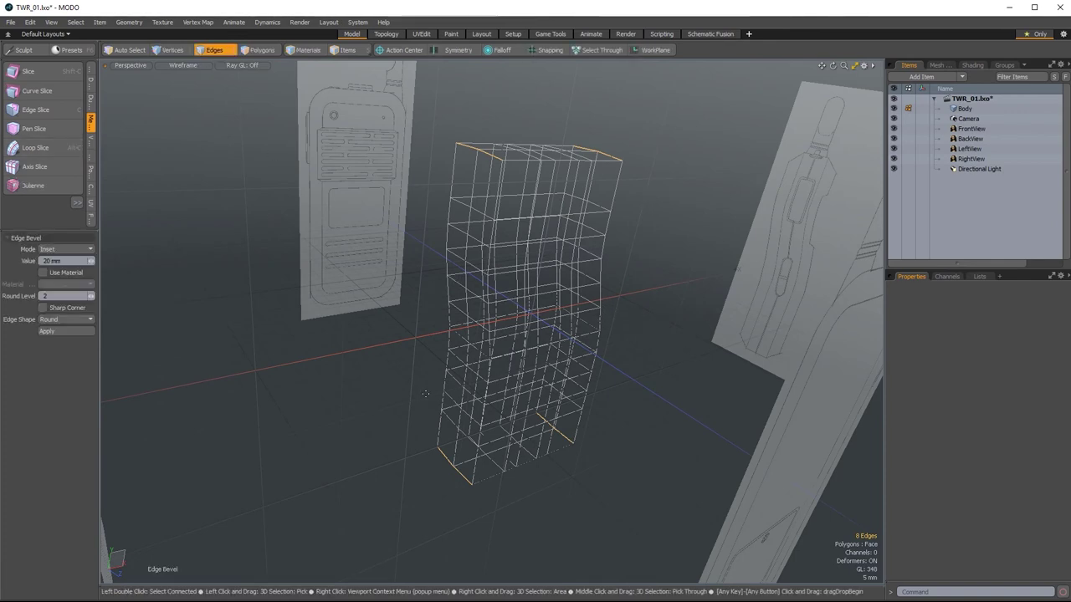
{"action": "left_click", "coordinate": [369, 383]}
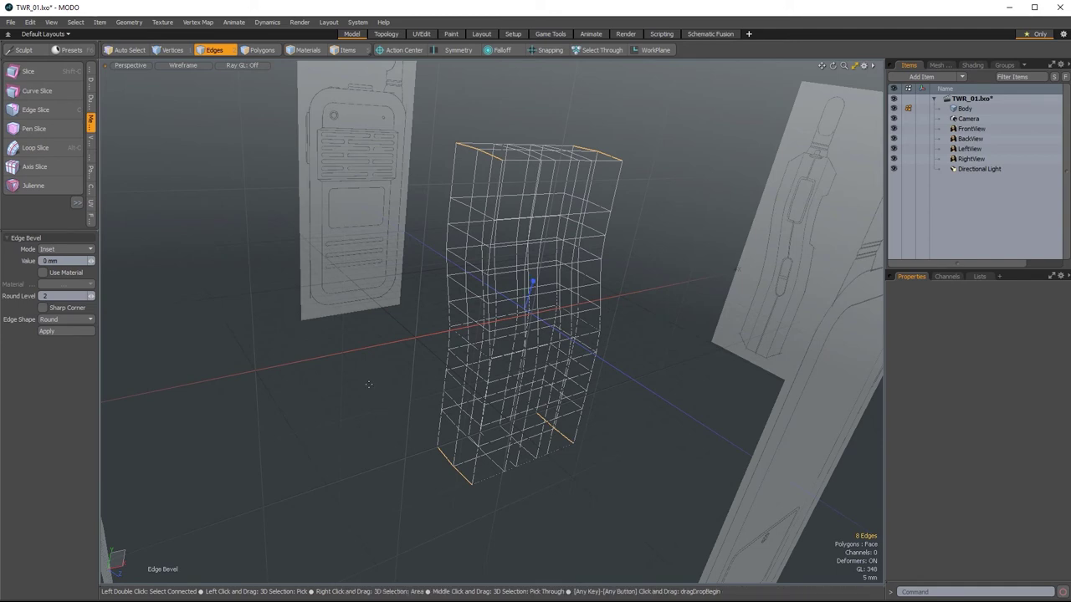
{"action": "left_click_drag", "start_coordinate": [275, 380], "coordinate": [344, 381]}
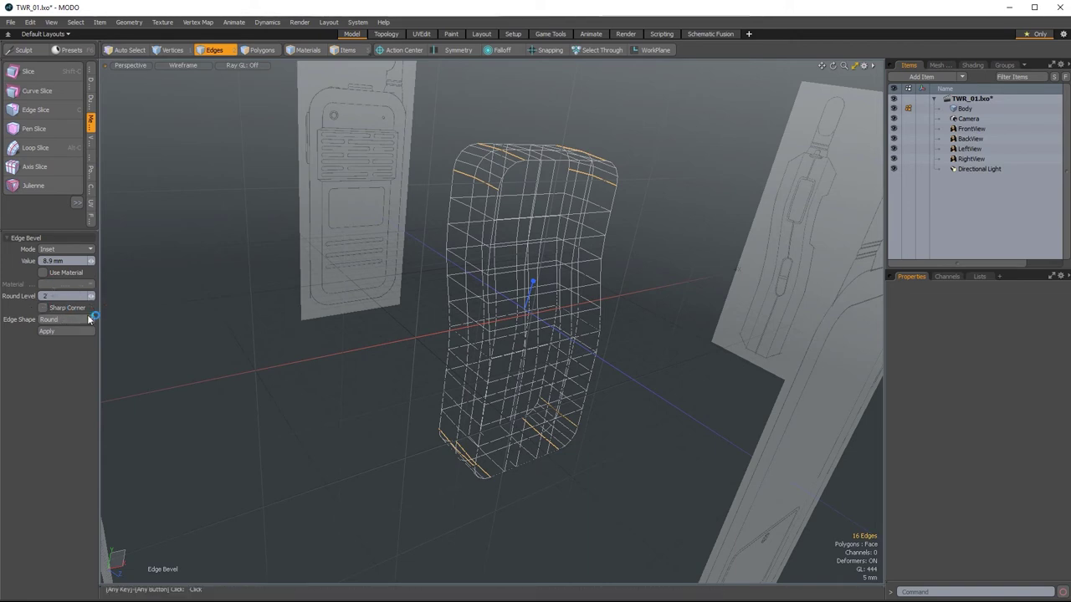
Try round level 34 on the corner bevel, inspect the top corners, and set the round level back to 2.
{"action": "left_click_drag", "start_coordinate": [89, 296], "coordinate": [91, 284]}
{"action": "scroll", "coordinate": [408, 191], "scroll_direction": "up", "scroll_amount": 10}
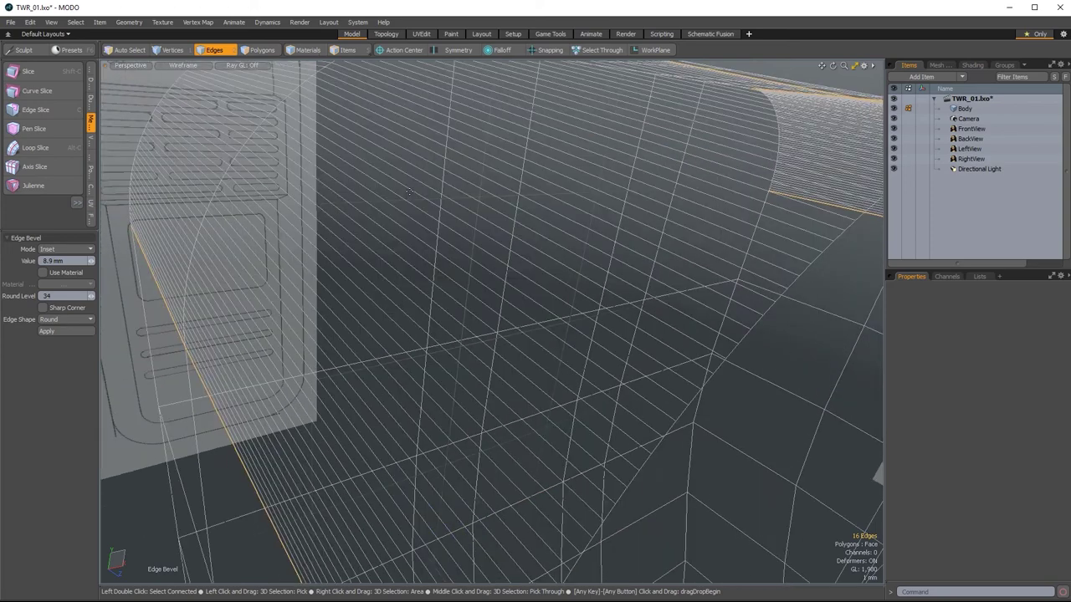
{"action": "scroll", "coordinate": [408, 191], "scroll_direction": "down", "scroll_amount": 8}
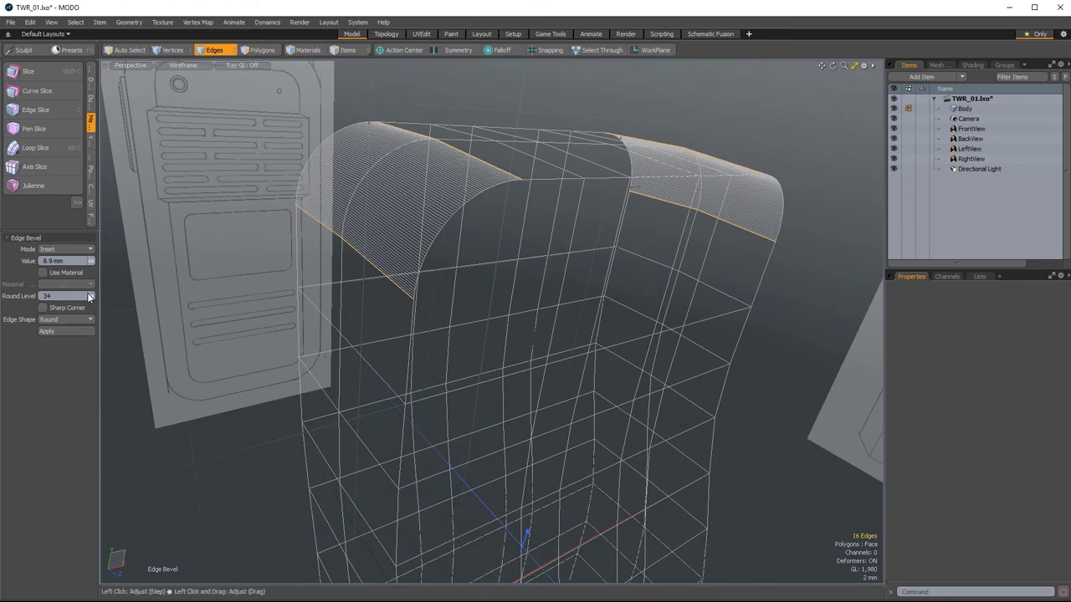
{"action": "left_click", "coordinate": [47, 296]}
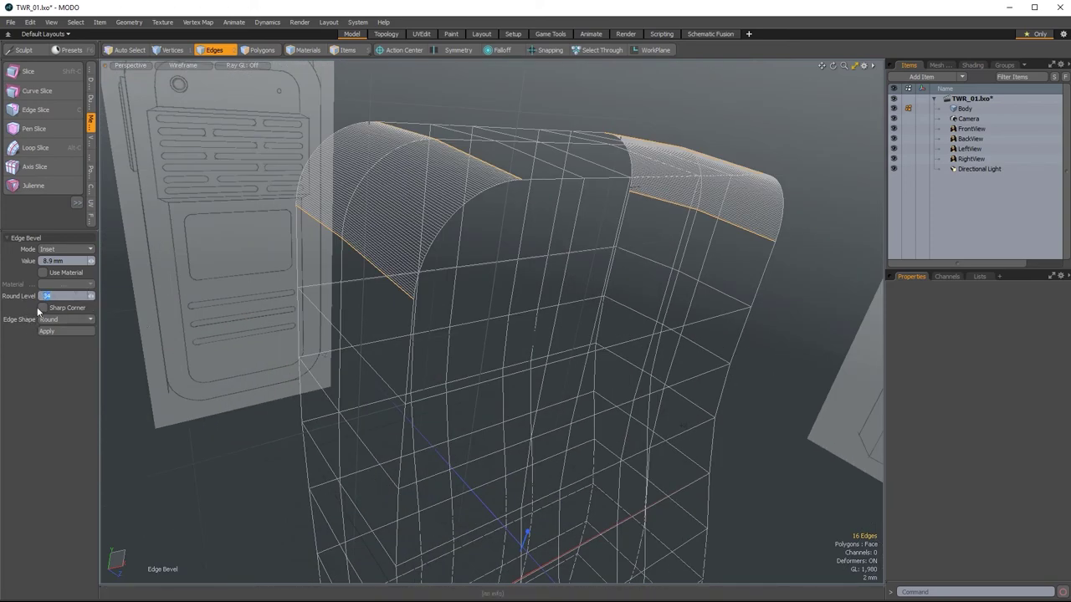
{"action": "type", "text": "2"}
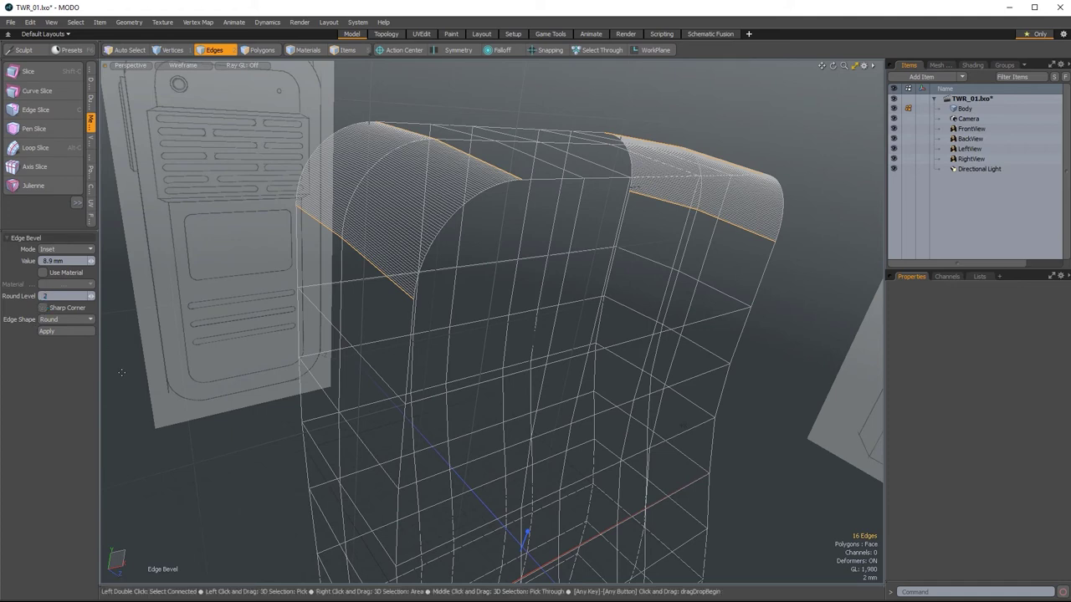
{"action": "key", "text": "Return"}
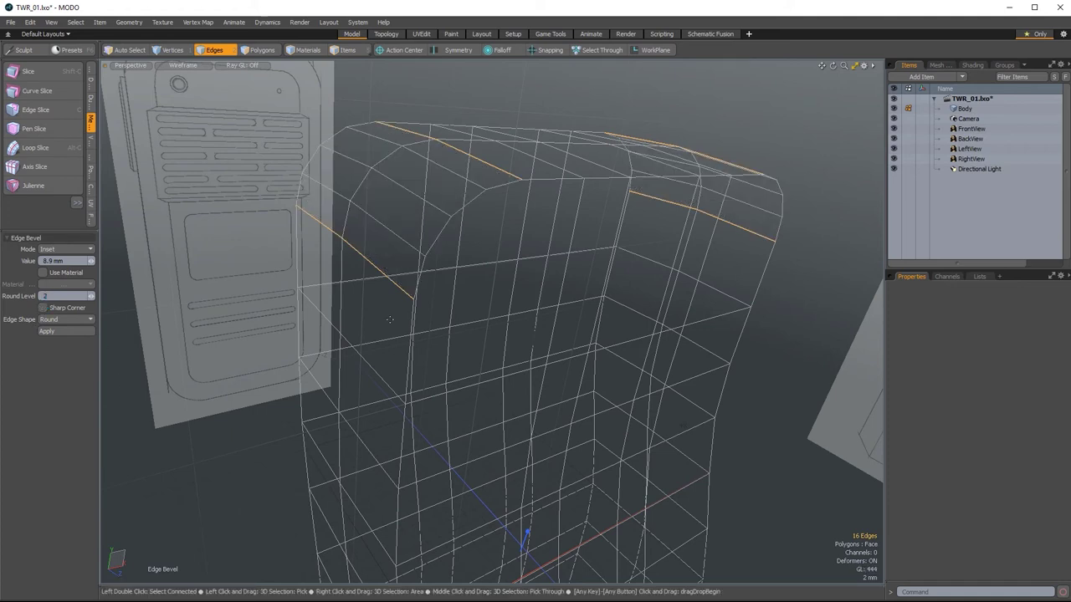
In the front view, increase the corner bevel to 11.9 mm to match the rounded corners in the backdrop.
{"action": "scroll", "coordinate": [465, 317], "scroll_direction": "down", "scroll_amount": 4}
{"action": "key", "text": "ctrl+space"}
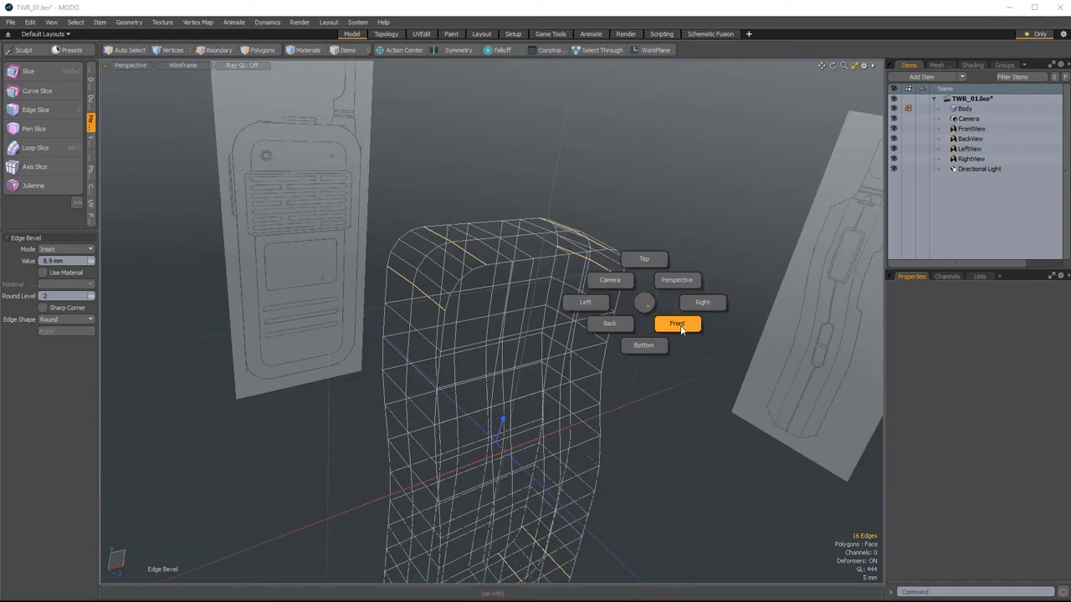
{"action": "left_click", "coordinate": [679, 325]}
{"action": "scroll", "coordinate": [544, 430], "scroll_direction": "down", "scroll_amount": 1}
{"action": "scroll", "coordinate": [543, 435], "scroll_direction": "up", "scroll_amount": 2}
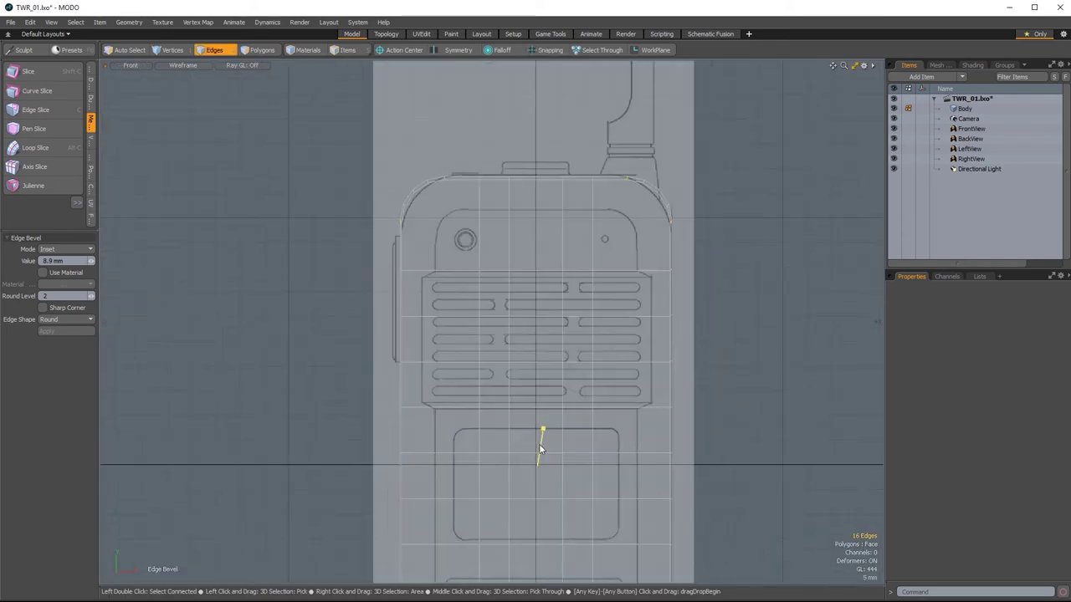
{"action": "scroll", "coordinate": [544, 450], "scroll_direction": "up", "scroll_amount": 2}
{"action": "left_click_drag", "start_coordinate": [535, 450], "coordinate": [564, 450]}
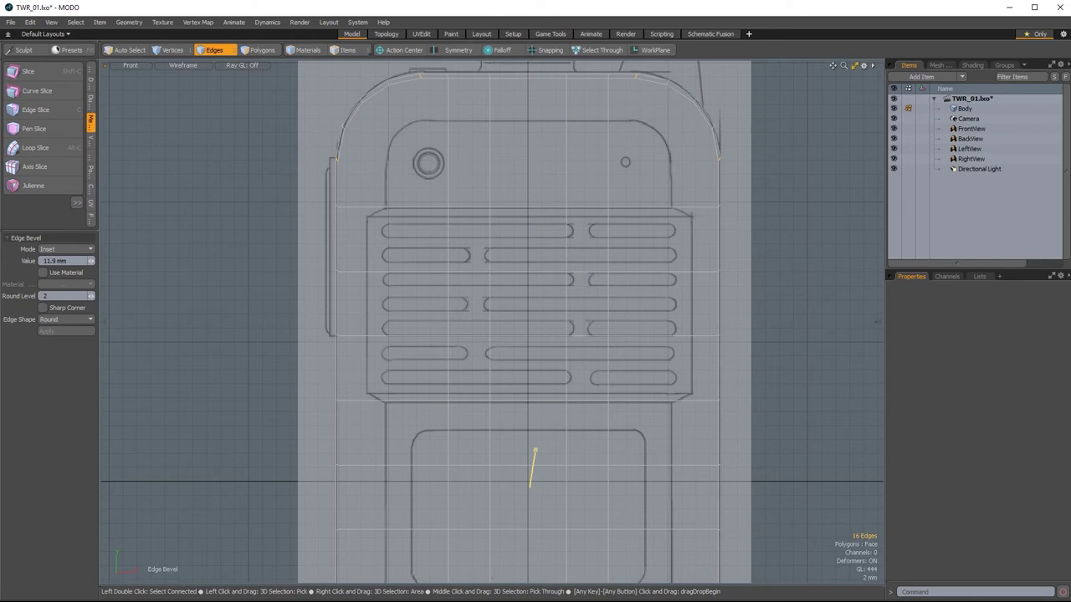
Check the bevel against the backdrop's bottom corners and finish the Edge Bevel.
{"action": "scroll", "coordinate": [536, 451], "scroll_direction": "down", "scroll_amount": 3}
{"action": "left_click_drag", "start_coordinate": [570, 550], "coordinate": [543, 348], "text": "alt+shift"}
{"action": "scroll", "coordinate": [467, 399], "scroll_direction": "up", "scroll_amount": 1}
{"action": "scroll", "coordinate": [509, 226], "scroll_direction": "down", "scroll_amount": 2}
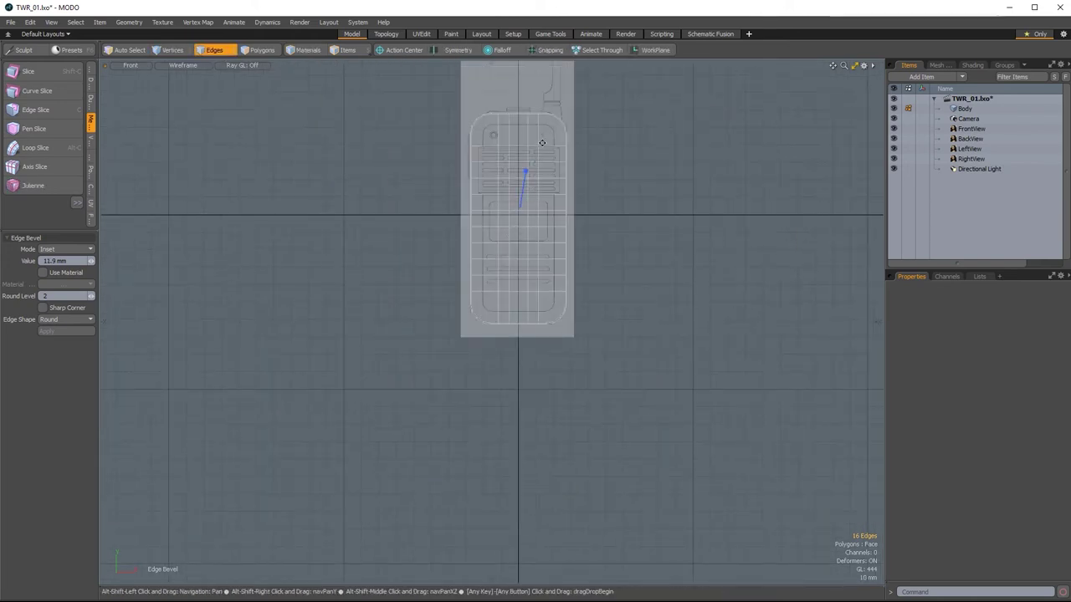
{"action": "left_click_drag", "start_coordinate": [521, 154], "coordinate": [502, 204], "text": "alt+shift"}
{"action": "scroll", "coordinate": [502, 204], "scroll_direction": "up", "scroll_amount": 3}
{"action": "key", "text": "q"}
Clear the edge selection and inspect the rounded body in perspective with Default shading.
{"action": "key", "text": "ctrl+space"}
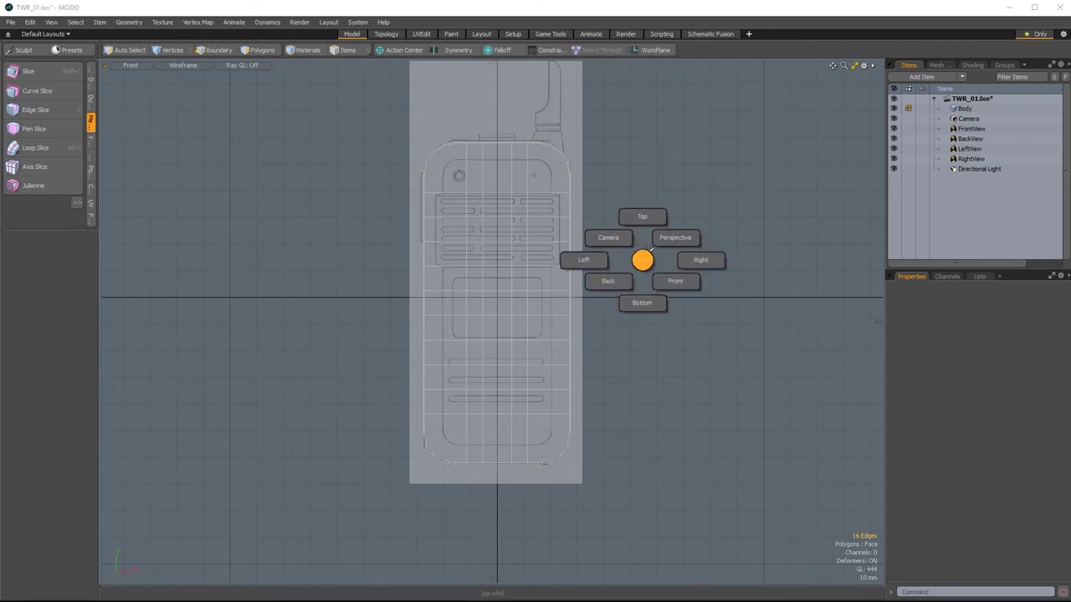
{"action": "left_click", "coordinate": [676, 237]}
{"action": "left_click_drag", "start_coordinate": [535, 284], "coordinate": [527, 360], "text": "alt"}
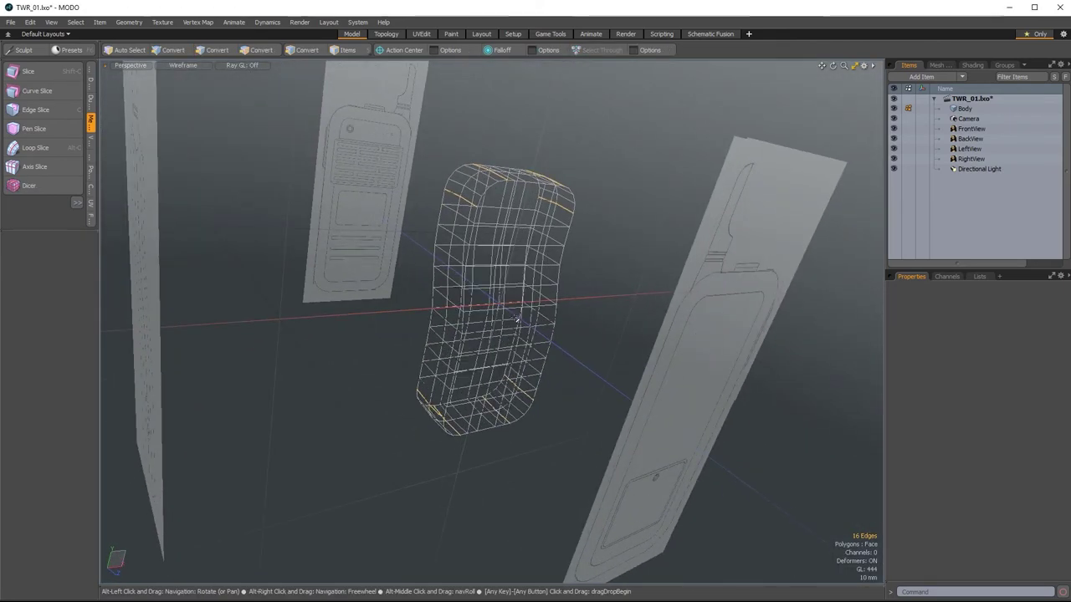
{"action": "left_click", "coordinate": [259, 349]}
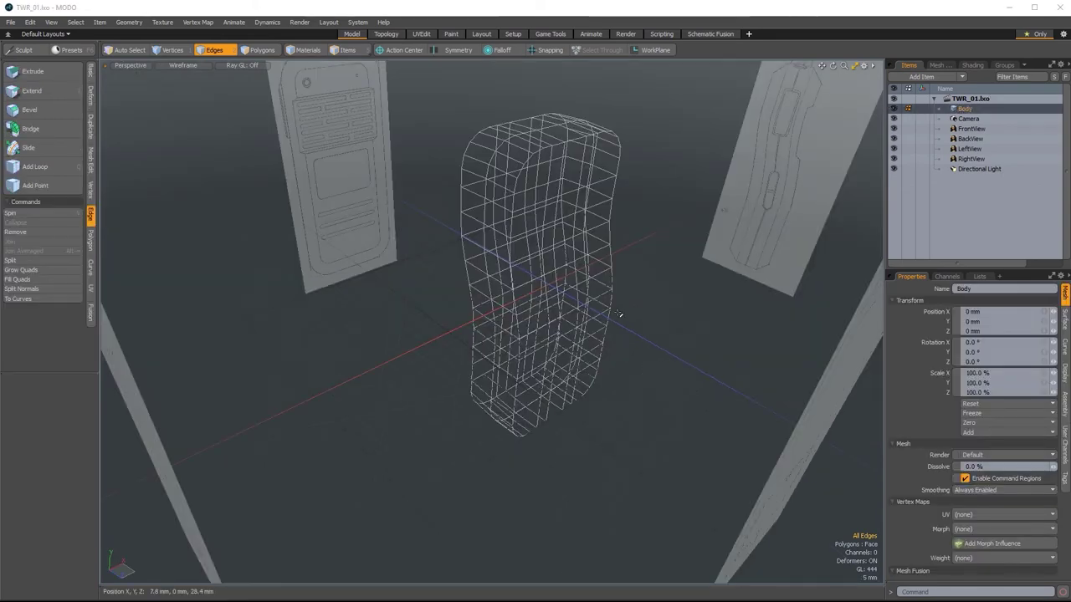
{"action": "left_click_drag", "start_coordinate": [641, 256], "coordinate": [404, 95], "text": "alt"}
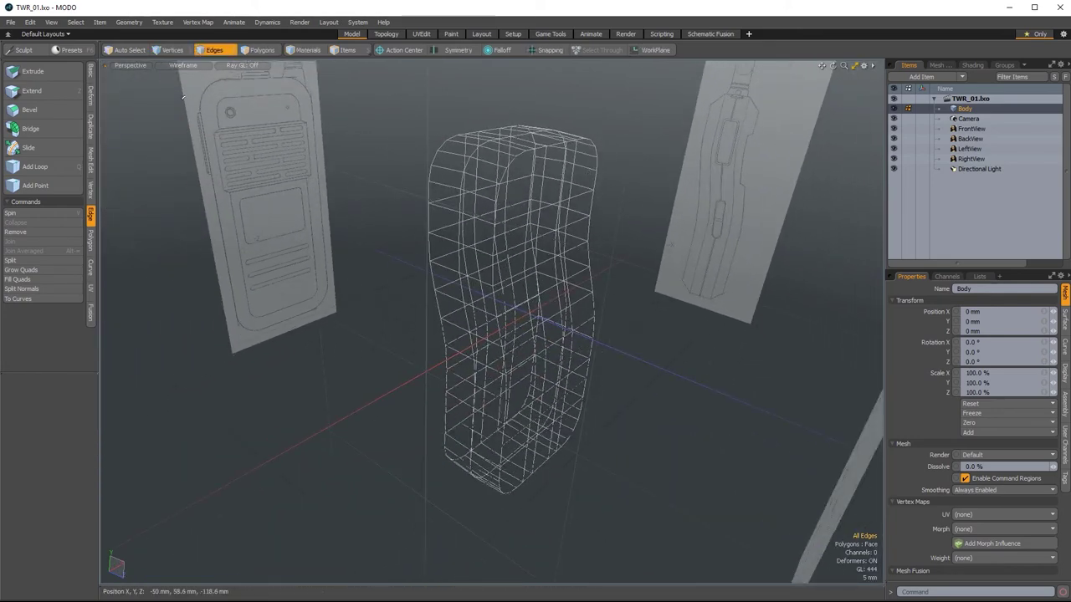
{"action": "left_click", "coordinate": [178, 67]}
{"action": "left_click", "coordinate": [176, 135]}
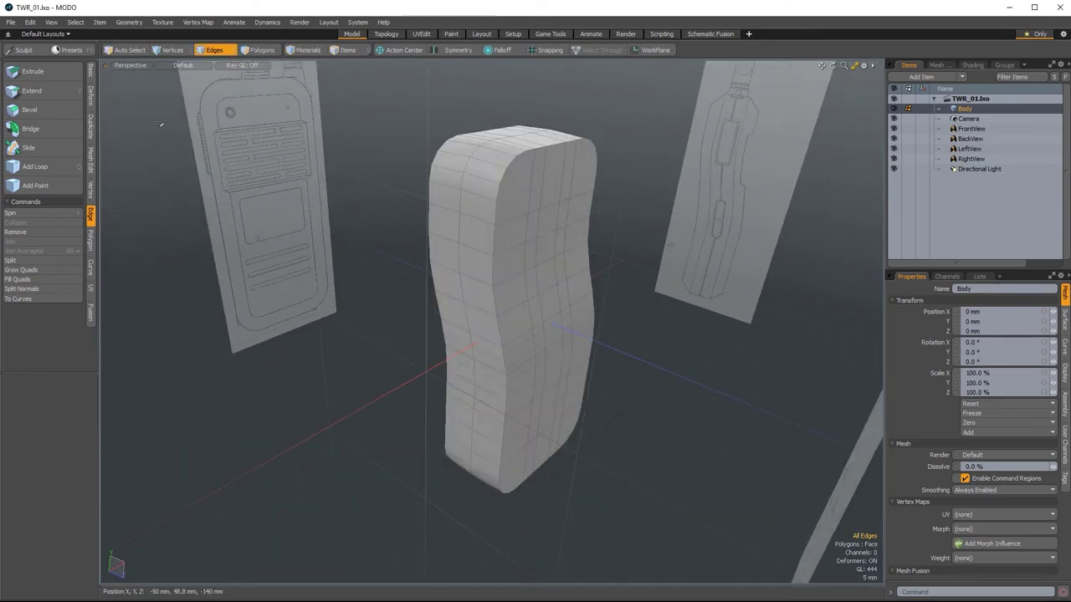
{"action": "left_click_drag", "start_coordinate": [502, 231], "coordinate": [561, 287], "text": "ctrl+alt"}
{"action": "left_click_drag", "start_coordinate": [562, 342], "coordinate": [522, 349], "text": "alt"}
{"action": "left_click_drag", "start_coordinate": [523, 248], "coordinate": [418, 130], "text": "alt"}
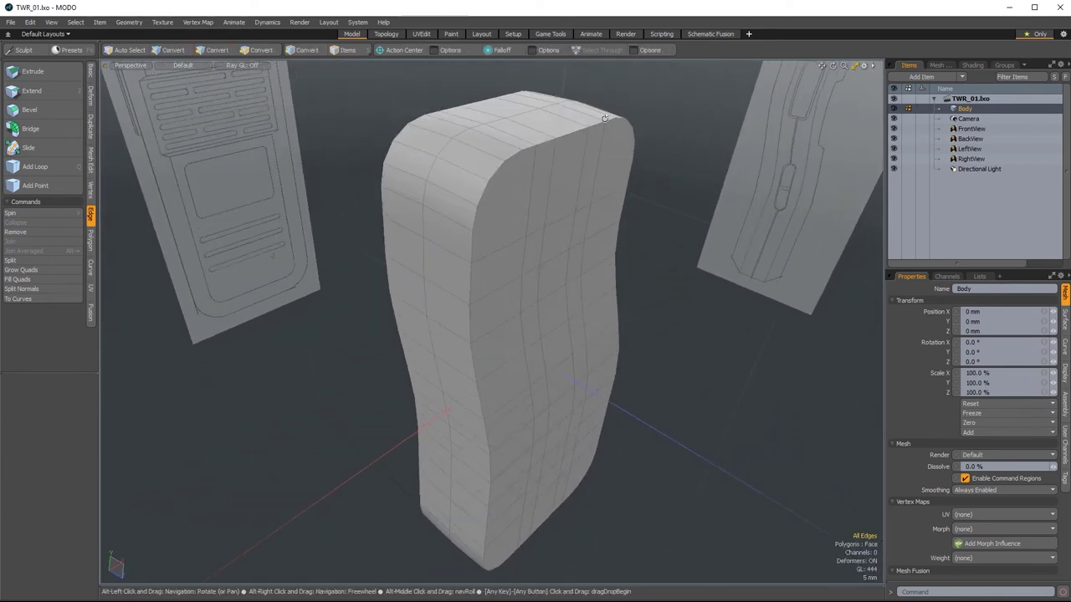
Select the perimeter edges of the body's front face, extending the selection from one edge at the top corner.
{"action": "left_click", "coordinate": [514, 155]}
{"action": "key", "text": "Up"}
{"action": "key", "text": "Up"}
{"action": "key", "text": "Up"}
{"action": "key", "text": "Up"}
{"action": "key", "text": "Up"}
{"action": "key", "text": "Up"}
{"action": "key", "text": "Up"}
{"action": "key", "text": "Up"}
{"action": "key", "text": "Up"}
{"action": "key", "text": "Up"}
{"action": "key", "text": "Up"}
{"action": "key", "text": "Up"}
{"action": "key", "text": "Up"}
{"action": "key", "text": "Up"}
{"action": "key", "text": "Up"}
{"action": "key", "text": "Up"}
{"action": "key", "text": "Up"}
{"action": "key", "text": "Up"}
{"action": "key", "text": "Up"}
{"action": "key", "text": "Up"}
{"action": "key", "text": "Up"}
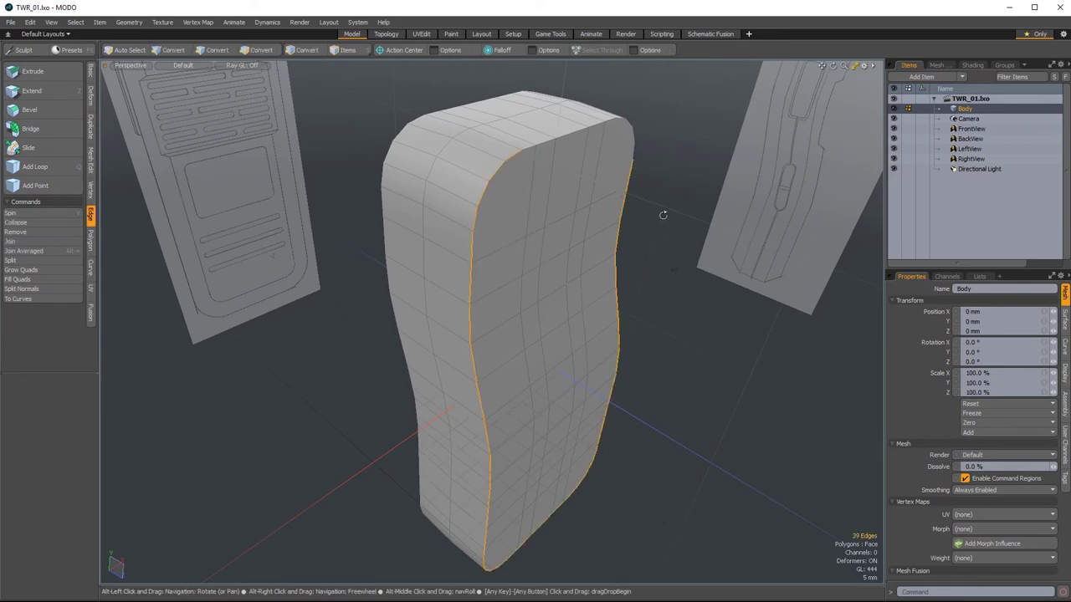
Add the perimeter edges of the body's back face to the selection, extending it around the whole outline.
{"action": "left_click_drag", "start_coordinate": [373, 313], "coordinate": [715, 332], "text": "alt"}
{"action": "left_click_drag", "start_coordinate": [410, 216], "coordinate": [405, 209], "text": "alt"}
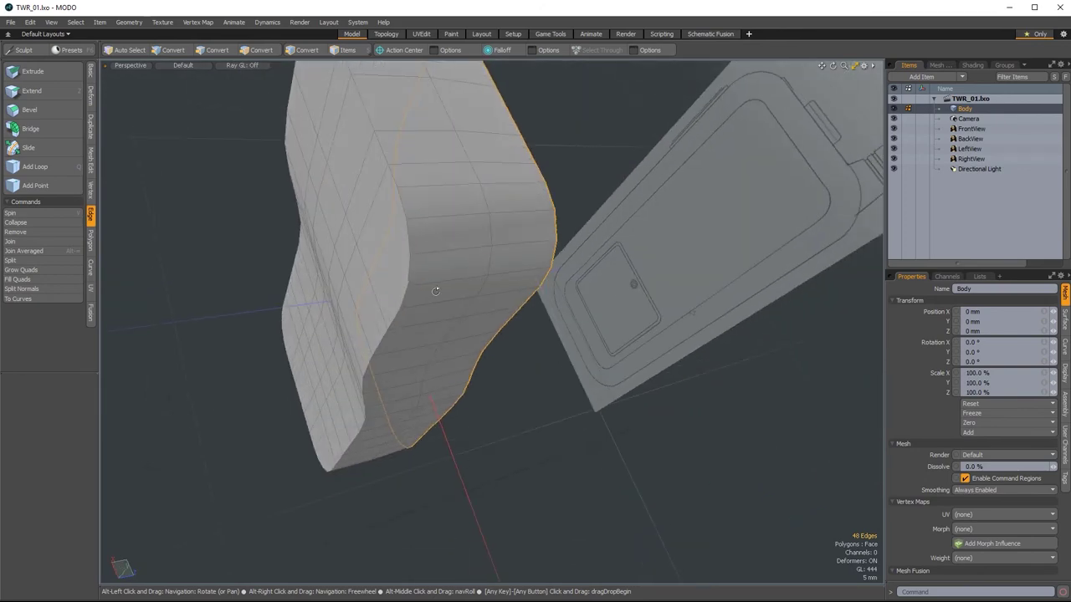
{"action": "key", "text": "alt"}
{"action": "key", "text": "Up"}
{"action": "key", "text": "Up"}
{"action": "key", "text": "Up"}
{"action": "key", "text": "Up"}
{"action": "key", "text": "Up"}
{"action": "key", "text": "Up"}
{"action": "key", "text": "Up"}
{"action": "key", "text": "Up"}
{"action": "key", "text": "Up"}
{"action": "key", "text": "Up"}
{"action": "key", "text": "Up"}
{"action": "key", "text": "Up"}
{"action": "key", "text": "Up"}
{"action": "key", "text": "Up"}
{"action": "key", "text": "Up"}
{"action": "key", "text": "Up"}
{"action": "key", "text": "Up"}
{"action": "key", "text": "Up"}
{"action": "key", "text": "Up"}
{"action": "key", "text": "Up"}
{"action": "left_click_drag", "start_coordinate": [518, 307], "coordinate": [397, 350], "text": "alt"}
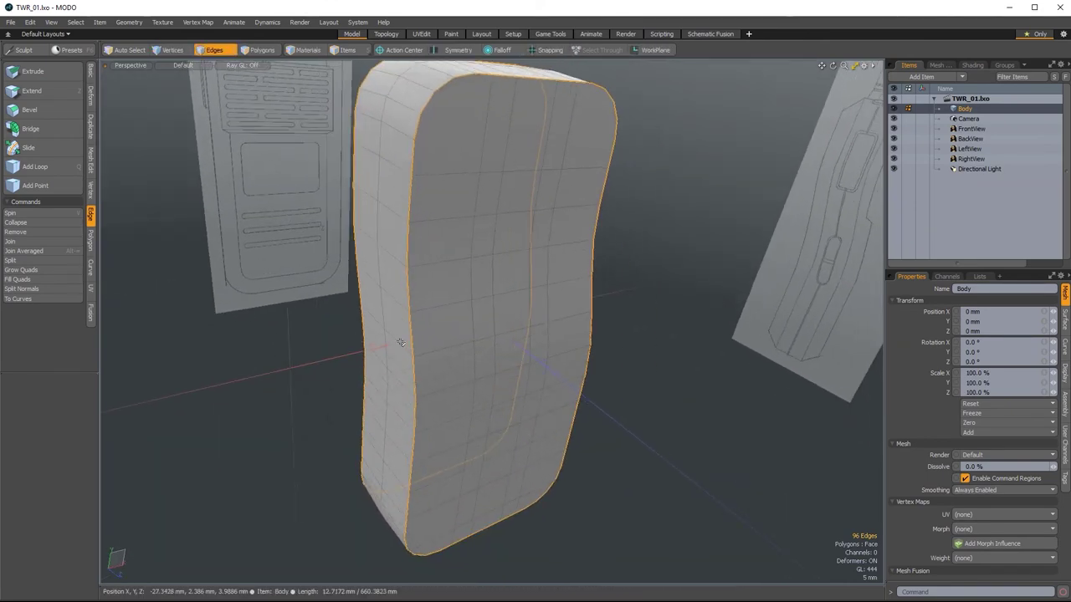
Bevel the selected front and back outline edges with an inset of about 5.56 mm and a Round Level of 0.
{"action": "key", "text": "b"}
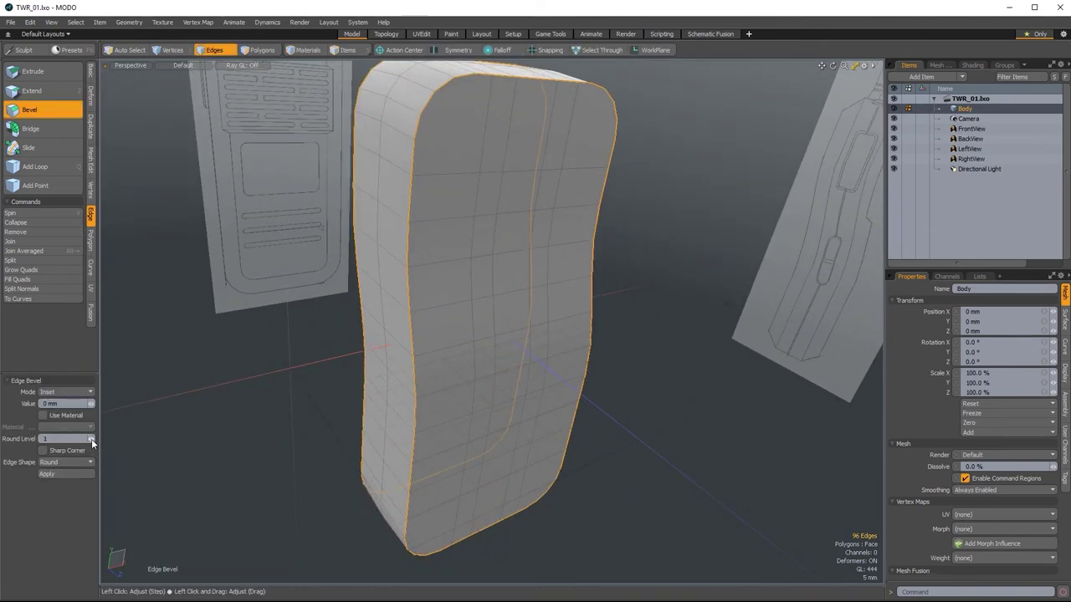
{"action": "left_click_drag", "start_coordinate": [475, 341], "coordinate": [532, 342]}
{"action": "left_click_drag", "start_coordinate": [452, 376], "coordinate": [574, 262], "text": "alt"}
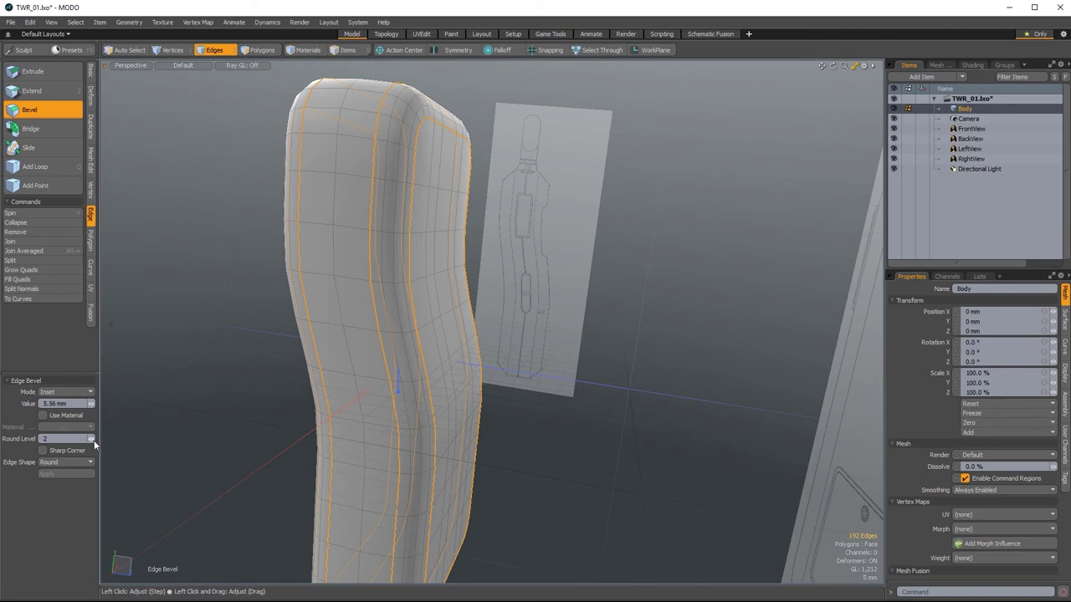
{"action": "left_click_drag", "start_coordinate": [91, 439], "coordinate": [71, 439]}
{"action": "left_click_drag", "start_coordinate": [554, 230], "coordinate": [661, 303], "text": "alt"}
Adjust the edge bevel's inset to about 5.76 mm against the backdrop in the Left view.
{"action": "key", "text": "ctrl+space"}
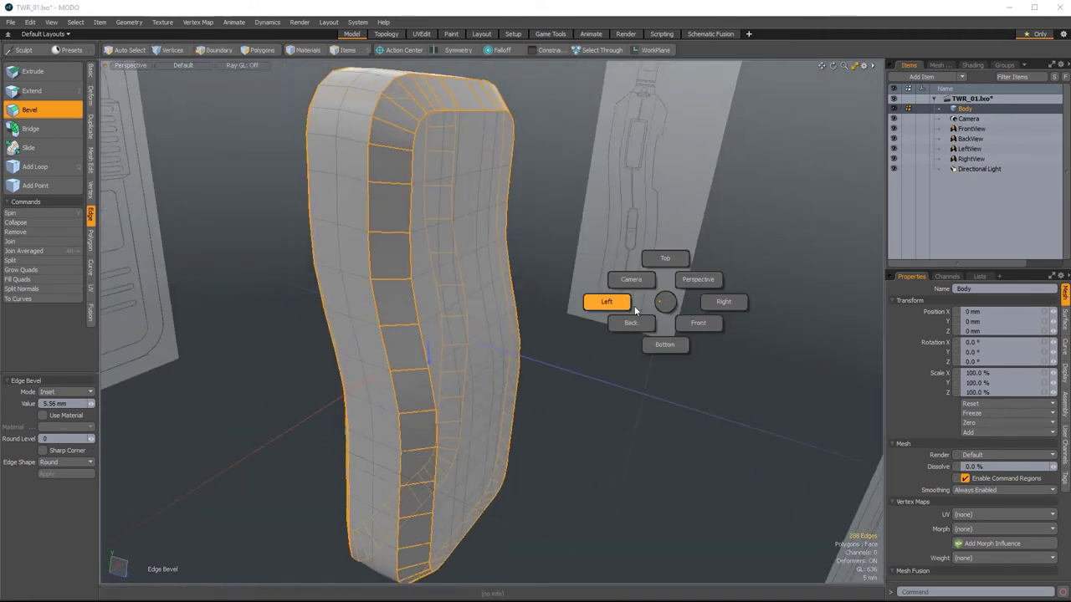
{"action": "left_click", "coordinate": [618, 309]}
{"action": "left_click_drag", "start_coordinate": [555, 237], "coordinate": [450, 327], "text": "ctrl+alt"}
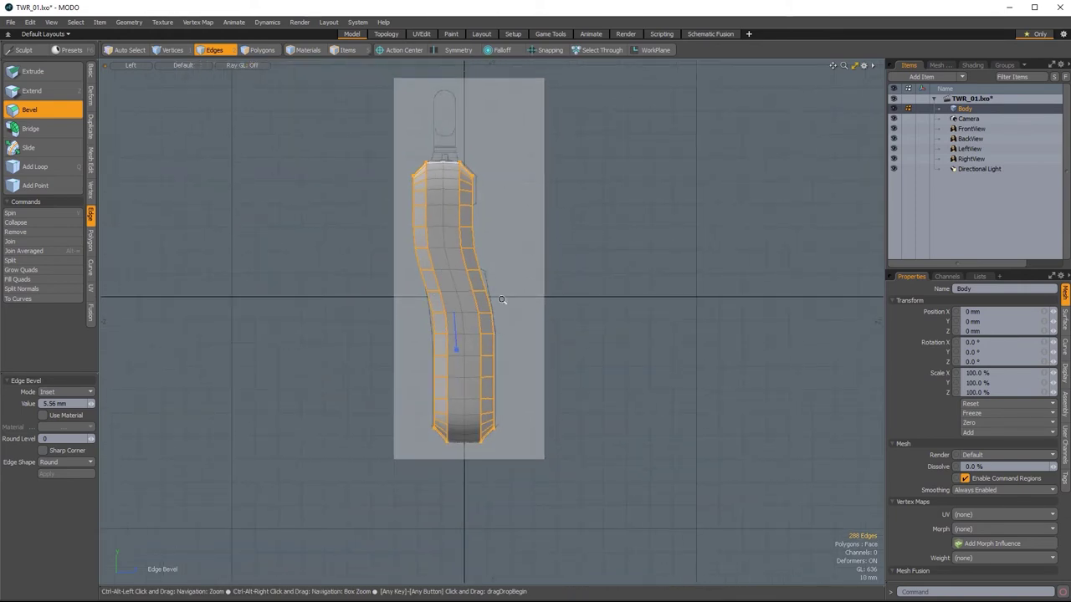
{"action": "left_click_drag", "start_coordinate": [503, 300], "coordinate": [507, 348], "text": "ctrl+alt"}
{"action": "left_click_drag", "start_coordinate": [410, 355], "coordinate": [411, 350]}
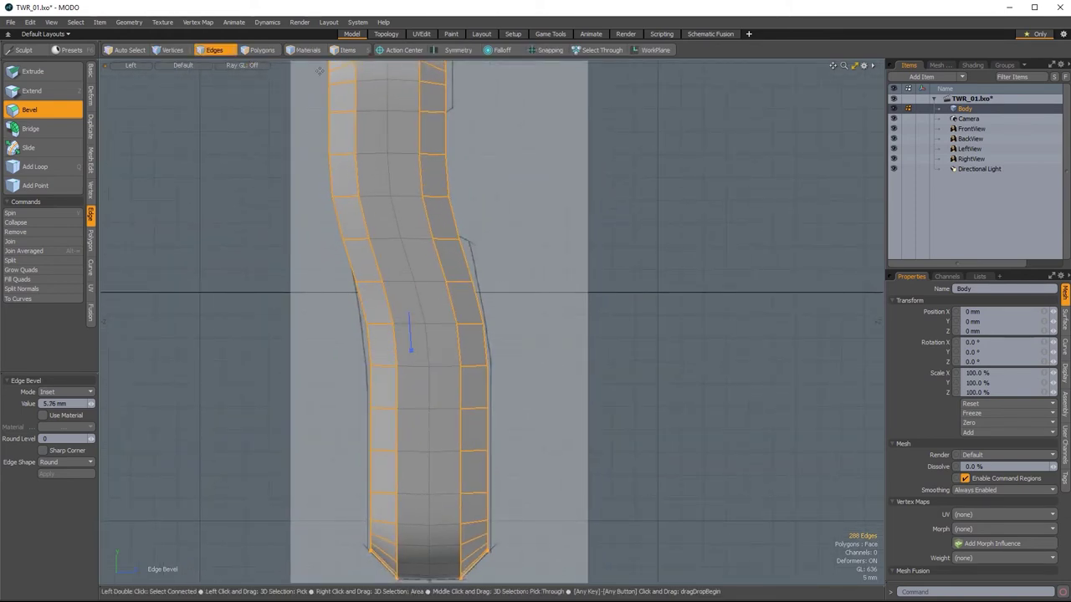
Check the bevel against the side-view backdrop along the whole body in Wireframe shading and finish the Edge Bevel.
{"action": "left_click", "coordinate": [182, 65]}
{"action": "left_click", "coordinate": [164, 75]}
{"action": "left_click_drag", "start_coordinate": [480, 227], "coordinate": [493, 272], "text": "ctrl+alt"}
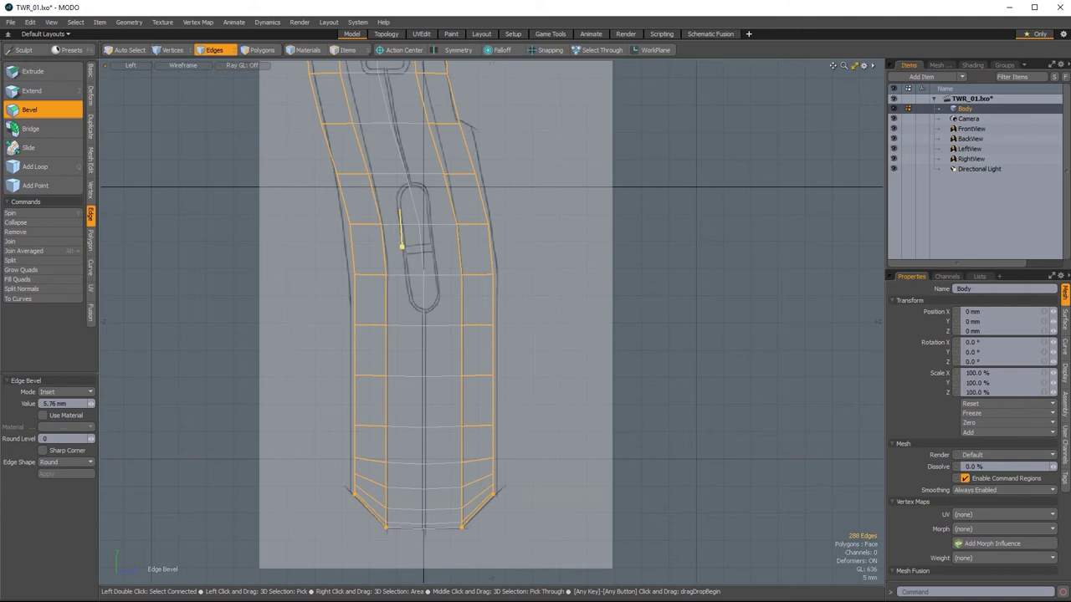
{"action": "left_click_drag", "start_coordinate": [441, 241], "coordinate": [400, 241], "text": "ctrl+alt"}
{"action": "left_click_drag", "start_coordinate": [400, 241], "coordinate": [388, 425], "text": "alt+shift"}
{"action": "left_click_drag", "start_coordinate": [393, 216], "coordinate": [469, 246], "text": "ctrl+alt"}
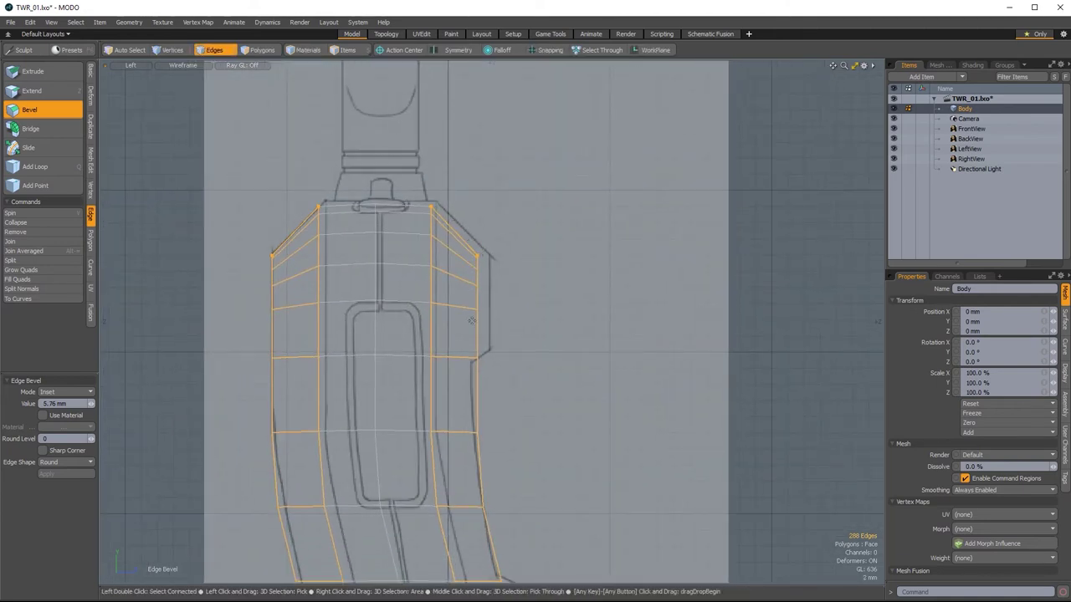
{"action": "left_click_drag", "start_coordinate": [483, 346], "coordinate": [574, 435], "text": "ctrl+alt"}
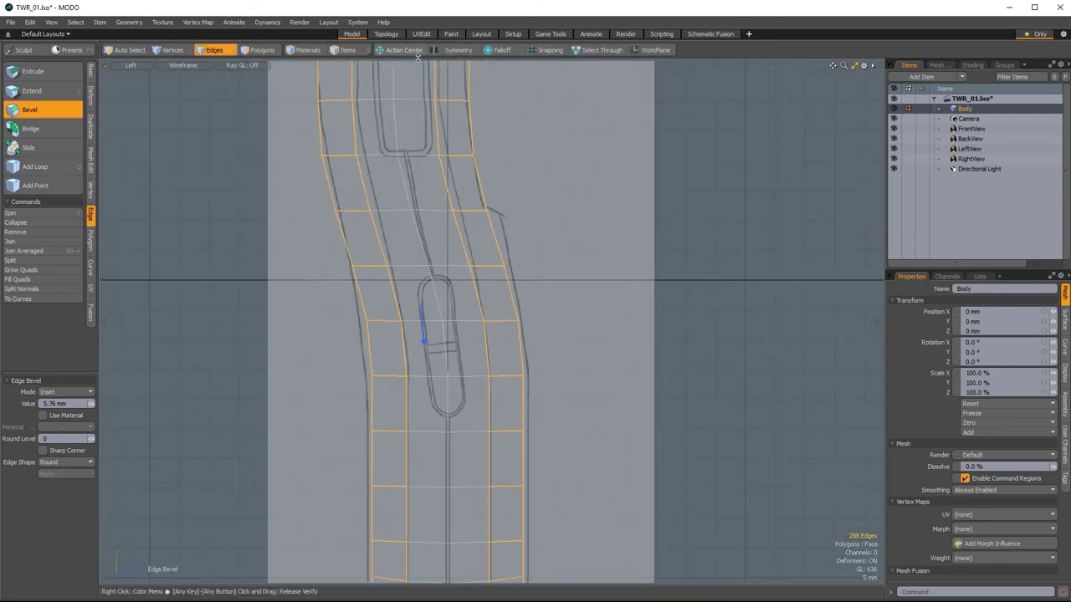
{"action": "left_click_drag", "start_coordinate": [438, 314], "coordinate": [487, 335], "text": "ctrl+alt"}
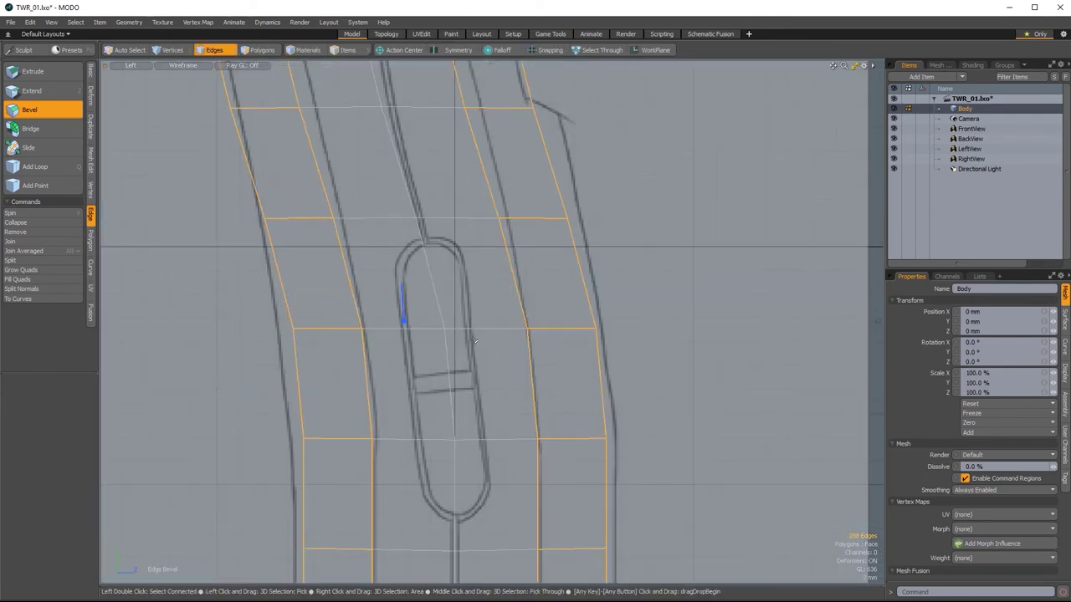
{"action": "key", "text": "q"}
{"action": "left_click_drag", "start_coordinate": [699, 274], "coordinate": [659, 282], "text": "ctrl+alt"}
Clear the edge selection and inspect the chamfered body in the Perspective view with Default shading.
{"action": "key", "text": "ctrl+space"}
{"action": "left_click", "coordinate": [747, 244]}
{"action": "left_click_drag", "start_coordinate": [793, 266], "coordinate": [674, 328], "text": "alt"}
{"action": "scroll", "coordinate": [653, 284], "scroll_direction": "down", "scroll_amount": 4}
{"action": "left_click", "coordinate": [748, 236]}
{"action": "left_click_drag", "start_coordinate": [646, 237], "coordinate": [638, 314], "text": "alt+shift"}
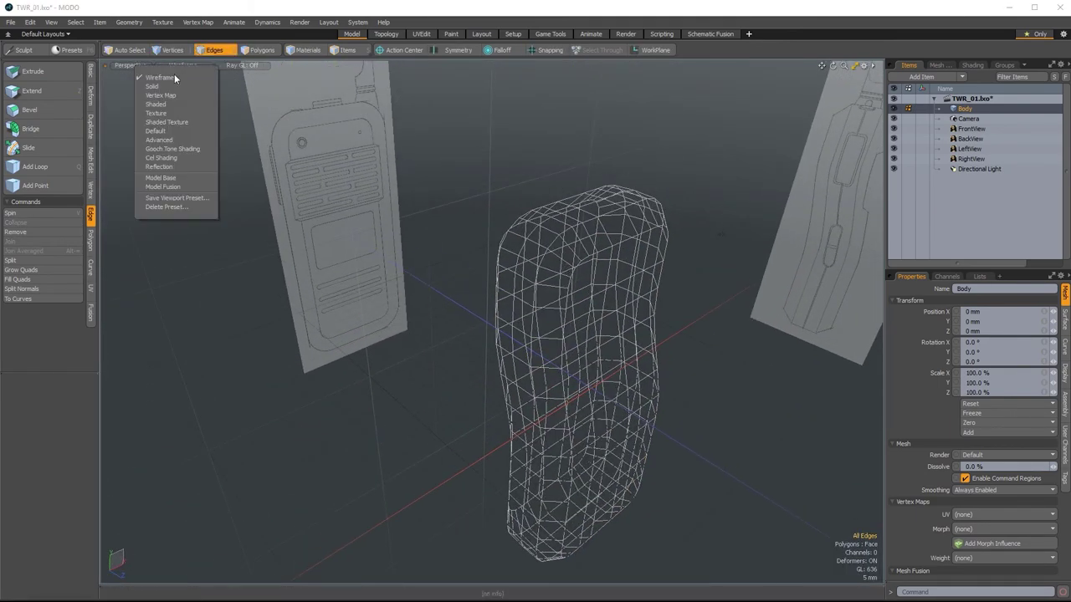
{"action": "left_click", "coordinate": [155, 130]}
{"action": "left_click_drag", "start_coordinate": [544, 251], "coordinate": [678, 255], "text": "alt"}
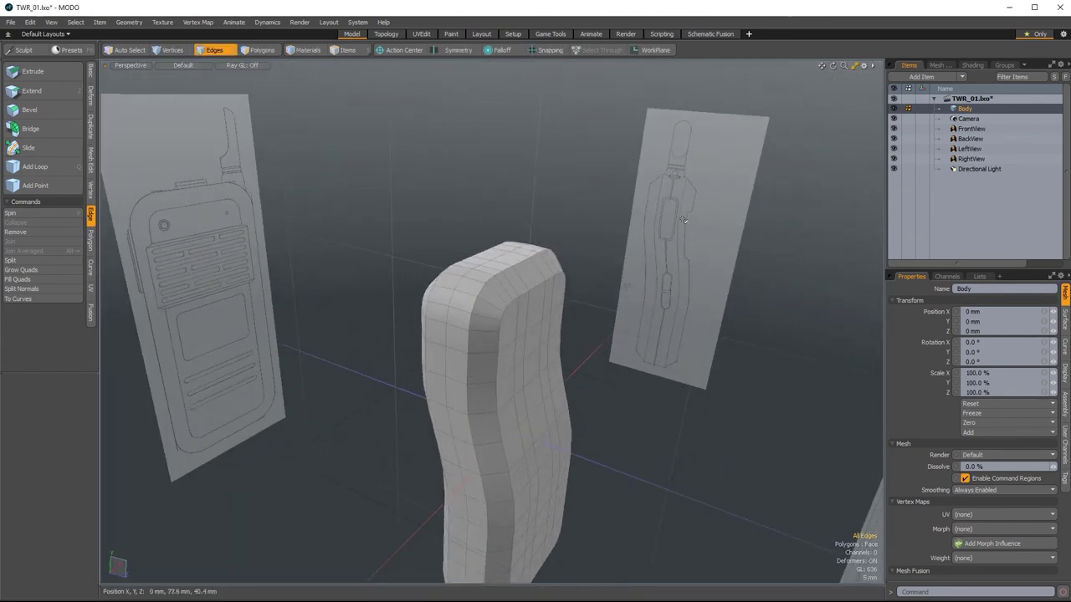
Move the BackView backdrop farther away from the body along its Z axis and clear the item selection.
{"action": "left_click", "coordinate": [261, 50]}
{"action": "left_click_drag", "start_coordinate": [544, 494], "coordinate": [427, 318], "text": "alt"}
{"action": "key", "text": "5"}
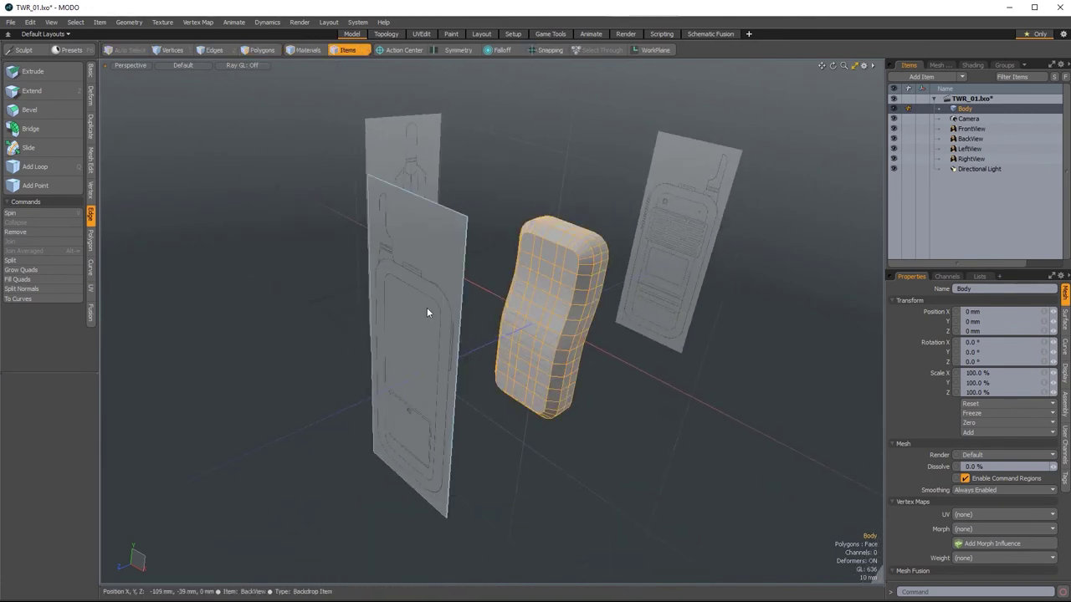
{"action": "left_click", "coordinate": [427, 313]}
{"action": "key", "text": "w"}
{"action": "left_click_drag", "start_coordinate": [375, 375], "coordinate": [75, 502]}
{"action": "key", "text": "space"}
{"action": "left_click", "coordinate": [491, 384]}
{"action": "left_click_drag", "start_coordinate": [512, 514], "coordinate": [757, 421], "text": "alt"}
{"action": "left_click_drag", "start_coordinate": [495, 408], "coordinate": [577, 343], "text": "alt"}
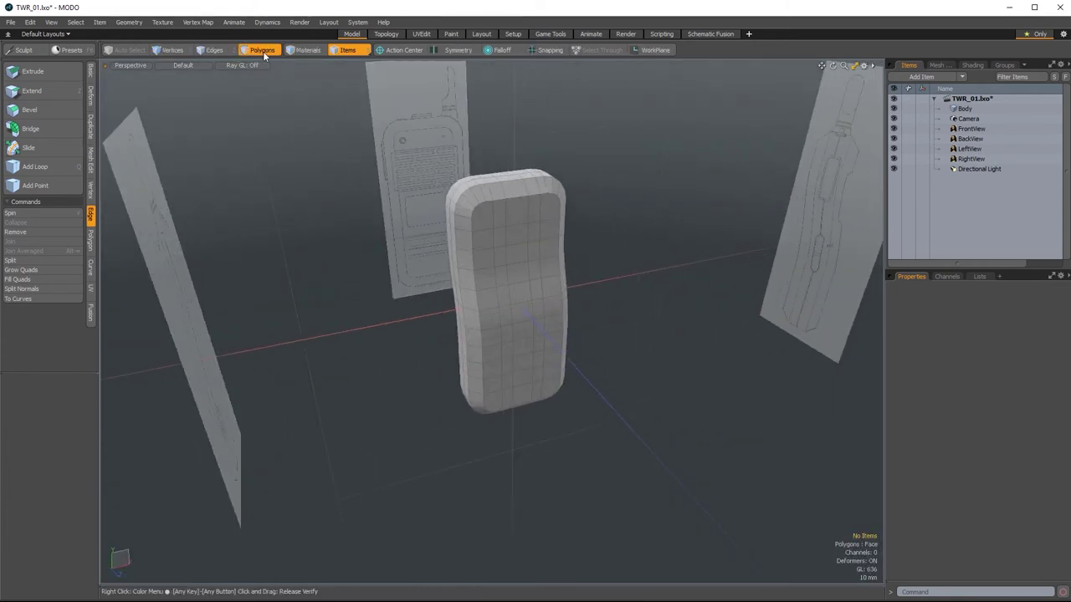
Show the body from the right for polygon editing.
{"action": "left_click_drag", "start_coordinate": [502, 251], "coordinate": [593, 292], "text": "alt"}
{"action": "scroll", "coordinate": [531, 277], "scroll_direction": "up", "scroll_amount": 4}
{"action": "key", "text": "ctrl+space"}
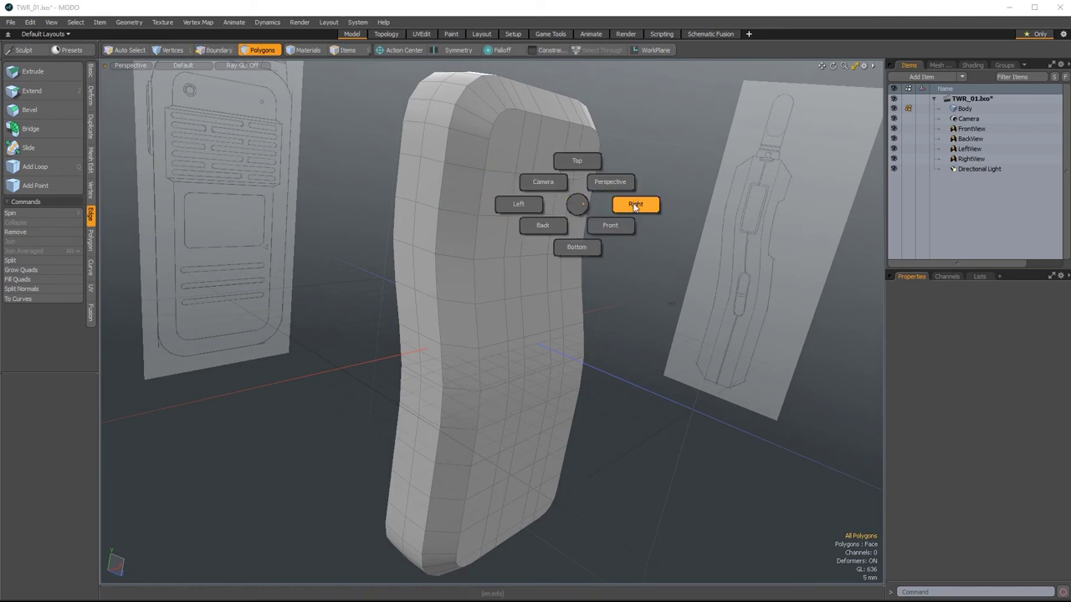
{"action": "left_click", "coordinate": [623, 211]}
{"action": "left_click_drag", "start_coordinate": [536, 162], "coordinate": [518, 288]}
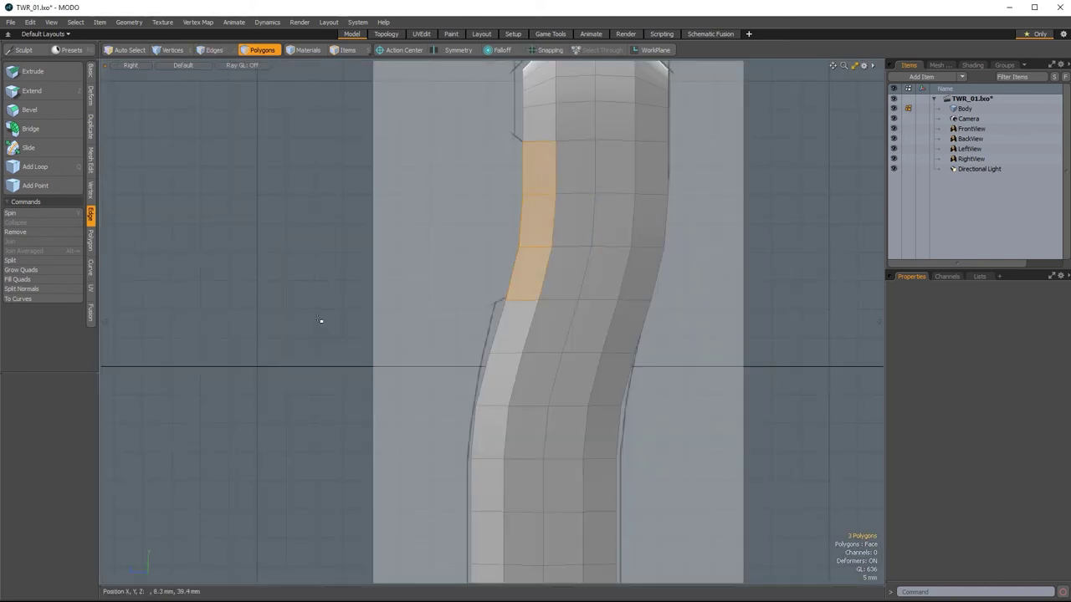
{"action": "left_click", "coordinate": [38, 167]}
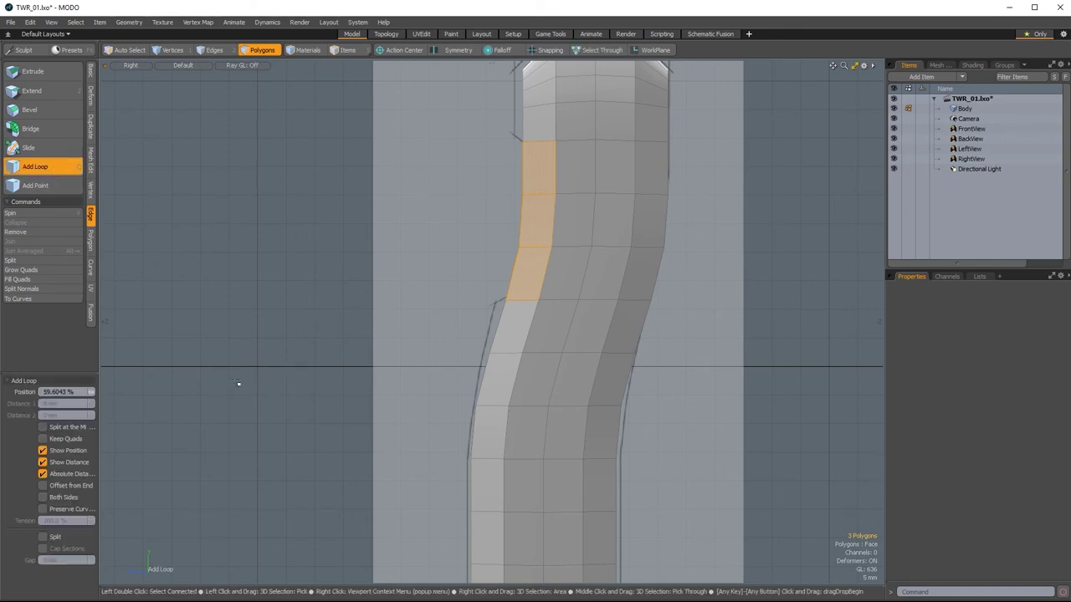
{"action": "key", "text": "Escape"}
{"action": "key", "text": "Escape"}
Add an edge loop at 50% along the chamfer strip around the body's front face.
{"action": "left_click", "coordinate": [49, 173]}
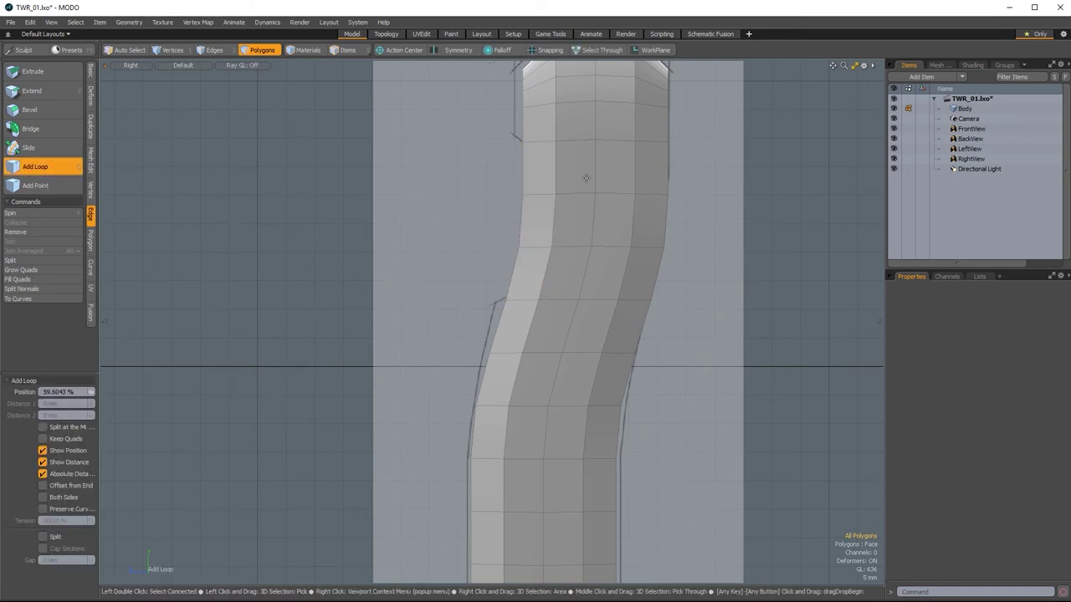
{"action": "middle_click", "coordinate": [537, 143]}
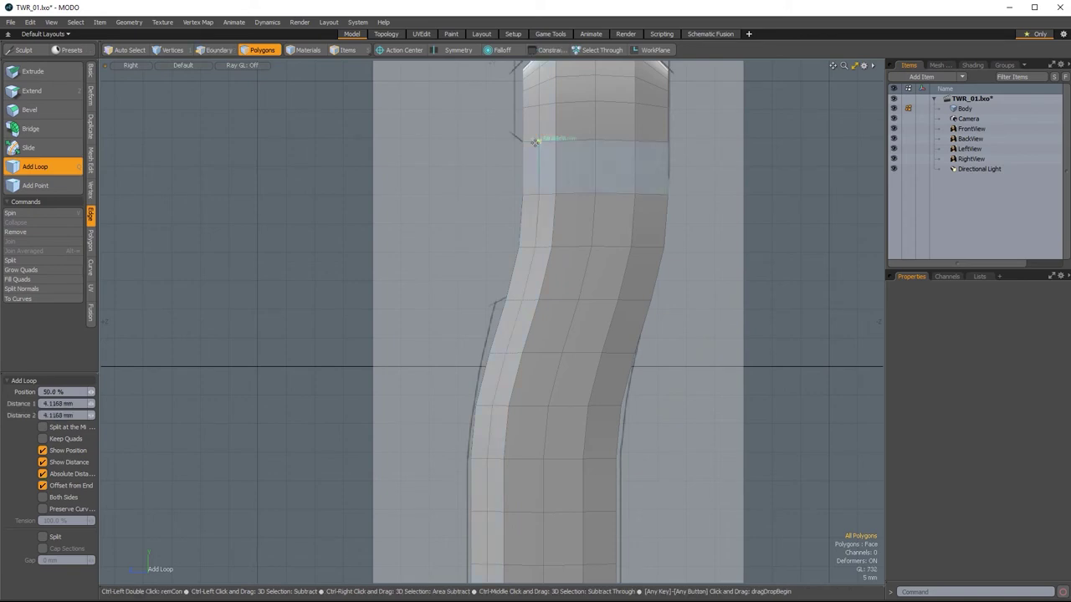
{"action": "key", "text": "q"}
Select the three rows of polygons across the front between the backdrop's two notches, including the inner chamfer strips, and delete them.
{"action": "left_click_drag", "start_coordinate": [438, 370], "coordinate": [472, 328], "text": "alt"}
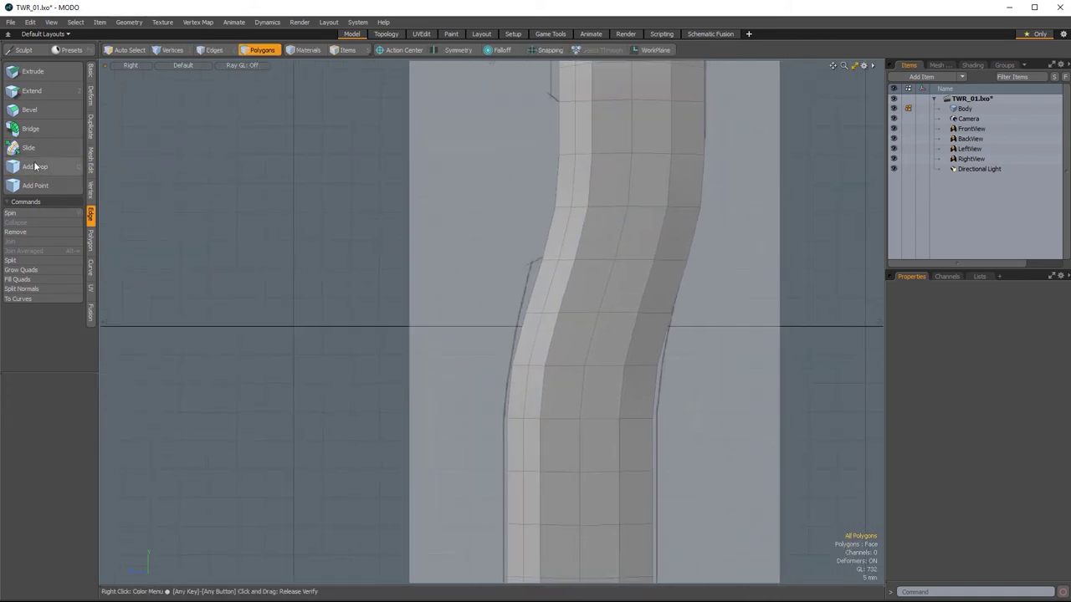
{"action": "left_click_drag", "start_coordinate": [573, 166], "coordinate": [566, 285], "text": "ctrl+alt"}
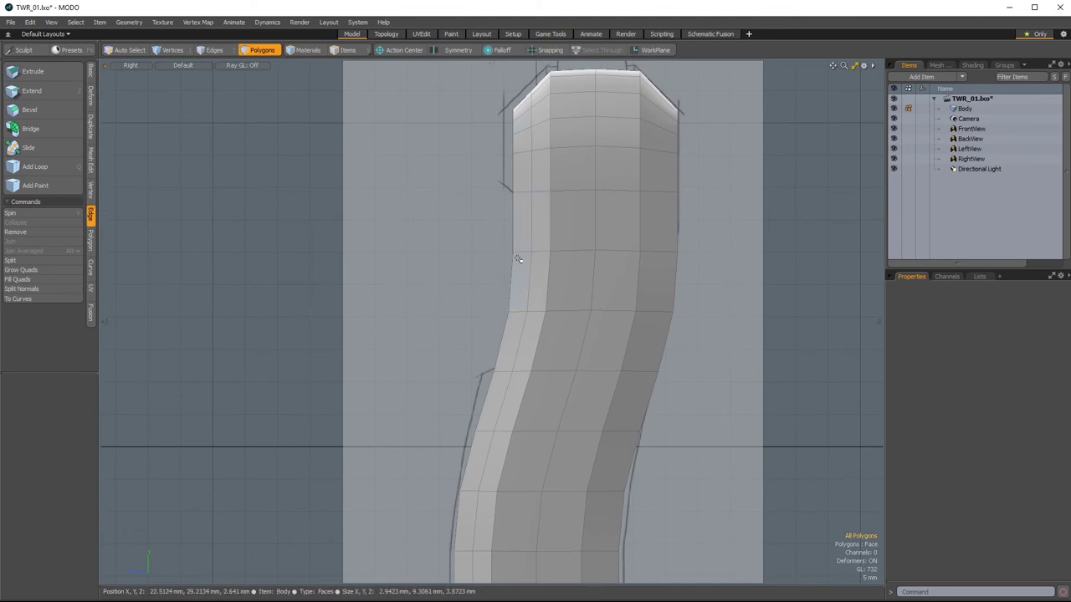
{"action": "key", "text": "ctrl+space"}
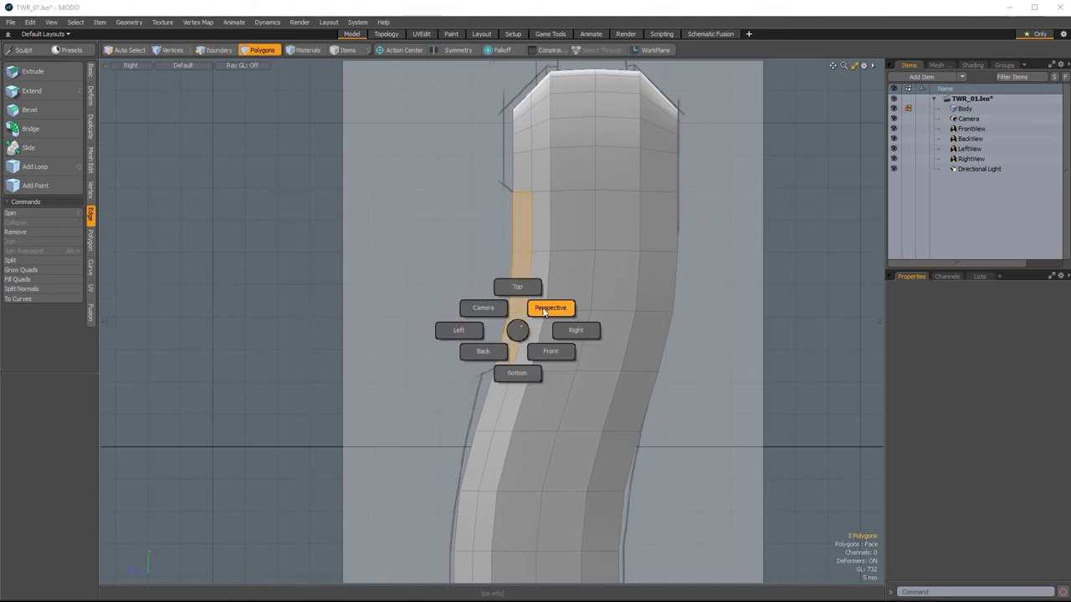
{"action": "left_click", "coordinate": [551, 309]}
{"action": "mouse_move", "coordinate": [504, 425]}
{"action": "left_mouse_down", "text": "alt"}
{"action": "mouse_move", "coordinate": [410, 396]}
{"action": "mouse_move", "coordinate": [430, 366]}
{"action": "mouse_move", "coordinate": [407, 282]}
{"action": "mouse_move", "coordinate": [412, 365]}
{"action": "mouse_move", "coordinate": [563, 343]}
{"action": "mouse_move", "coordinate": [564, 296]}
{"action": "mouse_move", "coordinate": [438, 313]}
{"action": "mouse_move", "coordinate": [450, 265]}
{"action": "mouse_move", "coordinate": [566, 259]}
{"action": "left_mouse_up", "text": "alt"}
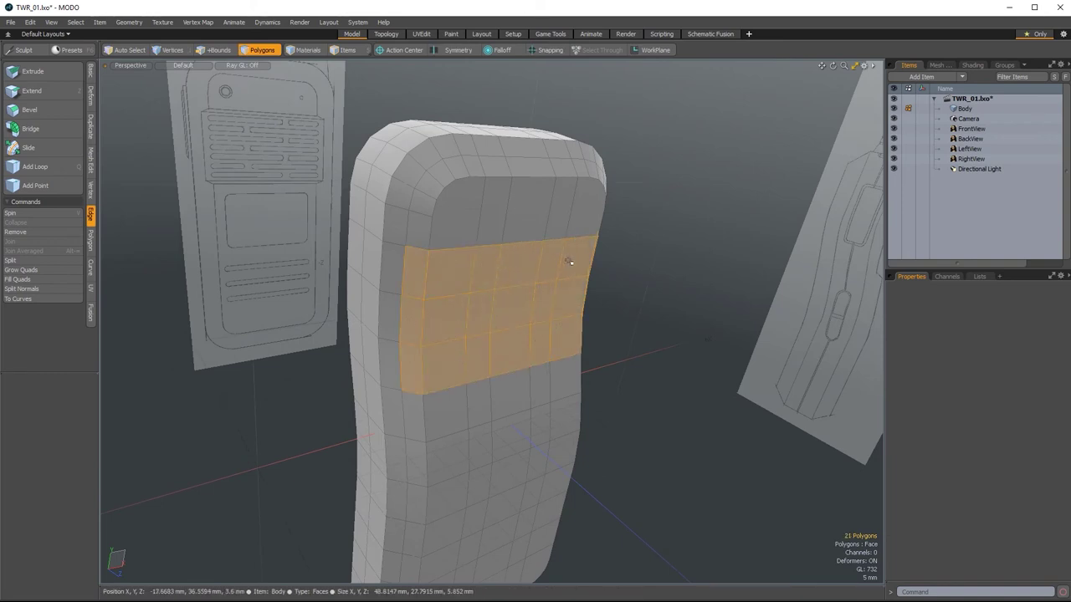
{"action": "mouse_move", "coordinate": [645, 363]}
{"action": "left_mouse_down", "text": "alt"}
{"action": "mouse_move", "coordinate": [605, 309]}
{"action": "mouse_move", "coordinate": [632, 271]}
{"action": "mouse_move", "coordinate": [524, 323]}
{"action": "left_mouse_up", "text": "alt"}
{"action": "key", "text": "Delete"}
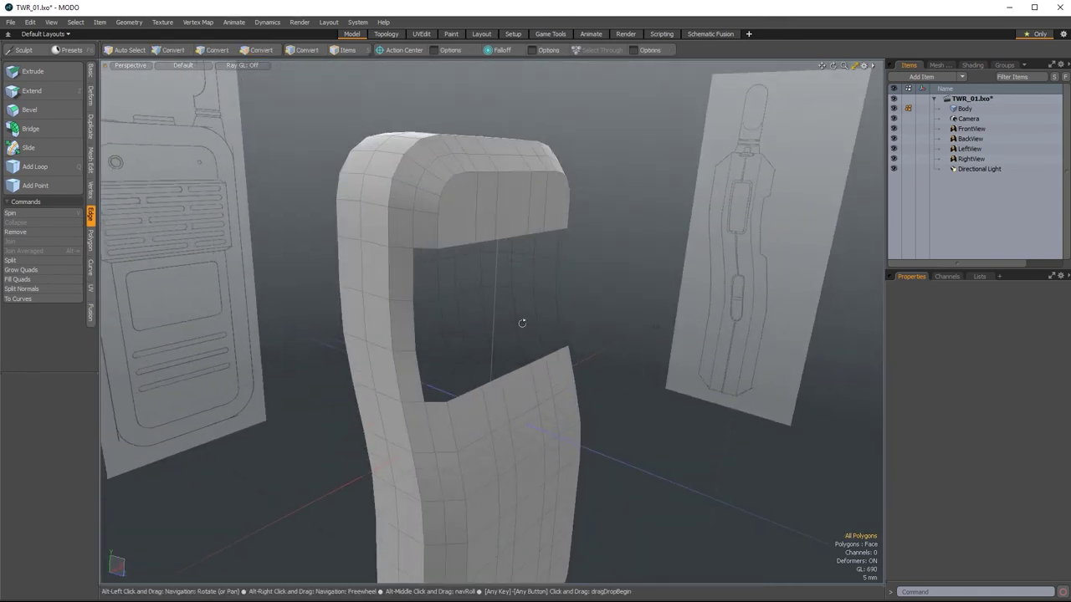
In the Left view, move the six outer corner vertices at the opening's upper edge up 1.7 mm to slope that edge.
{"action": "left_click", "coordinate": [207, 50]}
{"action": "key", "text": "ctrl+space"}
{"action": "left_click", "coordinate": [602, 322]}
{"action": "key", "text": "ctrl+space"}
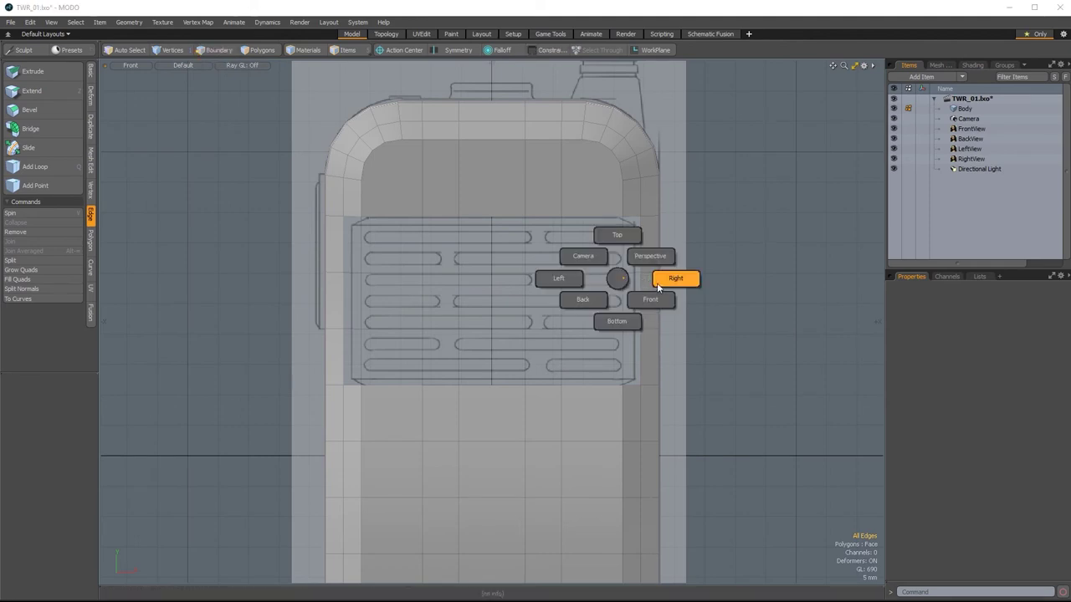
{"action": "left_click", "coordinate": [559, 278]}
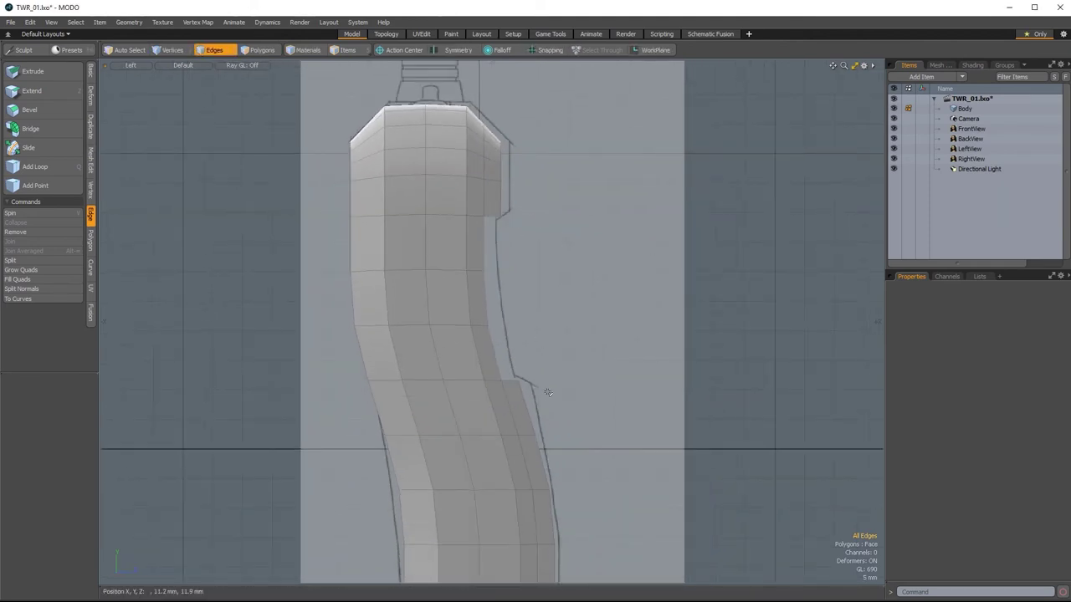
{"action": "left_click", "coordinate": [164, 50]}
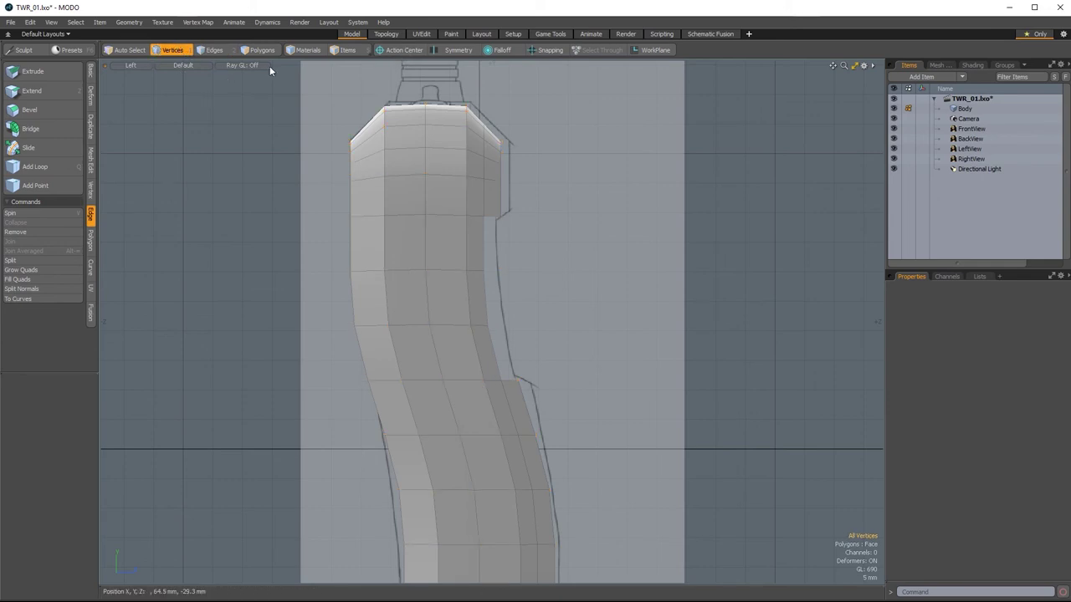
{"action": "scroll", "coordinate": [526, 222], "scroll_direction": "up", "scroll_amount": 4}
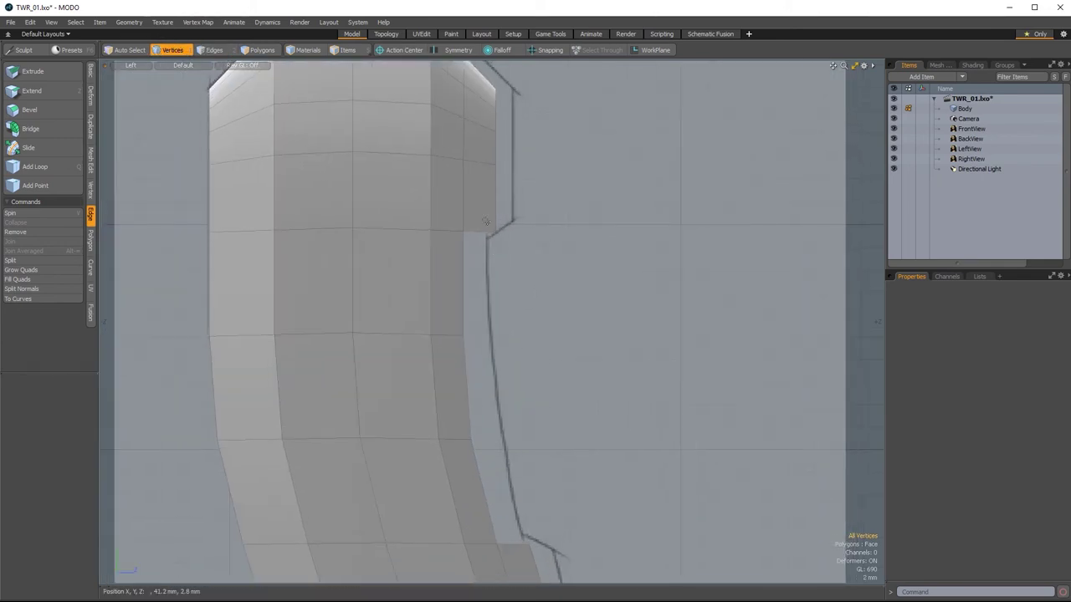
{"action": "right_click_drag", "start_coordinate": [506, 205], "coordinate": [474, 250]}
{"action": "key", "text": "w"}
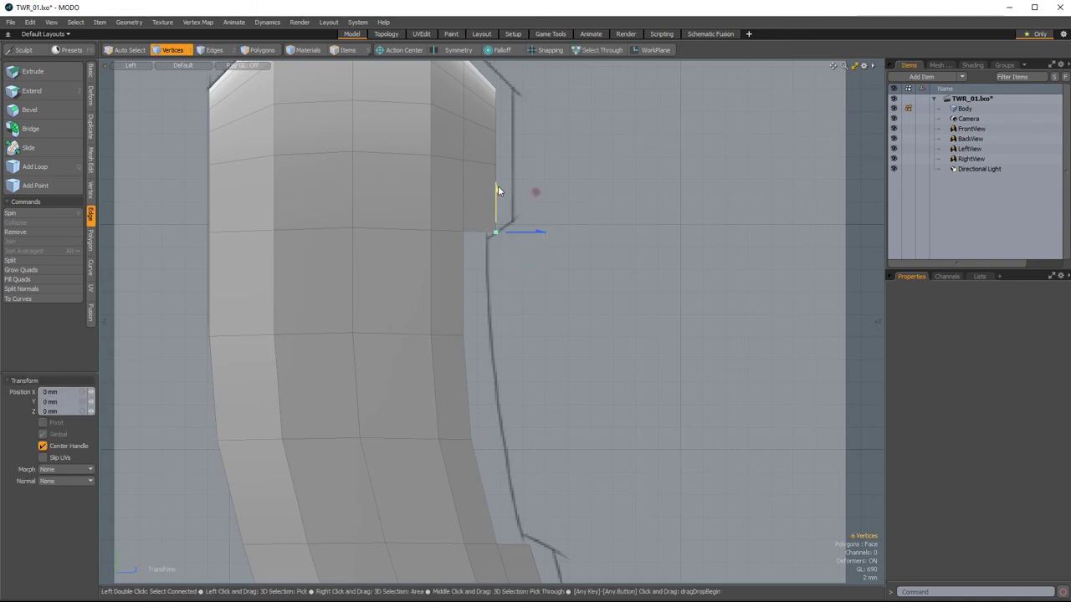
{"action": "left_click_drag", "start_coordinate": [498, 191], "coordinate": [498, 178]}
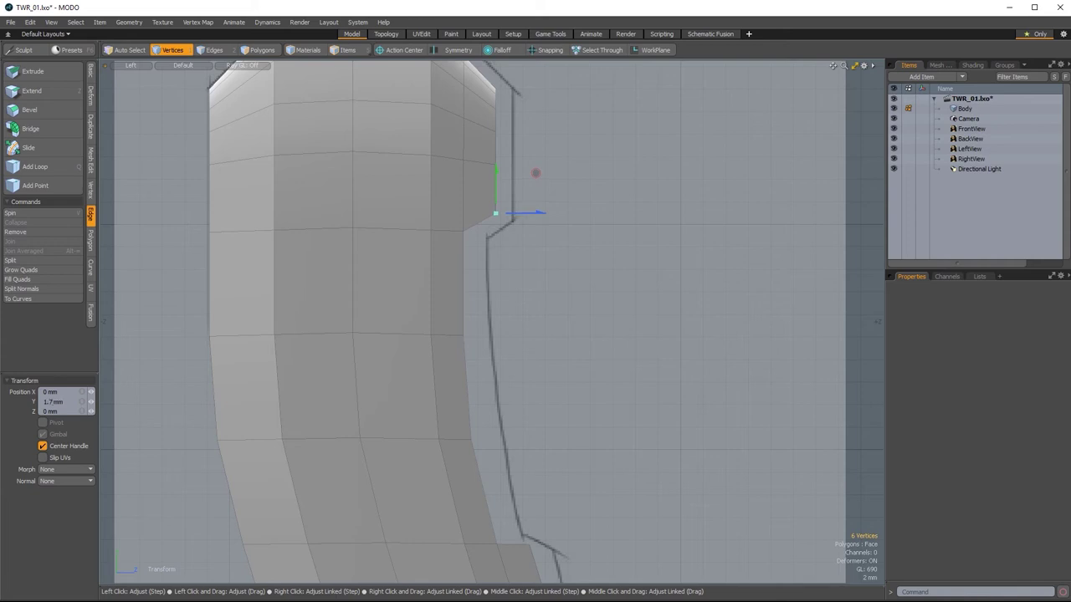
{"action": "key", "text": "Escape"}
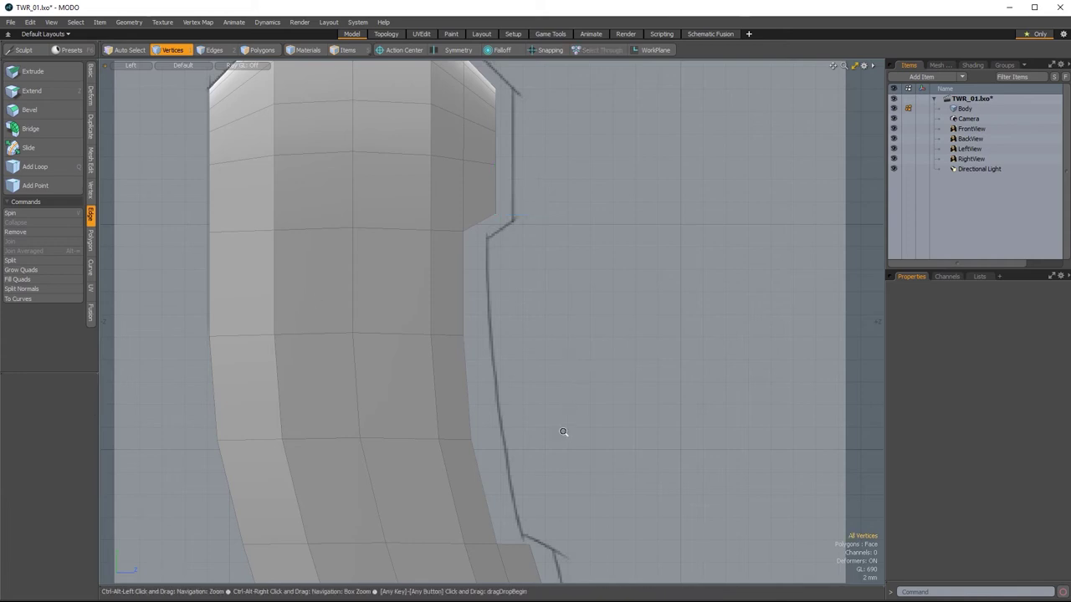
Try to move the six outer corner vertices at the opening's lower edge down 1.8 mm.
{"action": "scroll", "coordinate": [564, 432], "scroll_direction": "down", "scroll_amount": 2}
{"action": "left_click_drag", "start_coordinate": [564, 432], "coordinate": [519, 320], "text": "alt+shift"}
{"action": "scroll", "coordinate": [513, 381], "scroll_direction": "up", "scroll_amount": 4}
{"action": "key", "text": "1"}
{"action": "left_click", "coordinate": [474, 368]}
{"action": "left_click_drag", "start_coordinate": [574, 410], "coordinate": [526, 425], "text": "alt"}
{"action": "key", "text": "w"}
{"action": "left_click_drag", "start_coordinate": [481, 295], "coordinate": [480, 313]}
{"action": "left_click_drag", "start_coordinate": [494, 423], "coordinate": [514, 430], "text": "ctrl+alt"}
{"action": "left_click_drag", "start_coordinate": [583, 571], "coordinate": [530, 352], "text": "alt+shift"}
{"action": "left_click_drag", "start_coordinate": [530, 351], "coordinate": [523, 428], "text": "alt+shift"}
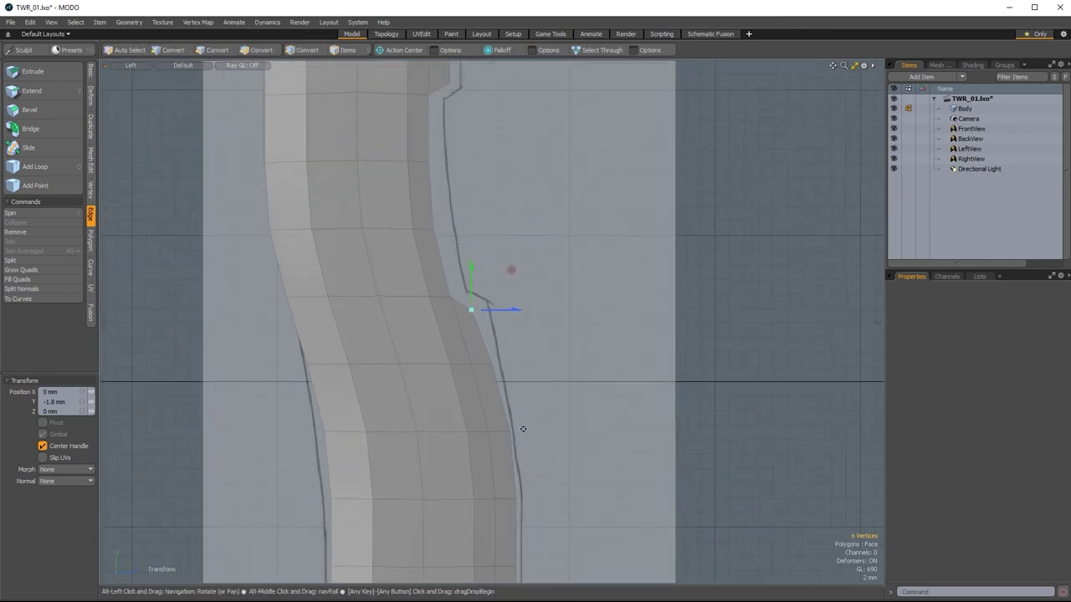
{"action": "key", "text": "ctrl+z"}
{"action": "key", "text": "q"}
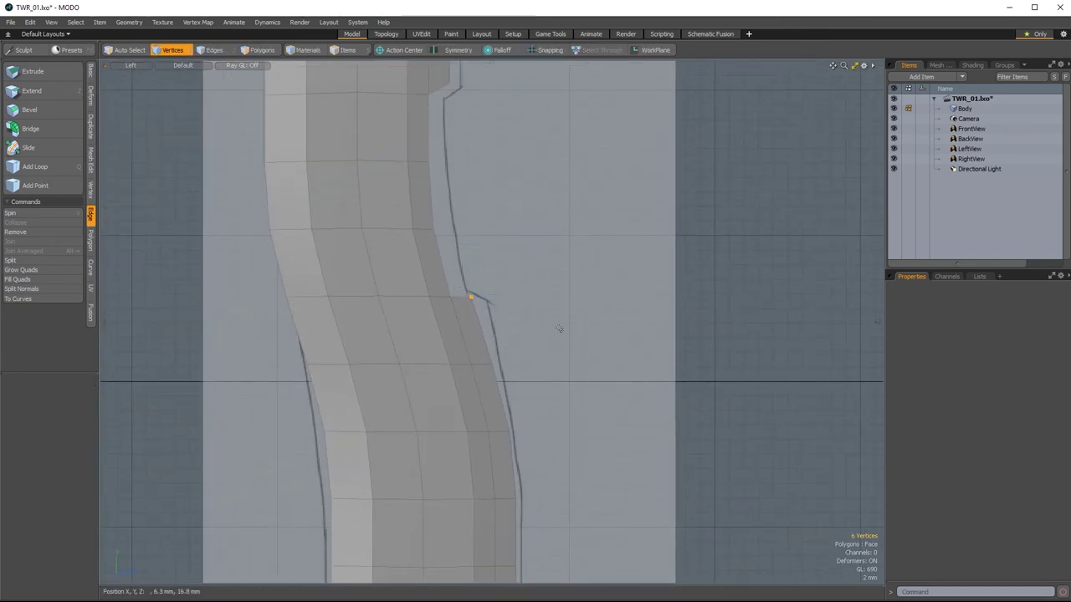
{"action": "key", "text": "Escape"}
{"action": "mouse_move", "coordinate": [531, 332]}
{"action": "left_mouse_down", "text": "ctrl+alt"}
{"action": "mouse_move", "coordinate": [564, 340]}
{"action": "mouse_move", "coordinate": [529, 334]}
{"action": "left_mouse_up", "text": "ctrl+alt"}
{"action": "left_click_drag", "start_coordinate": [559, 345], "coordinate": [608, 415], "text": "alt"}
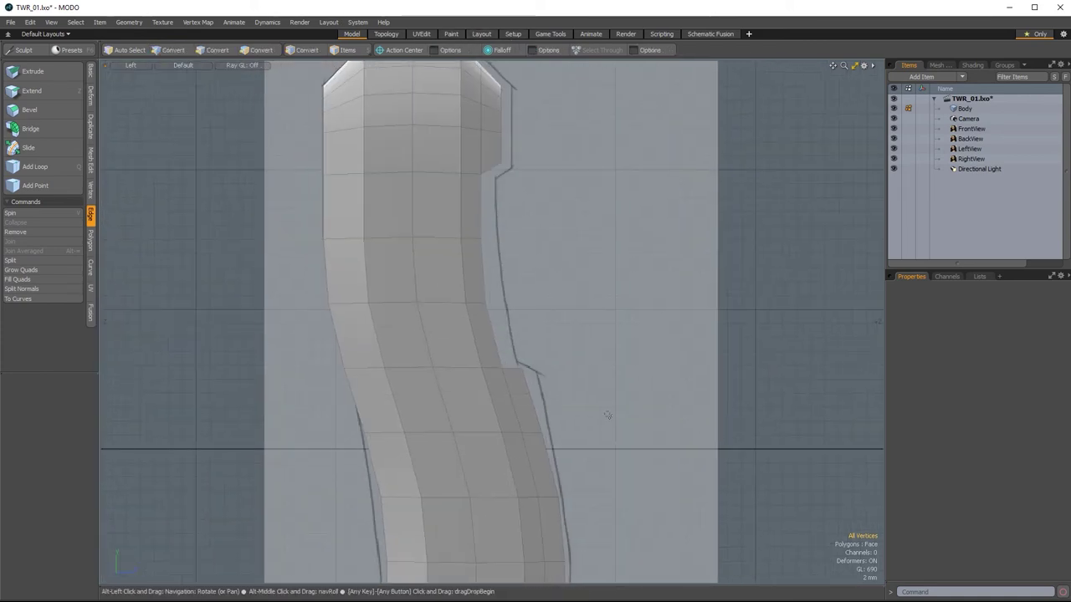
{"action": "left_click", "coordinate": [395, 50]}
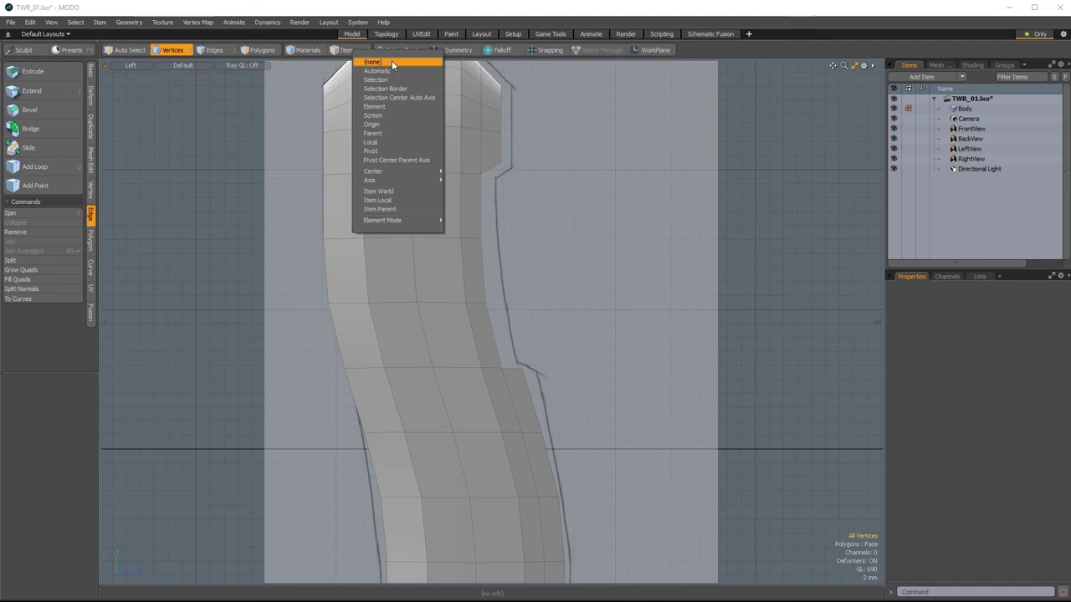
{"action": "left_click", "coordinate": [596, 220]}
{"action": "left_click_drag", "start_coordinate": [597, 309], "coordinate": [532, 335], "text": "ctrl+alt"}
{"action": "left_click_drag", "start_coordinate": [533, 351], "coordinate": [499, 245], "text": "alt"}
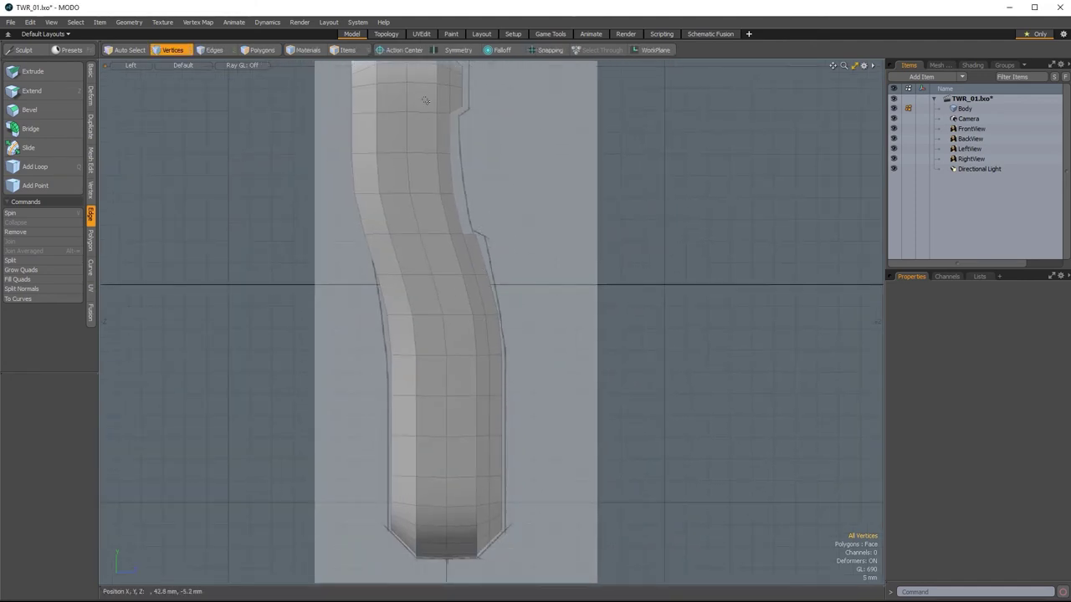
Set the action center to Element and select the five outer edges along the lower edge of the front opening.
{"action": "left_click", "coordinate": [399, 51]}
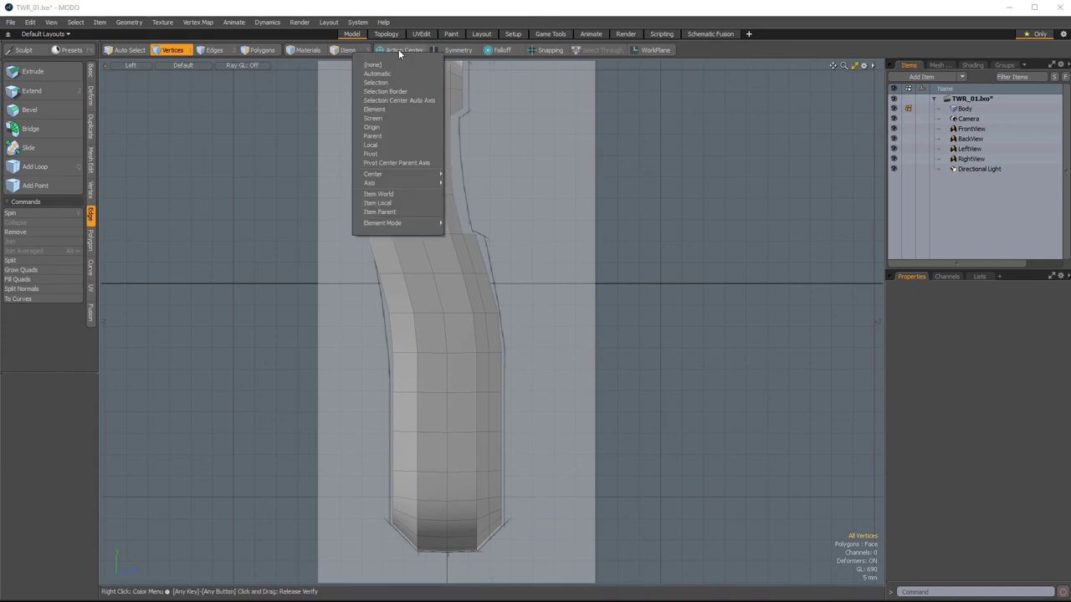
{"action": "left_click", "coordinate": [573, 155]}
{"action": "left_click_drag", "start_coordinate": [555, 248], "coordinate": [624, 254], "text": "ctrl+alt"}
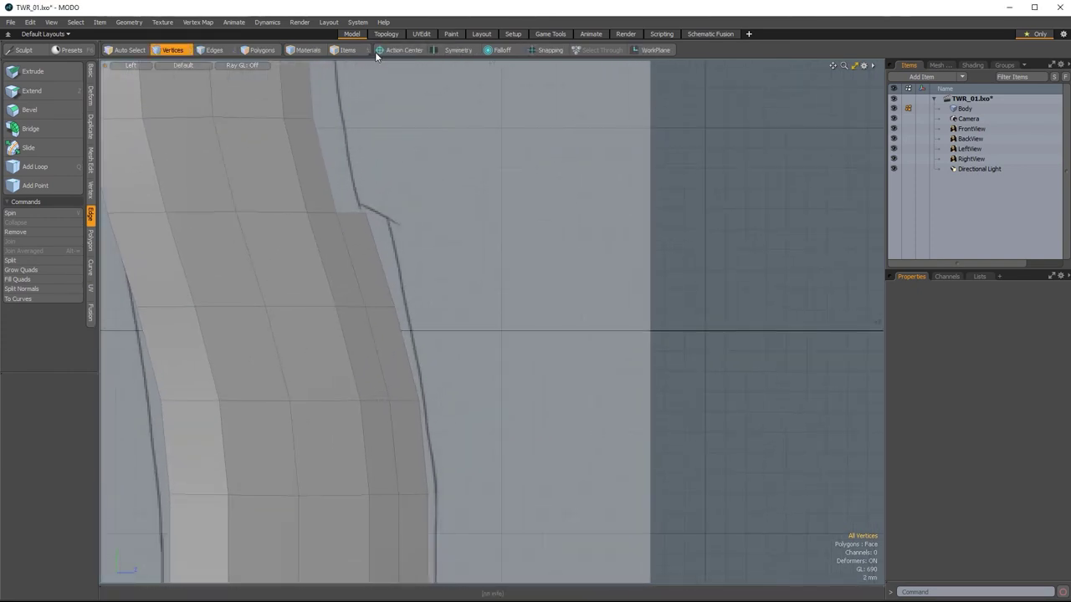
{"action": "left_click", "coordinate": [401, 51]}
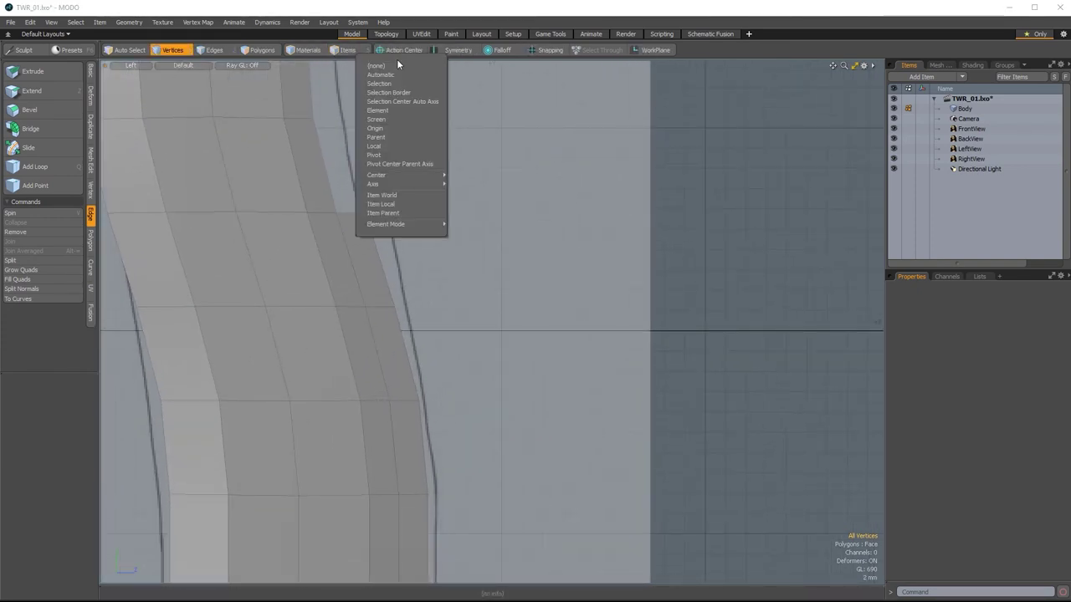
{"action": "left_click", "coordinate": [397, 112]}
{"action": "key", "text": "2"}
{"action": "right_click_drag", "start_coordinate": [341, 208], "coordinate": [319, 184]}
{"action": "mouse_move", "coordinate": [391, 182]}
{"action": "right_mouse_down"}
{"action": "mouse_move", "coordinate": [349, 207]}
{"action": "mouse_move", "coordinate": [416, 186]}
{"action": "right_mouse_up"}
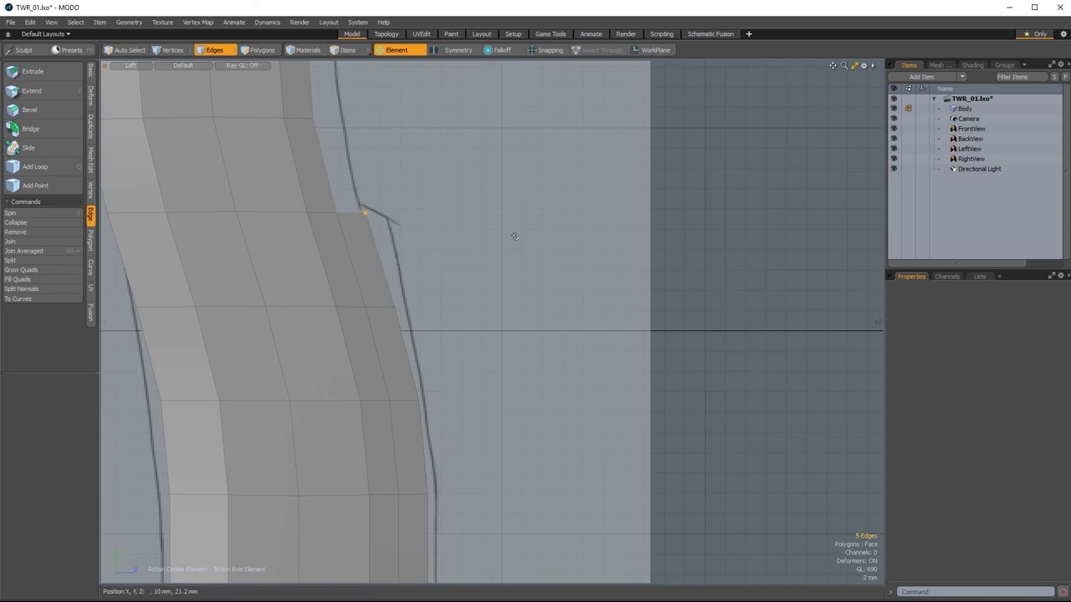
Move the selected edges 1.75 mm down along the slope of the adjoining front polygons, using one of those polygons as the transform element.
{"action": "key", "text": "w"}
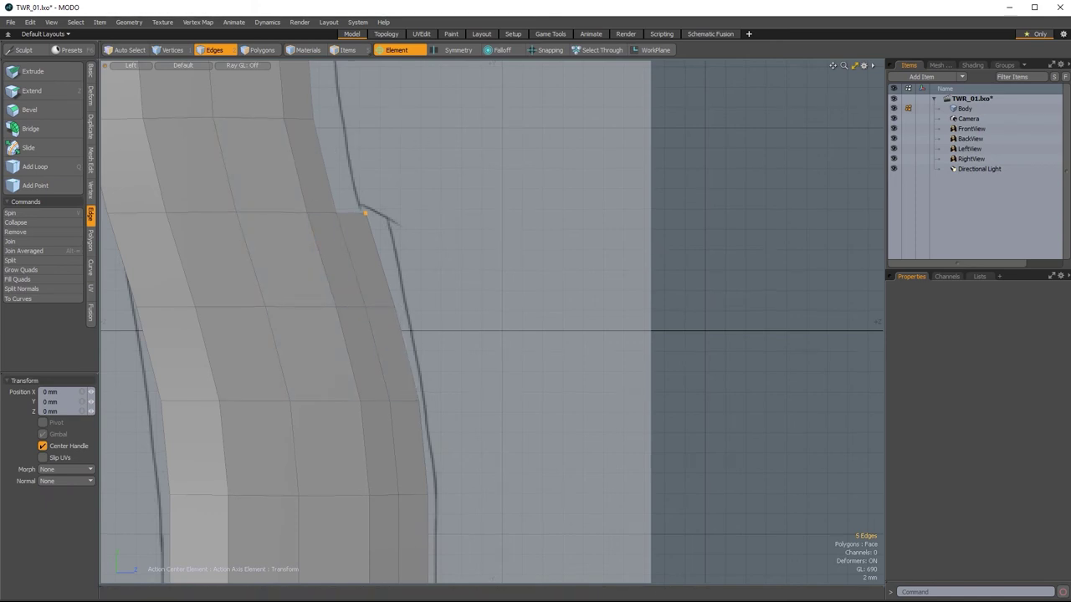
{"action": "key", "text": "q"}
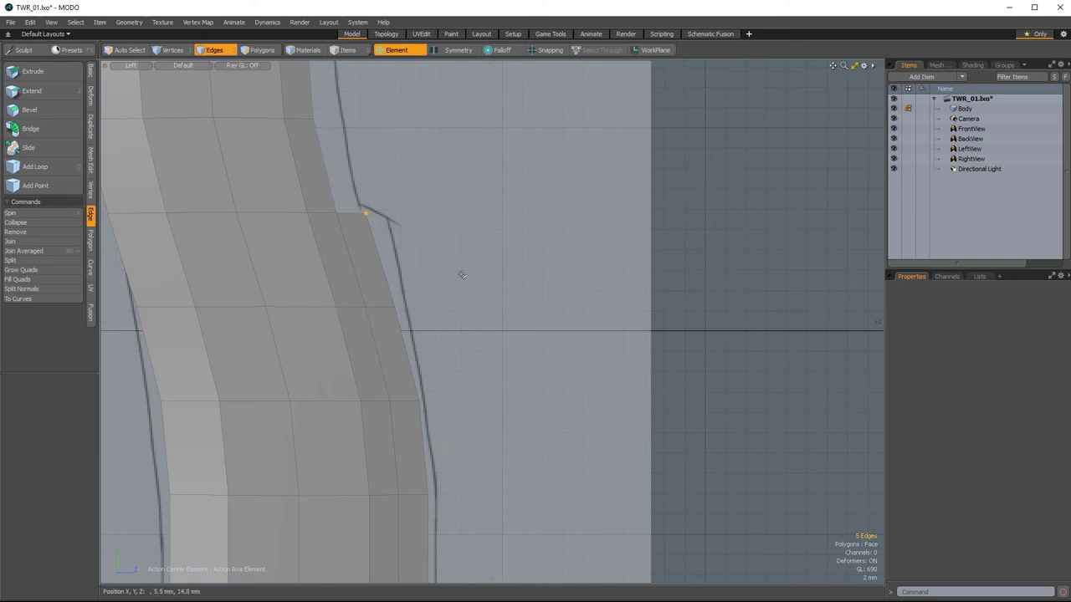
{"action": "key", "text": "ctrl+space"}
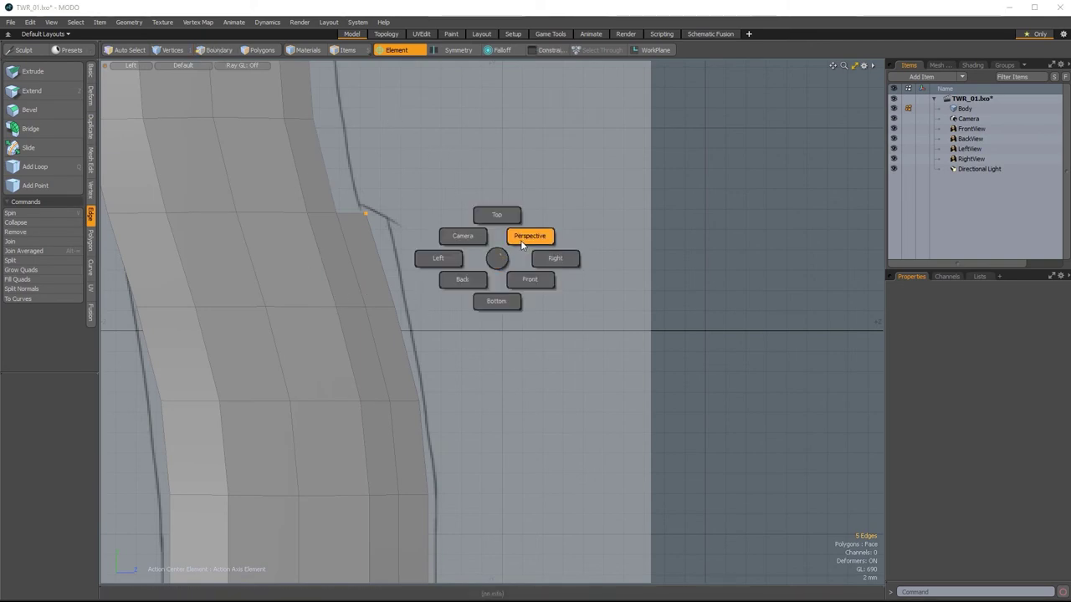
{"action": "left_click", "coordinate": [521, 240]}
{"action": "left_click_drag", "start_coordinate": [501, 382], "coordinate": [585, 418], "text": "alt"}
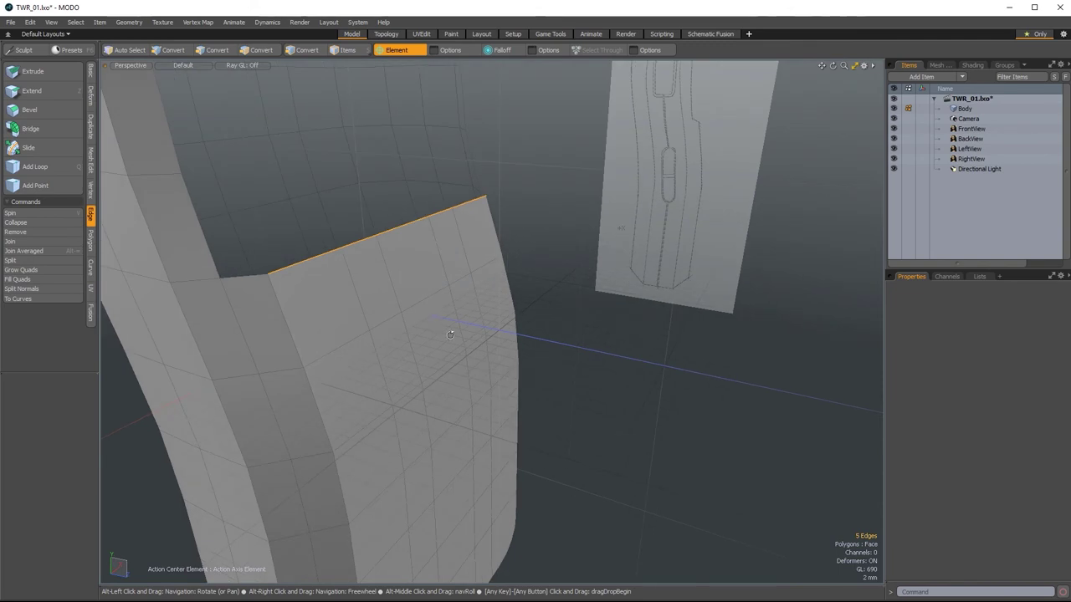
{"action": "left_click_drag", "start_coordinate": [450, 335], "coordinate": [410, 251], "text": "alt"}
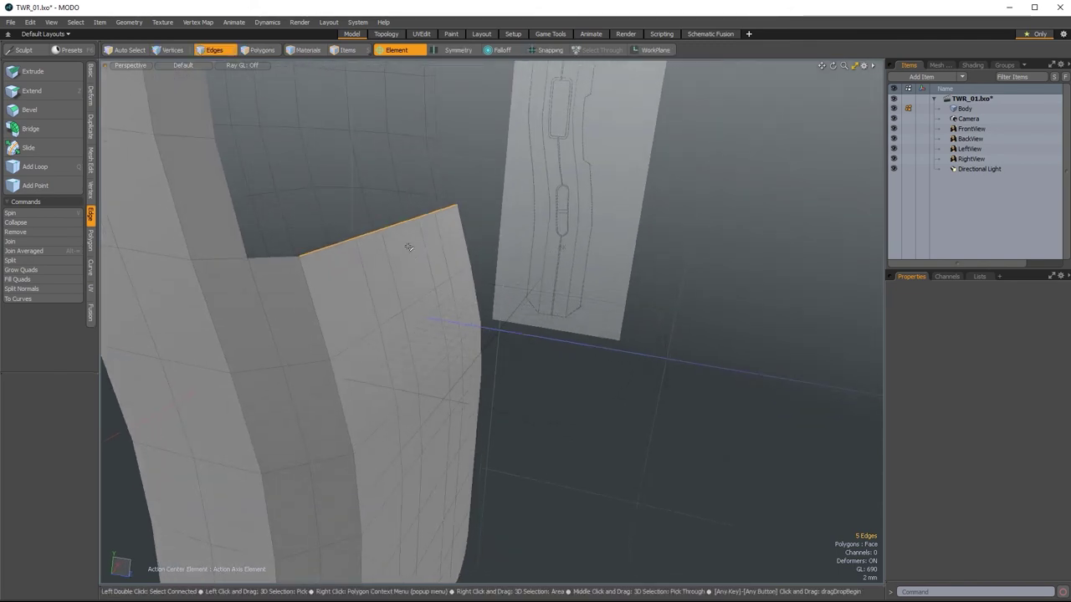
{"action": "key", "text": "Escape"}
{"action": "key", "text": "ctrl+z"}
{"action": "key", "text": "y"}
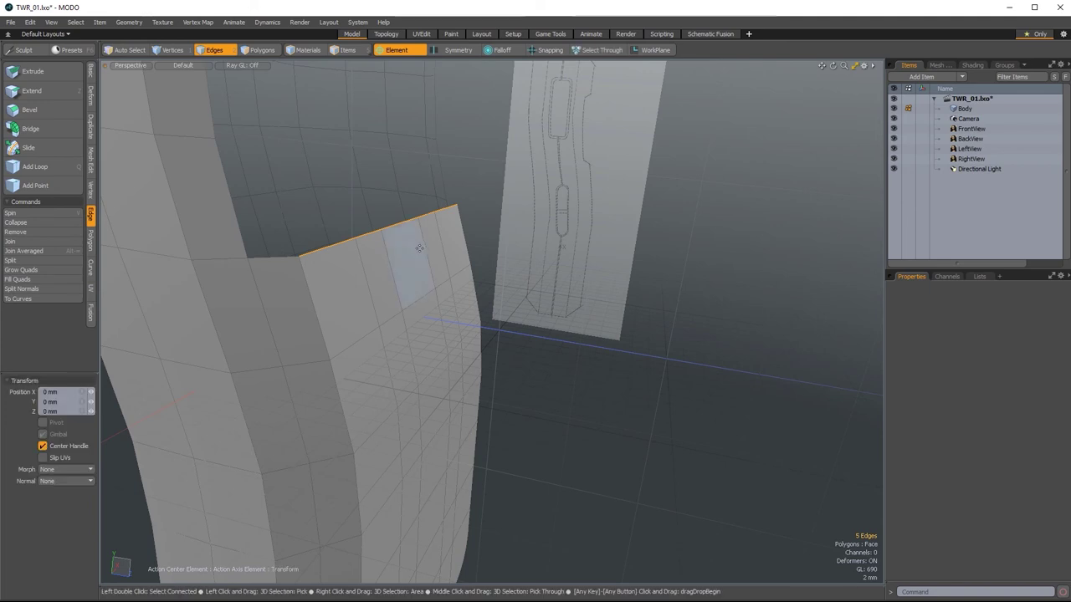
{"action": "key", "text": "ctrl+space"}
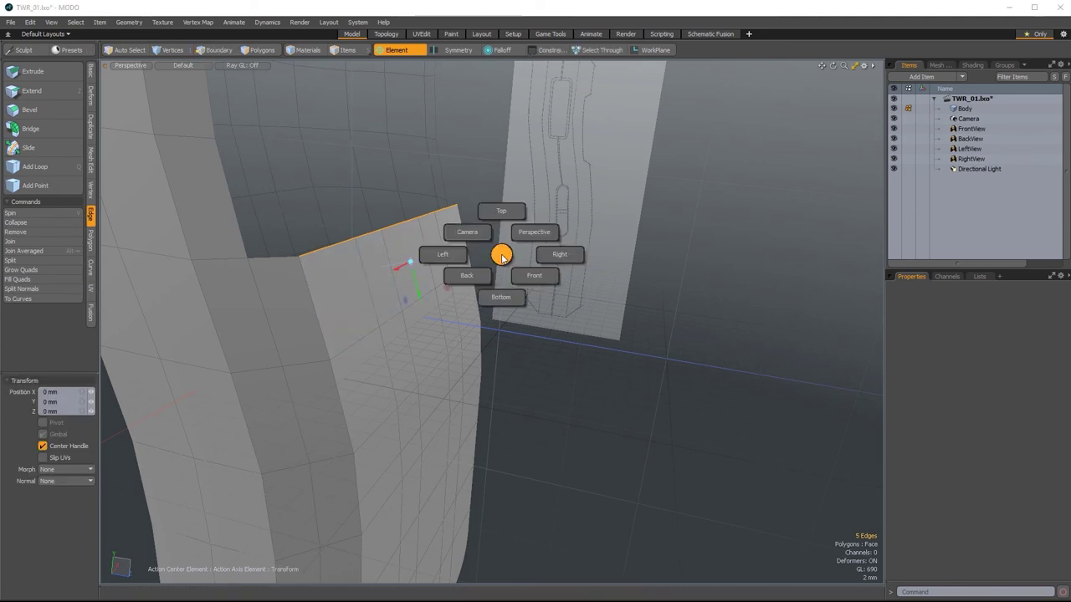
{"action": "left_click", "coordinate": [456, 258]}
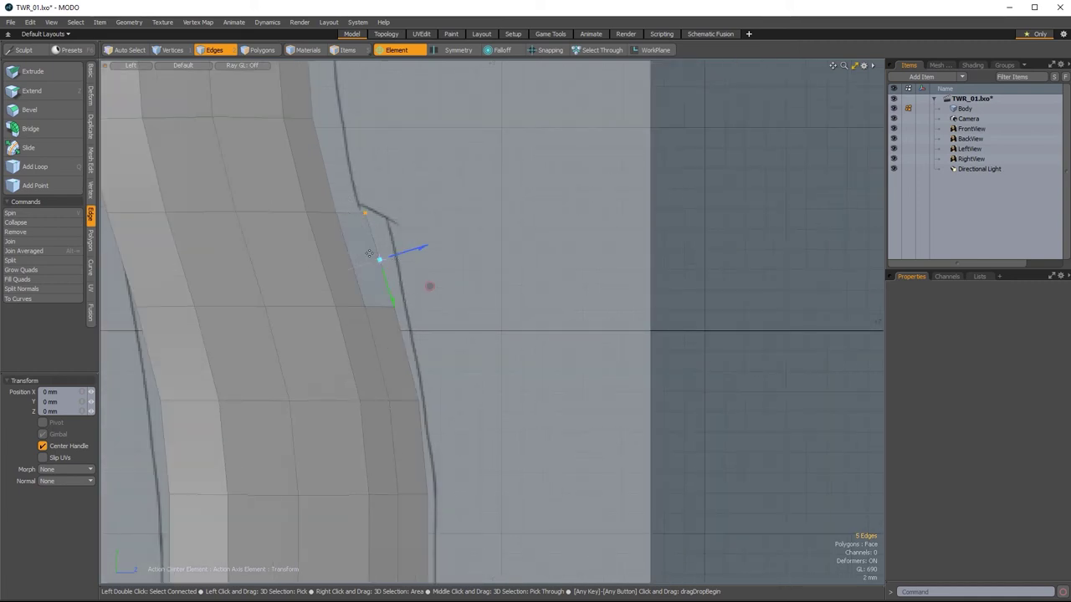
{"action": "left_click_drag", "start_coordinate": [390, 299], "coordinate": [393, 306]}
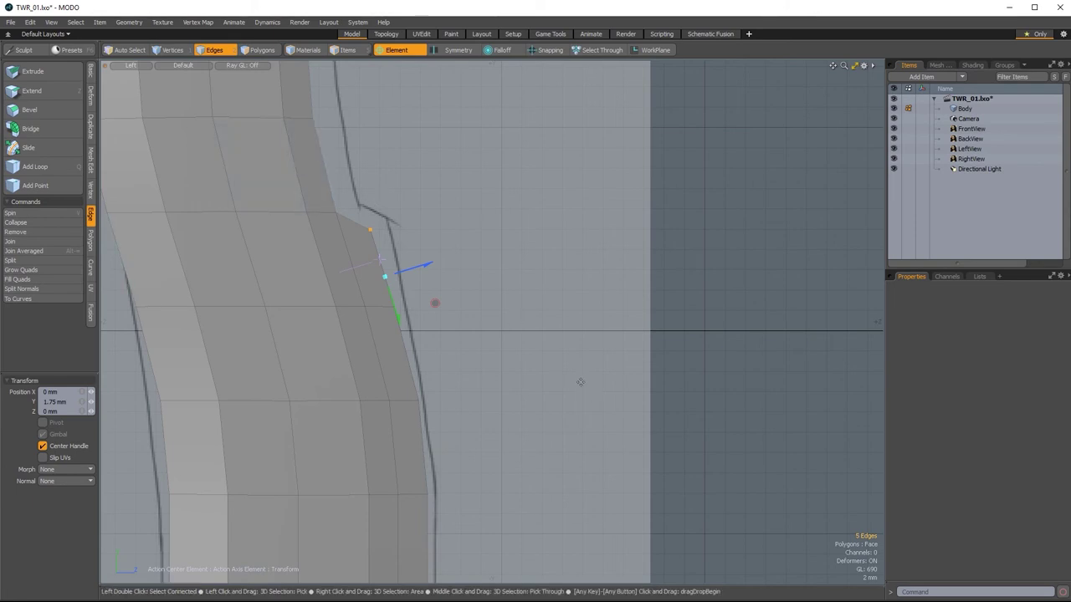
{"action": "key", "text": "q"}
{"action": "left_click_drag", "start_coordinate": [366, 224], "coordinate": [493, 364], "text": "ctrl+alt"}
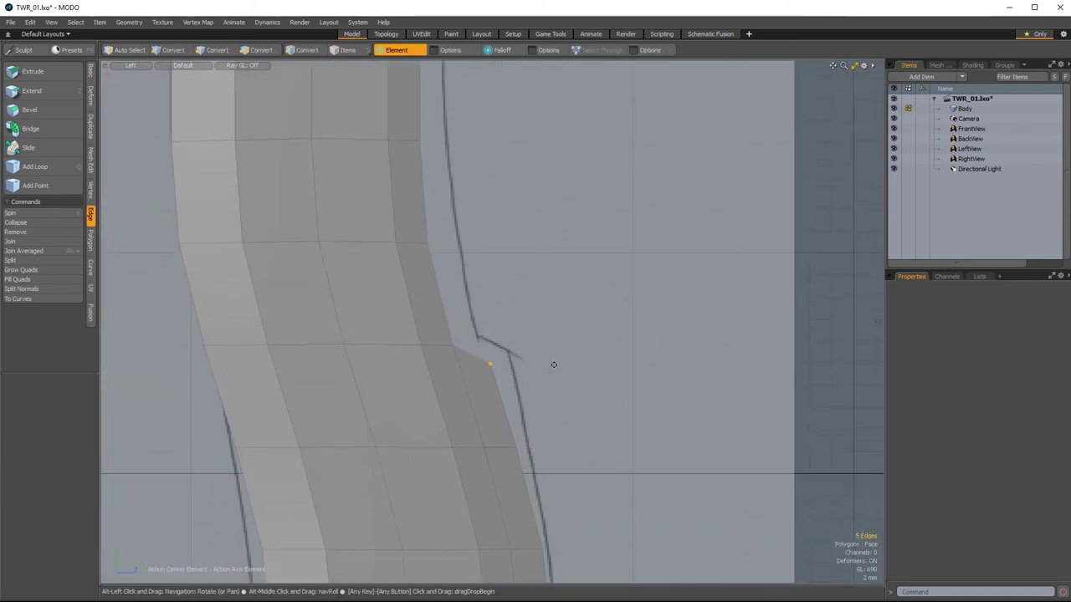
In the Perspective view, select the three vertical inner edges on each side of the front opening.
{"action": "key", "text": "ctrl+space"}
{"action": "left_click", "coordinate": [700, 318]}
{"action": "left_click_drag", "start_coordinate": [619, 322], "coordinate": [756, 358], "text": "alt"}
{"action": "left_click_drag", "start_coordinate": [686, 311], "coordinate": [555, 321], "text": "alt"}
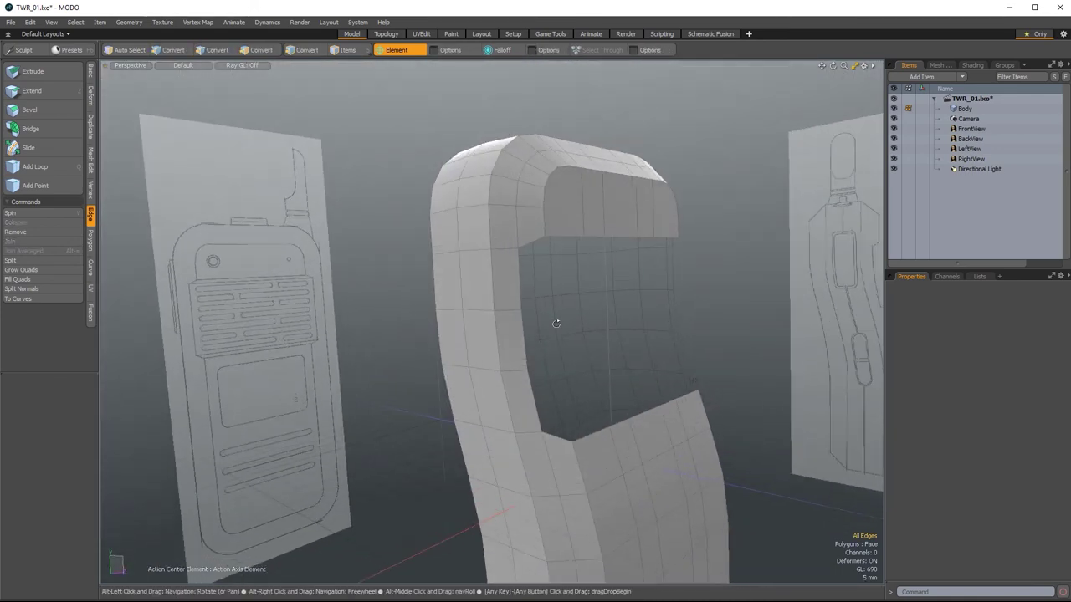
{"action": "left_click", "coordinate": [520, 277]}
{"action": "left_click", "coordinate": [525, 343], "text": "shift"}
{"action": "left_click", "coordinate": [530, 392], "text": "shift"}
{"action": "left_click", "coordinate": [674, 269], "text": "shift"}
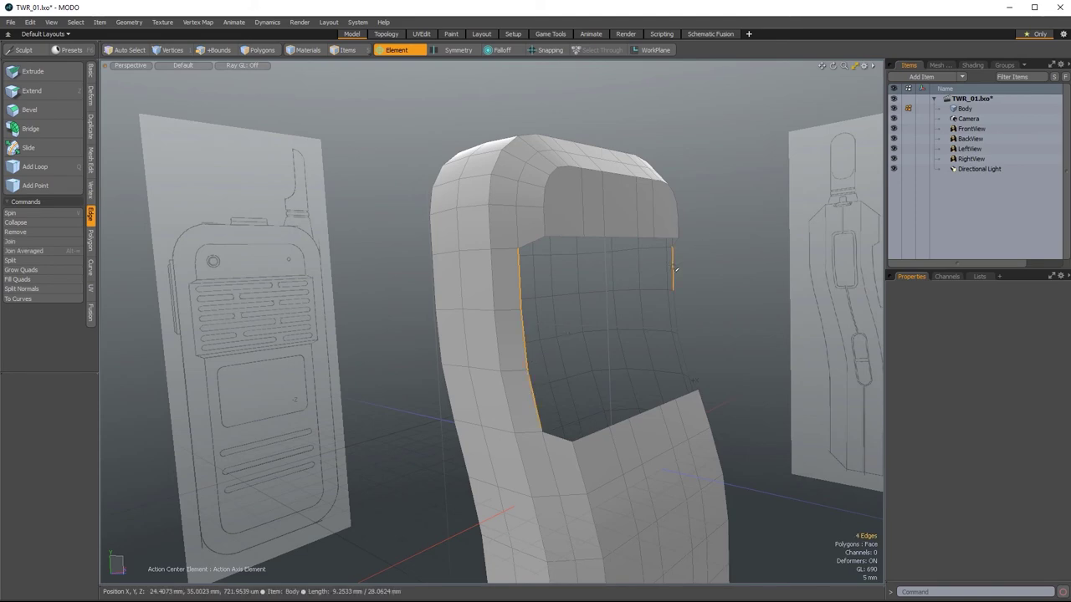
{"action": "left_click", "coordinate": [677, 314], "text": "shift"}
{"action": "left_click", "coordinate": [682, 351], "text": "shift"}
{"action": "mouse_move", "coordinate": [686, 357]}
{"action": "left_mouse_down", "text": "alt"}
{"action": "mouse_move", "coordinate": [694, 393]}
{"action": "mouse_move", "coordinate": [713, 347]}
{"action": "mouse_move", "coordinate": [702, 352]}
{"action": "left_mouse_up", "text": "alt"}
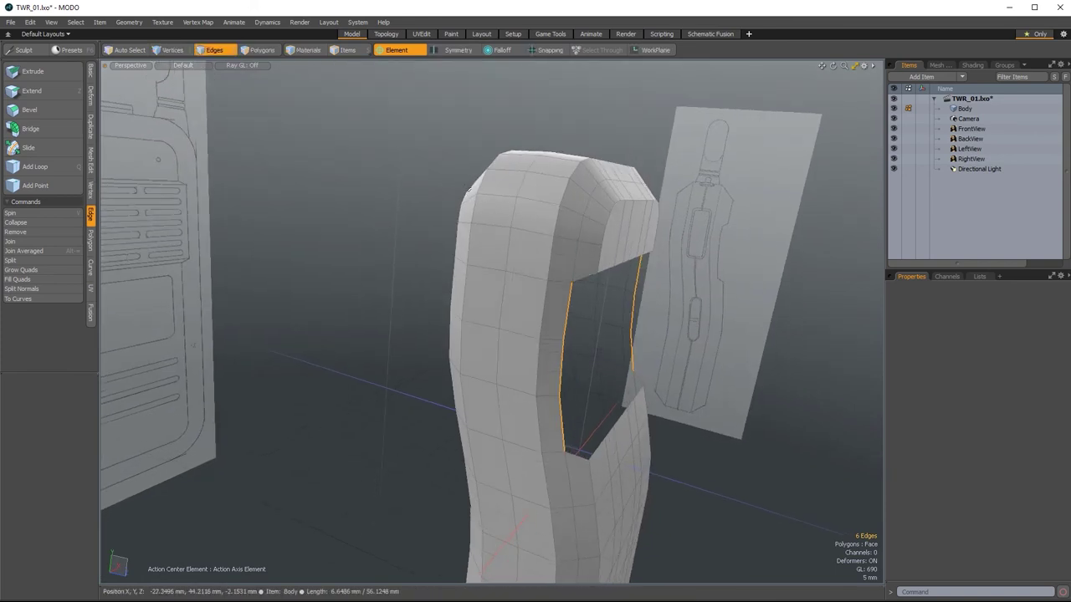
Bridge the two edge runs with one segment in Linear mode, with Auto Connection off and Continuous Bridge on.
{"action": "left_click", "coordinate": [30, 128]}
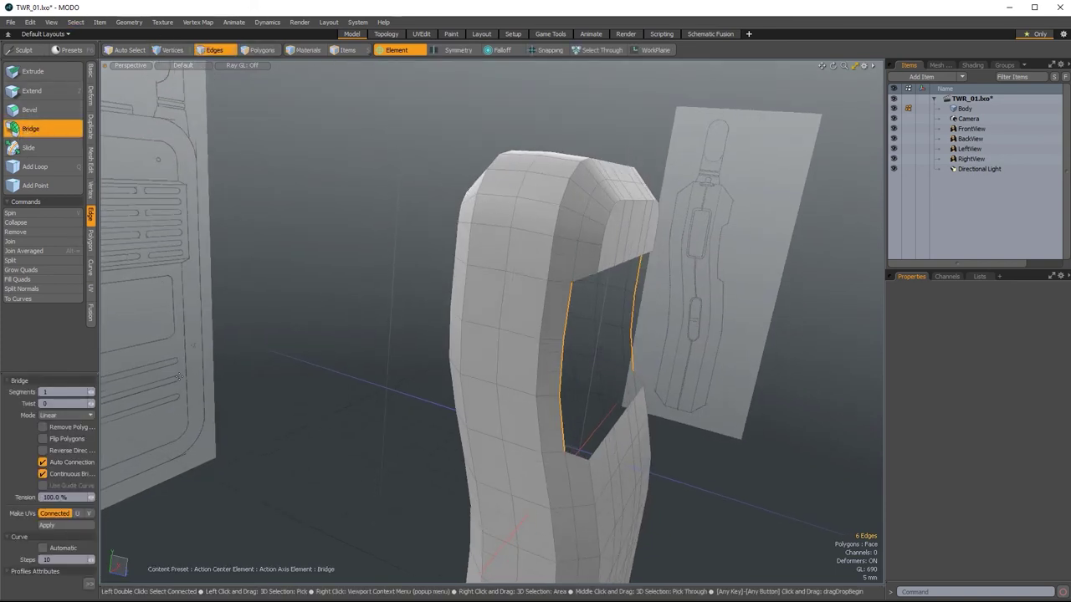
{"action": "left_click", "coordinate": [365, 405]}
{"action": "left_click_drag", "start_coordinate": [815, 425], "coordinate": [694, 372], "text": "alt"}
{"action": "left_click_drag", "start_coordinate": [641, 332], "coordinate": [700, 250], "text": "alt"}
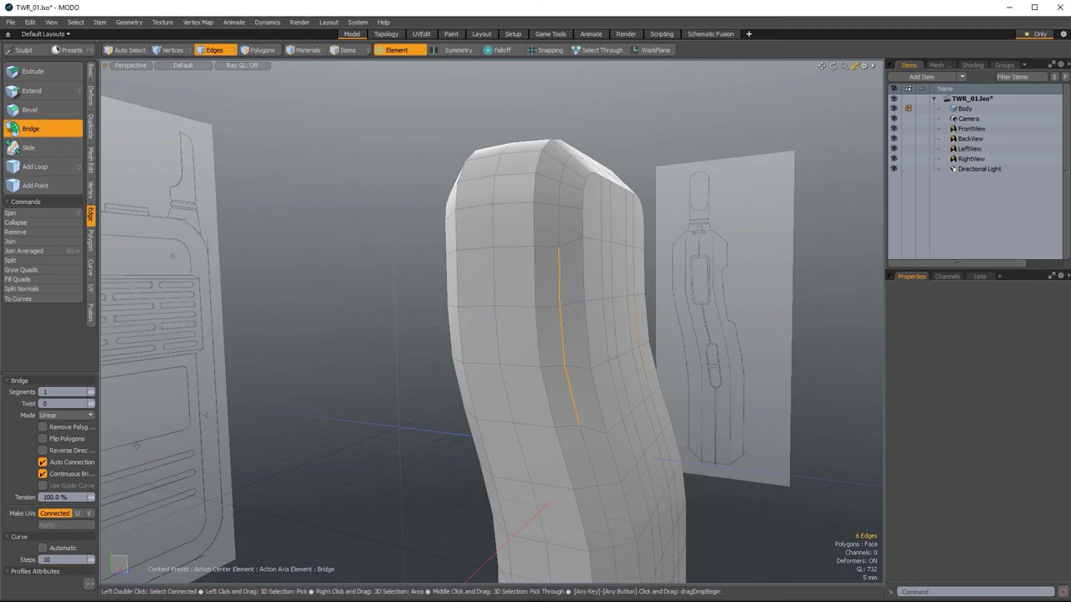
{"action": "left_click", "coordinate": [86, 463]}
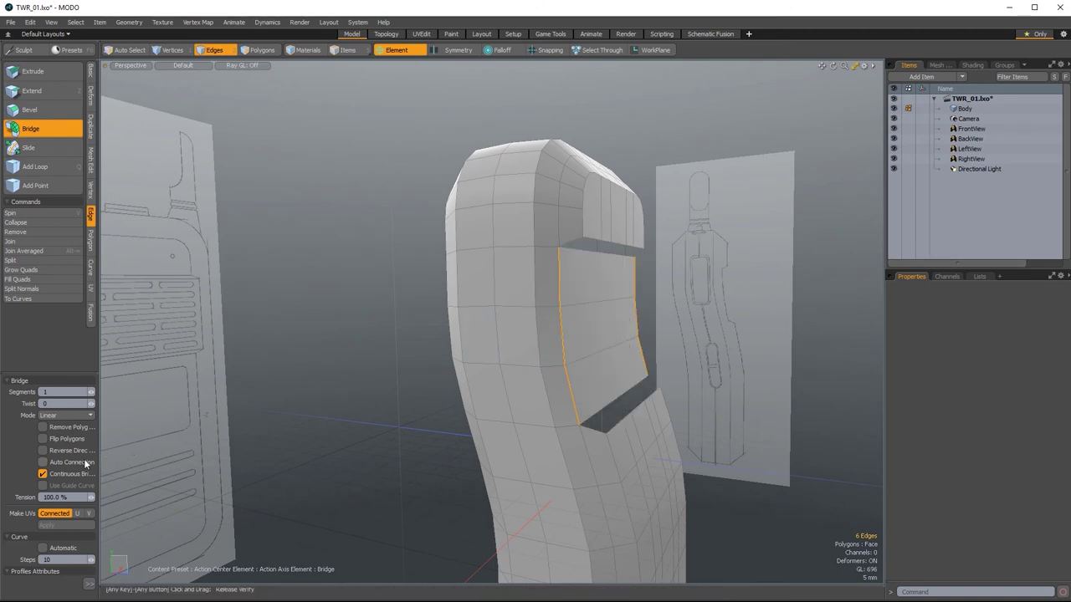
{"action": "left_click", "coordinate": [81, 465]}
{"action": "left_click", "coordinate": [82, 473]}
{"action": "left_click", "coordinate": [81, 474]}
{"action": "left_click", "coordinate": [80, 464]}
{"action": "left_click_drag", "start_coordinate": [730, 346], "coordinate": [418, 380], "text": "alt"}
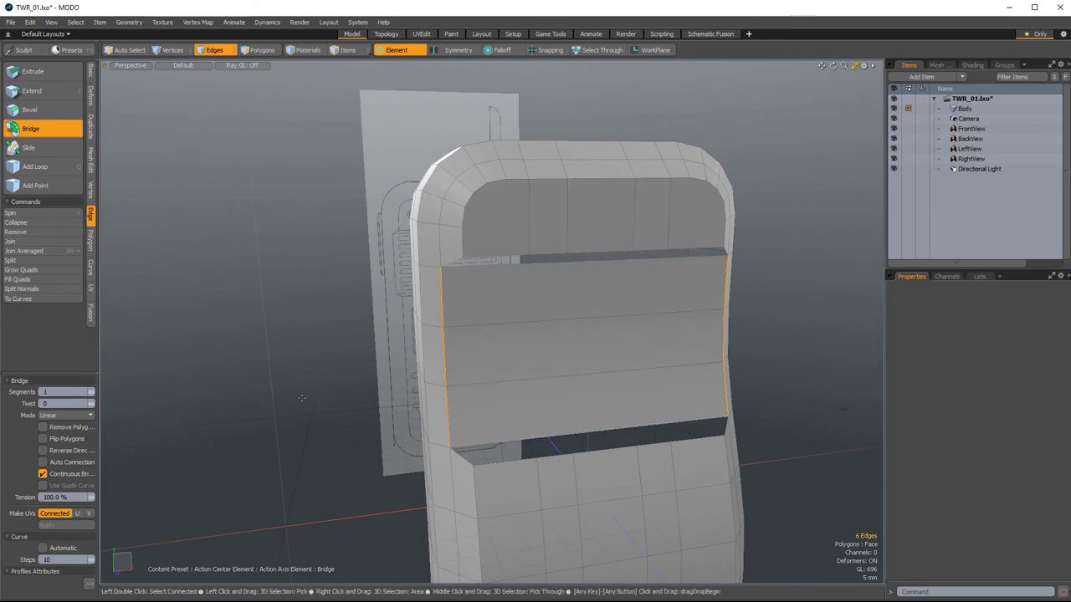
{"action": "key", "text": "space"}
Select the border loops of the gaps below and above the recessed panel and fill both with polygons.
{"action": "left_click_drag", "start_coordinate": [782, 351], "coordinate": [674, 427], "text": "alt"}
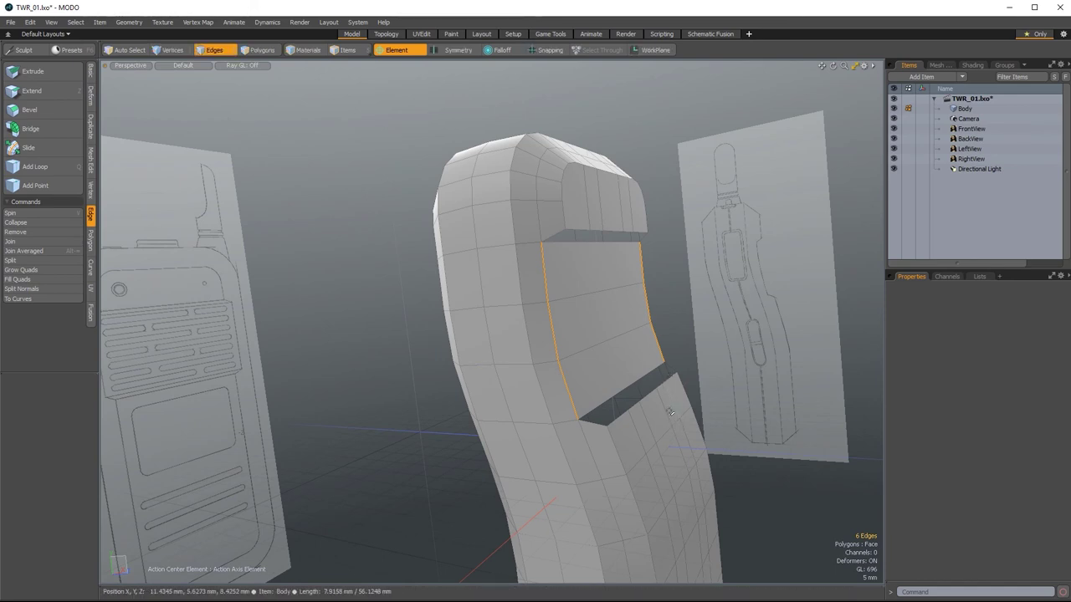
{"action": "left_click", "coordinate": [617, 418]}
{"action": "double_click", "coordinate": [617, 418]}
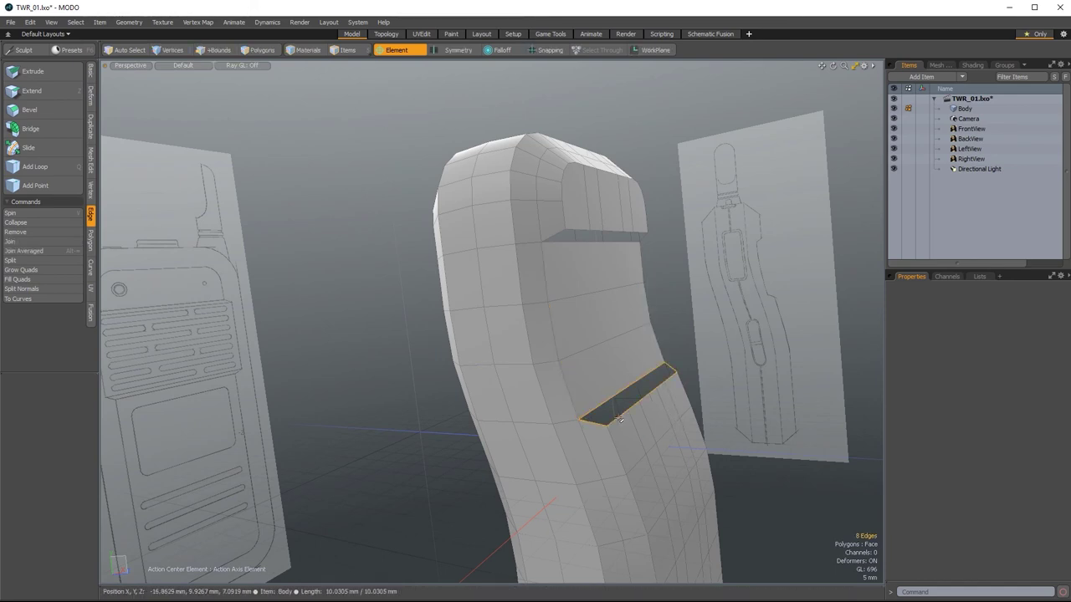
{"action": "left_click_drag", "start_coordinate": [617, 418], "coordinate": [729, 403], "text": "alt"}
{"action": "mouse_move", "coordinate": [685, 425]}
{"action": "left_mouse_down", "text": "alt"}
{"action": "mouse_move", "coordinate": [564, 394]}
{"action": "mouse_move", "coordinate": [543, 284]}
{"action": "mouse_move", "coordinate": [566, 480]}
{"action": "mouse_move", "coordinate": [681, 419]}
{"action": "left_mouse_up", "text": "alt"}
{"action": "double_click", "coordinate": [528, 305], "text": "shift"}
{"action": "key", "text": "p"}
{"action": "left_click", "coordinate": [741, 167]}
{"action": "left_click_drag", "start_coordinate": [678, 266], "coordinate": [517, 286], "text": "alt"}
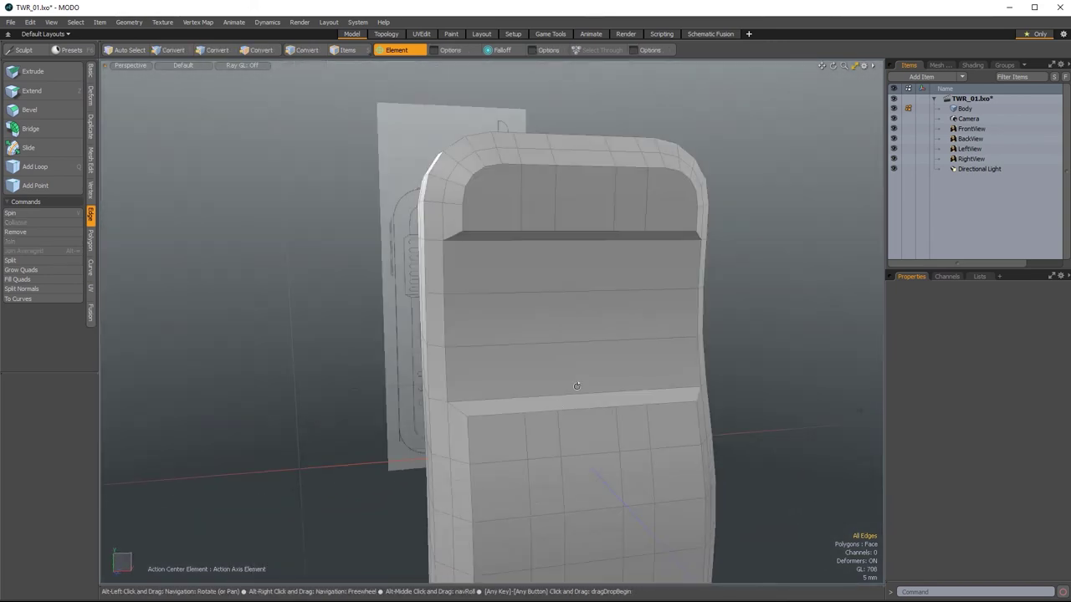
{"action": "left_click_drag", "start_coordinate": [543, 245], "coordinate": [736, 389], "text": "alt"}
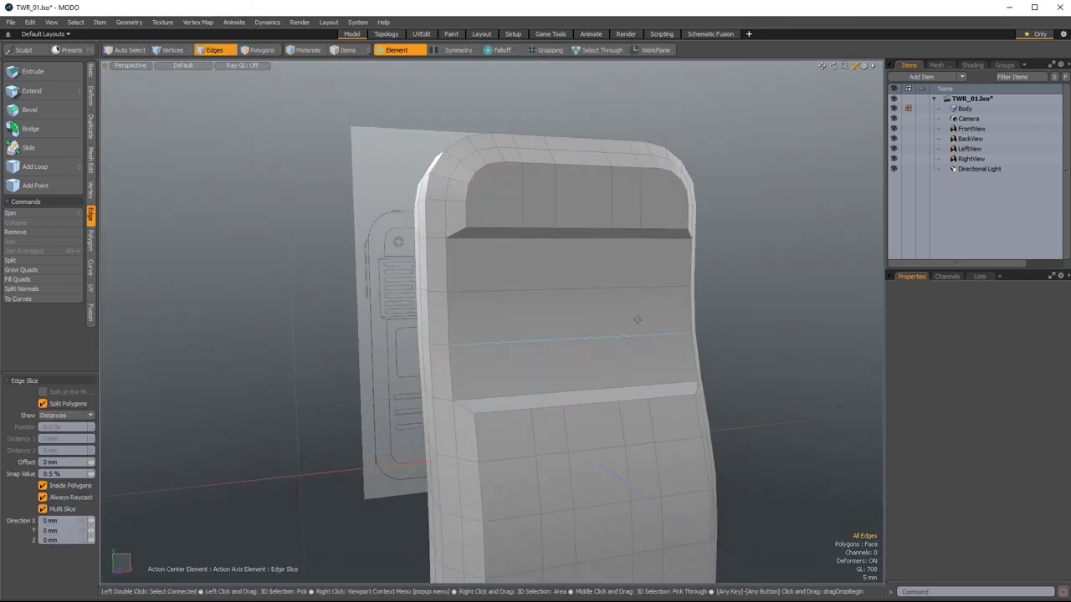
{"action": "left_click", "coordinate": [554, 266]}
{"action": "left_click", "coordinate": [654, 287]}
{"action": "left_click", "coordinate": [634, 251]}
{"action": "left_click", "coordinate": [524, 260]}
{"action": "left_click_drag", "start_coordinate": [533, 312], "coordinate": [656, 311], "text": "alt"}
{"action": "key", "text": "ctrl"}
{"action": "key", "text": "ctrl+z"}
{"action": "key", "text": "ctrl+z"}
{"action": "key", "text": "ctrl+z"}
{"action": "key", "text": "ctrl+z"}
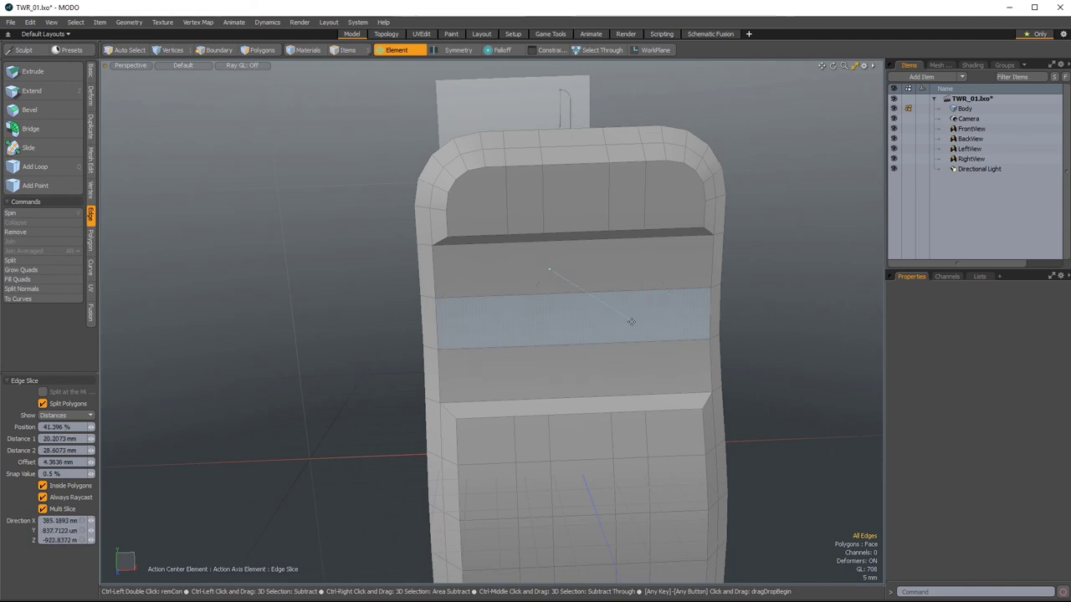
Edge Slice a vertical cut across the recess, joining the first inner column vertex of the lower front face to its match above.
{"action": "left_click_drag", "start_coordinate": [561, 415], "coordinate": [640, 310], "text": "alt"}
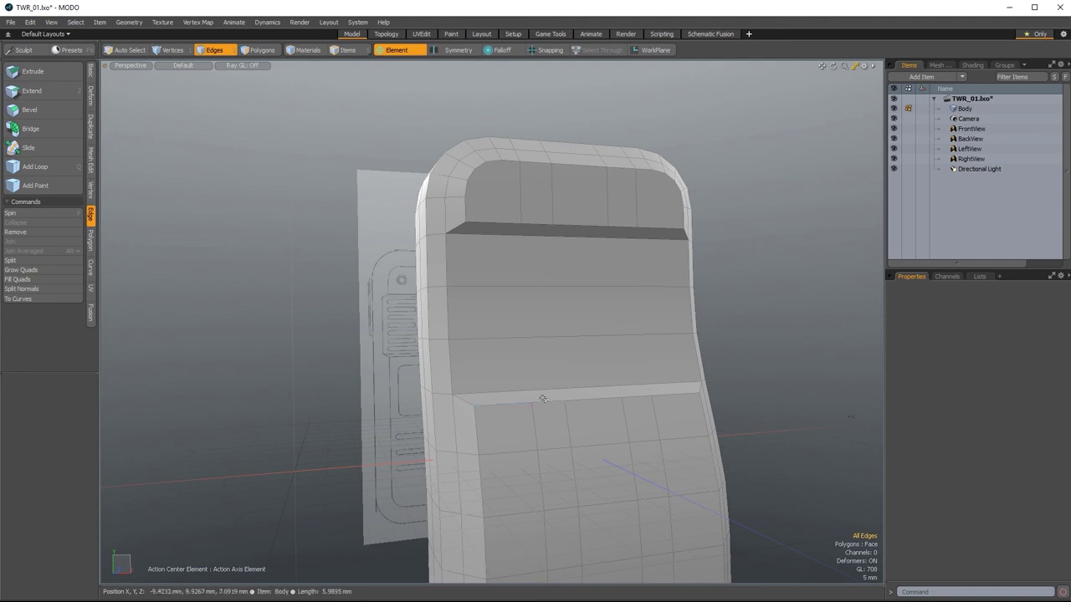
{"action": "key", "text": "c"}
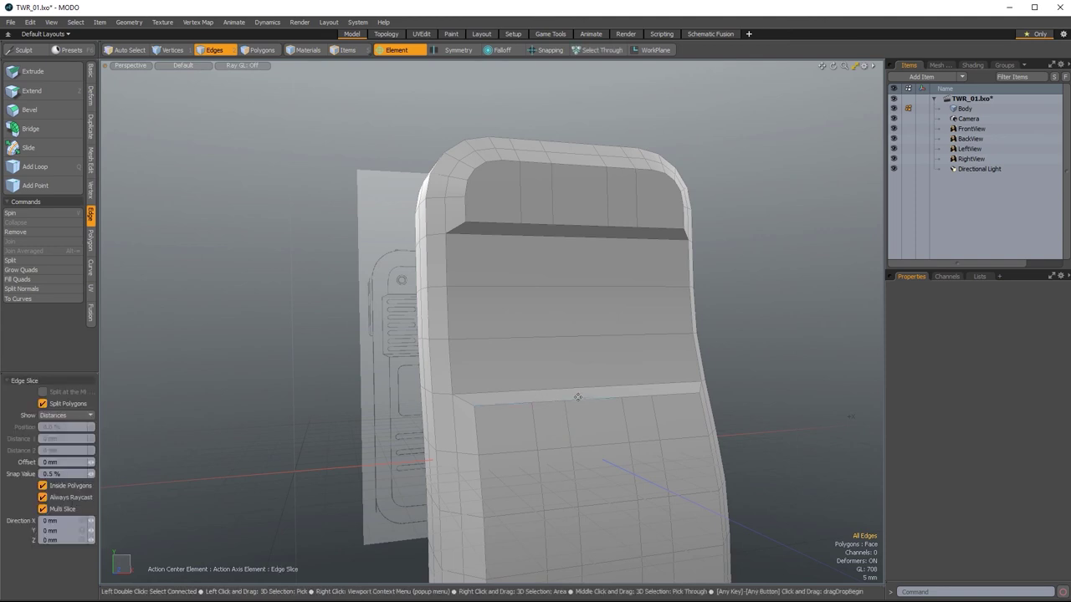
{"action": "left_click_drag", "start_coordinate": [583, 399], "coordinate": [640, 439], "text": "alt"}
{"action": "left_click_drag", "start_coordinate": [521, 445], "coordinate": [639, 310], "text": "alt+shift"}
{"action": "left_click_drag", "start_coordinate": [735, 349], "coordinate": [665, 284], "text": "alt+shift"}
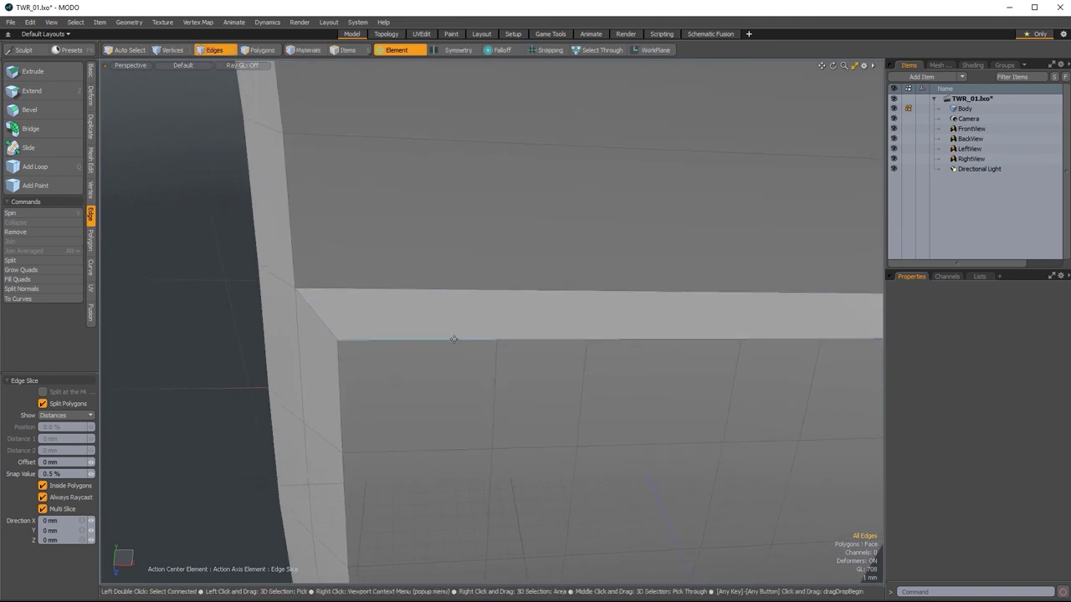
{"action": "left_click", "coordinate": [455, 340]}
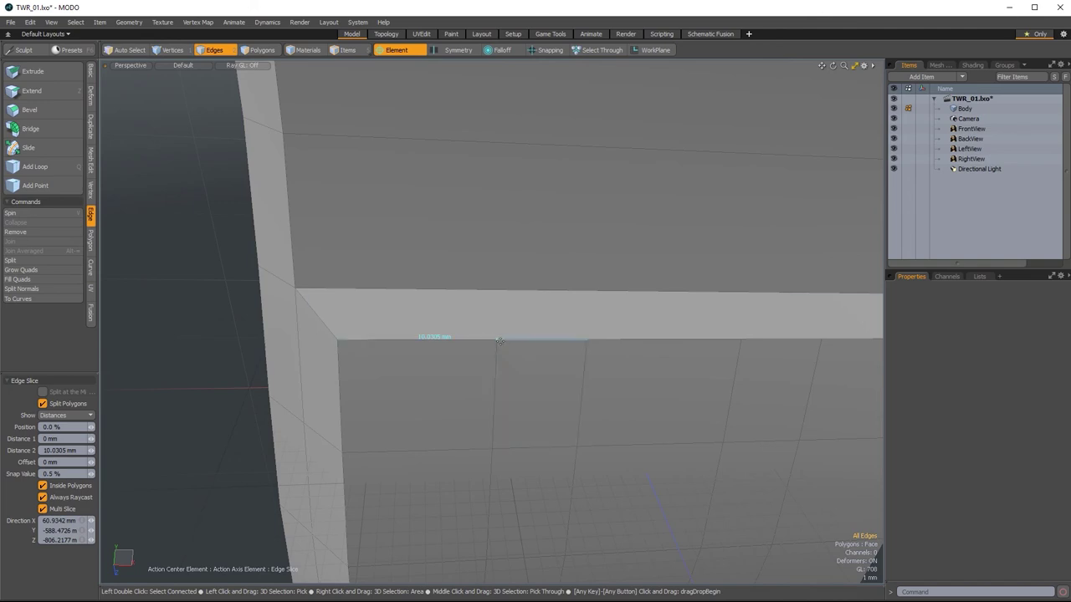
{"action": "left_click", "coordinate": [496, 341]}
{"action": "scroll", "coordinate": [476, 347], "scroll_direction": "down", "scroll_amount": 4}
{"action": "left_click_drag", "start_coordinate": [478, 341], "coordinate": [535, 282], "text": "alt"}
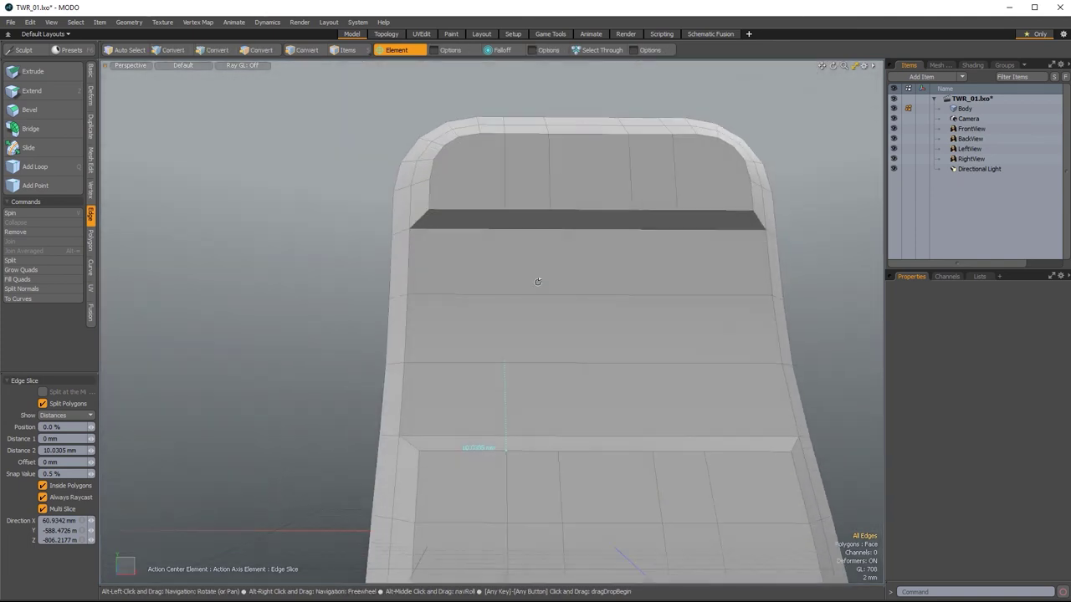
{"action": "left_click", "coordinate": [520, 208]}
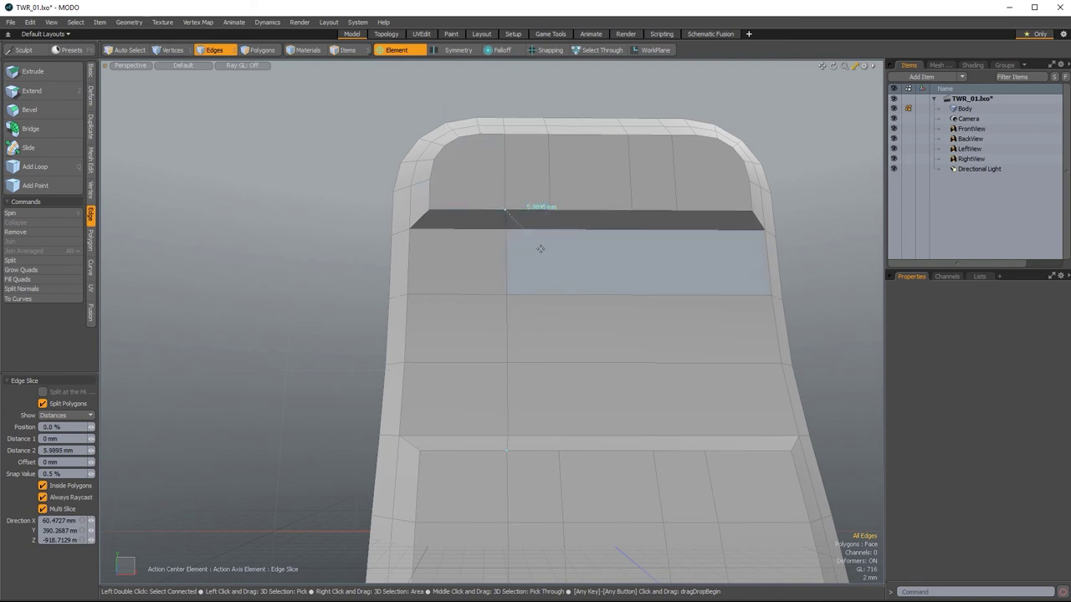
{"action": "key", "text": "space"}
Edge Slice a second vertical cut across the recess, joining the second inner column vertices of the upper and lower front faces.
{"action": "key", "text": "alt+c"}
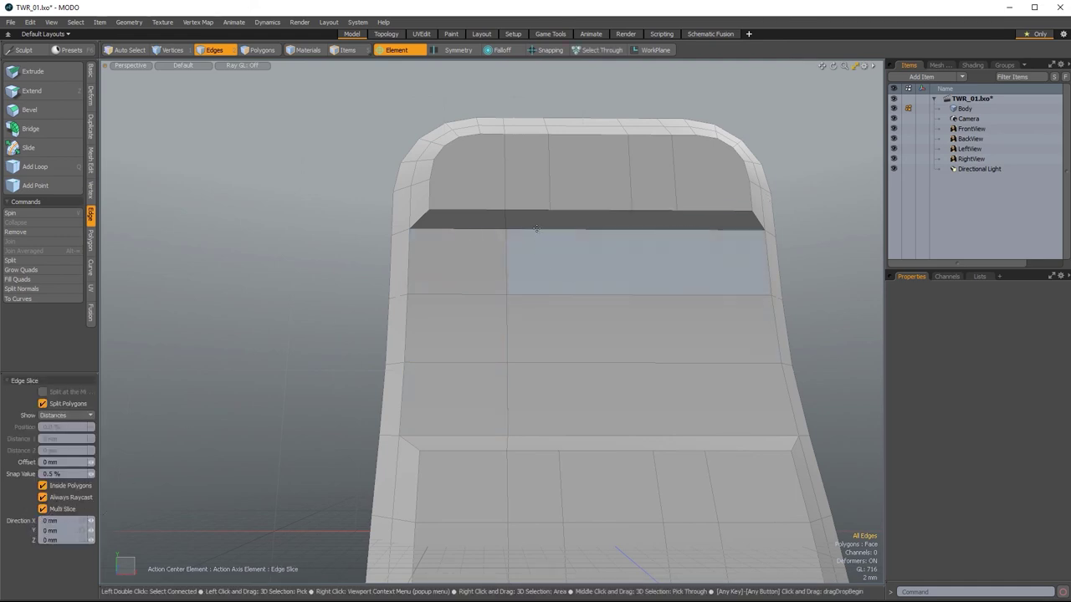
{"action": "left_click", "coordinate": [566, 210]}
{"action": "left_click_drag", "start_coordinate": [574, 292], "coordinate": [528, 447], "text": "alt"}
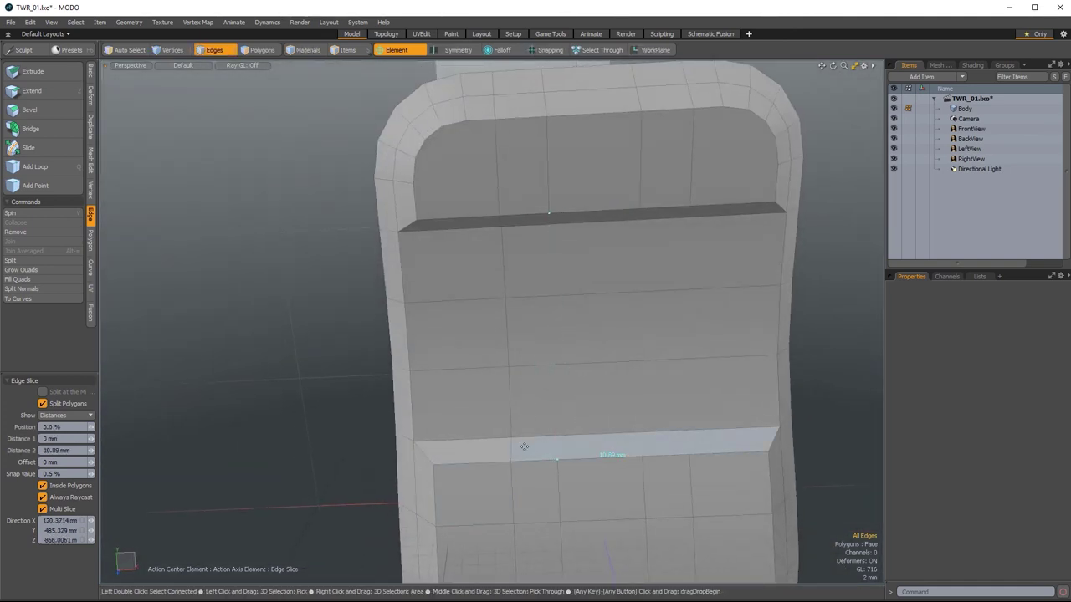
{"action": "left_click_drag", "start_coordinate": [559, 301], "coordinate": [574, 370], "text": "alt"}
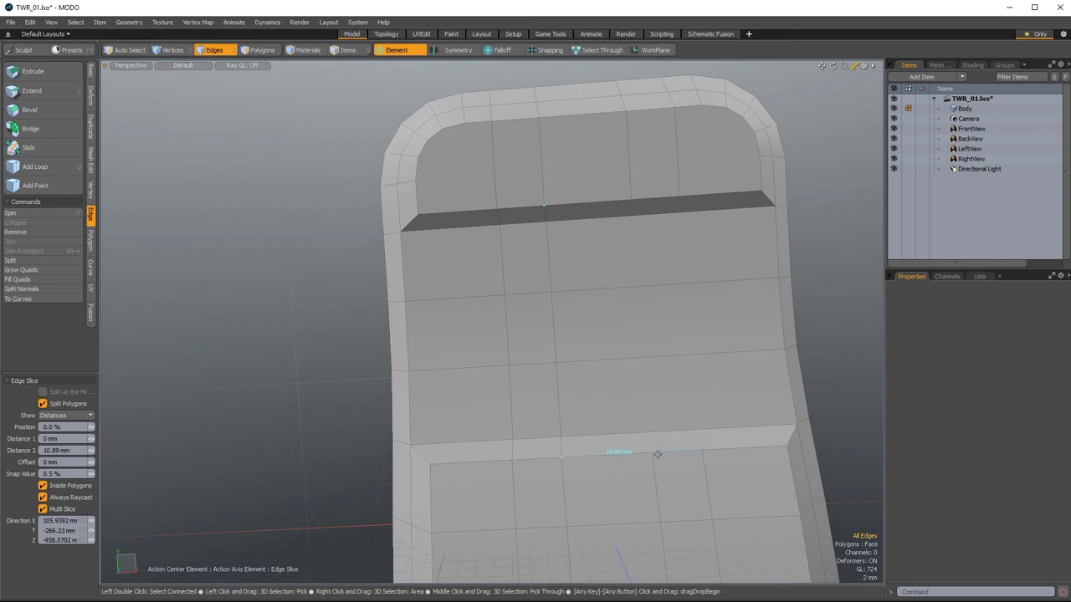
Edge Slice two more vertical cuts across the recess, joining the third and fourth inner column vertices of the lower and upper front faces.
{"action": "key", "text": "space"}
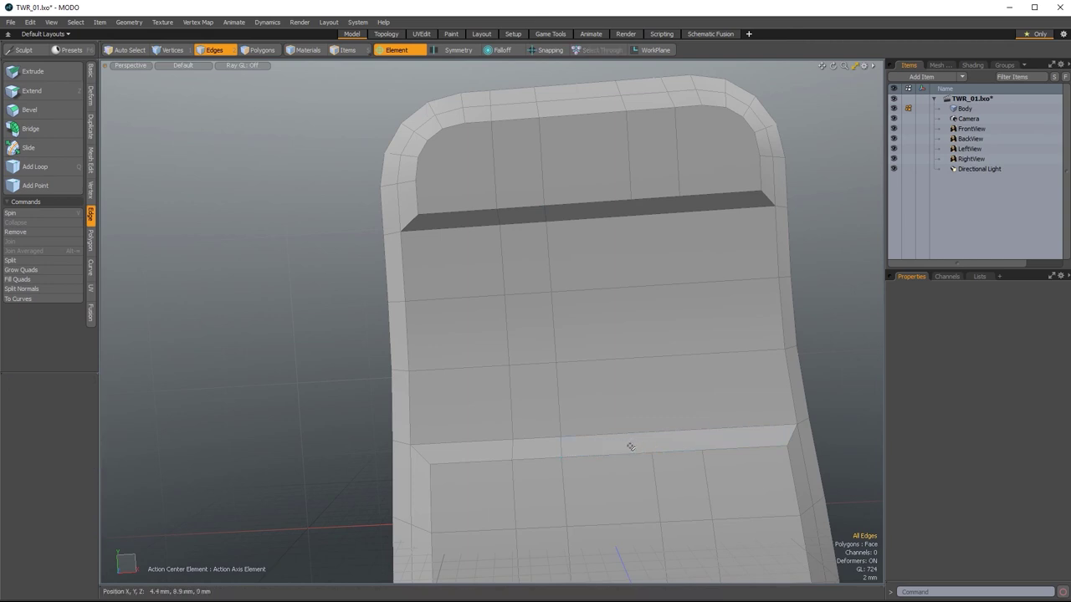
{"action": "key", "text": "c"}
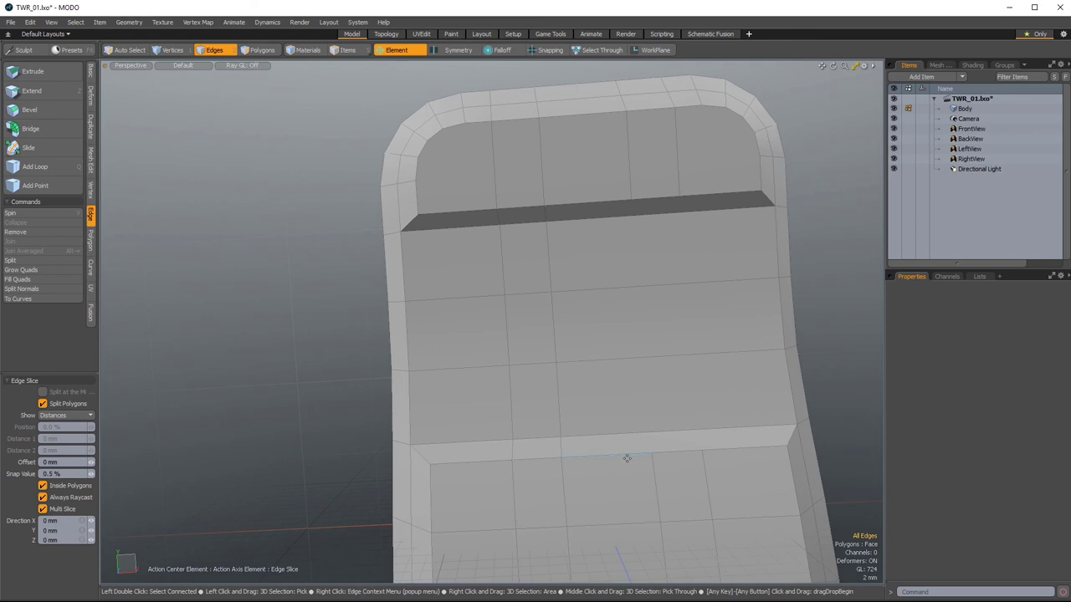
{"action": "left_click", "coordinate": [629, 452]}
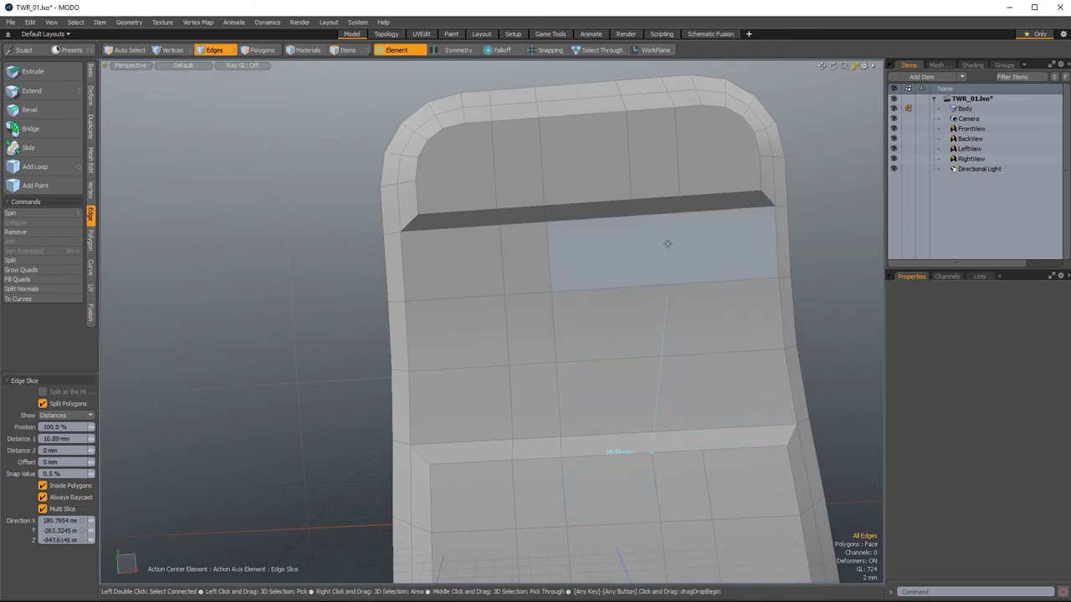
{"action": "left_click", "coordinate": [630, 199]}
{"action": "key", "text": "shift"}
{"action": "left_click", "coordinate": [740, 450], "text": "shift"}
{"action": "left_click", "coordinate": [697, 194]}
{"action": "key", "text": "space"}
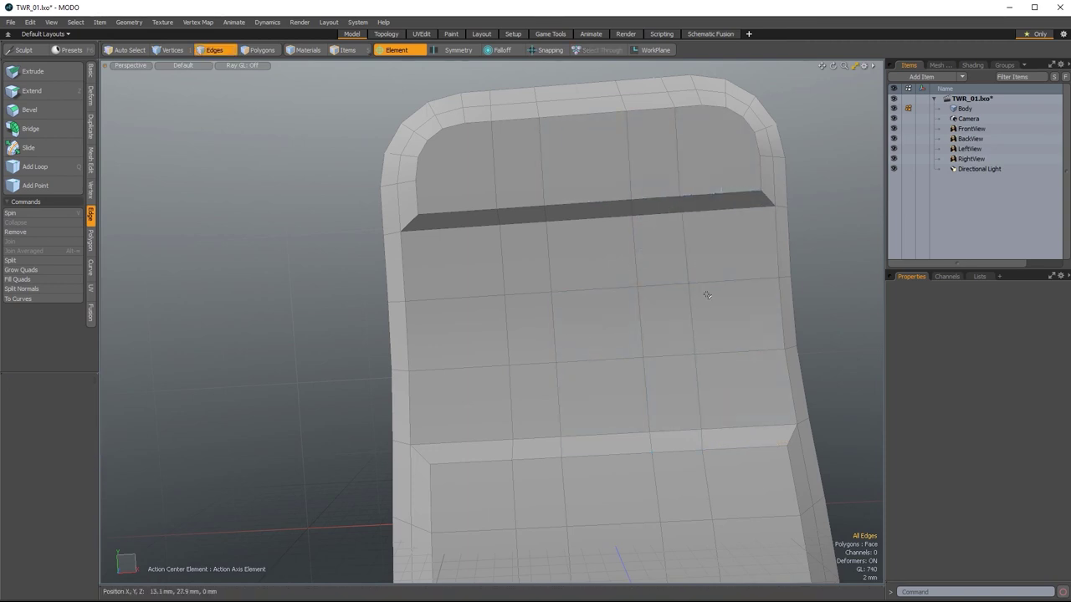
Examine the edge flow around the body's upper front corner, selecting a polygon and edges on the bevel to trace it.
{"action": "left_click_drag", "start_coordinate": [678, 340], "coordinate": [599, 368], "text": "ctrl+alt"}
{"action": "left_click_drag", "start_coordinate": [599, 368], "coordinate": [626, 422], "text": "alt"}
{"action": "left_click_drag", "start_coordinate": [503, 183], "coordinate": [347, 384], "text": "alt"}
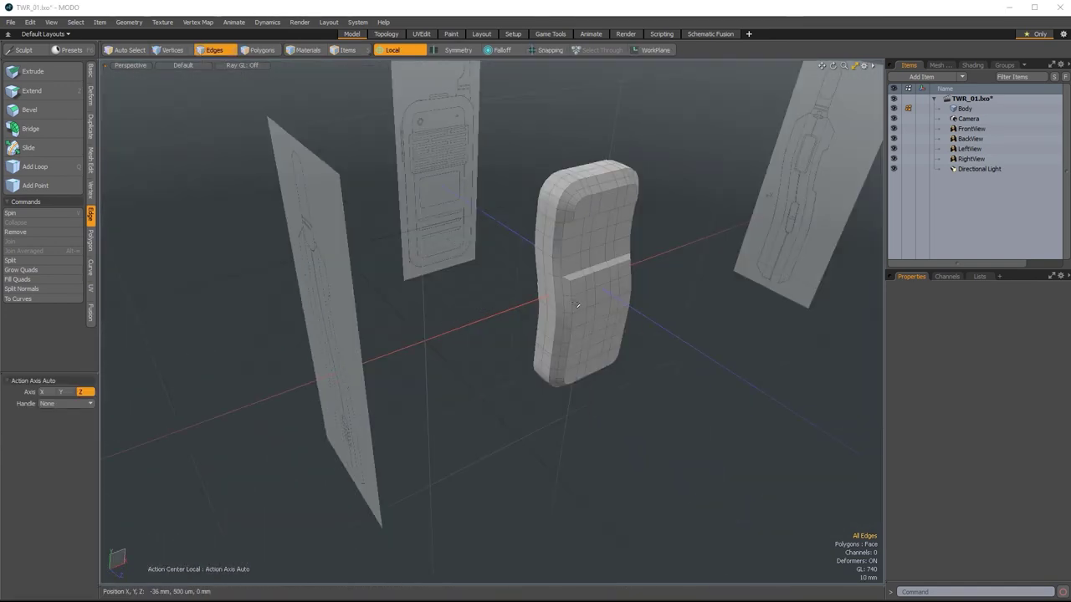
{"action": "left_click_drag", "start_coordinate": [490, 454], "coordinate": [585, 358], "text": "alt"}
{"action": "left_click_drag", "start_coordinate": [595, 192], "coordinate": [711, 219], "text": "ctrl+alt"}
{"action": "left_click_drag", "start_coordinate": [694, 276], "coordinate": [517, 199], "text": "alt"}
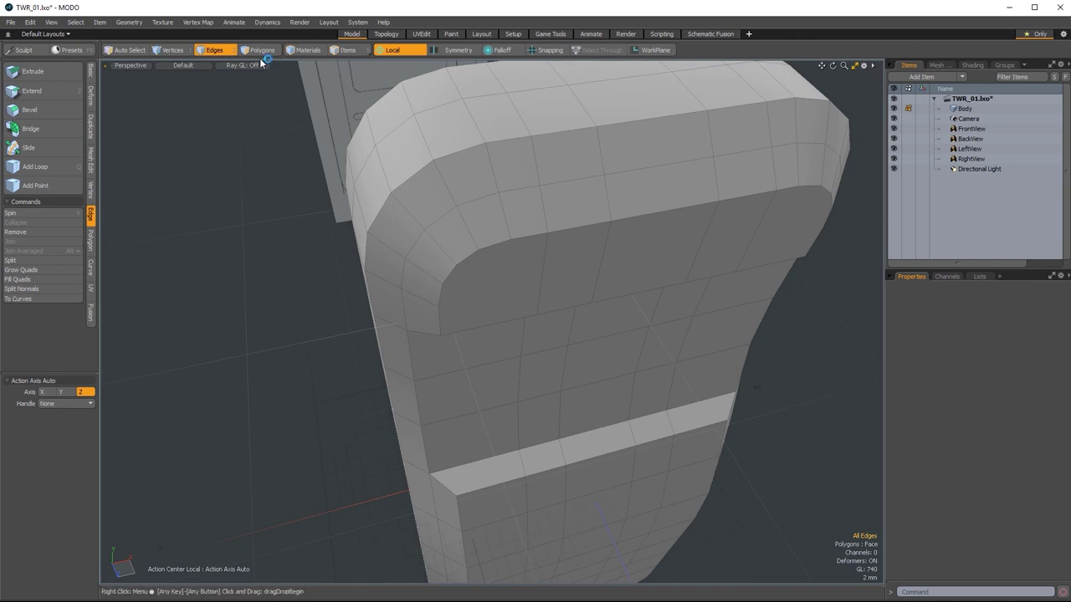
{"action": "key", "text": "3"}
{"action": "left_click", "coordinate": [500, 172]}
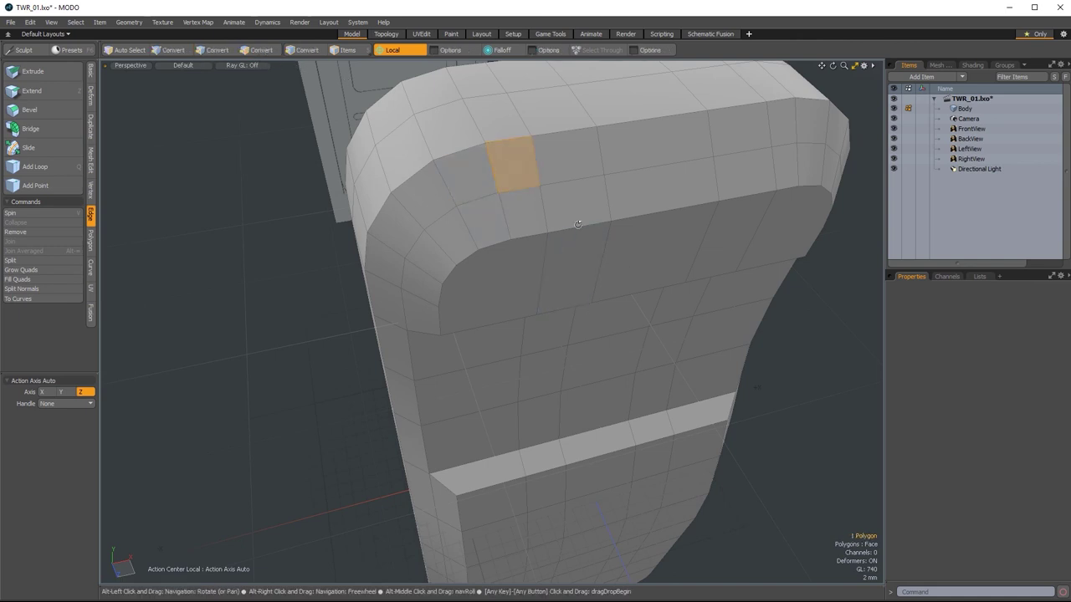
{"action": "scroll", "coordinate": [485, 159], "scroll_direction": "up", "scroll_amount": 3}
{"action": "key", "text": "2"}
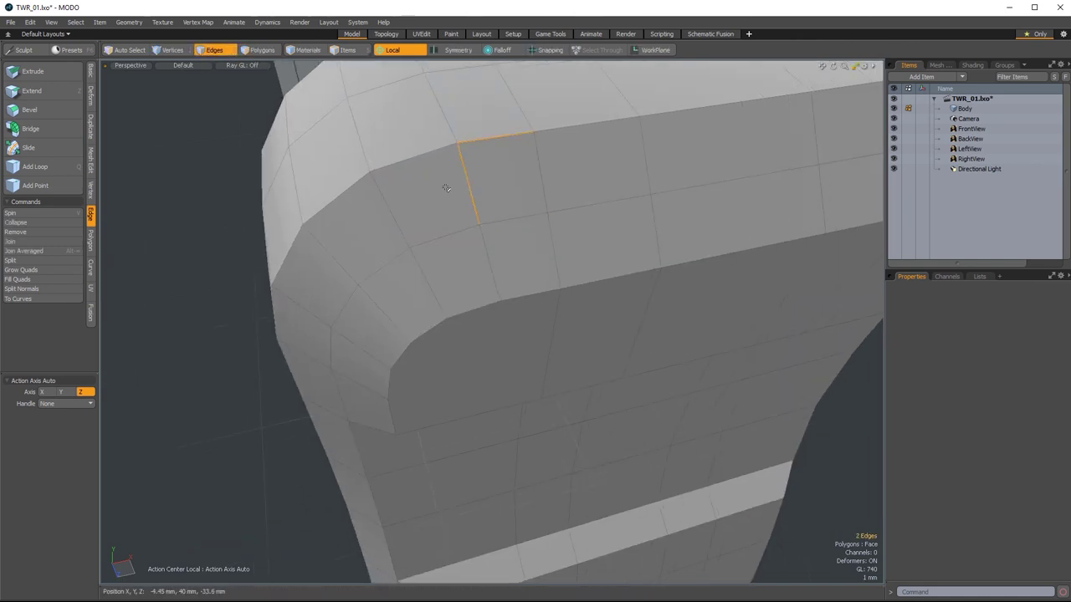
{"action": "left_click_drag", "start_coordinate": [509, 209], "coordinate": [544, 189]}
{"action": "left_click_drag", "start_coordinate": [588, 273], "coordinate": [543, 273], "text": "ctrl+alt"}
Inspect individual polygons near the upper front corner, clear the selection and review the whole body from the side.
{"action": "left_click", "coordinate": [261, 50]}
{"action": "left_click", "coordinate": [399, 234]}
{"action": "left_click_drag", "start_coordinate": [428, 458], "coordinate": [419, 363], "text": "alt"}
{"action": "left_click", "coordinate": [478, 246]}
{"action": "left_click", "coordinate": [313, 449]}
{"action": "left_click_drag", "start_coordinate": [313, 450], "coordinate": [438, 456], "text": "alt"}
{"action": "left_click_drag", "start_coordinate": [438, 456], "coordinate": [368, 452], "text": "alt+shift"}
{"action": "left_click_drag", "start_coordinate": [363, 195], "coordinate": [338, 293], "text": "ctrl+alt"}
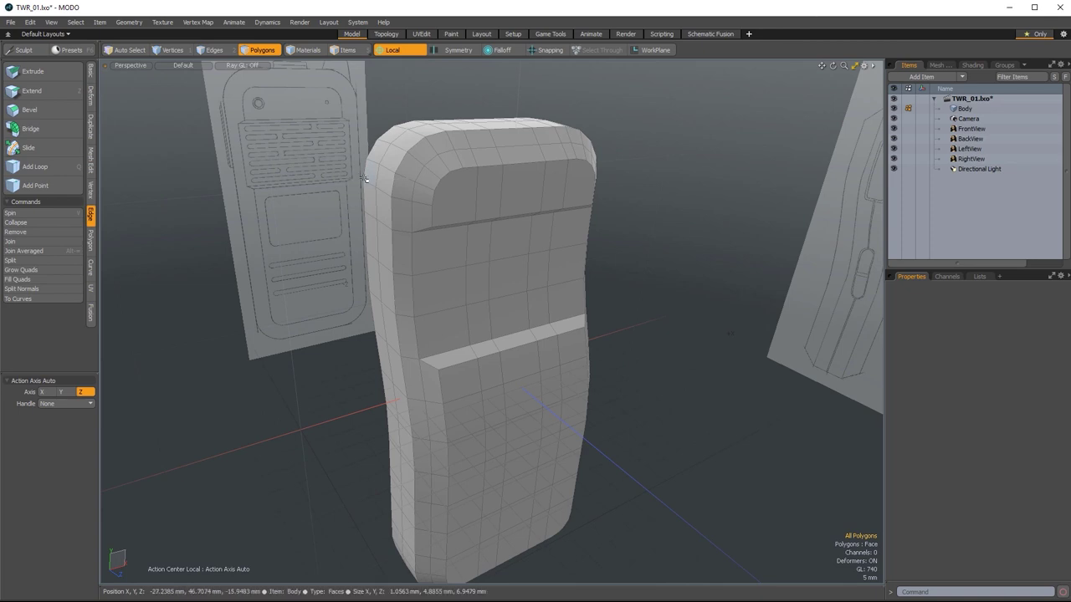
Select the polygon loop around the outer band of the front bevel to check its flow, and clear the selection.
{"action": "left_click_drag", "start_coordinate": [435, 155], "coordinate": [434, 189], "text": "ctrl+alt"}
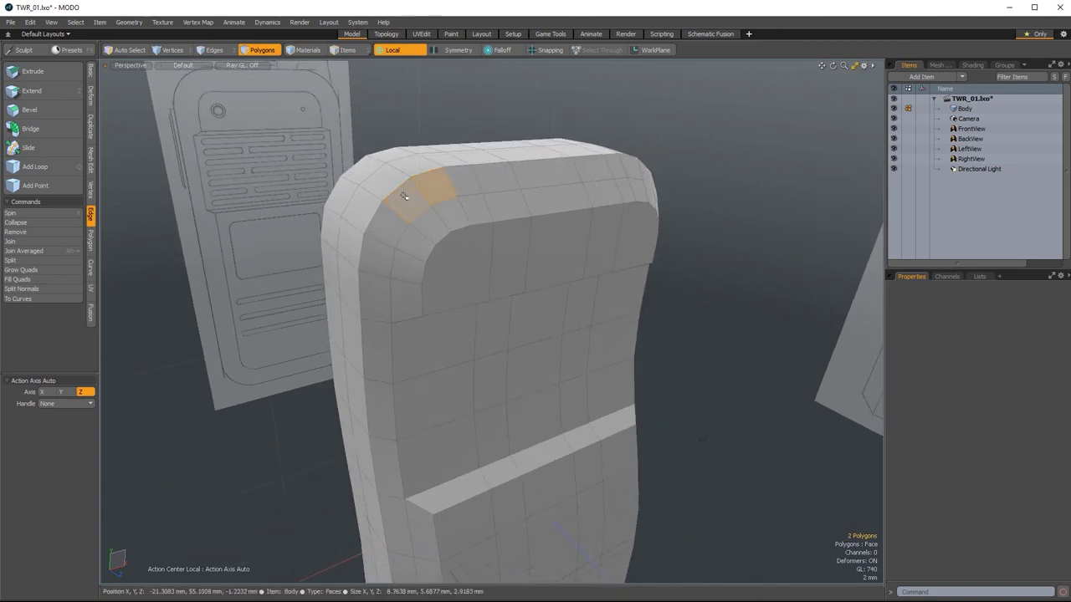
{"action": "key", "text": "l"}
{"action": "left_click", "coordinate": [423, 198]}
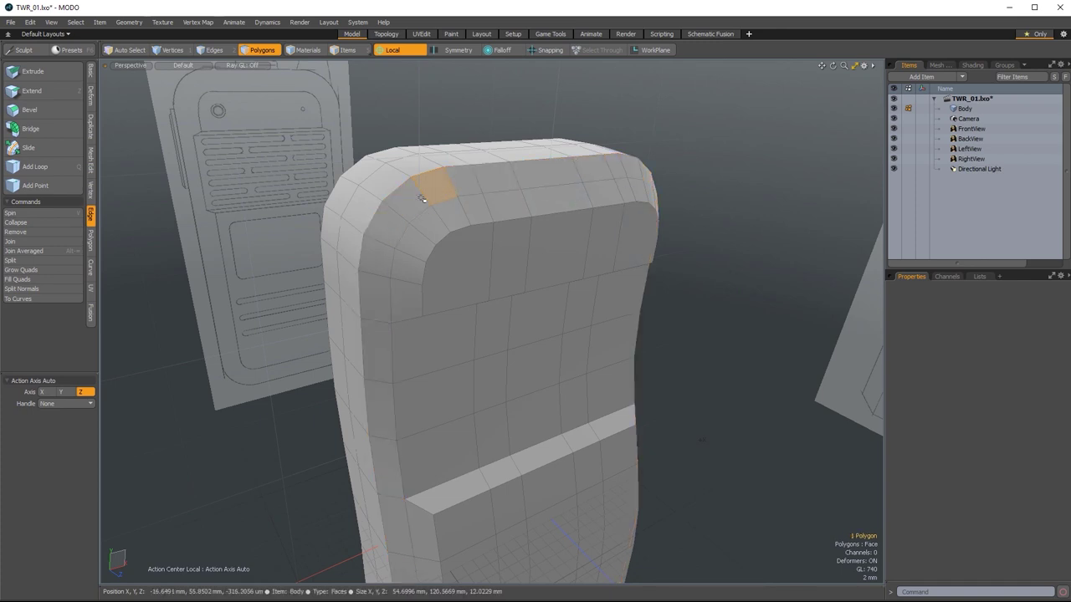
{"action": "key", "text": "l"}
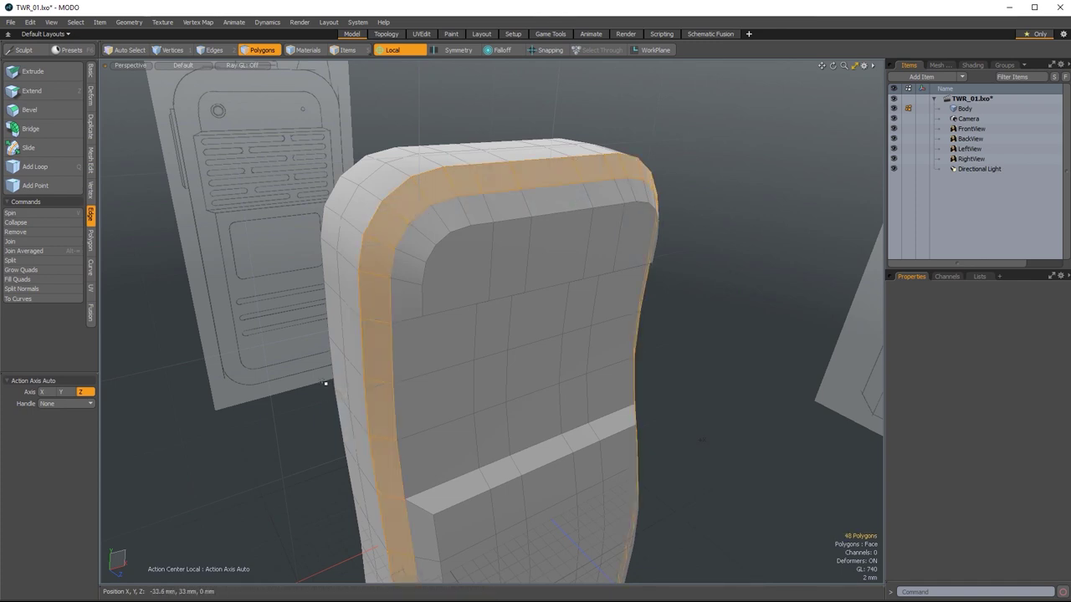
{"action": "left_click_drag", "start_coordinate": [612, 319], "coordinate": [527, 221], "text": "ctrl+alt"}
{"action": "left_click", "coordinate": [669, 342]}
Select the vertical polygon loop through the outer column of the recess, examine its path around the body and deselect it.
{"action": "left_click_drag", "start_coordinate": [669, 343], "coordinate": [486, 232], "text": "alt"}
{"action": "left_click_drag", "start_coordinate": [492, 184], "coordinate": [493, 177]}
{"action": "left_click_drag", "start_coordinate": [614, 213], "coordinate": [613, 321], "text": "alt"}
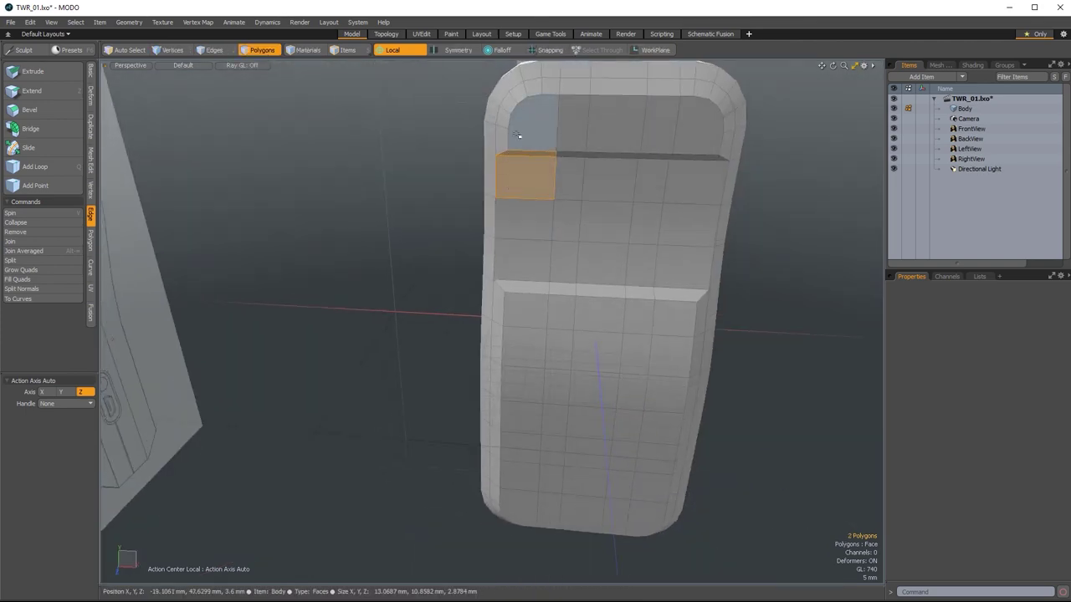
{"action": "key", "text": "l"}
{"action": "left_click_drag", "start_coordinate": [544, 177], "coordinate": [506, 279], "text": "alt"}
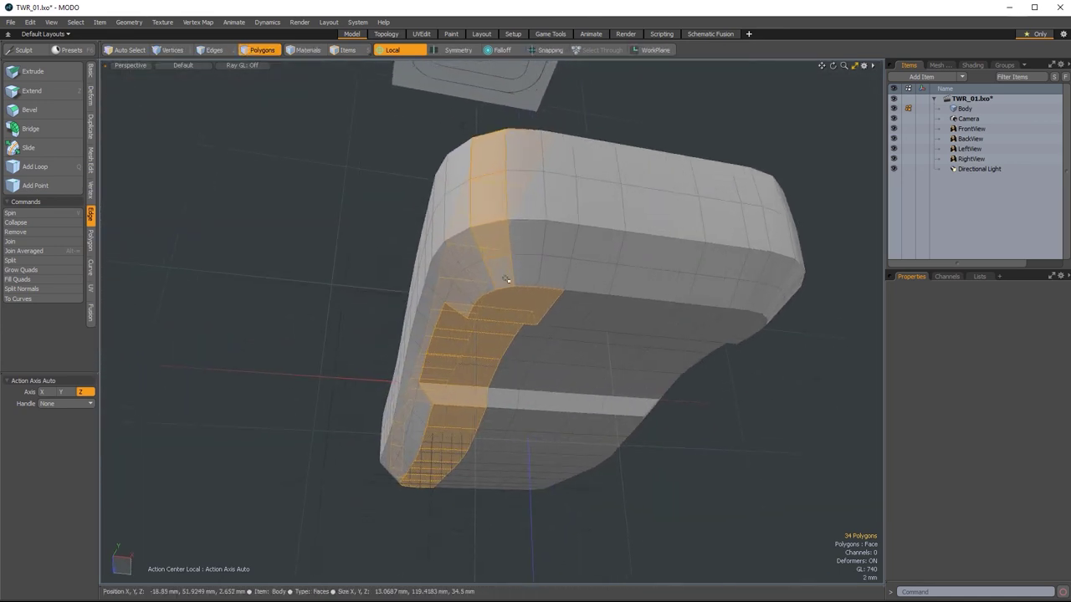
{"action": "left_click_drag", "start_coordinate": [538, 334], "coordinate": [548, 393], "text": "alt"}
{"action": "scroll", "coordinate": [535, 226], "scroll_direction": "up", "scroll_amount": 3}
{"action": "left_click_drag", "start_coordinate": [493, 141], "coordinate": [502, 192], "text": "ctrl+alt"}
{"action": "left_click_drag", "start_coordinate": [502, 192], "coordinate": [541, 194], "text": "ctrl+alt"}
{"action": "left_click", "coordinate": [482, 171], "text": "ctrl"}
{"action": "left_click_drag", "start_coordinate": [541, 235], "coordinate": [495, 343], "text": "alt"}
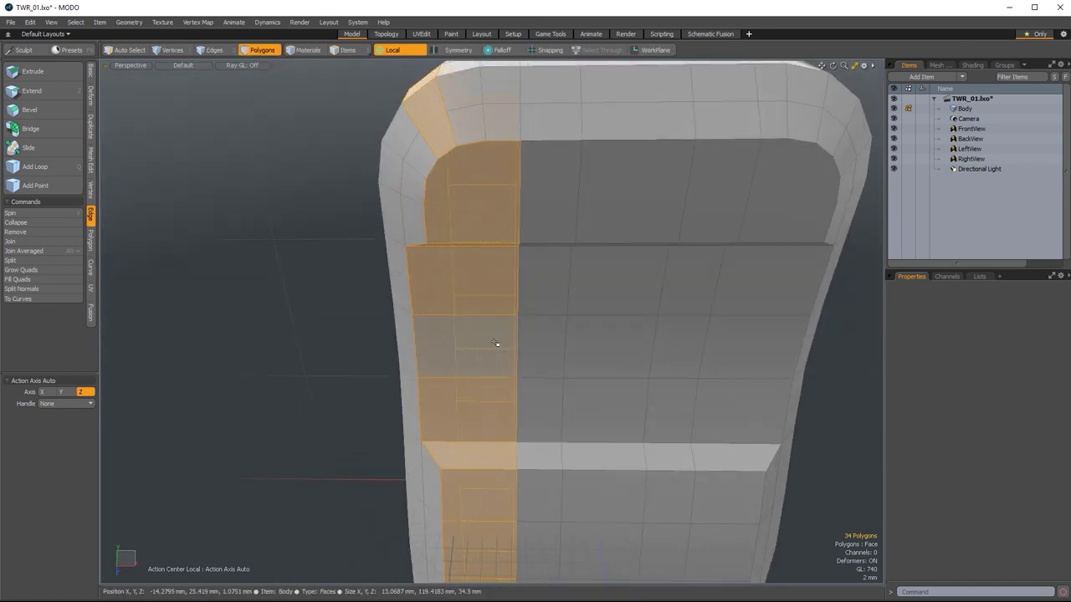
{"action": "left_click", "coordinate": [320, 390]}
{"action": "left_click_drag", "start_coordinate": [321, 390], "coordinate": [562, 339], "text": "alt"}
In the Front view, Edge Slice a horizontal cut across the face above the recess, joining its opposite inner bevel vertices.
{"action": "key", "text": "ctrl+space"}
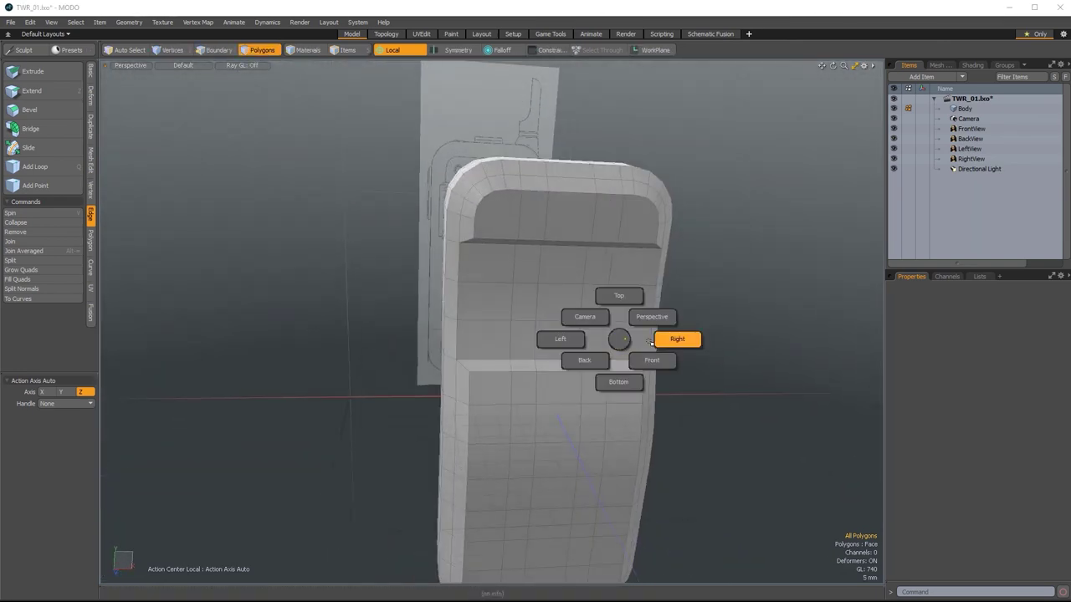
{"action": "left_click", "coordinate": [652, 361]}
{"action": "left_click_drag", "start_coordinate": [749, 357], "coordinate": [573, 333], "text": "ctrl+alt"}
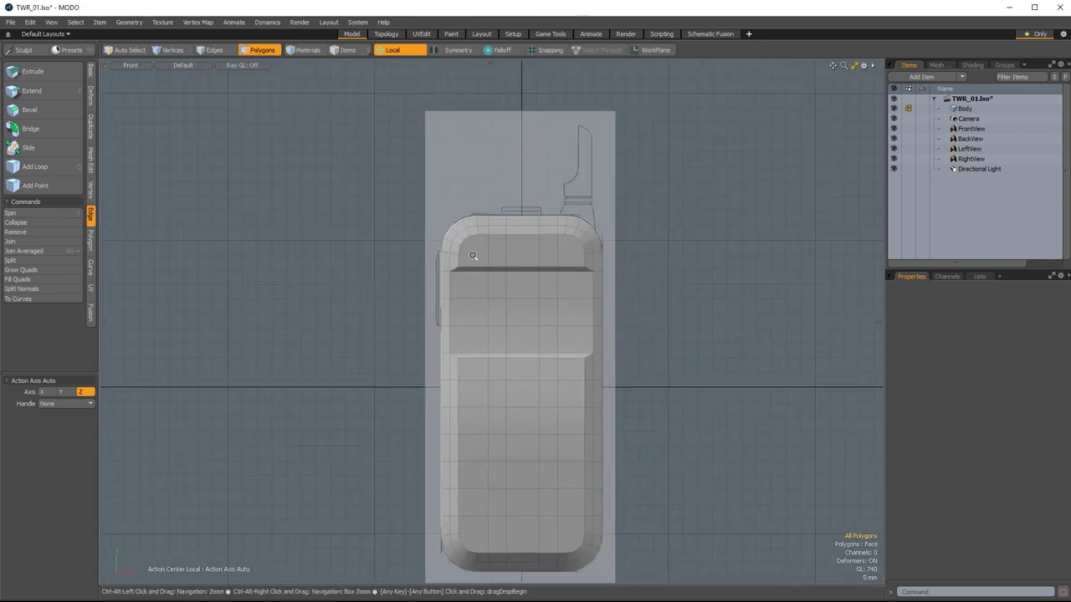
{"action": "left_click_drag", "start_coordinate": [473, 256], "coordinate": [487, 246], "text": "ctrl+alt"}
{"action": "key", "text": "c"}
{"action": "scroll", "coordinate": [517, 251], "scroll_direction": "up", "scroll_amount": 3}
{"action": "left_click", "coordinate": [328, 279]}
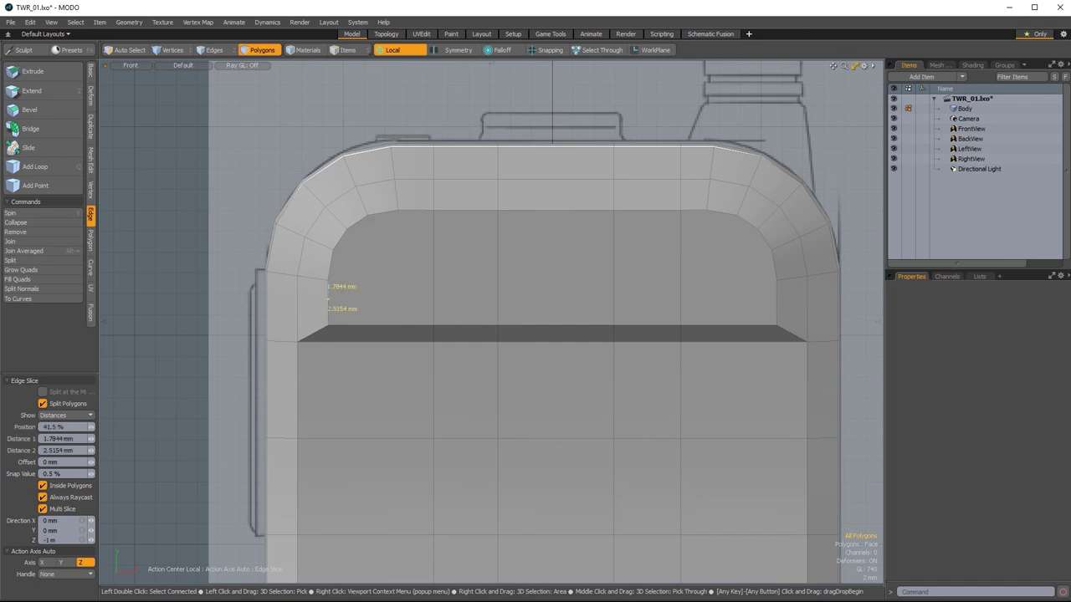
{"action": "left_click", "coordinate": [771, 296]}
{"action": "scroll", "coordinate": [700, 311], "scroll_direction": "down", "scroll_amount": 5}
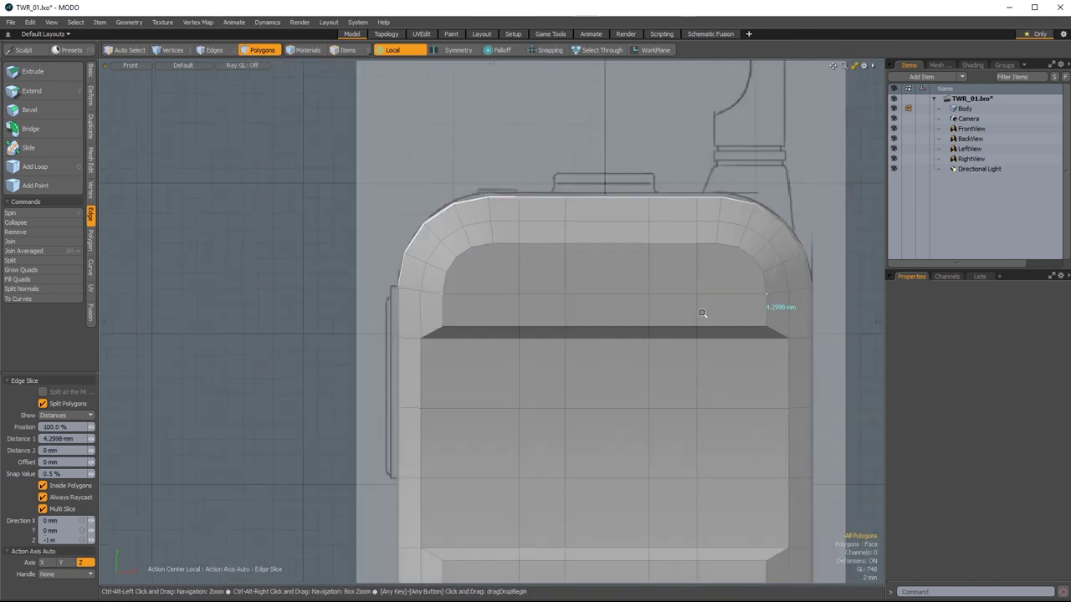
Edge Slice a horizontal cut across the lower front face, joining the bevel vertices just above the two lower rounded corners.
{"action": "scroll", "coordinate": [565, 311], "scroll_direction": "up", "scroll_amount": 3}
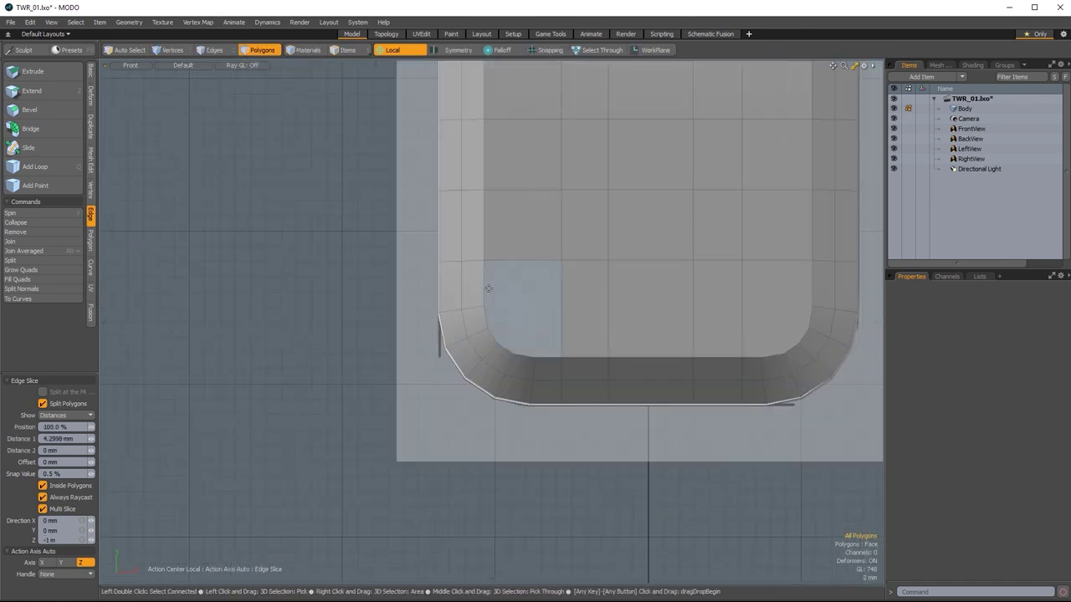
{"action": "left_click", "coordinate": [809, 289]}
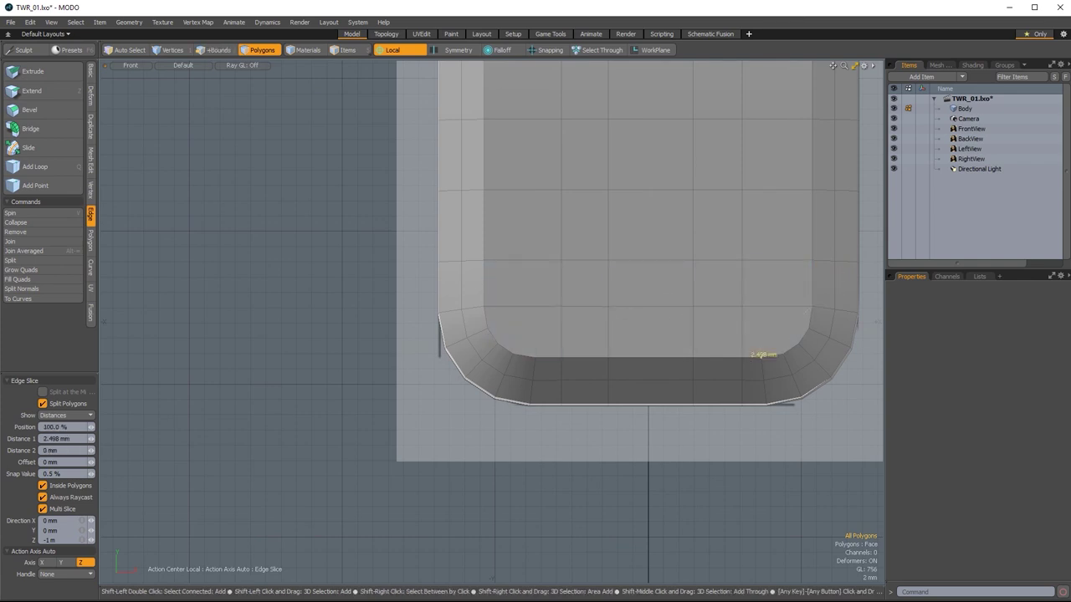
Edge Slice two full-height vertical cuts across the front, joining the vertices where the lower and upper corner curves end.
{"action": "scroll", "coordinate": [717, 249], "scroll_direction": "down", "scroll_amount": 5}
{"action": "left_click", "coordinate": [625, 200]}
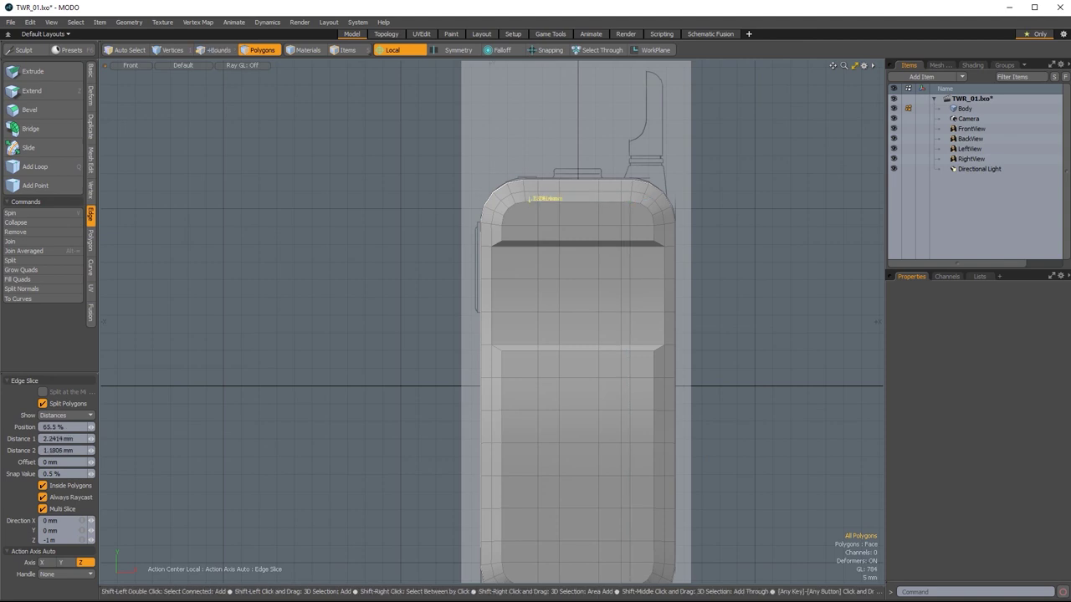
{"action": "scroll", "coordinate": [525, 287], "scroll_direction": "down", "scroll_amount": 2}
{"action": "scroll", "coordinate": [564, 337], "scroll_direction": "up", "scroll_amount": 5}
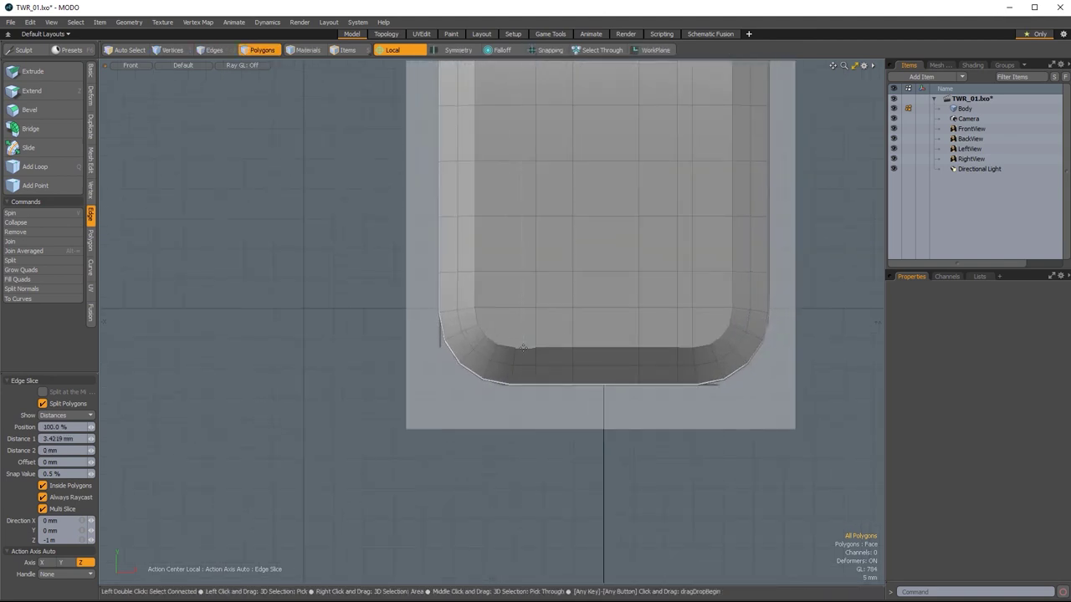
{"action": "key", "text": "space"}
Edge Slice a diagonal cut in the front's lower-left corner, from the corner curve's middle vertex to the nearest grid intersection.
{"action": "scroll", "coordinate": [590, 313], "scroll_direction": "up", "scroll_amount": 3}
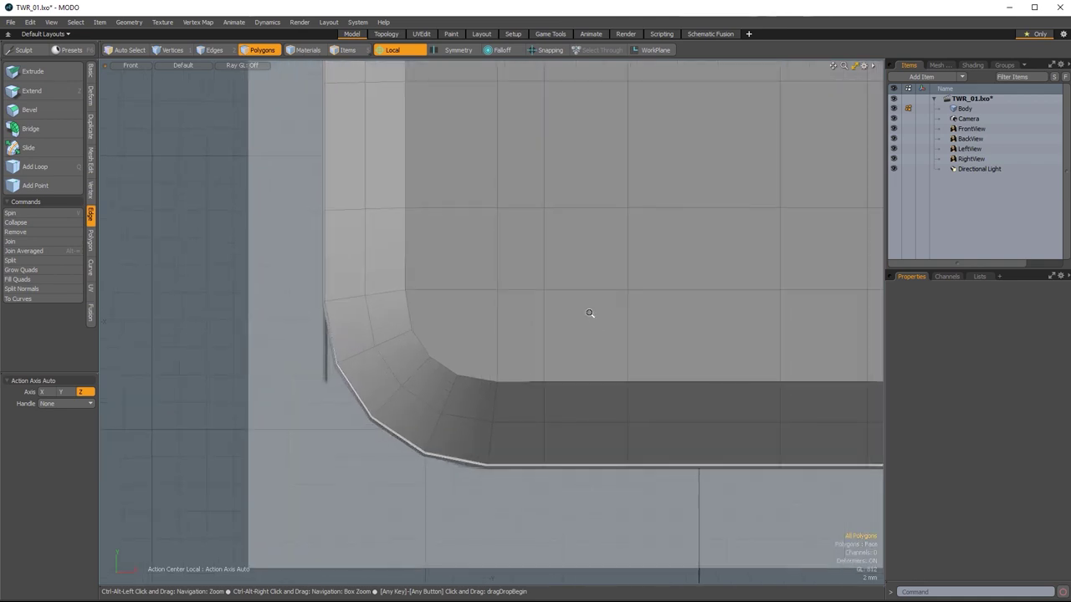
{"action": "key", "text": "c"}
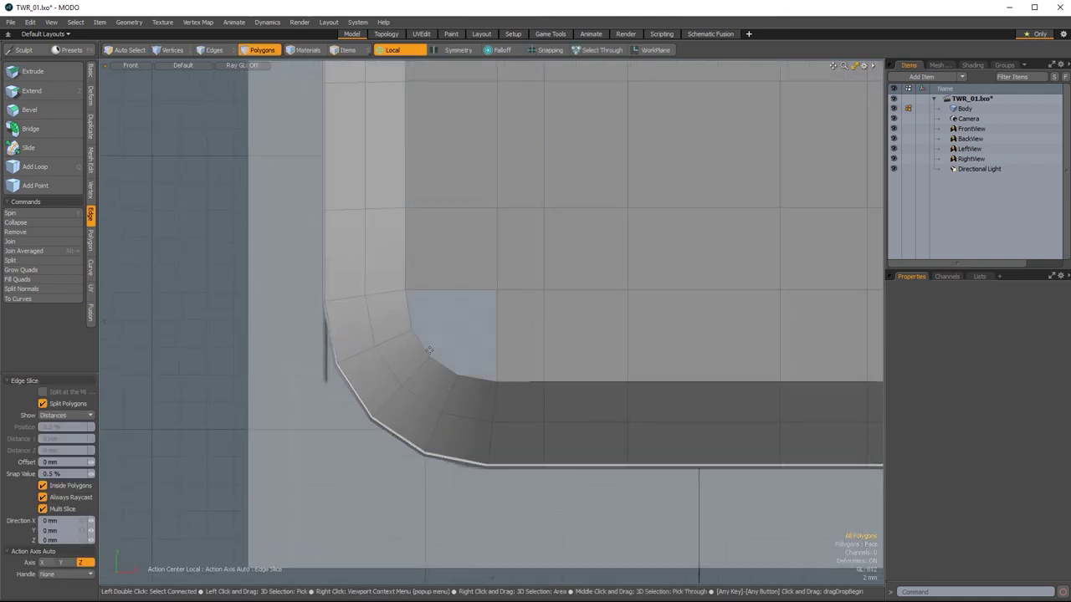
{"action": "left_click", "coordinate": [419, 343]}
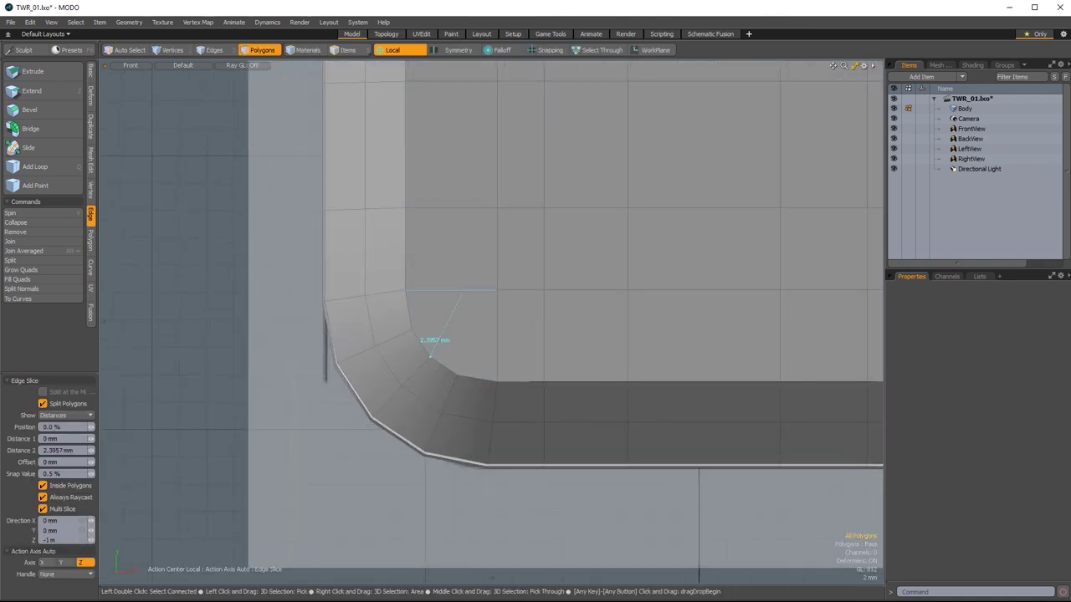
{"action": "key", "text": "space"}
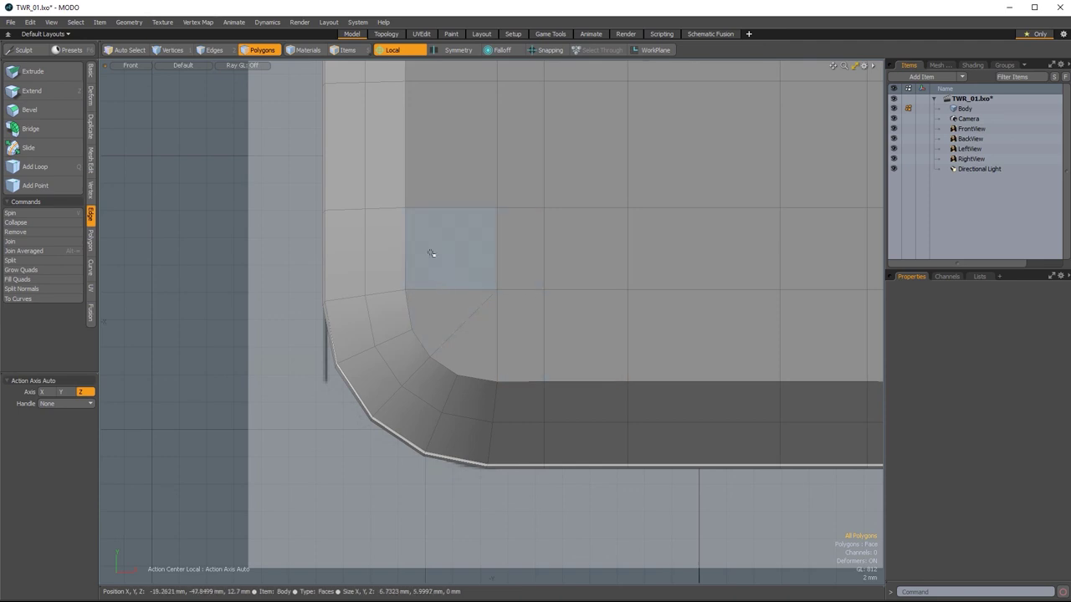
{"action": "left_click", "coordinate": [213, 52]}
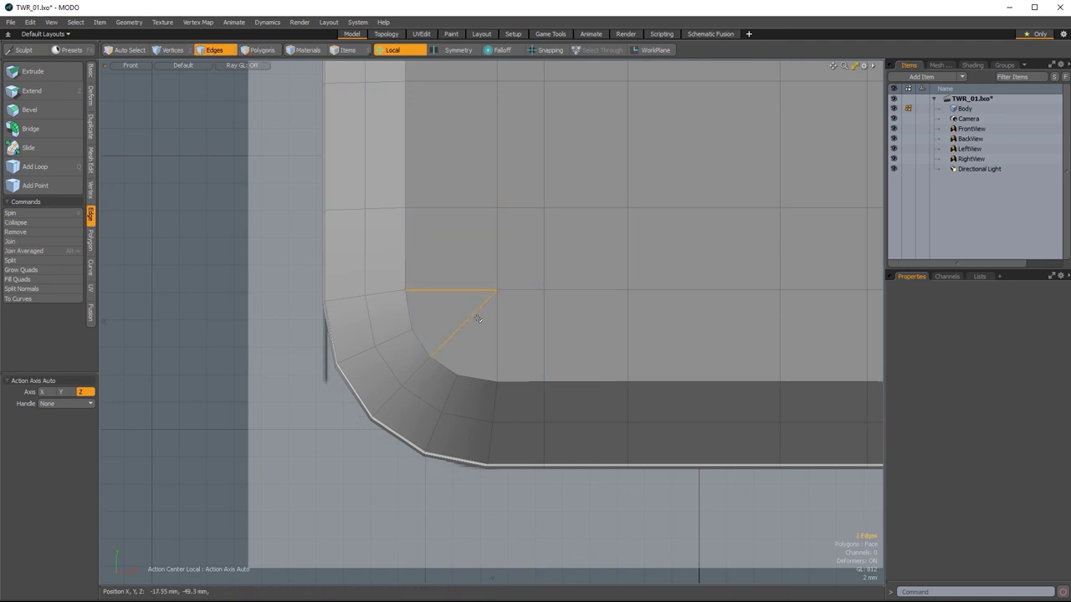
Edge Slice a matching diagonal cut in the front's lower-right corner, from the curve's middle vertex to the nearest grid intersection.
{"action": "left_click_drag", "start_coordinate": [427, 370], "coordinate": [294, 306], "text": "ctrl+alt"}
{"action": "left_click_drag", "start_coordinate": [404, 306], "coordinate": [466, 306], "text": "ctrl+alt"}
{"action": "key", "text": "alt+c"}
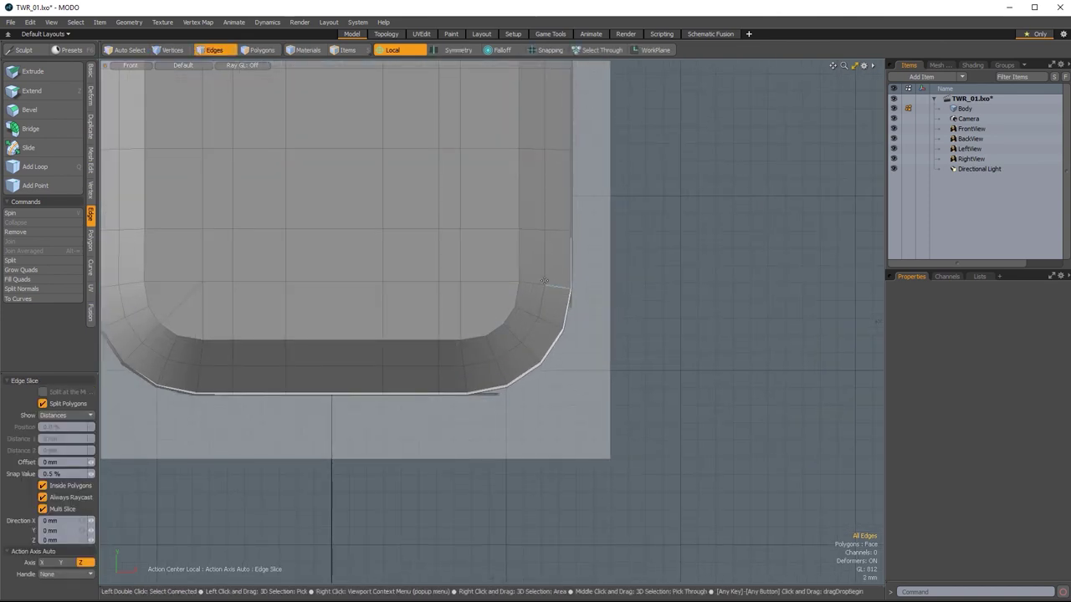
{"action": "scroll", "coordinate": [508, 304], "scroll_direction": "up", "scroll_amount": 2}
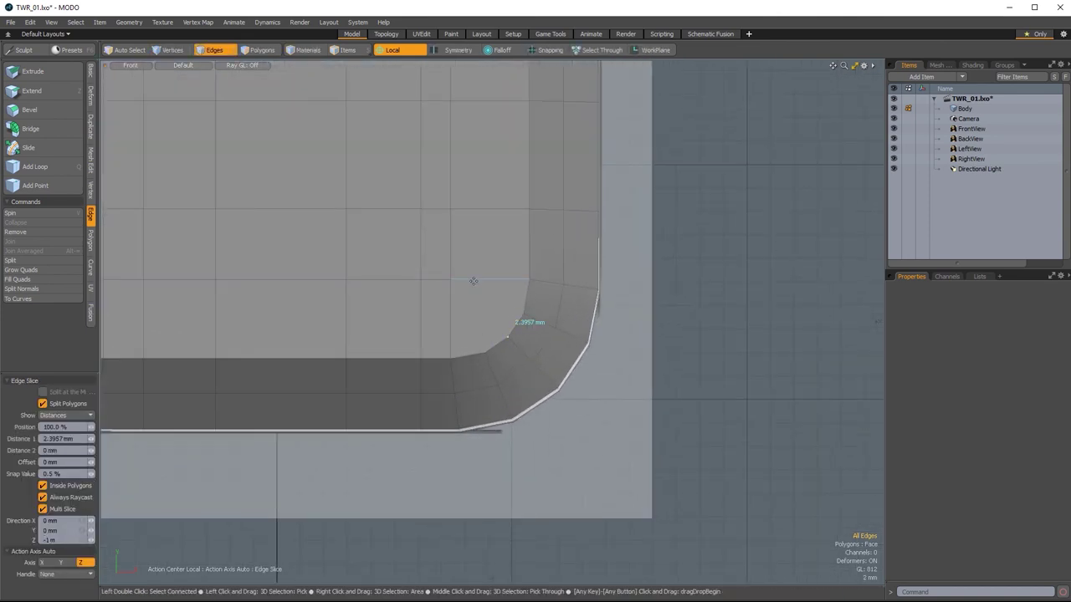
{"action": "scroll", "coordinate": [450, 278], "scroll_direction": "down", "scroll_amount": 3}
Edge Slice diagonal cuts in both upper corners of the front face, from each curve's middle vertex to the nearest grid intersection.
{"action": "left_click_drag", "start_coordinate": [507, 433], "coordinate": [491, 583], "text": "alt+shift"}
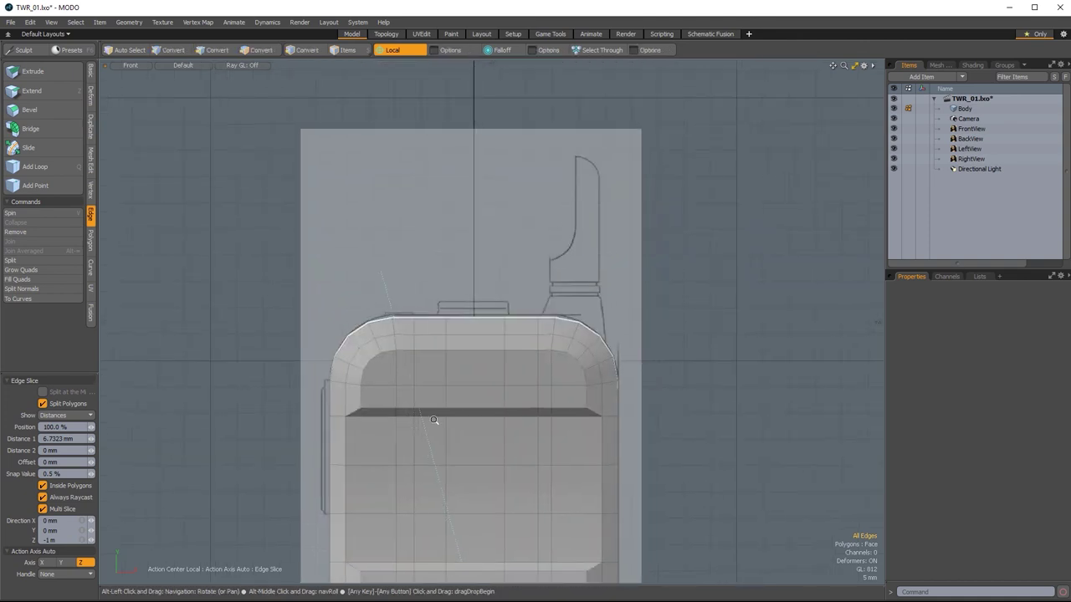
{"action": "scroll", "coordinate": [423, 396], "scroll_direction": "up", "scroll_amount": 4}
{"action": "key", "text": "2"}
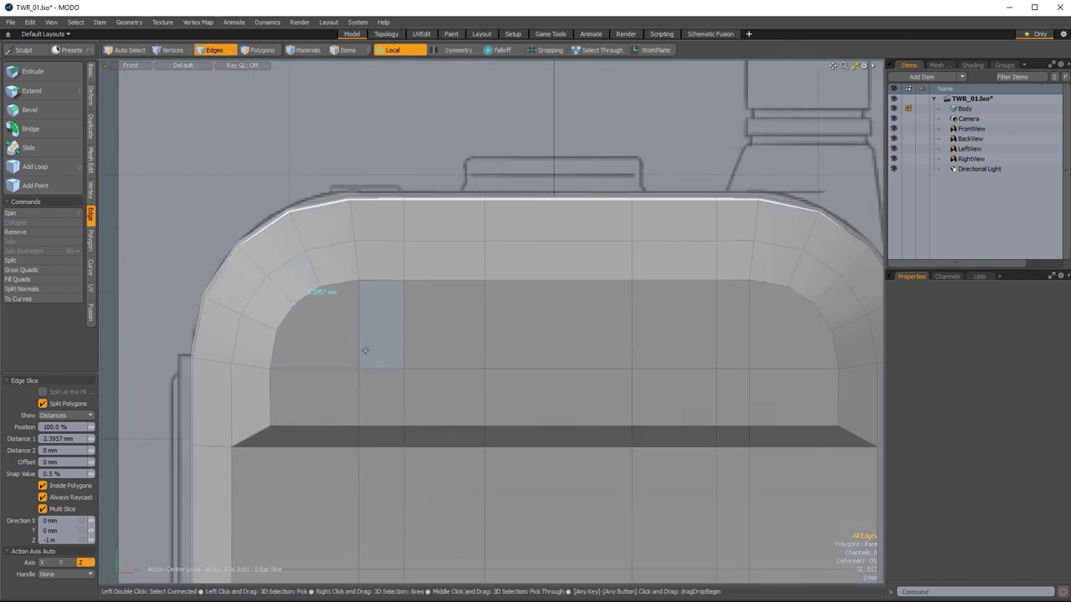
{"action": "key", "text": "shift"}
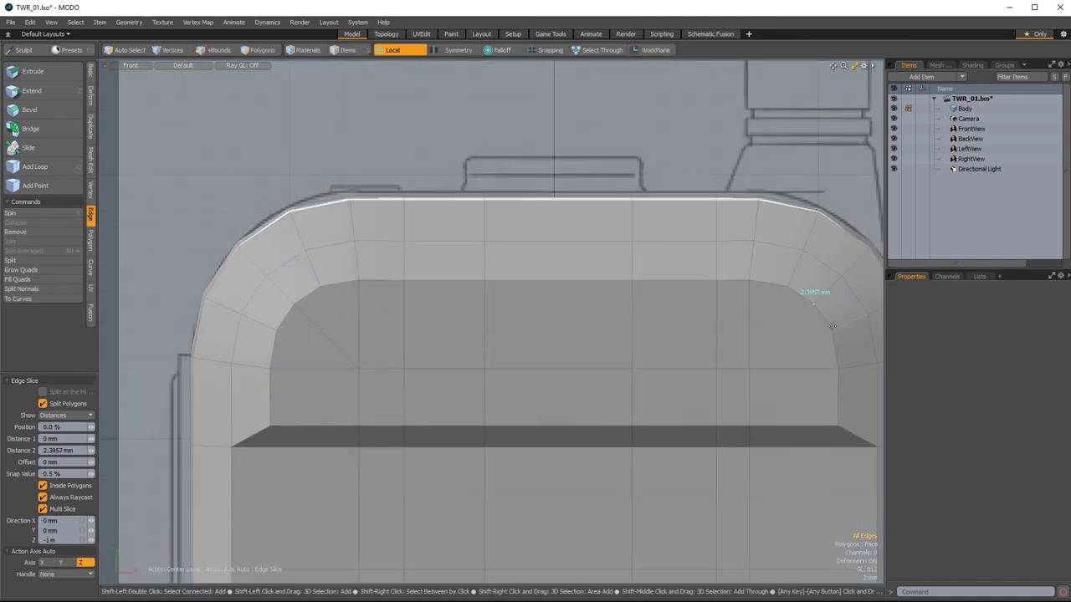
Edge Slice a horizontal cut across the back face, joining the vertices where the two upper corner curves end at the sides.
{"action": "key", "text": "ctrl+space"}
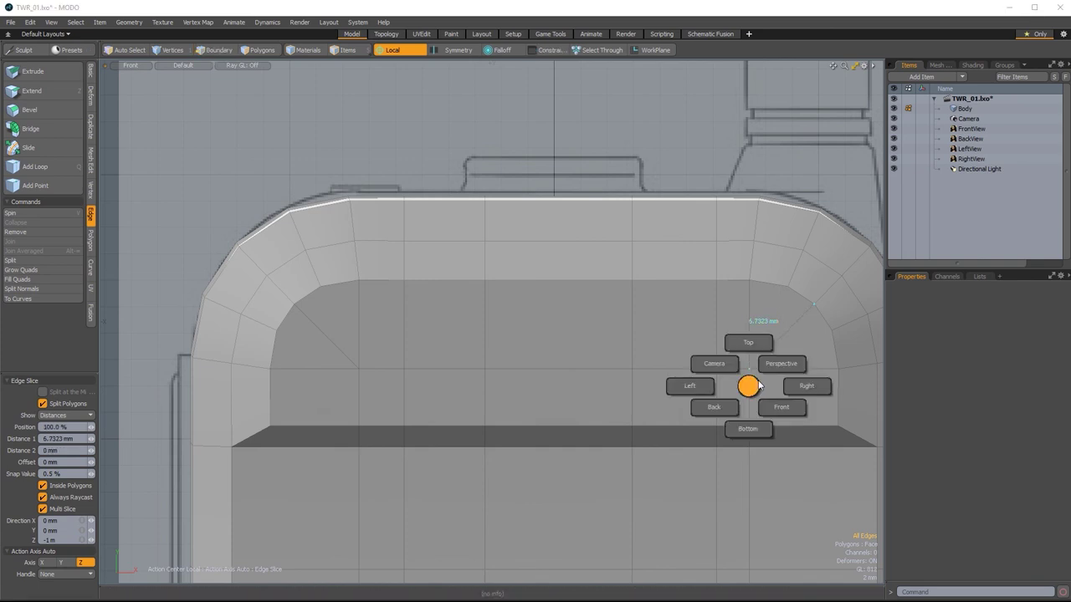
{"action": "left_click", "coordinate": [713, 406]}
{"action": "left_click_drag", "start_coordinate": [718, 416], "coordinate": [598, 414], "text": "ctrl+alt"}
{"action": "left_click_drag", "start_coordinate": [599, 425], "coordinate": [597, 287], "text": "alt+shift"}
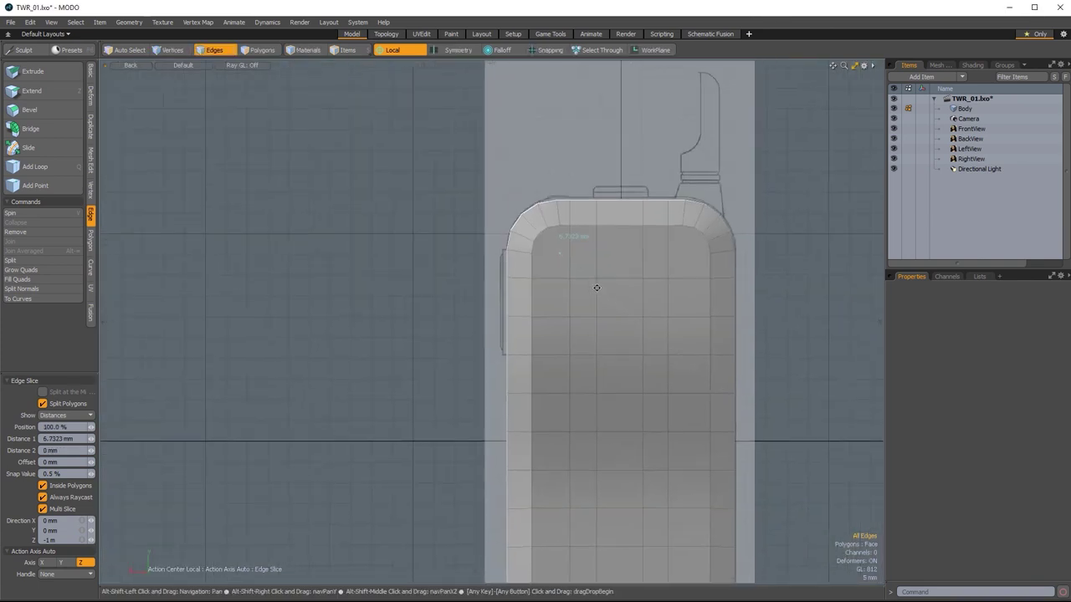
{"action": "left_click", "coordinate": [531, 254], "text": "shift"}
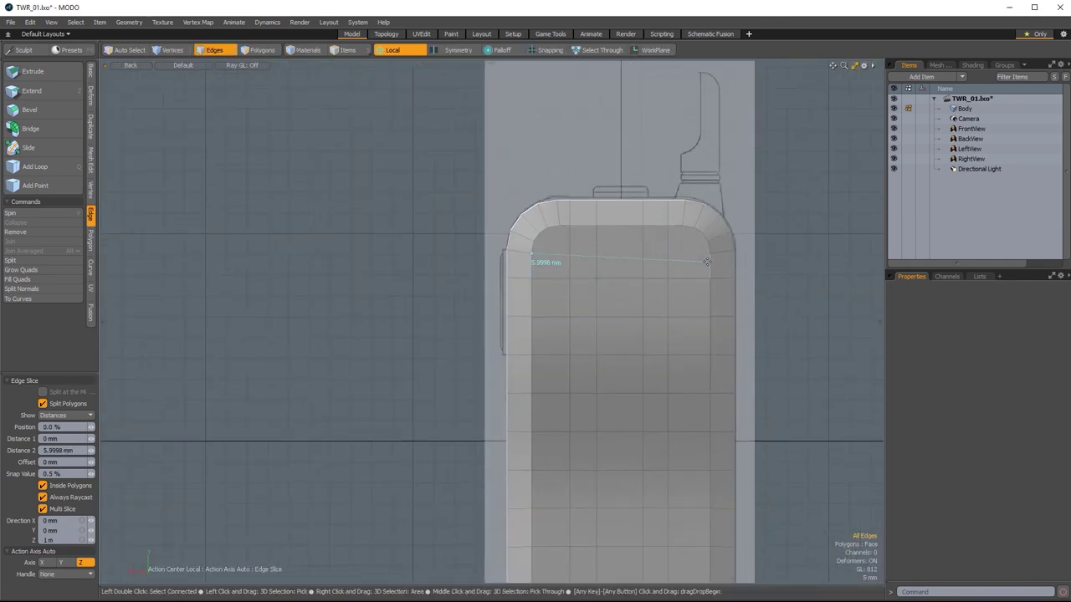
Edge Slice two full-height vertical cuts and a lower horizontal cut across the back, joining the vertices where the corner curves end.
{"action": "left_click", "coordinate": [563, 225], "text": "shift"}
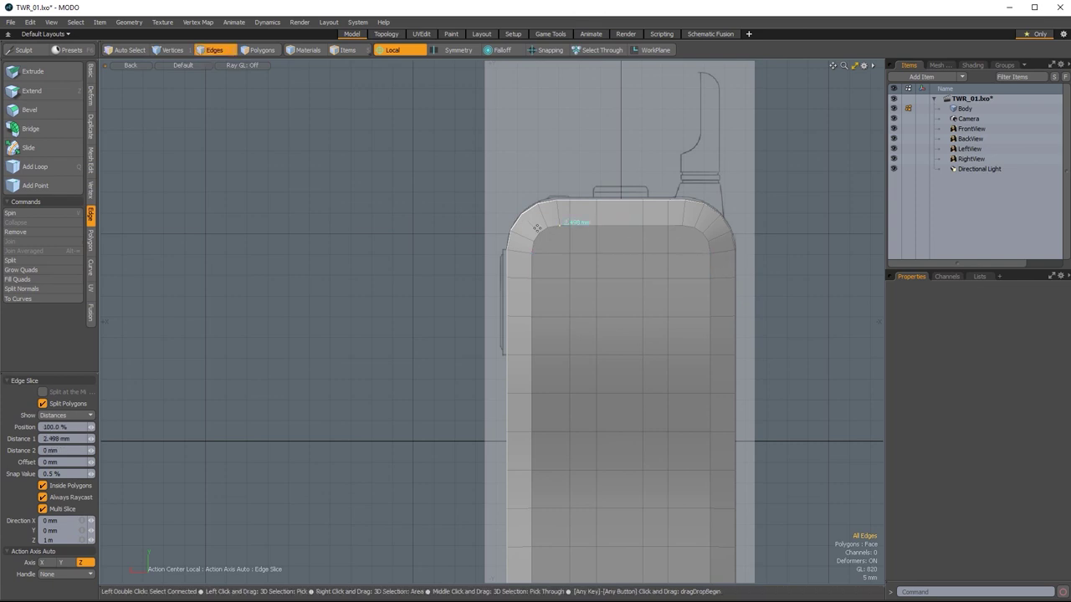
{"action": "left_click_drag", "start_coordinate": [585, 286], "coordinate": [502, 286], "text": "ctrl+alt"}
{"action": "left_click_drag", "start_coordinate": [590, 487], "coordinate": [575, 301], "text": "alt+shift"}
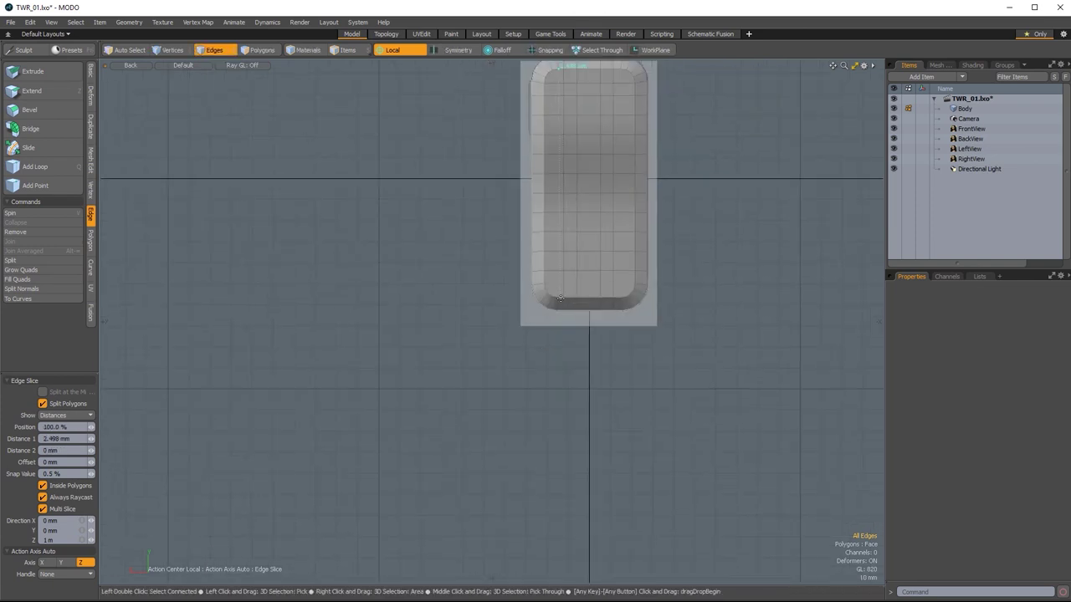
{"action": "scroll", "coordinate": [560, 298], "scroll_direction": "up", "scroll_amount": 3}
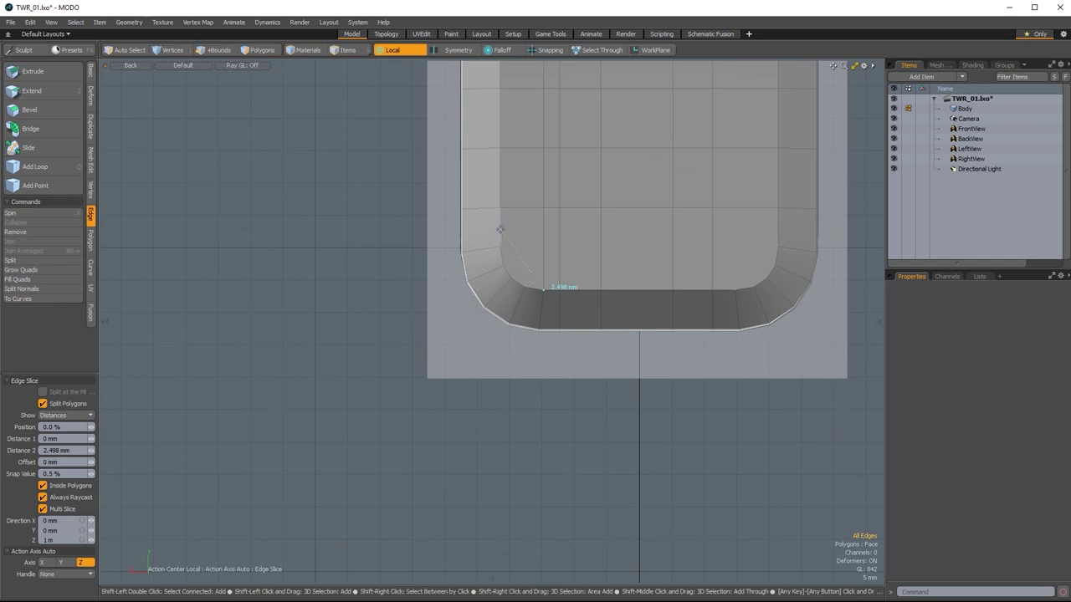
{"action": "left_click", "coordinate": [736, 289], "text": "shift"}
{"action": "scroll", "coordinate": [728, 250], "scroll_direction": "down", "scroll_amount": 5}
{"action": "left_click_drag", "start_coordinate": [713, 168], "coordinate": [621, 456], "text": "alt+shift"}
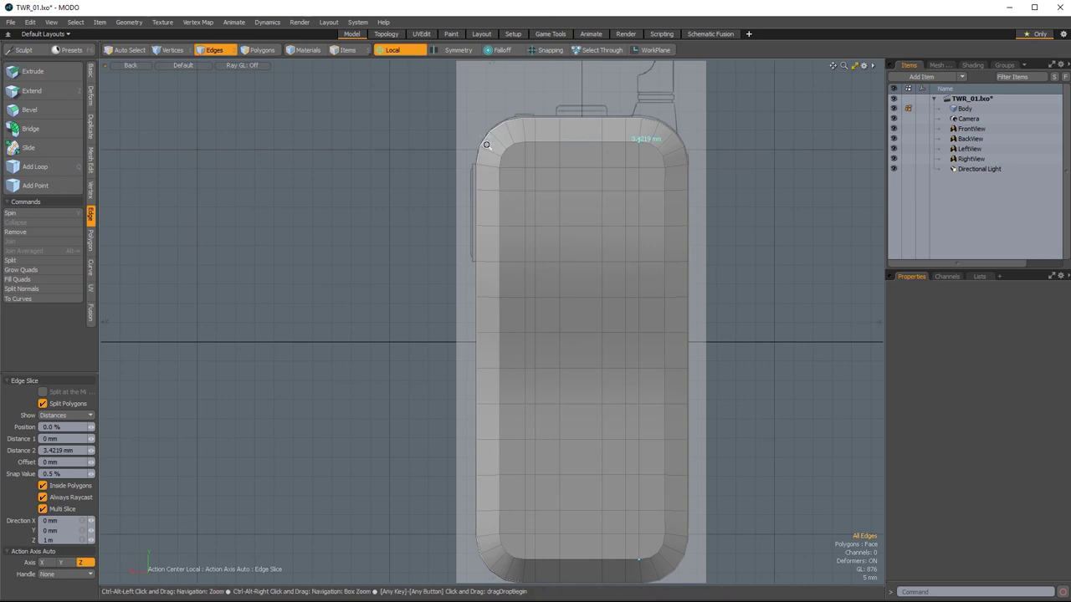
Edge Slice diagonal cuts in both upper corners of the back face, from each curve's middle vertex to the nearest grid intersection.
{"action": "scroll", "coordinate": [486, 144], "scroll_direction": "up", "scroll_amount": 3}
{"action": "left_click_drag", "start_coordinate": [703, 252], "coordinate": [393, 272], "text": "alt+shift"}
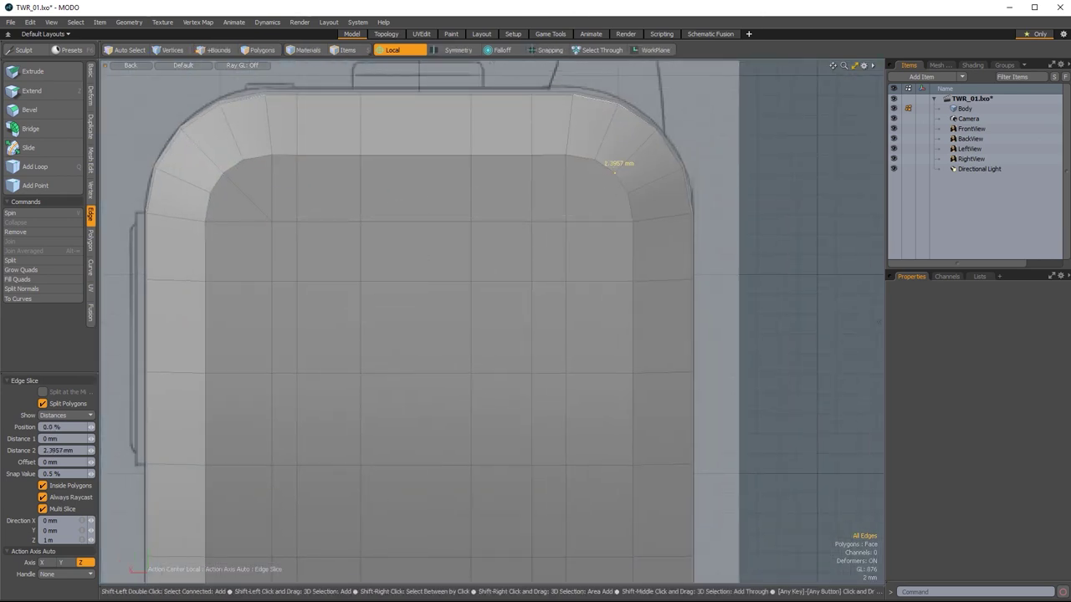
{"action": "left_click_drag", "start_coordinate": [565, 194], "coordinate": [565, 221]}
Edge Slice matching diagonal cuts in both lower corners of the back face, from each curve's middle vertex to the nearest grid intersection.
{"action": "left_click_drag", "start_coordinate": [552, 318], "coordinate": [473, 318], "text": "ctrl+alt"}
{"action": "left_click_drag", "start_coordinate": [473, 318], "coordinate": [457, 103], "text": "alt+shift"}
{"action": "left_click_drag", "start_coordinate": [377, 474], "coordinate": [381, 387], "text": "alt+shift"}
{"action": "left_click_drag", "start_coordinate": [380, 387], "coordinate": [424, 343], "text": "ctrl+alt"}
{"action": "left_click_drag", "start_coordinate": [726, 373], "coordinate": [542, 358], "text": "alt+shift"}
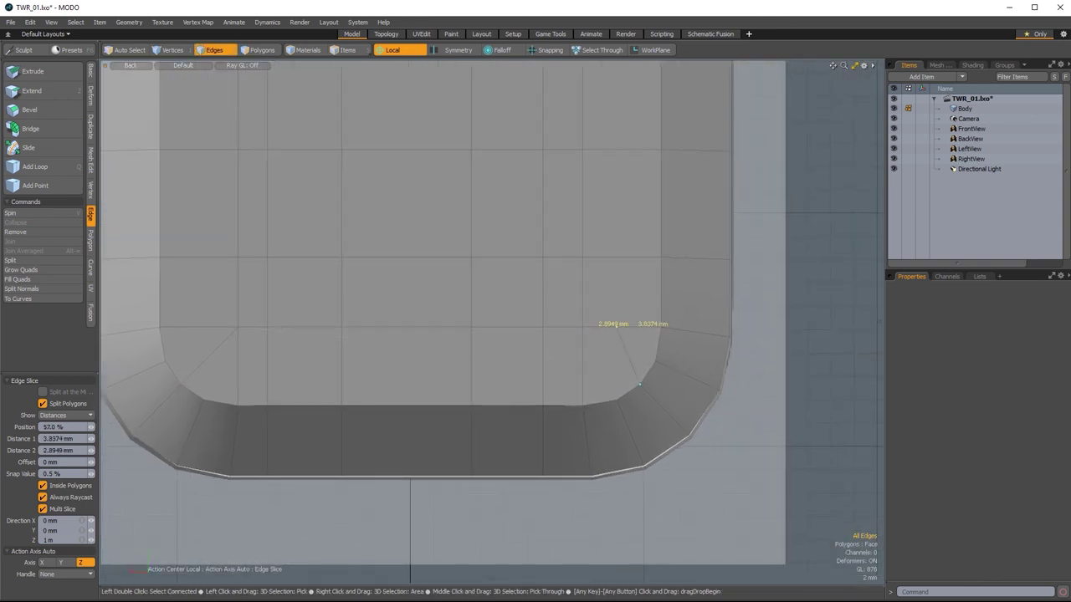
{"action": "key", "text": "space"}
Examine the edge flow across the radio body's front and sides in the perspective view.
{"action": "left_click_drag", "start_coordinate": [682, 283], "coordinate": [497, 363], "text": "ctrl+alt"}
{"action": "key", "text": "ctrl+space"}
{"action": "left_click", "coordinate": [701, 213]}
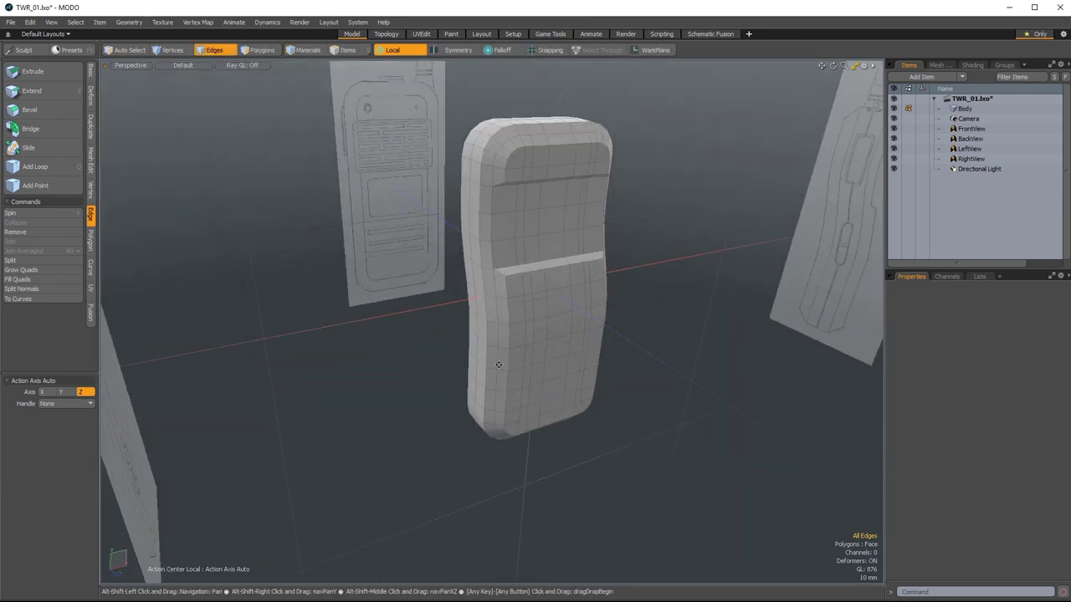
{"action": "left_click_drag", "start_coordinate": [728, 341], "coordinate": [628, 341], "text": "ctrl+alt"}
{"action": "mouse_move", "coordinate": [678, 265]}
{"action": "left_mouse_down", "text": "alt+shift"}
{"action": "mouse_move", "coordinate": [640, 265]}
{"action": "mouse_move", "coordinate": [695, 256]}
{"action": "left_mouse_up", "text": "alt+shift"}
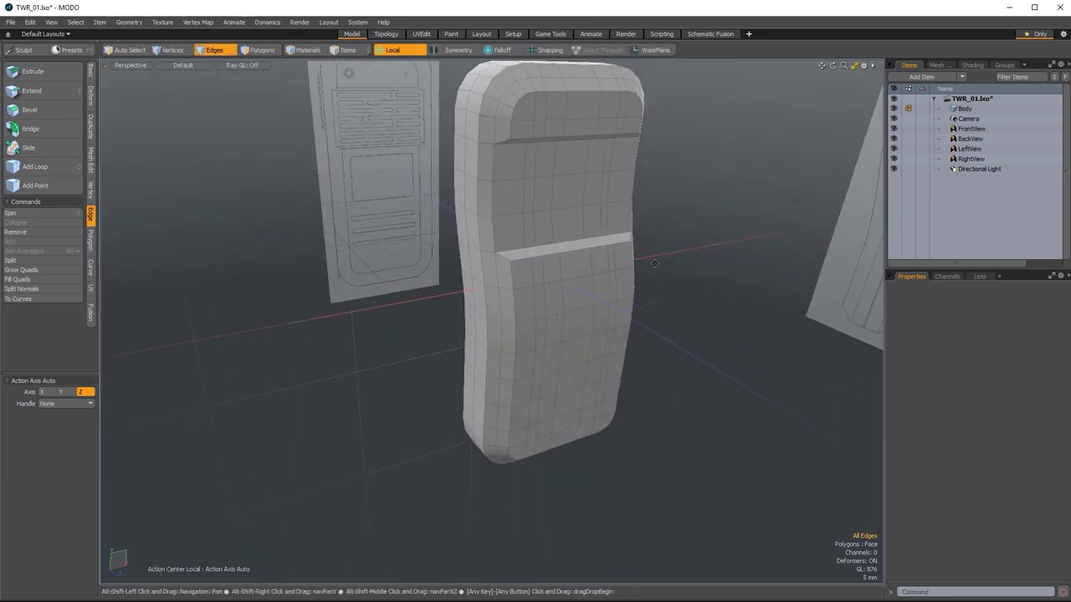
{"action": "left_click_drag", "start_coordinate": [692, 121], "coordinate": [736, 132], "text": "alt+shift"}
{"action": "left_click_drag", "start_coordinate": [753, 201], "coordinate": [583, 340], "text": "alt"}
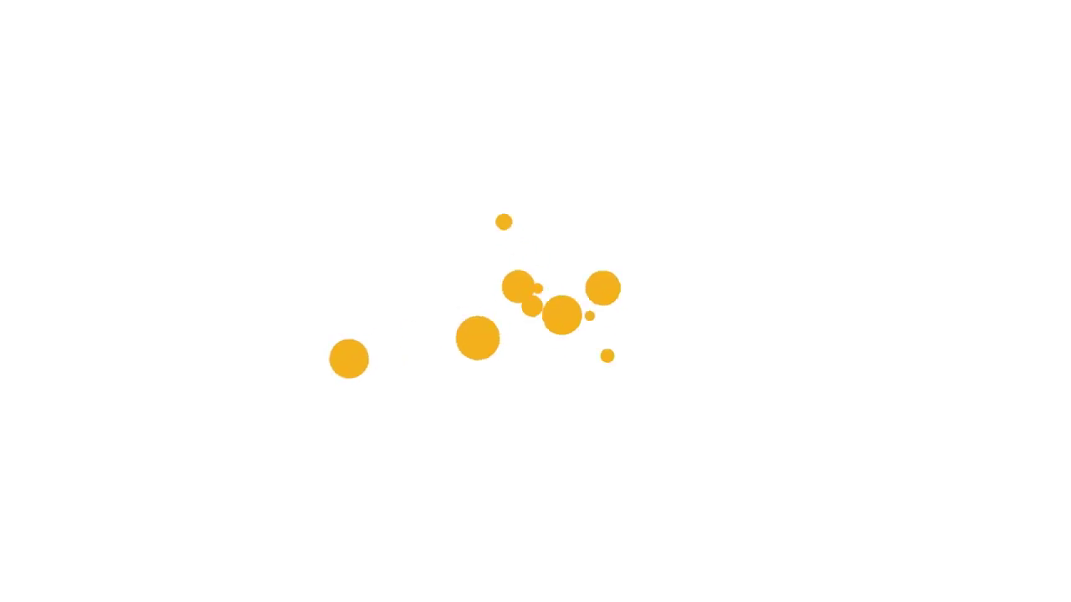